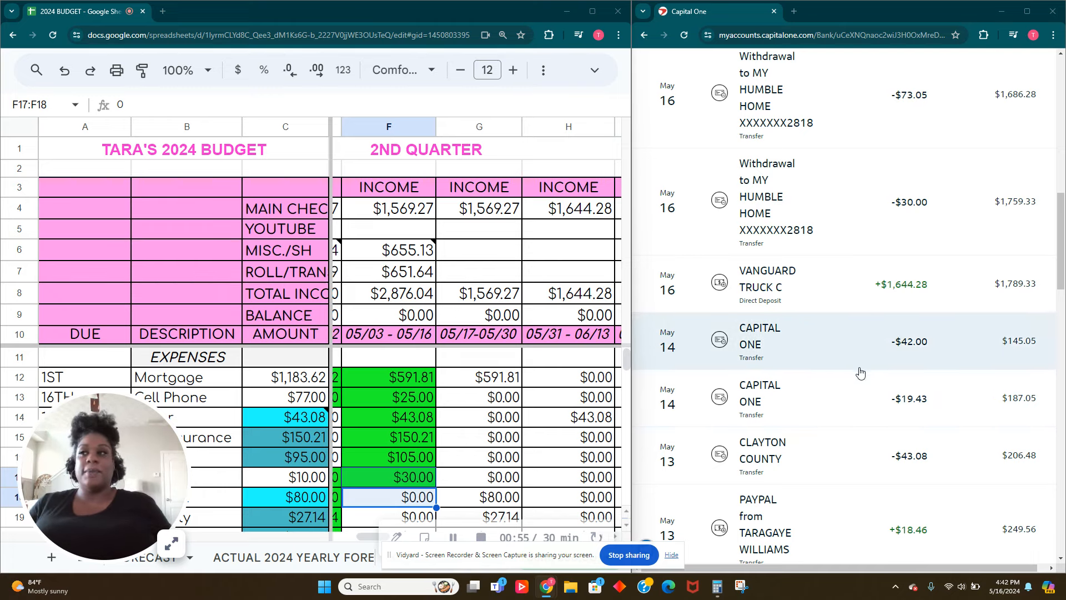
Set the total income to 1644.28 for 05/17-05/30 and to 1569.27 for 05/31-06/13
scroll(369, 365, "down", 2)
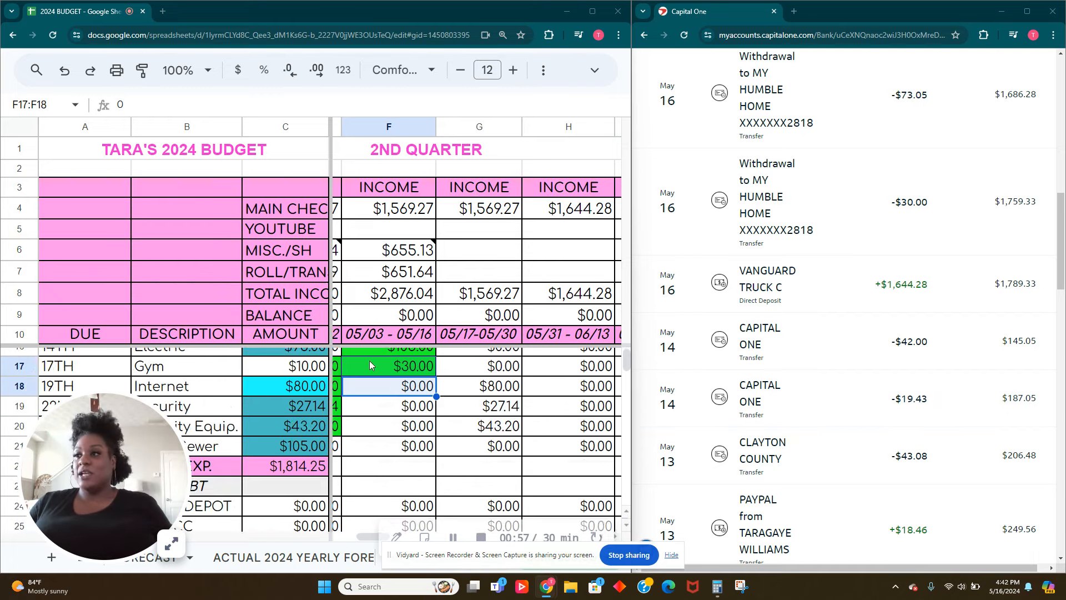
scroll(369, 361, "down", 18)
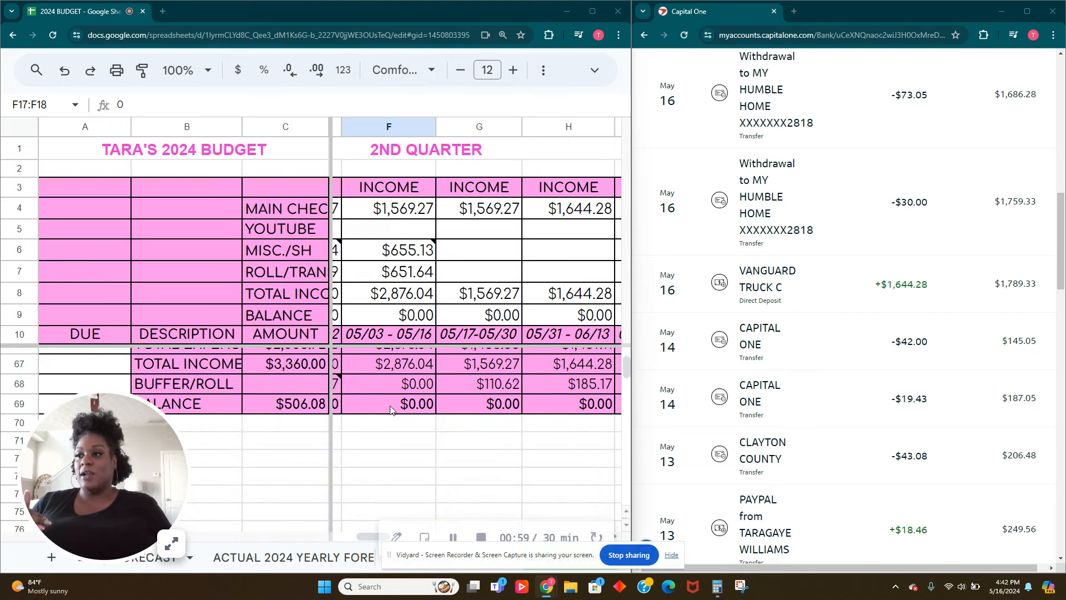
scroll(472, 407, "up", 9)
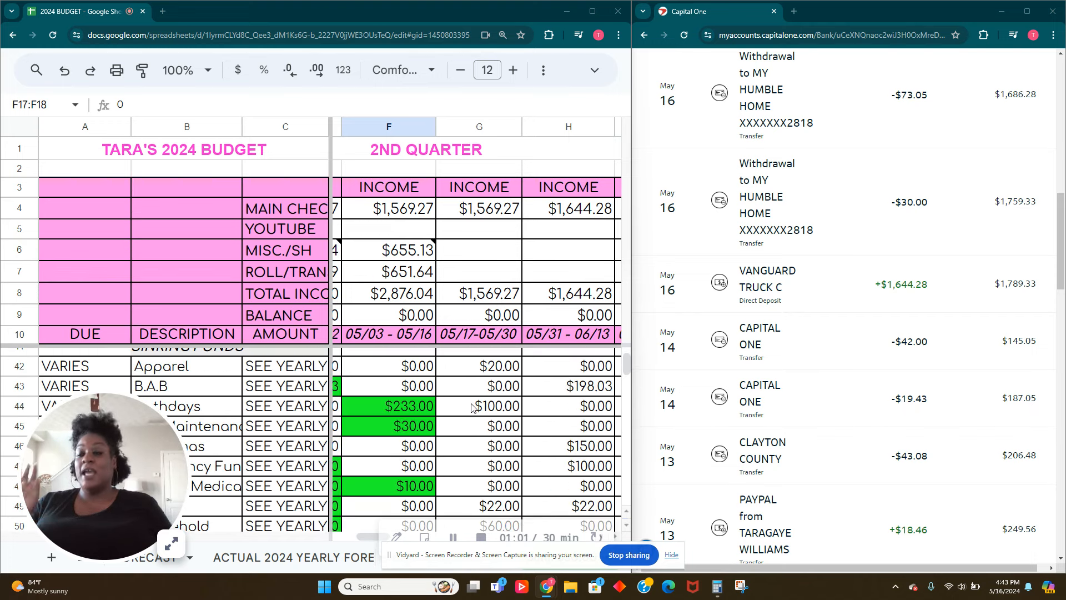
scroll(472, 406, "up", 8)
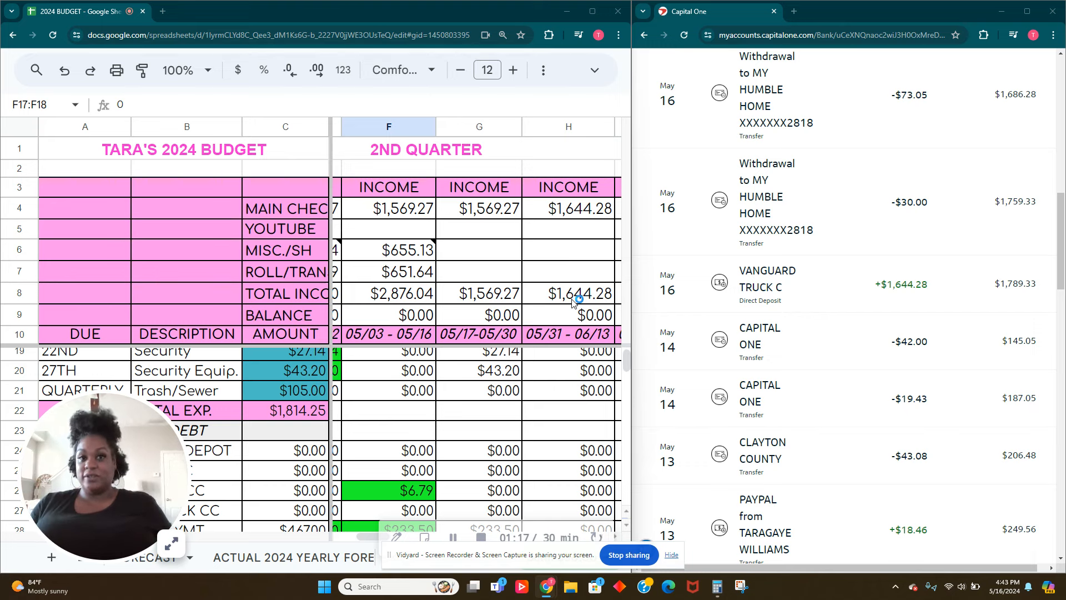
left_click(517, 286)
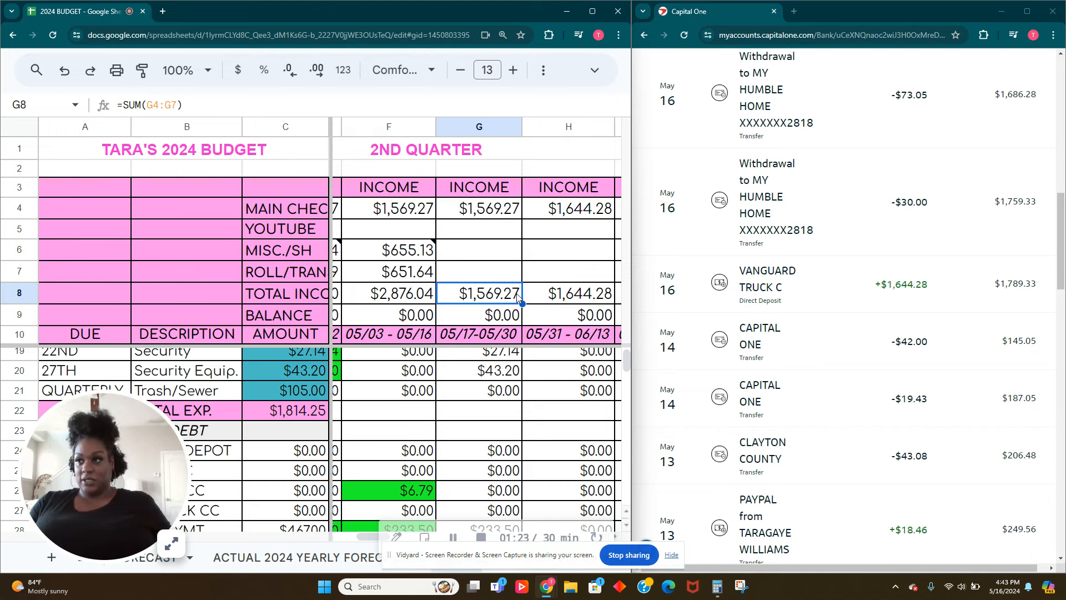
type("1644")
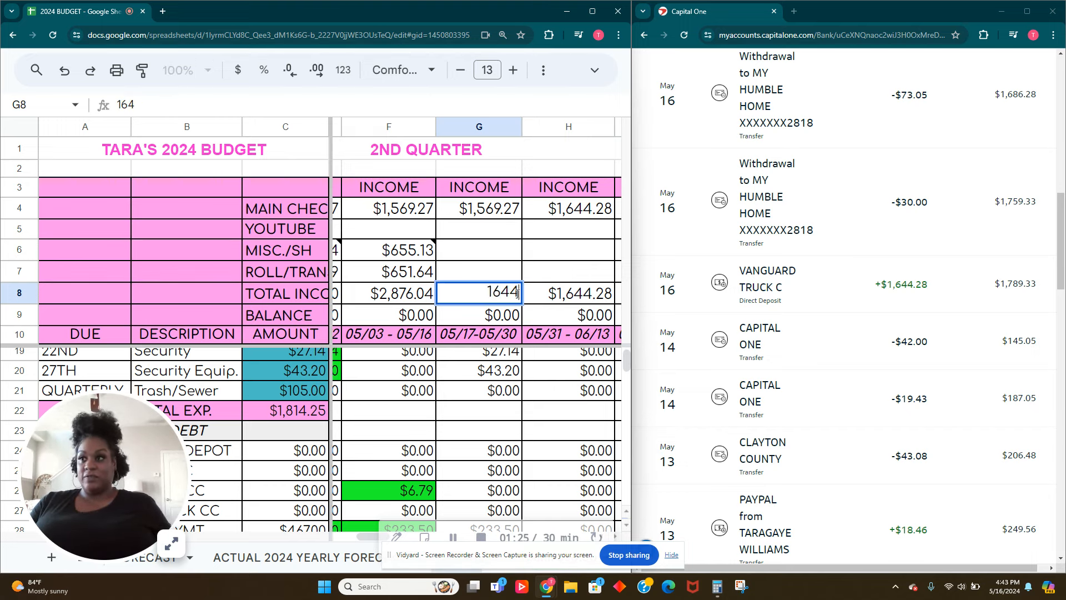
type(".28")
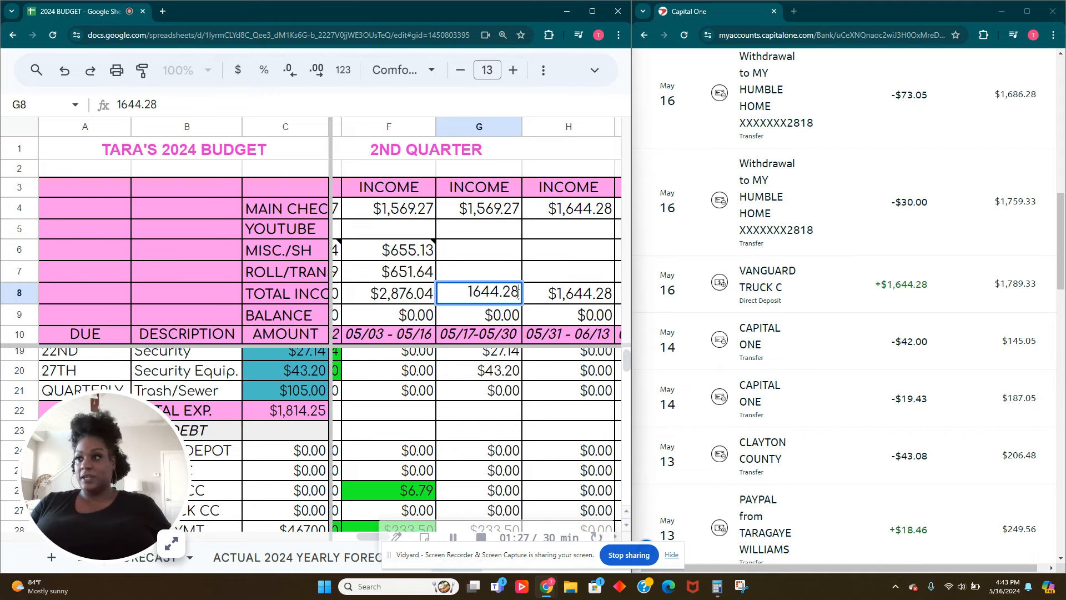
key("Tab")
type("1,569.")
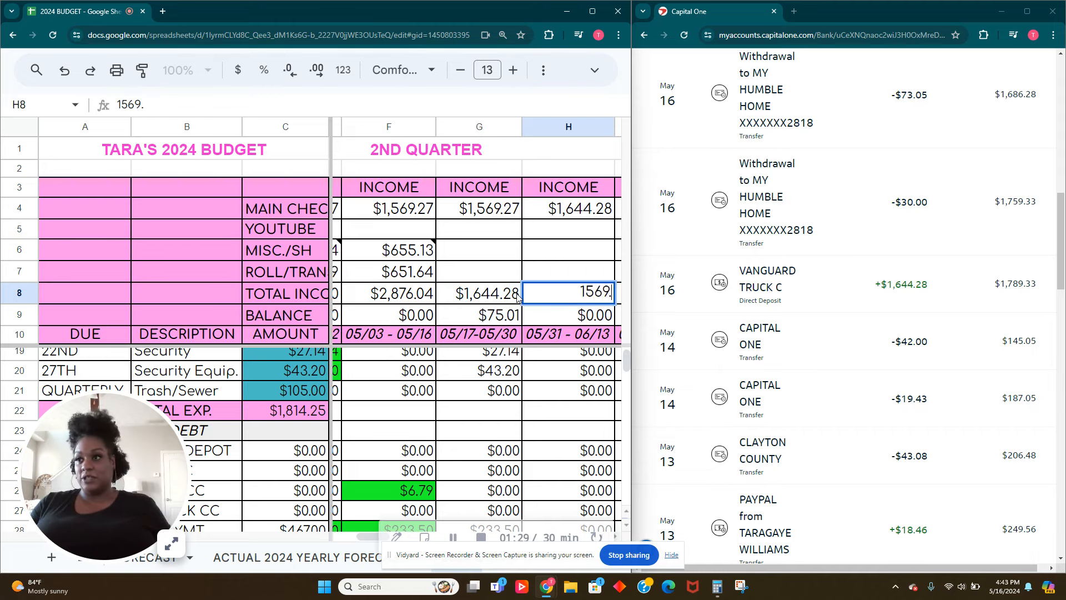
type("27")
key("Tab")
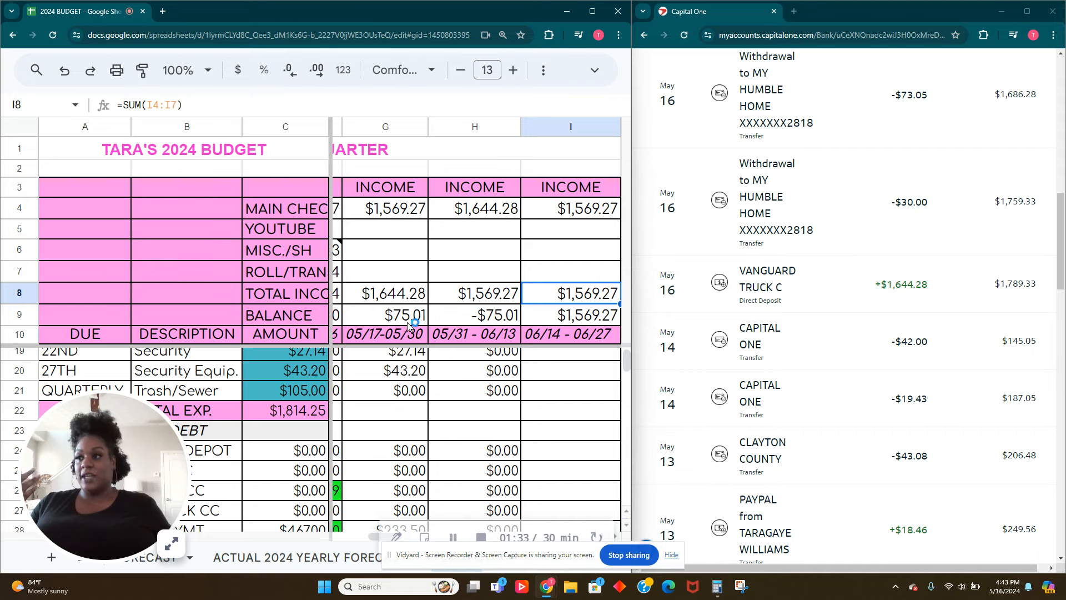
Set the Emergency Fund sinking fund to 100 for 05/17-05/30 and to 0 for 05/31-06/13
scroll(421, 452, "down", 5)
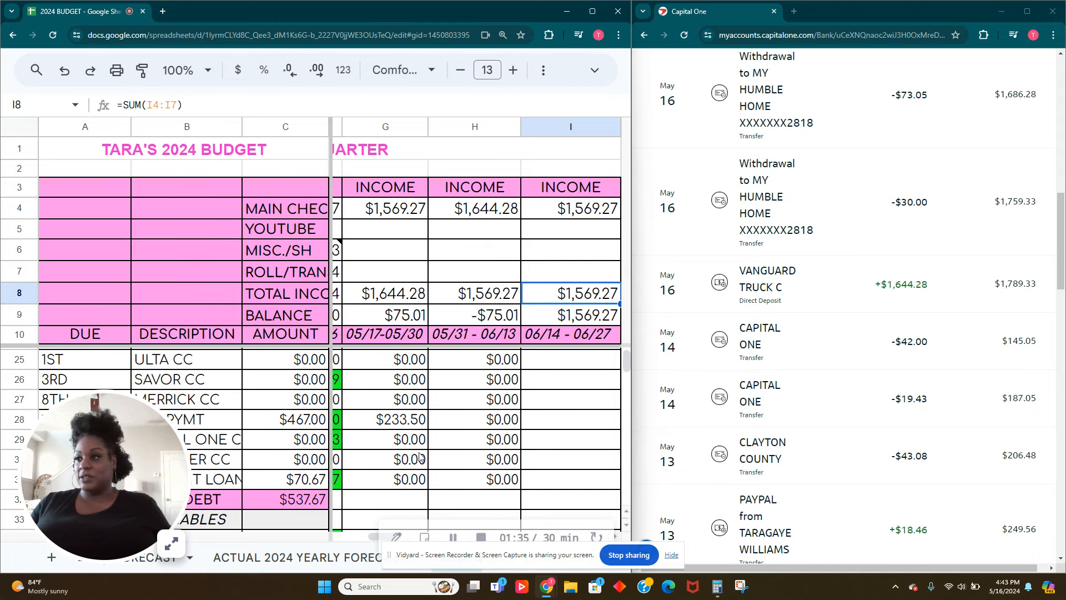
scroll(420, 453, "down", 4)
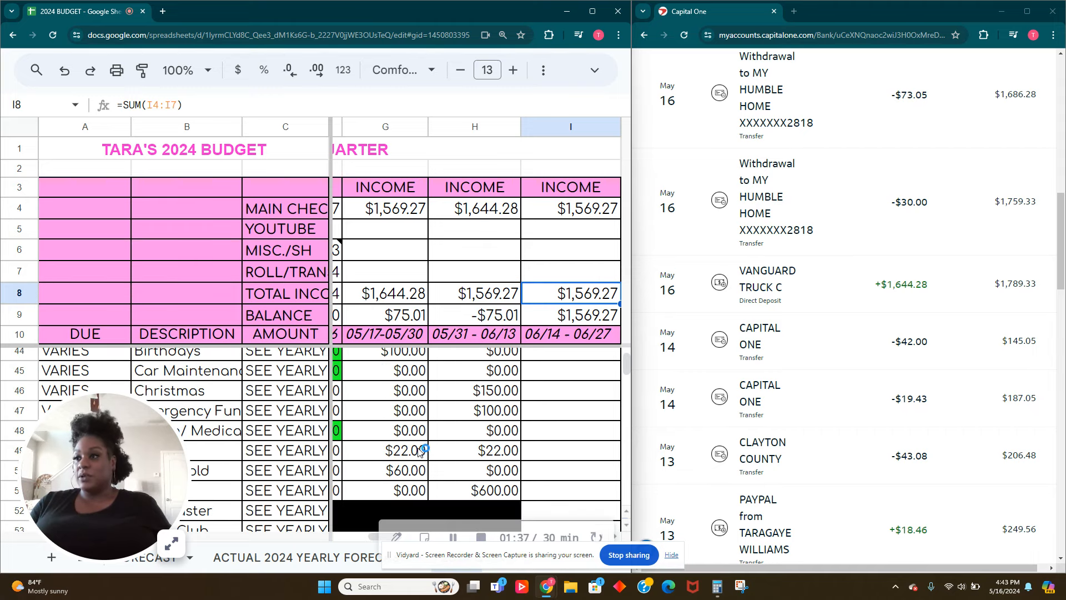
left_click_drag(99, 468, 72, 116)
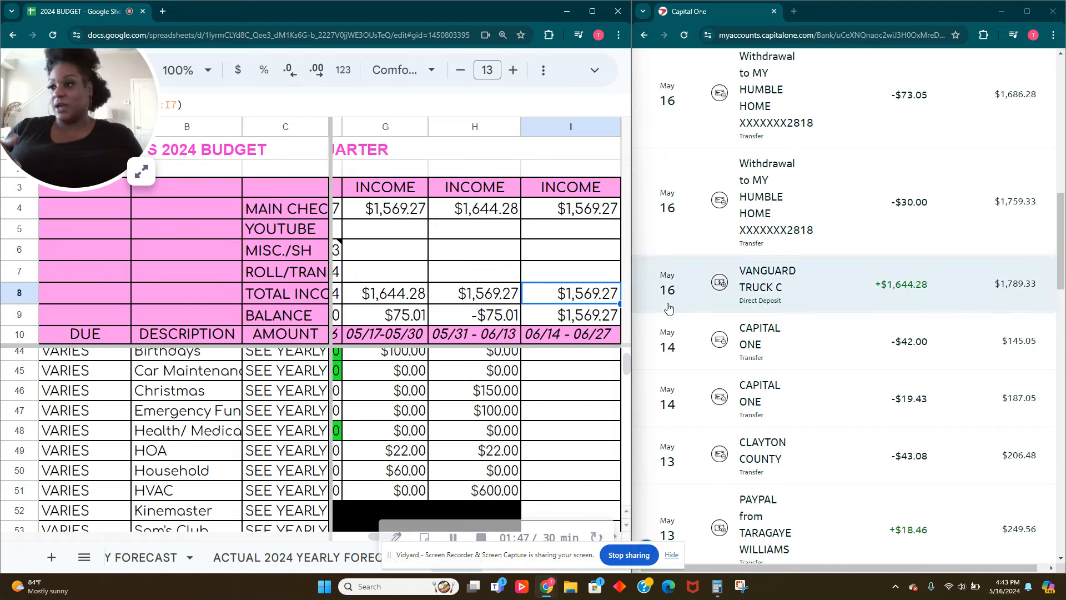
scroll(430, 468, "down", 1)
scroll(429, 468, "down", 6)
scroll(430, 468, "up", 4)
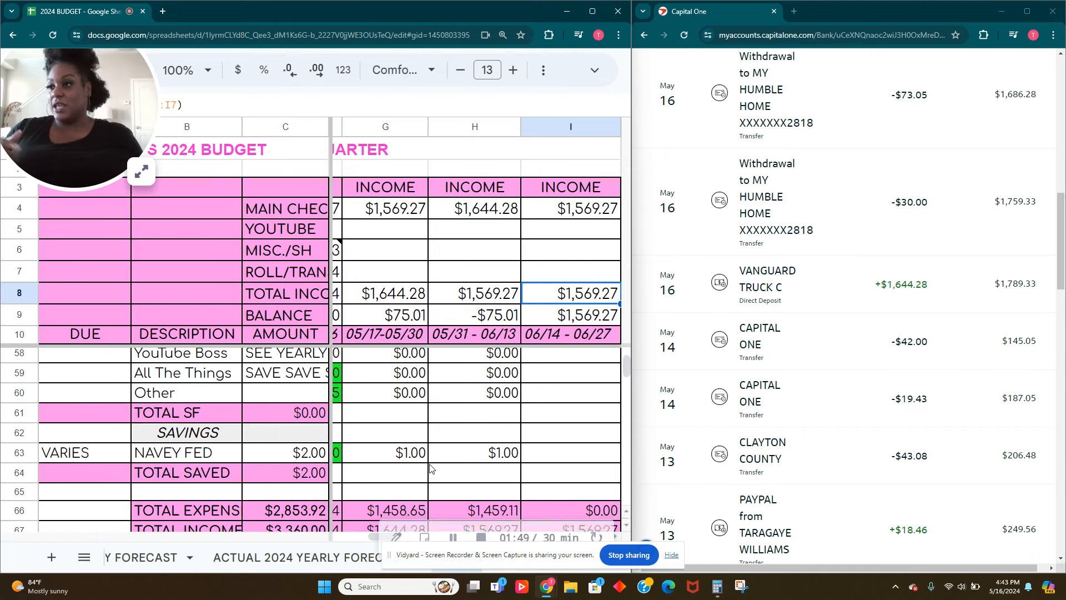
scroll(430, 468, "up", 1)
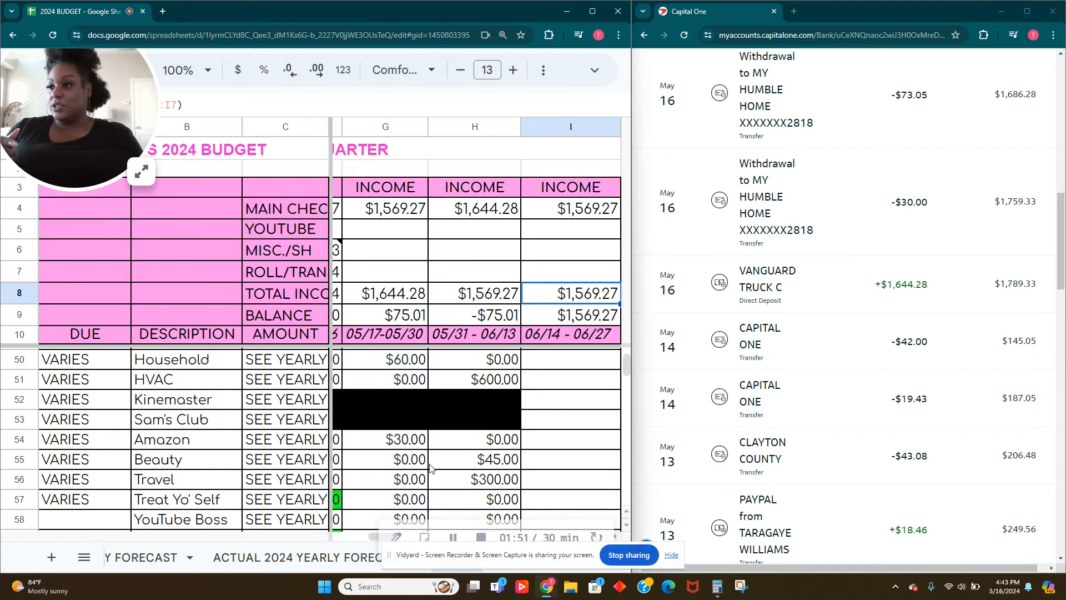
scroll(430, 468, "up", 1)
scroll(429, 468, "up", 1)
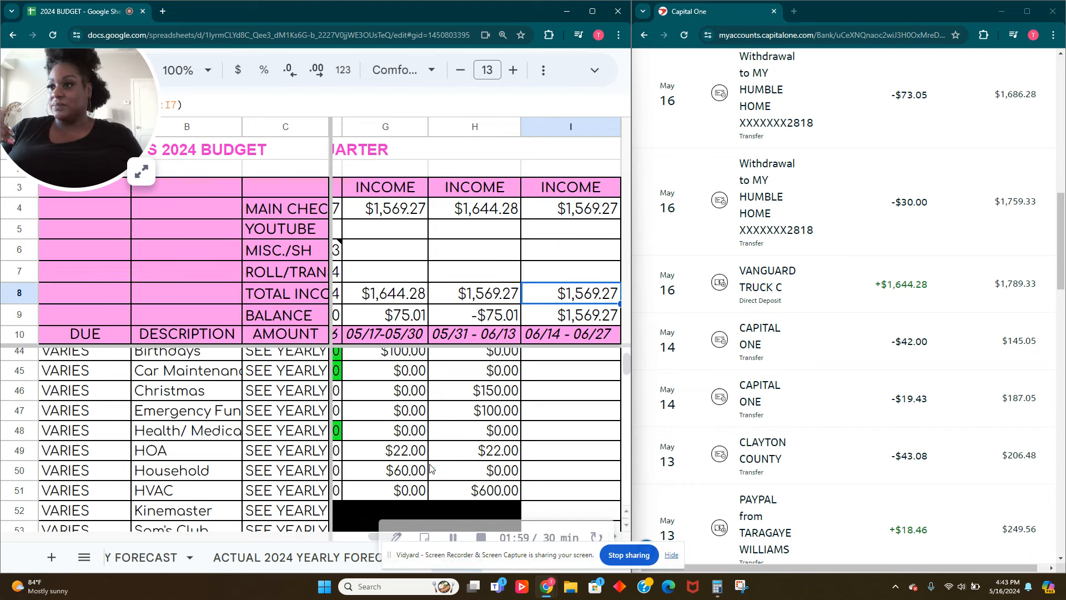
left_click(400, 410)
type("10")
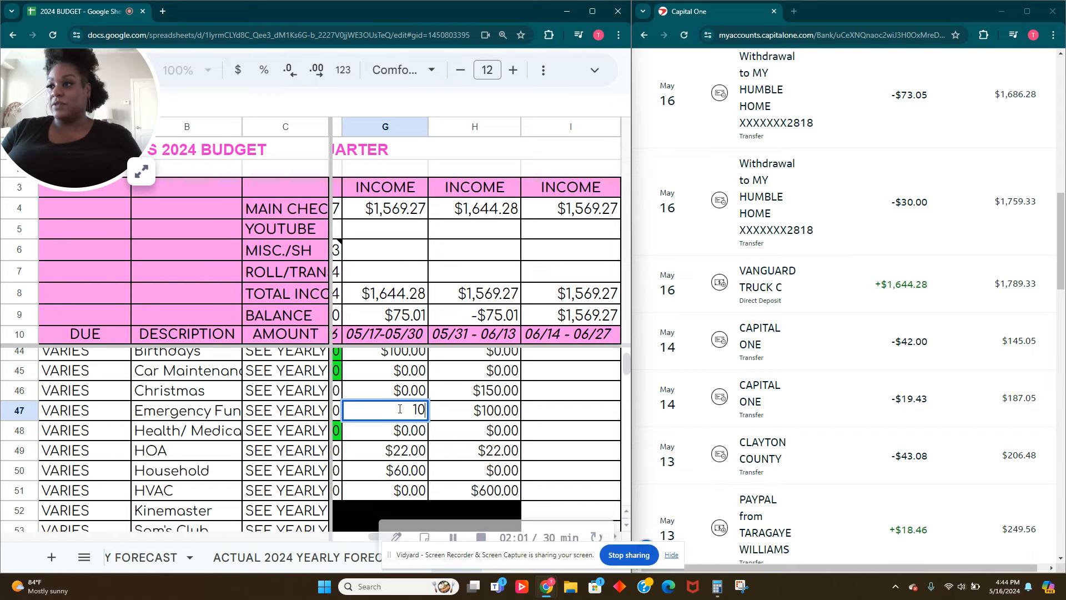
type("0")
key("Tab")
type("0")
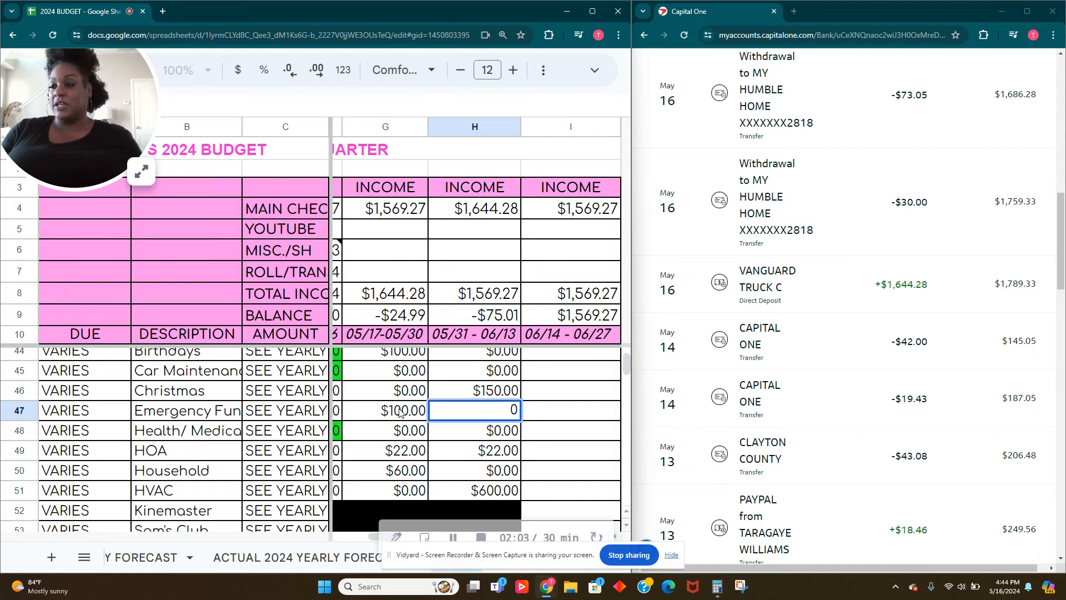
key("Tab")
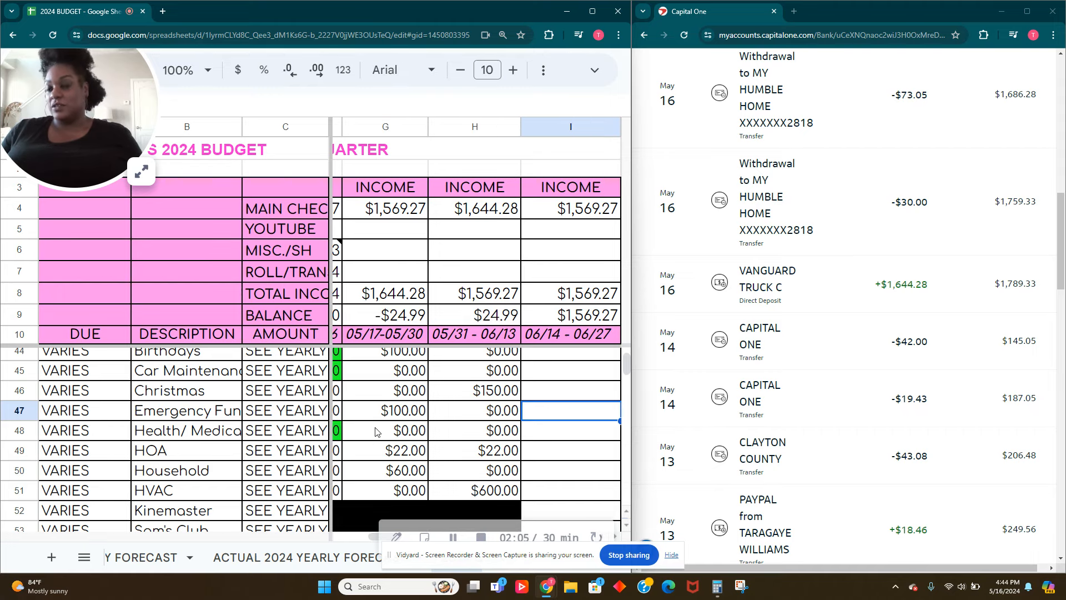
Set the Buffer/Roll amounts for both 05/17-05/30 and 05/31-06/13 to 0
scroll(376, 431, "down", 7)
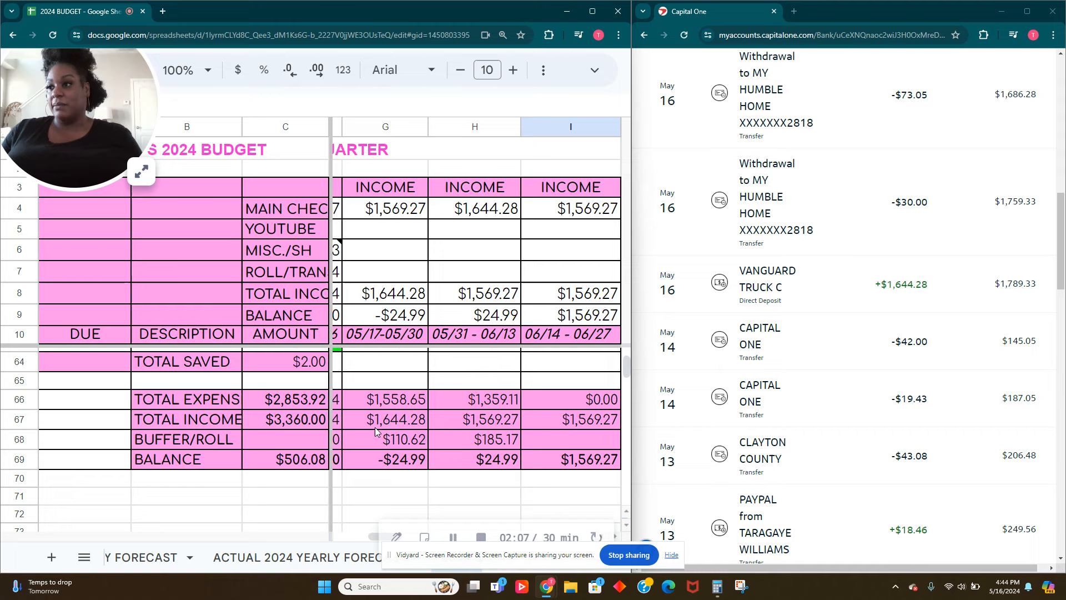
left_click(377, 442)
type("0")
key("Tab")
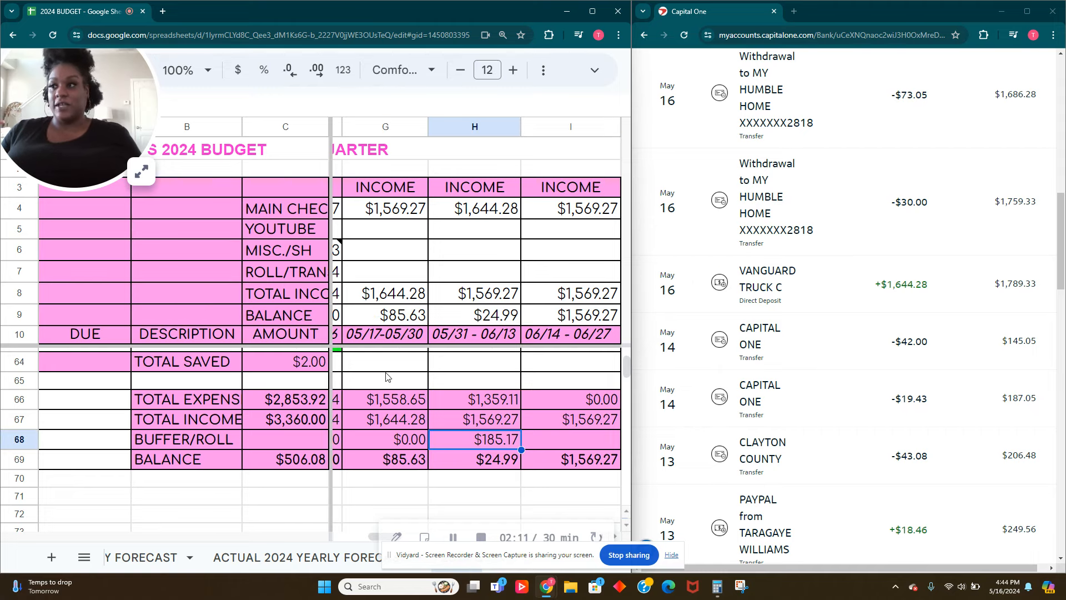
scroll(387, 430, "up", 3)
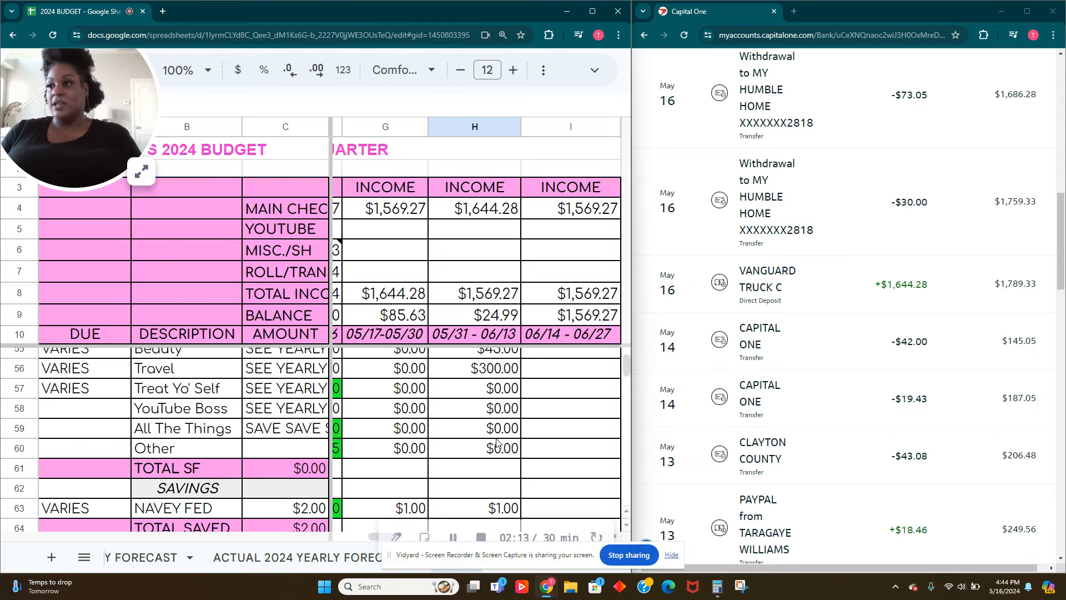
scroll(497, 442, "down", 3)
type("0")
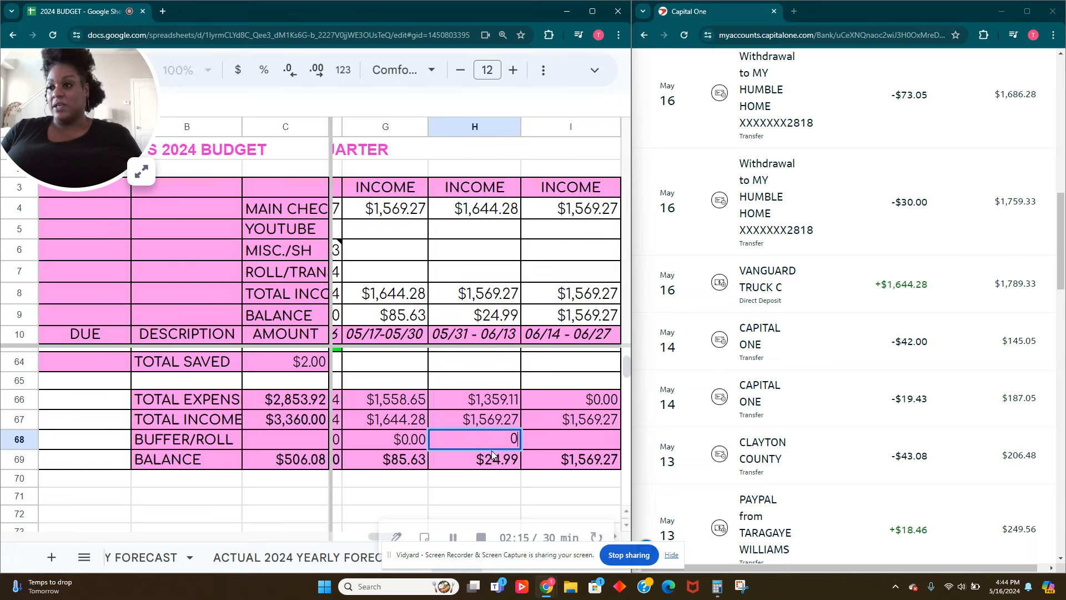
key("Up")
key("Down")
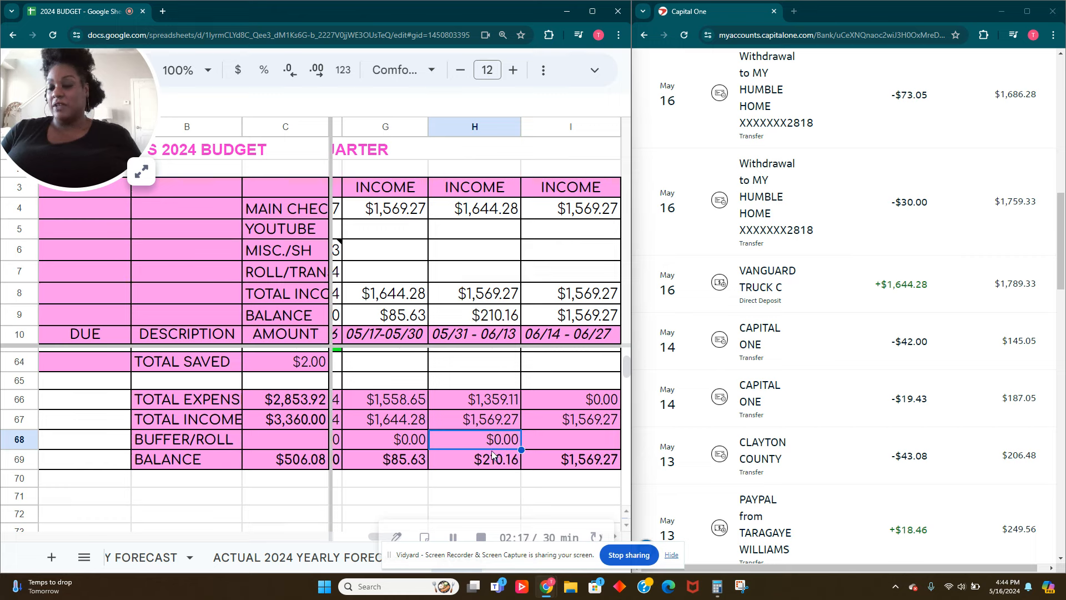
Enter 210.16 as the Buffer/Roll amount for 05/31-06/13
type("021")
key("BackSpace")
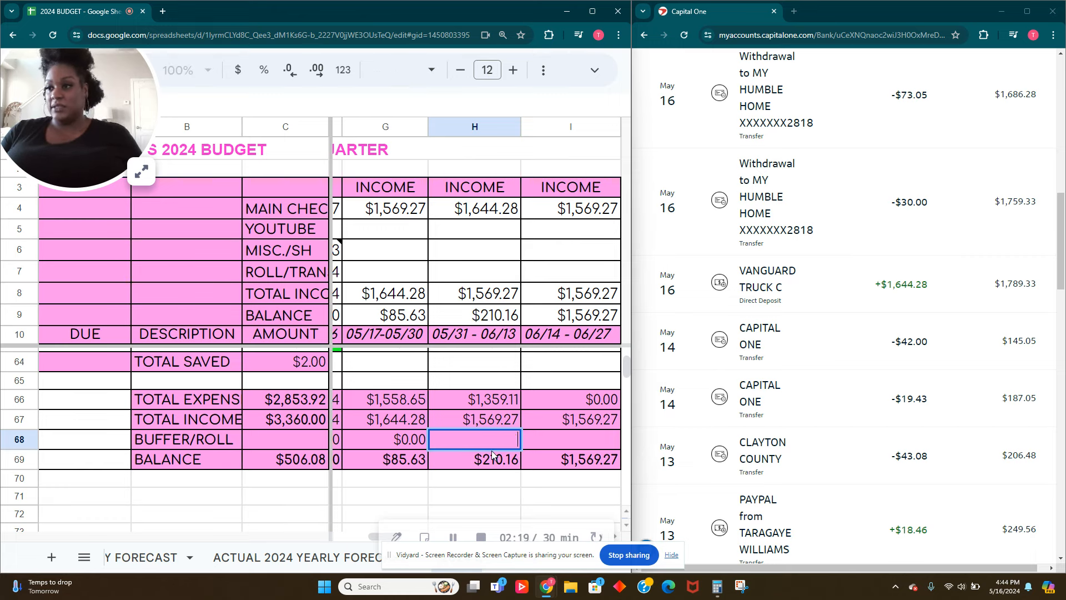
type("210.10")
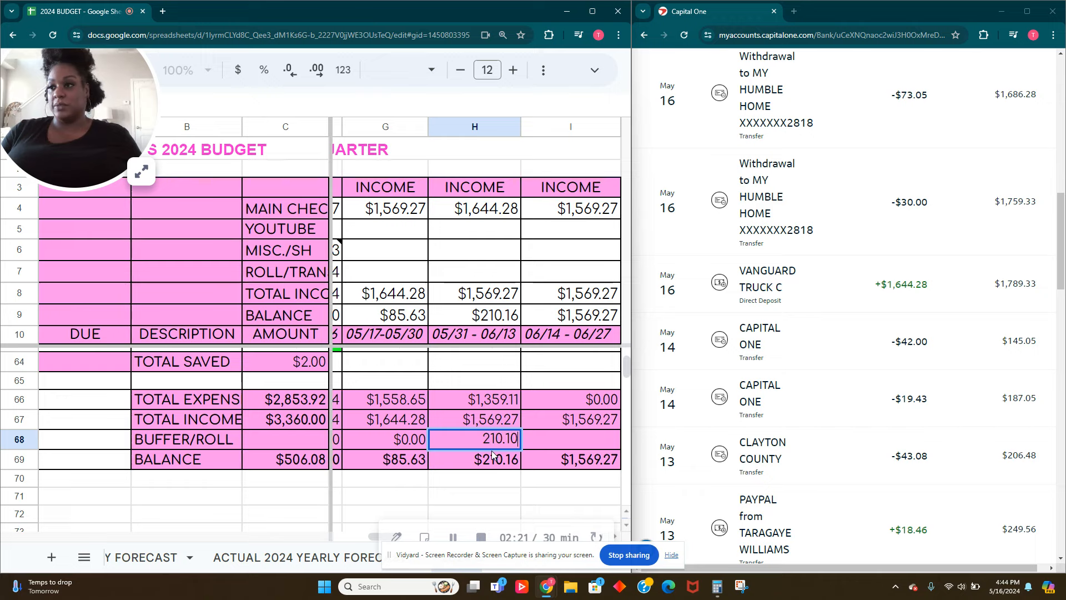
key("BackSpace")
type("6")
key("Tab")
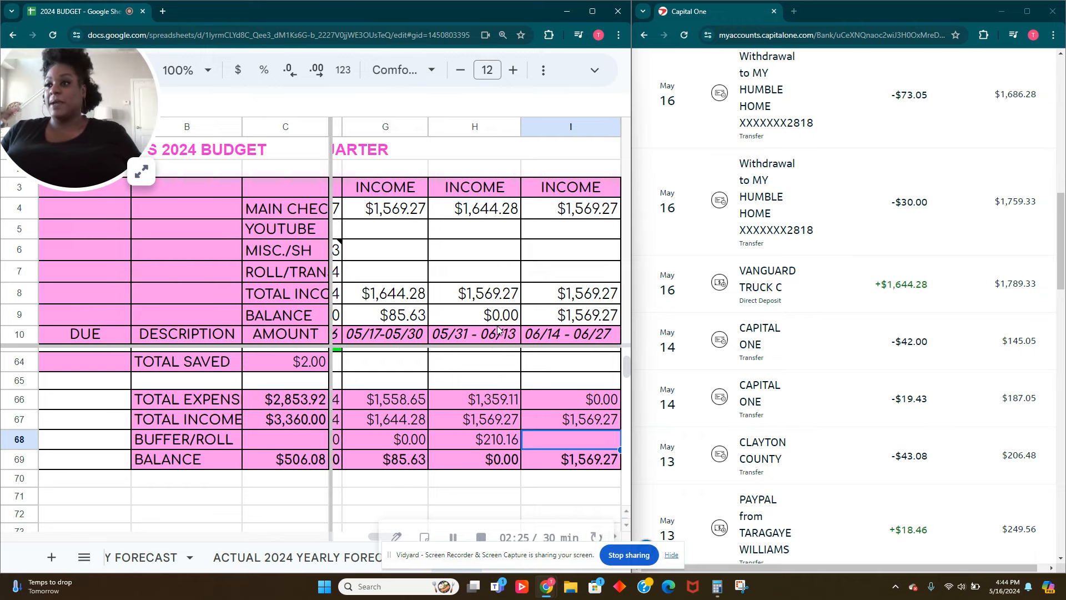
Select the 05/17-05/30 mortgage amount in the budget, and start a money transfer in the Capital One window
scroll(358, 386, "up", 15)
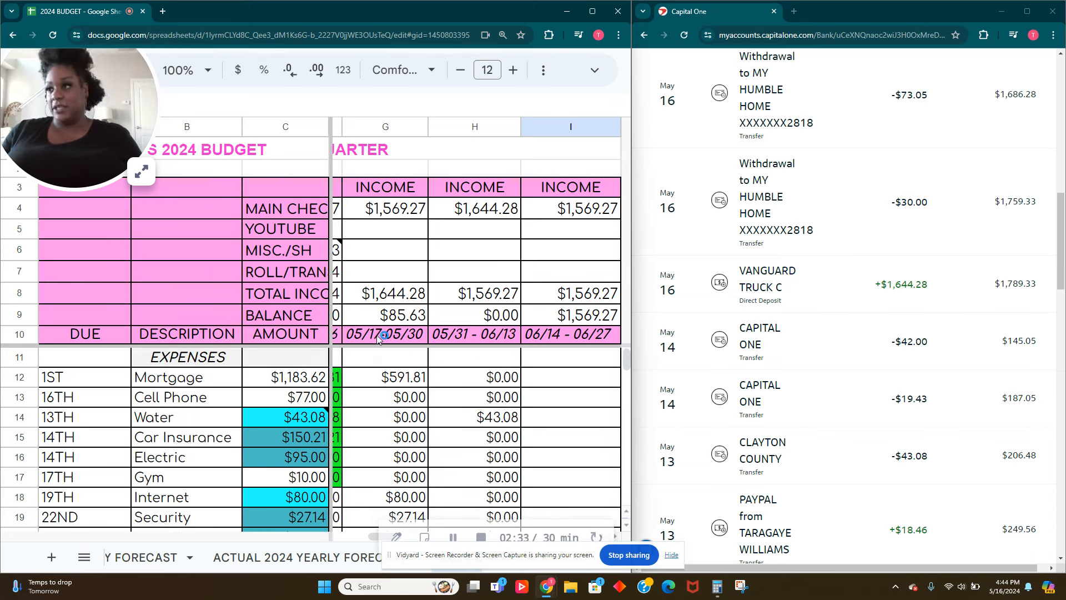
left_click(376, 379)
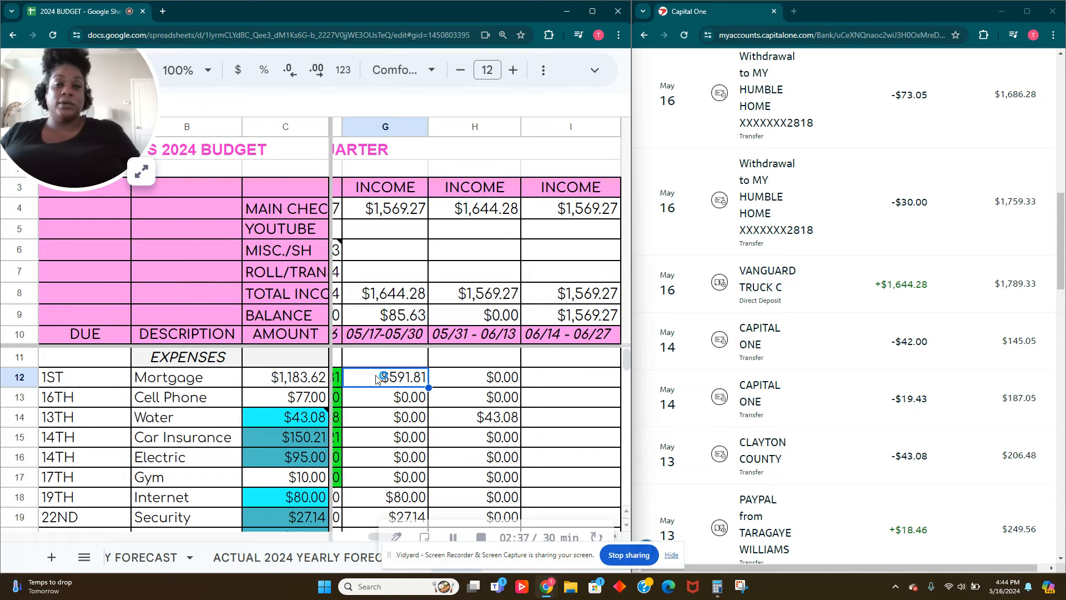
scroll(833, 245, "up", 10)
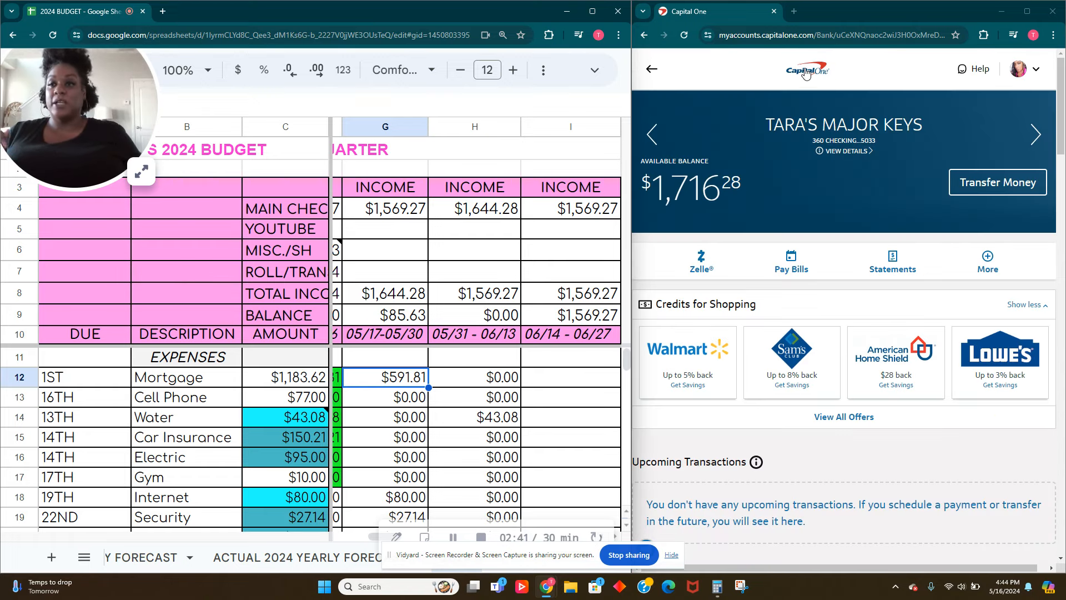
left_click(989, 178)
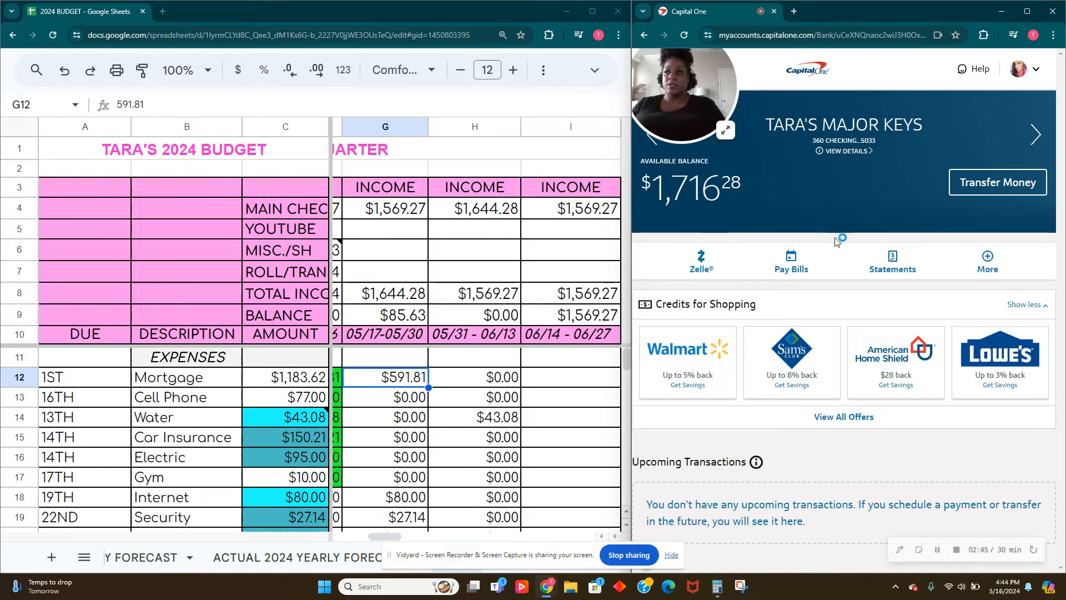
Set the transfer to go from the HOLD YOUR HORSES account to the MAJOR KEYS checking account
left_click(722, 247)
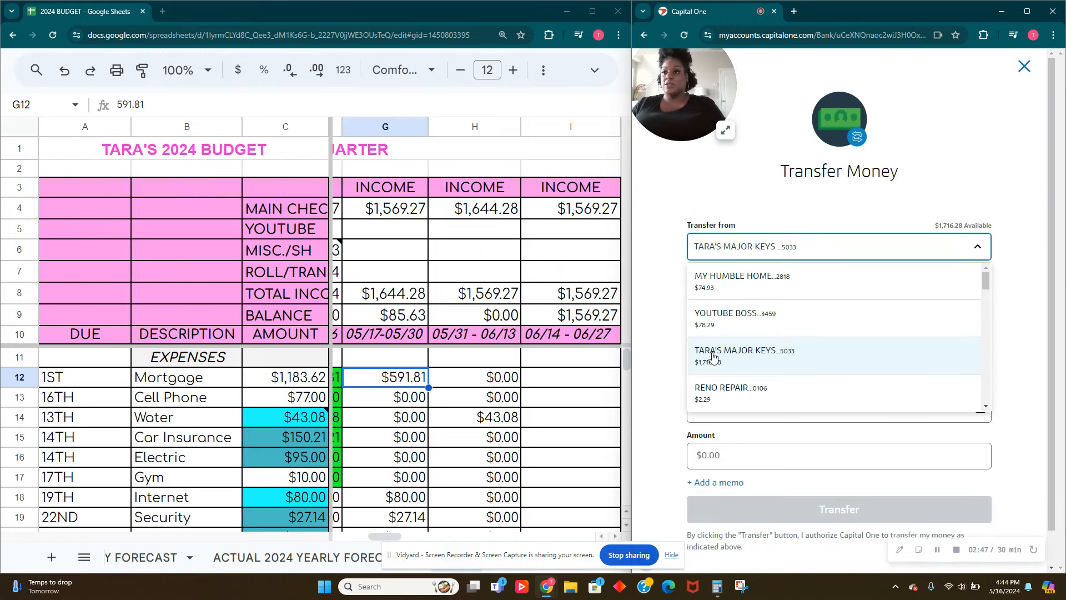
scroll(713, 356, "down", 5)
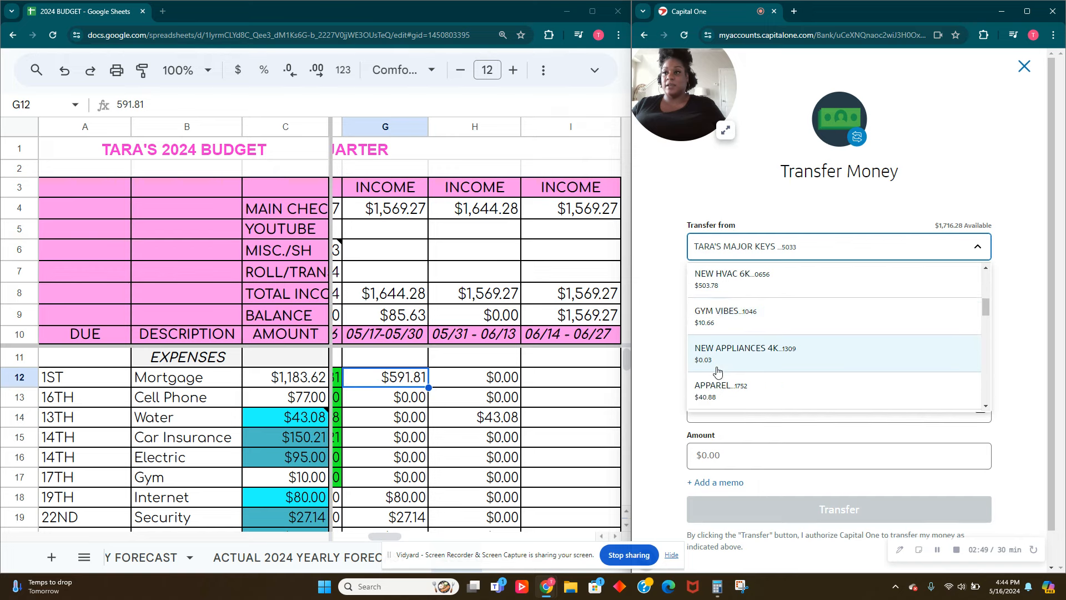
scroll(717, 371, "down", 5)
left_click(734, 351)
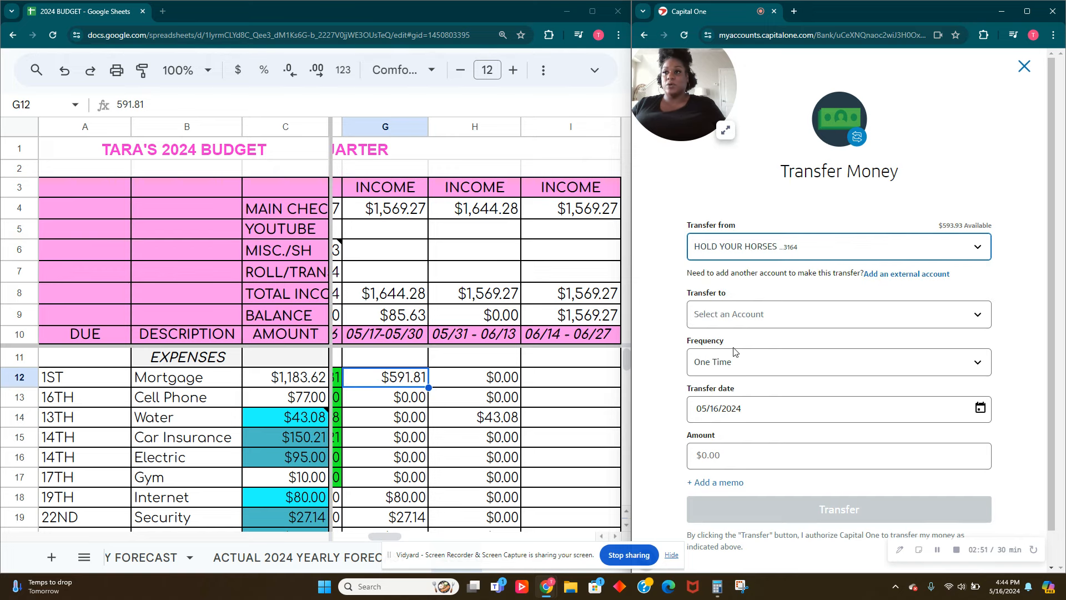
left_click(841, 327)
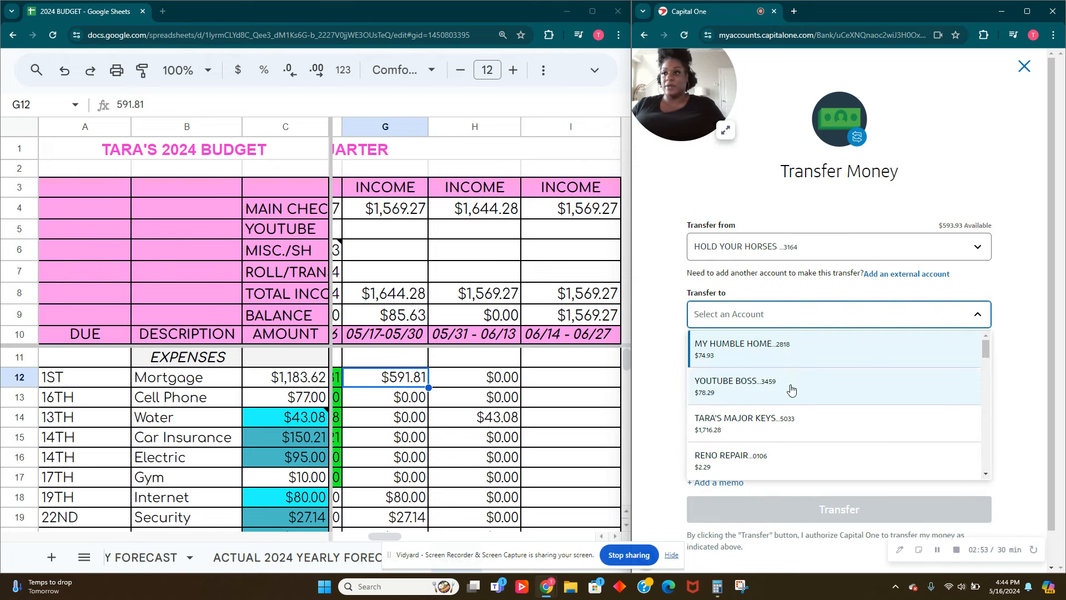
left_click(777, 427)
Set the transfer amount to $591.81 with the memo JUNE 2024 MORTGAGE, and submit the transfer
left_click(755, 457)
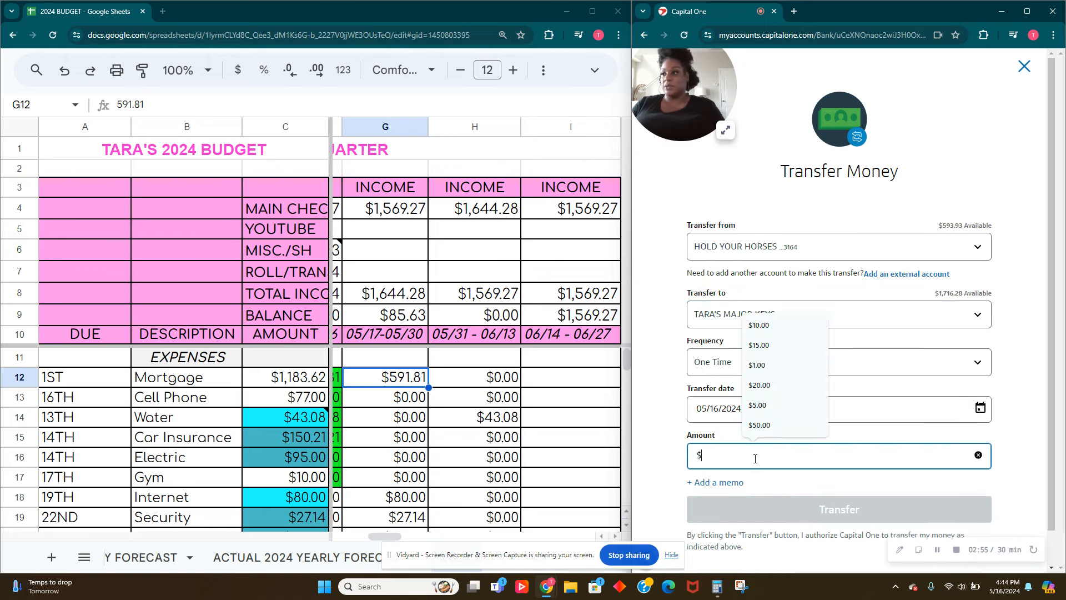
type("591.8")
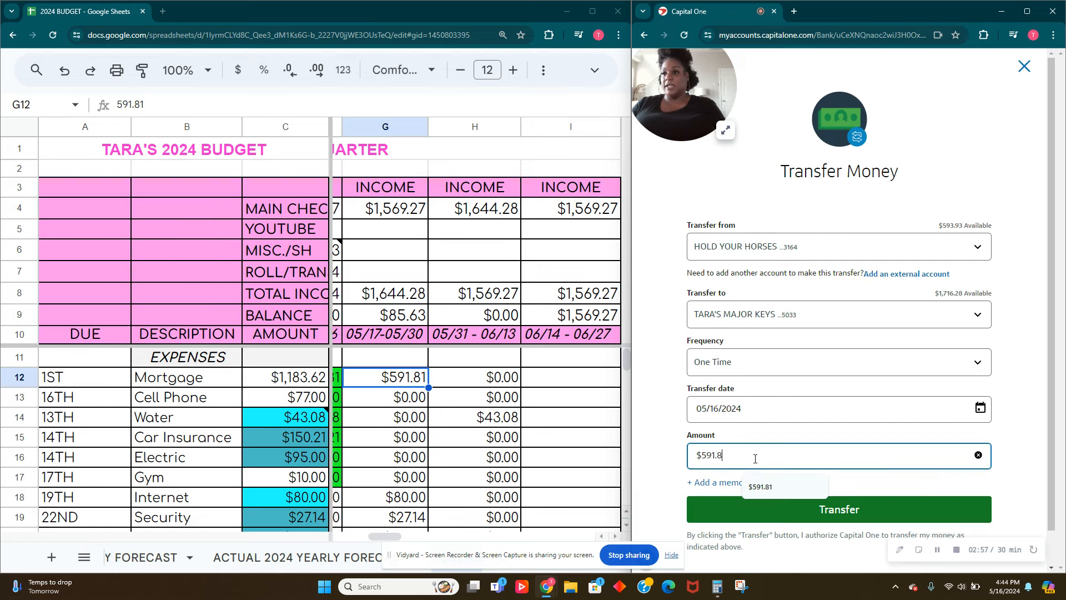
type("1")
left_click(708, 483)
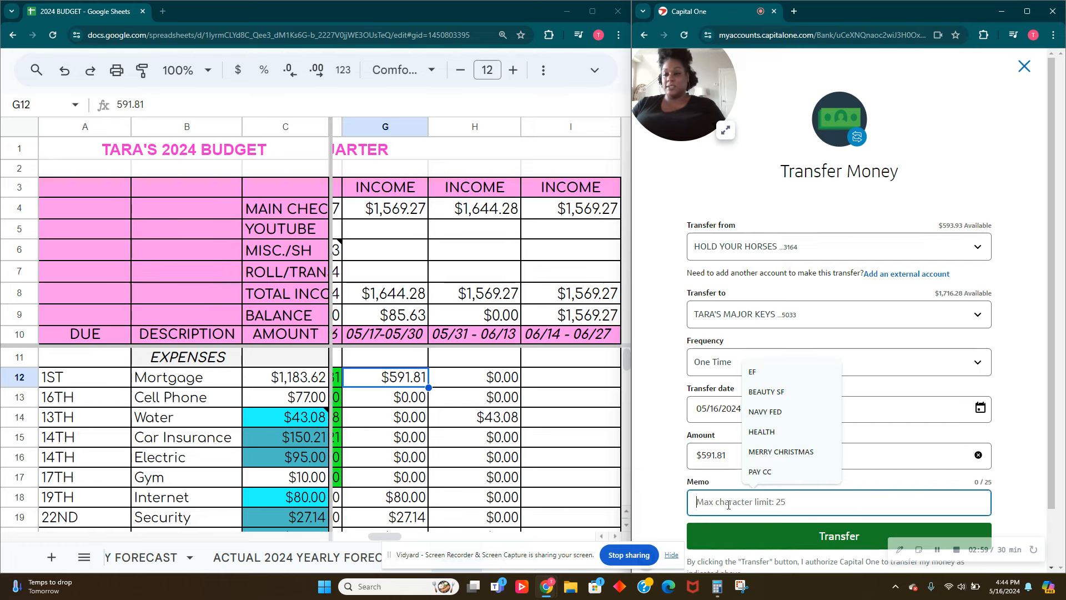
type("june")
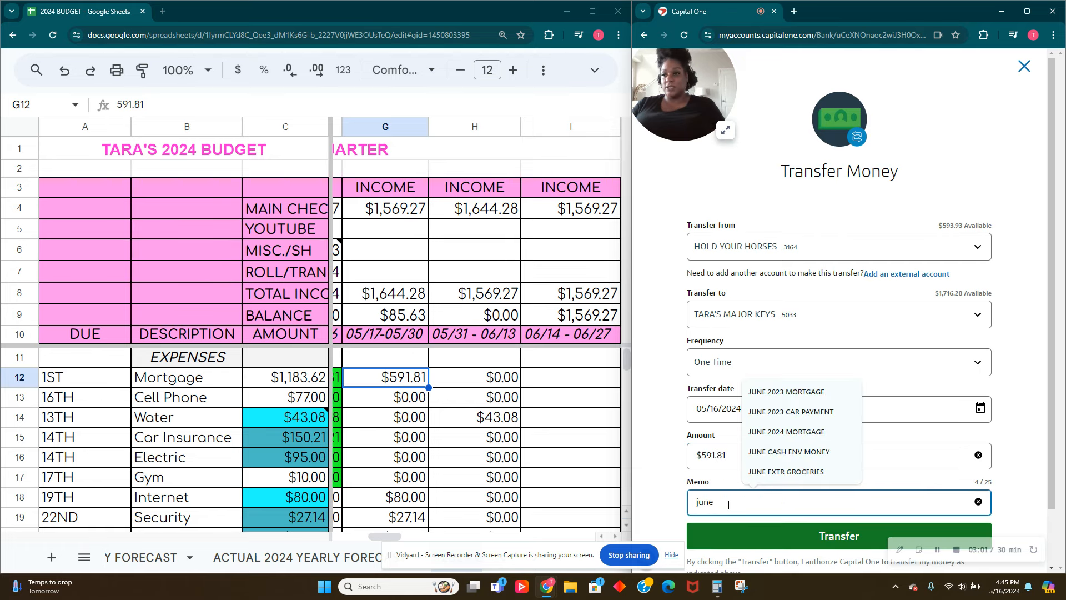
left_click(795, 432)
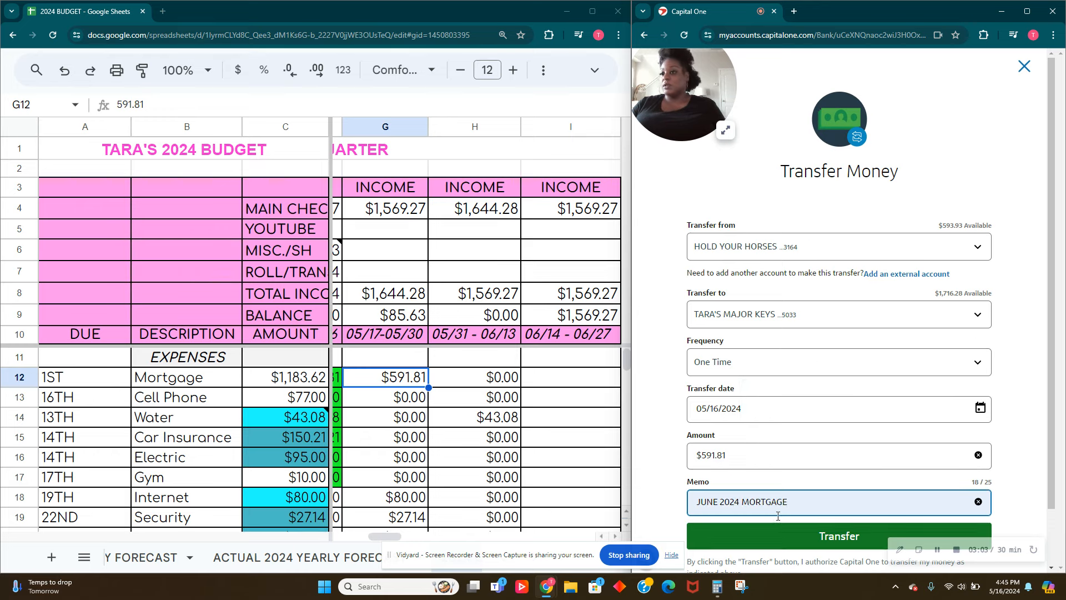
left_click(791, 536)
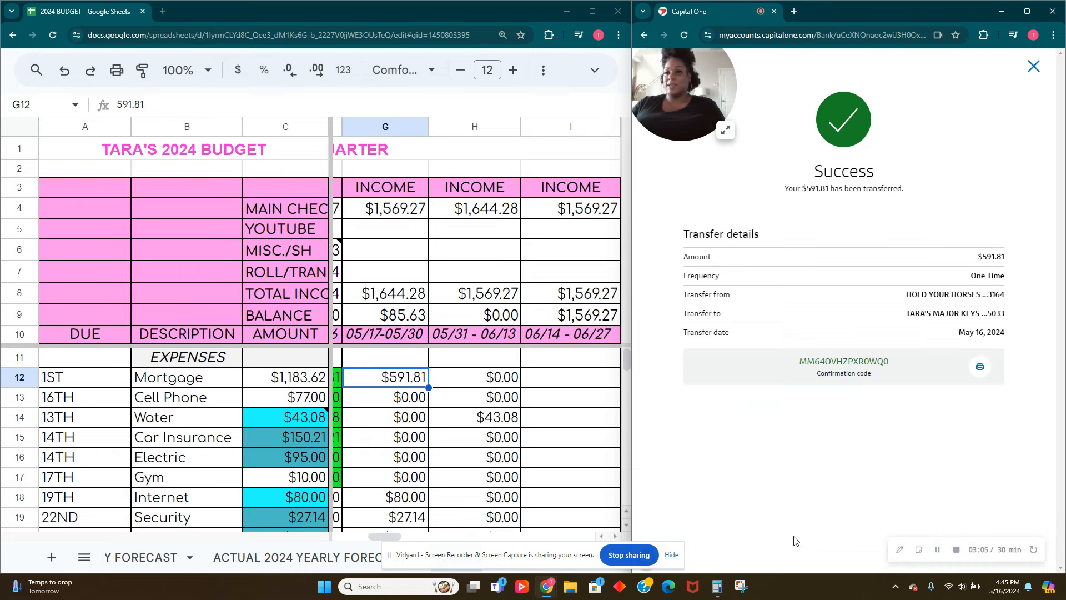
In the budget spreadsheet, enter =591.81 as the roll/transfer income for 05/17-05/30
mouse_move(379, 537)
left_mouse_down()
mouse_move(357, 539)
mouse_move(389, 537)
left_mouse_up()
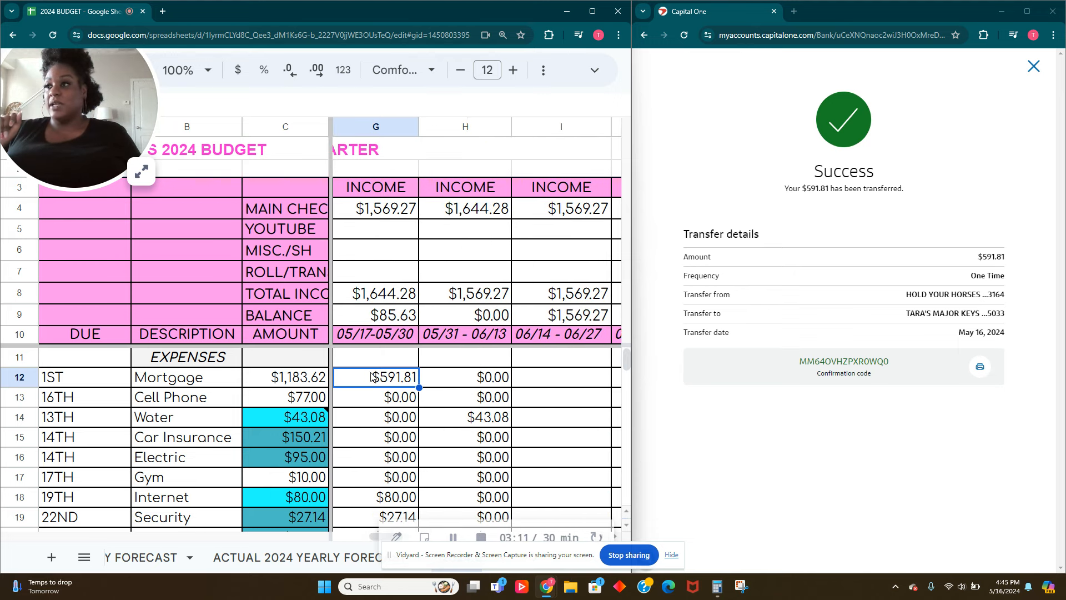
left_click(367, 272)
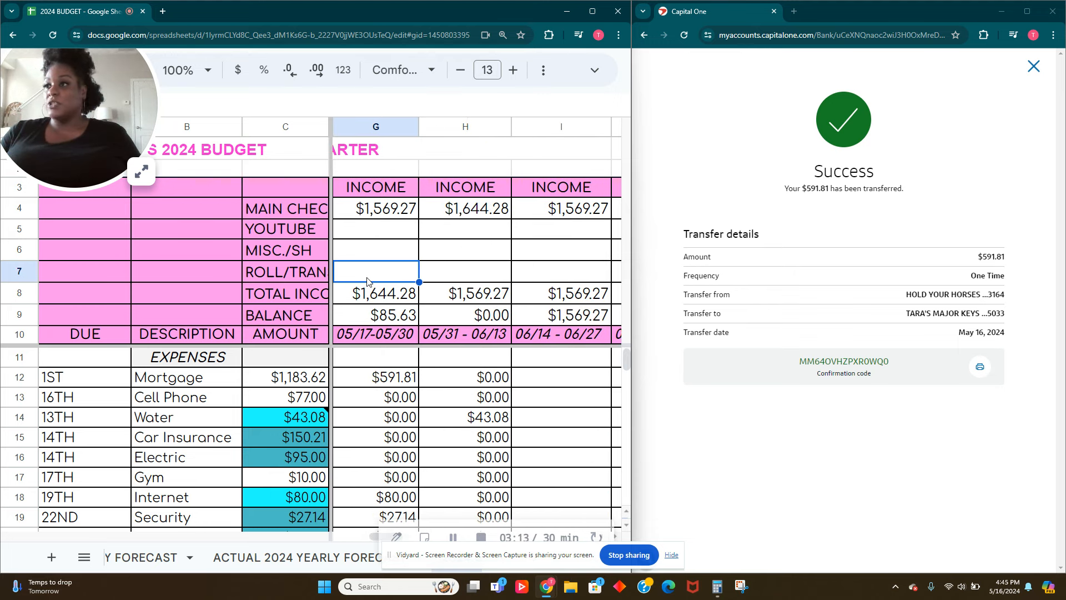
type("=")
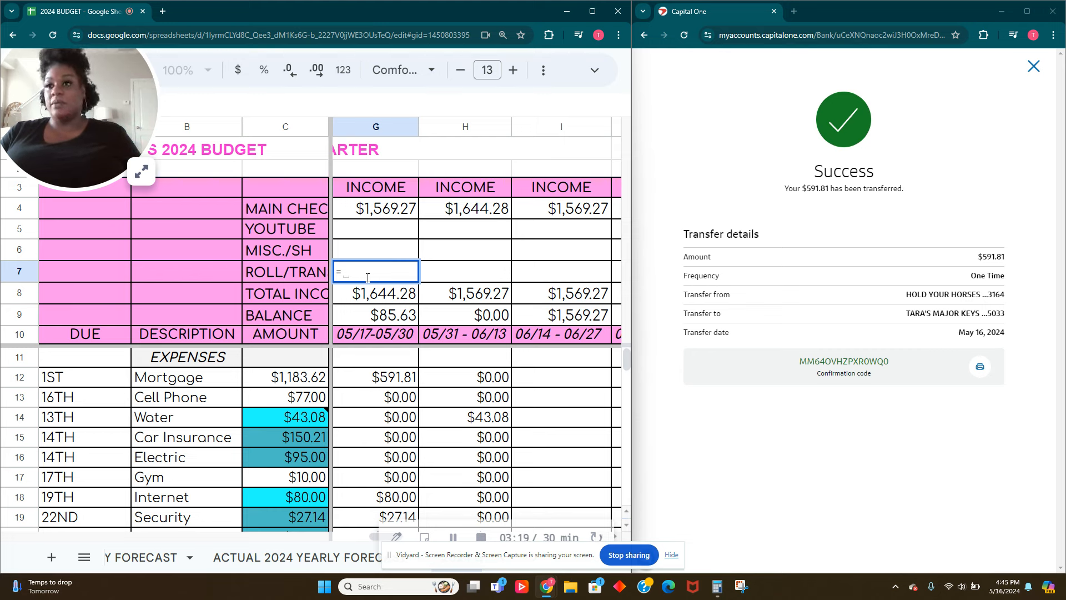
type("591.")
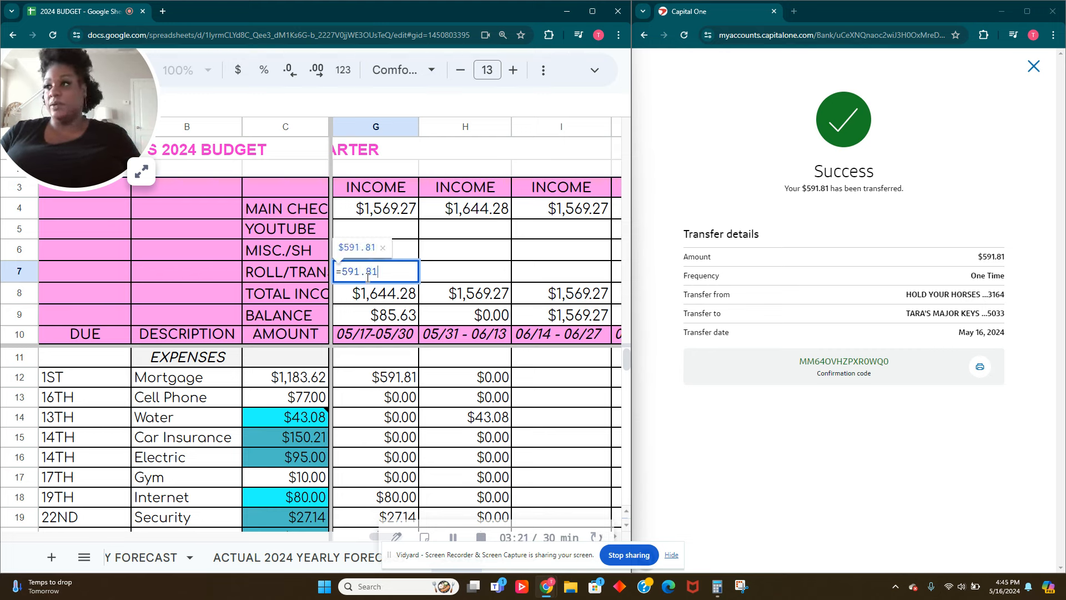
type("81")
key("Tab")
Set the 05/17-05/30 Mortgage expense to 1183.62
double_click(382, 383)
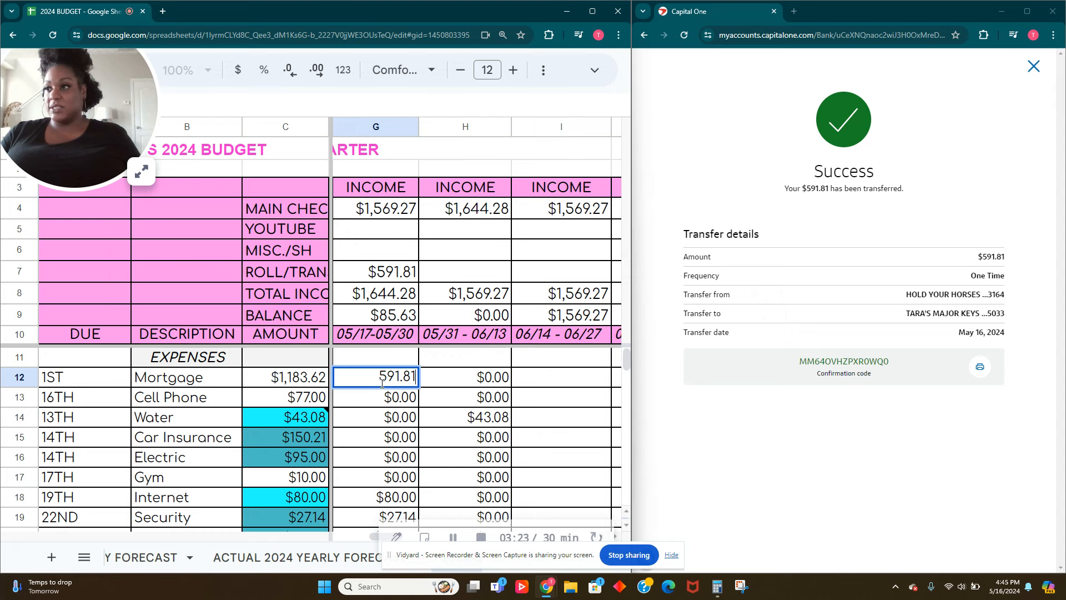
left_click_drag(382, 381, 438, 386)
type("1,1")
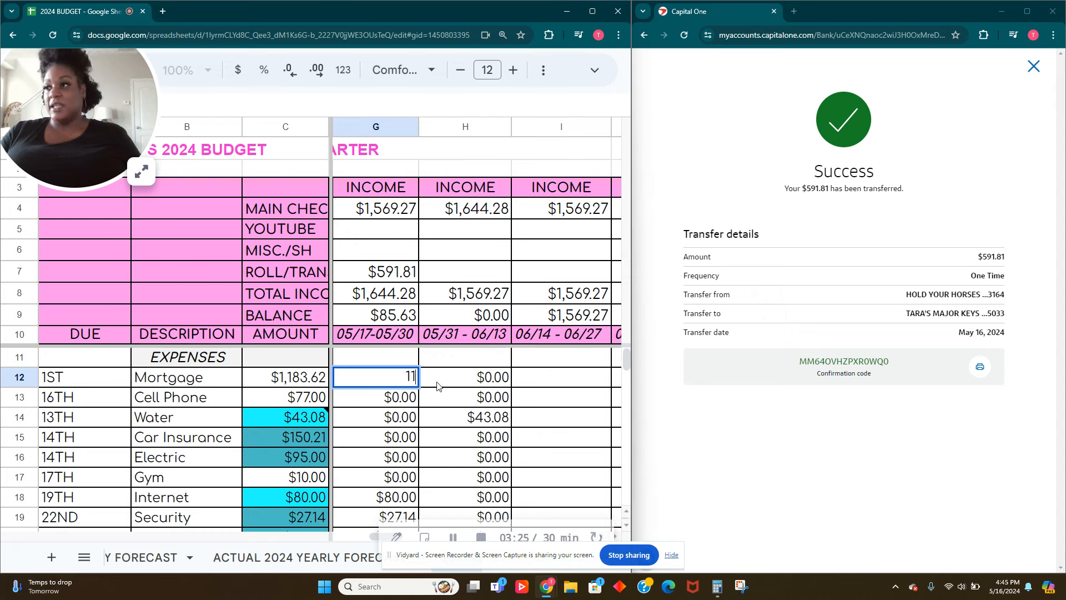
type("83.62")
key("Tab")
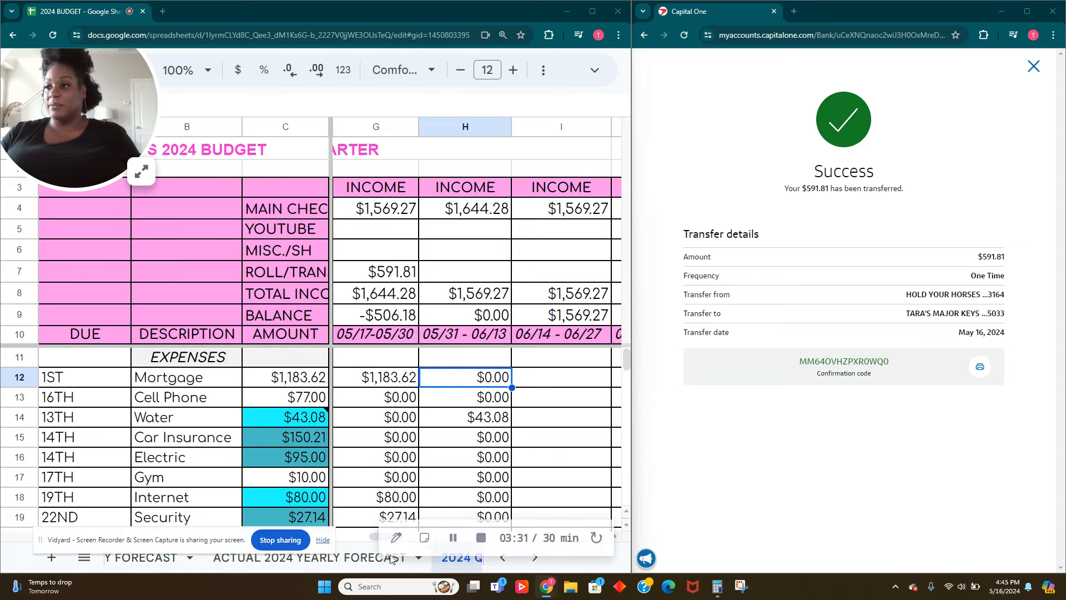
left_click(453, 538)
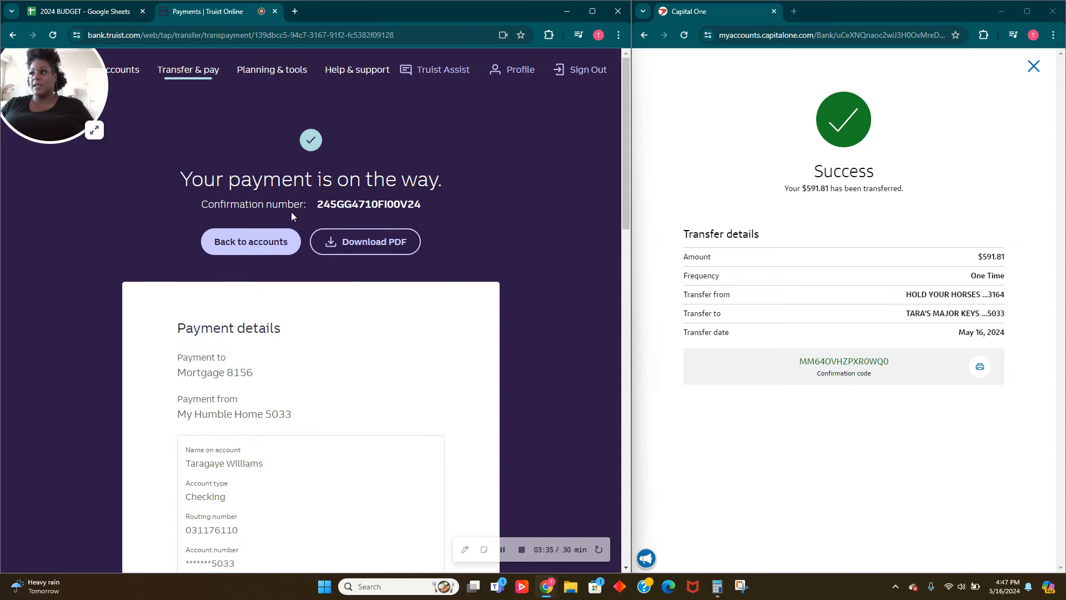
Review the confirmation and details of the mortgage payment on the Truist page, and close that page
scroll(335, 234, "down", 1)
scroll(335, 236, "down", 1)
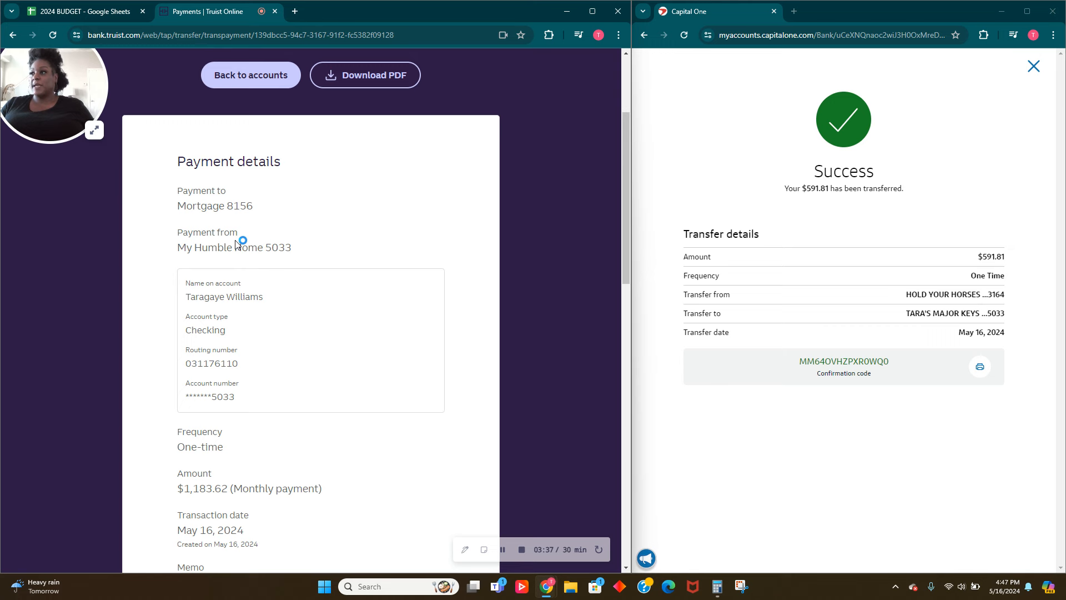
scroll(265, 232, "down", 2)
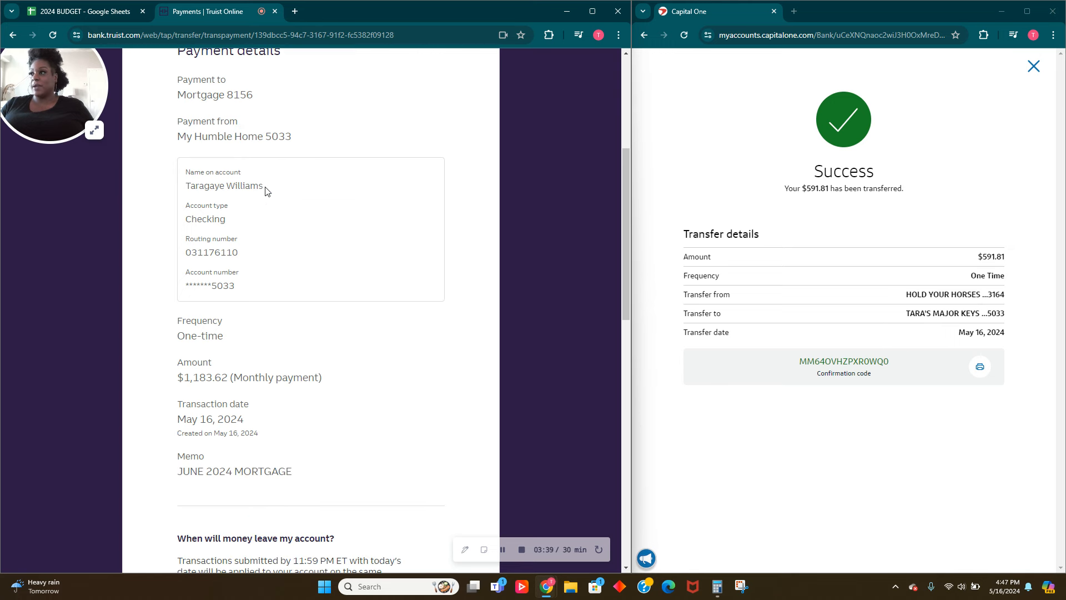
scroll(267, 213, "down", 4)
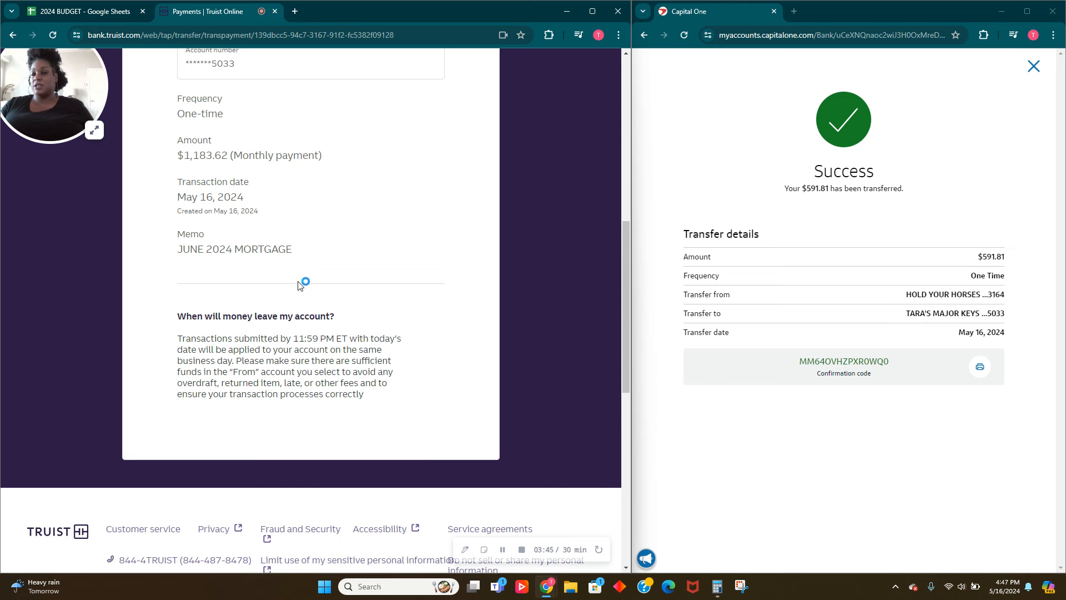
scroll(300, 283, "up", 6)
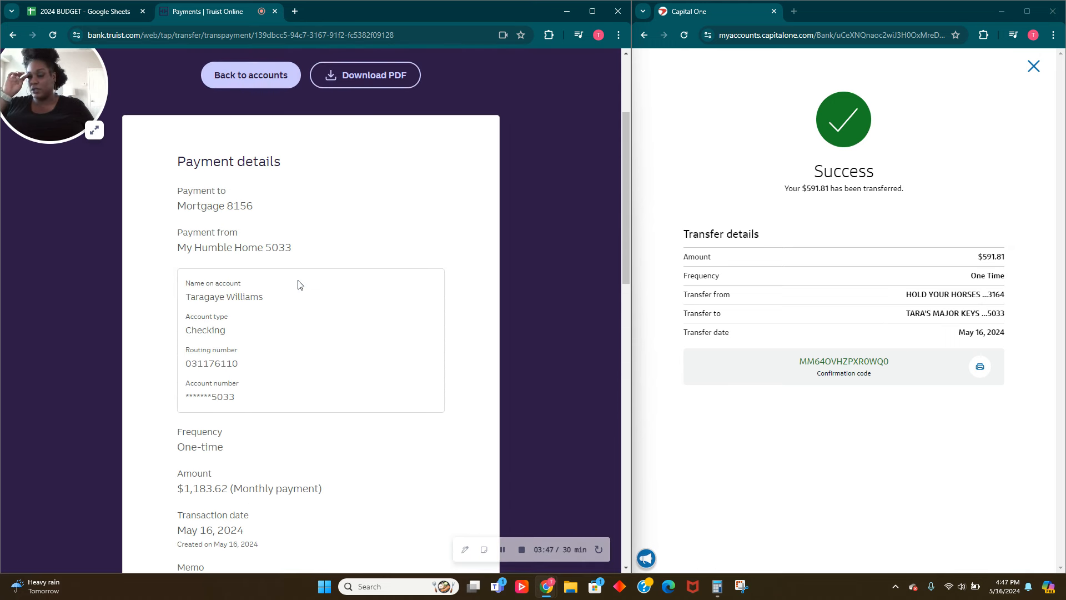
scroll(290, 178, "up", 1)
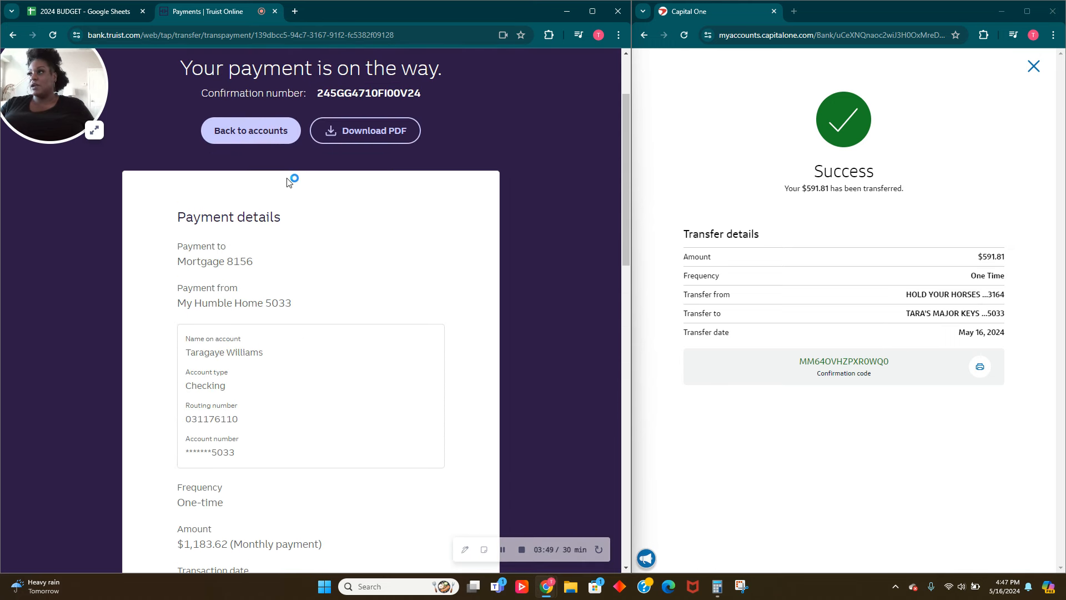
scroll(296, 146, "up", 2)
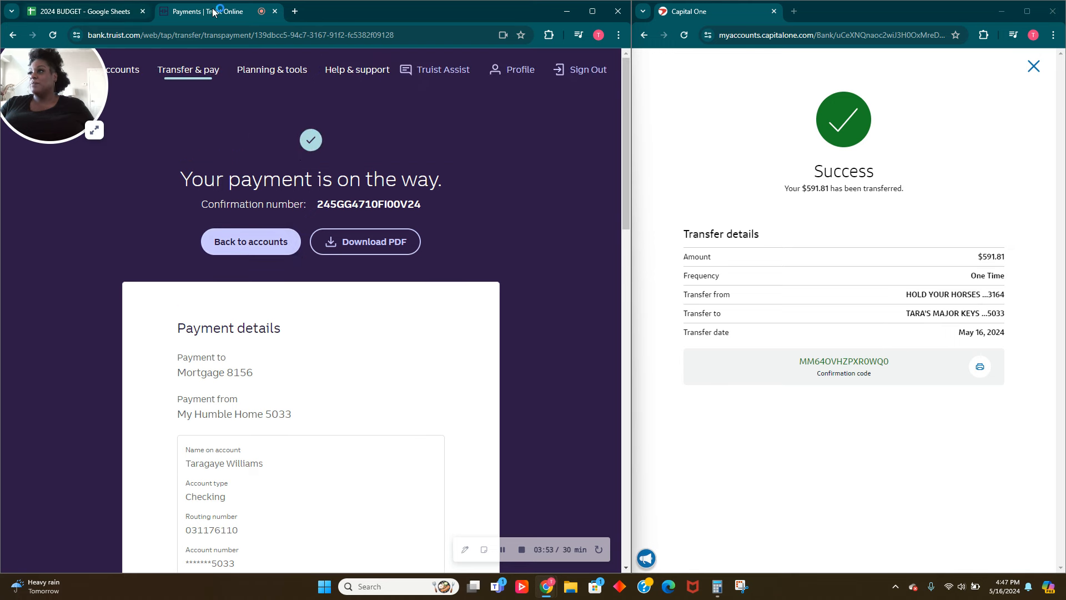
left_click(276, 11)
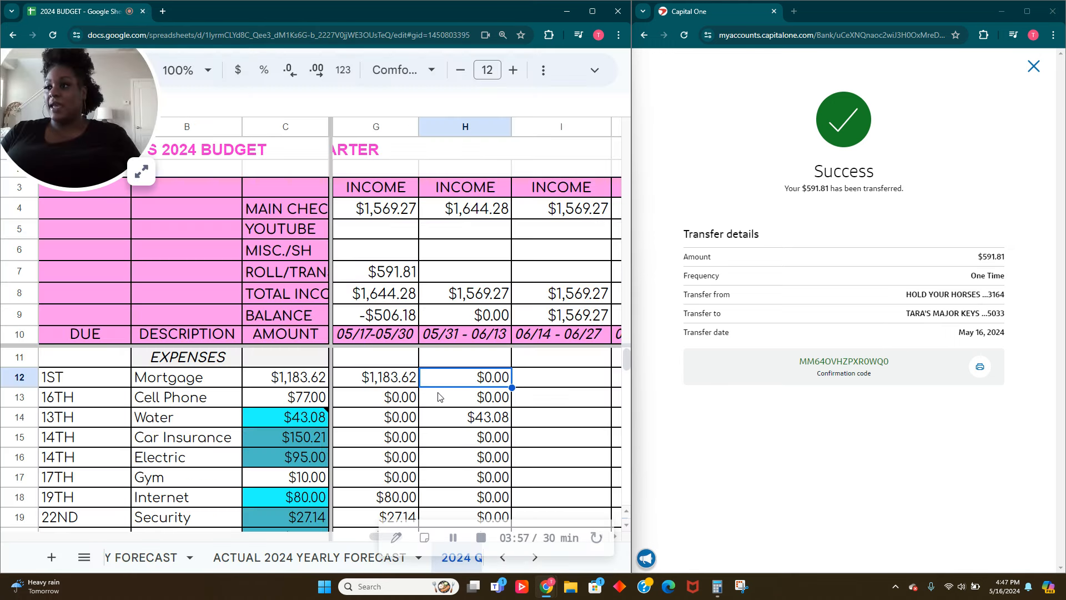
Fill the 05/17-05/30 Mortgage amount cell with light orange
left_click(391, 386)
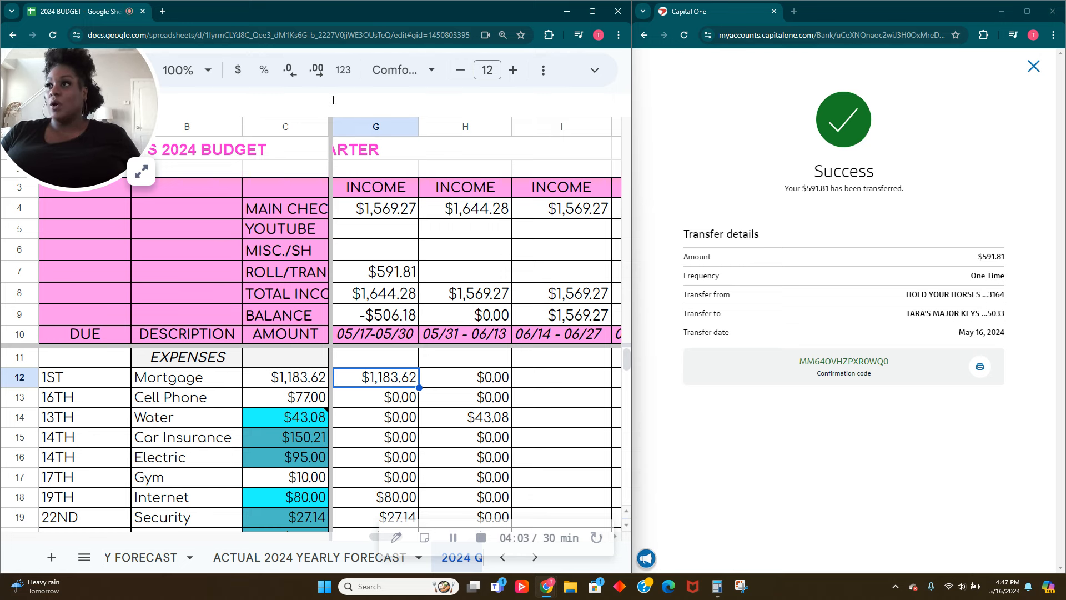
left_click(536, 72)
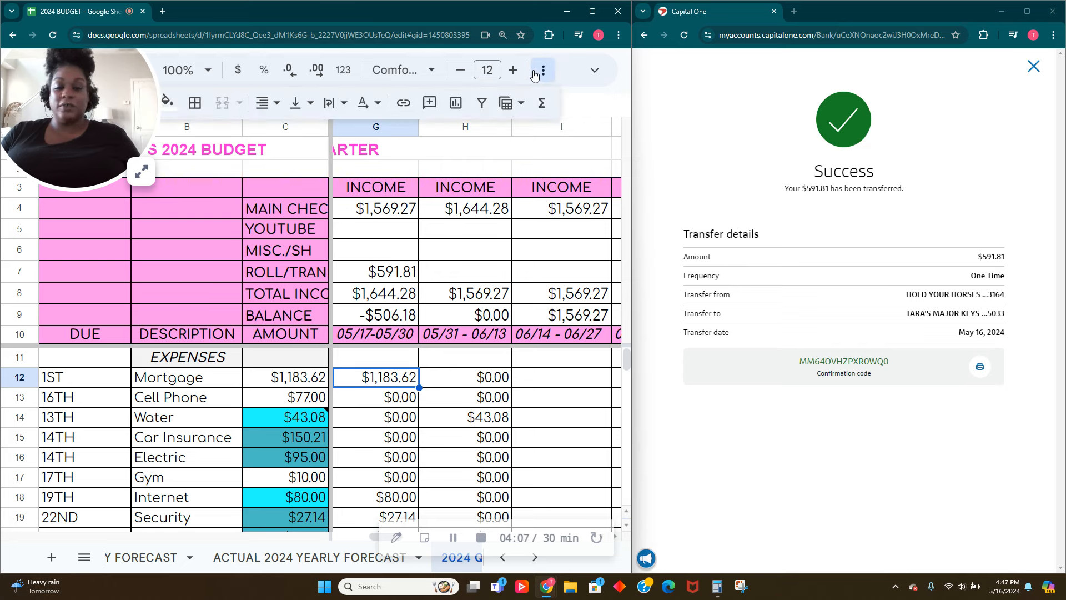
left_click(172, 108)
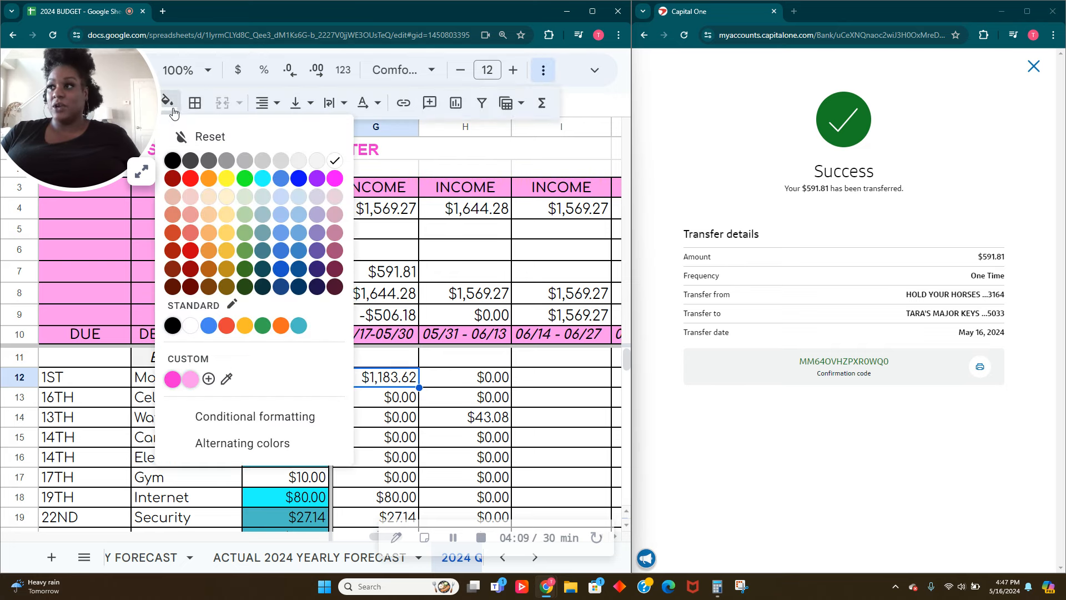
left_click(209, 194)
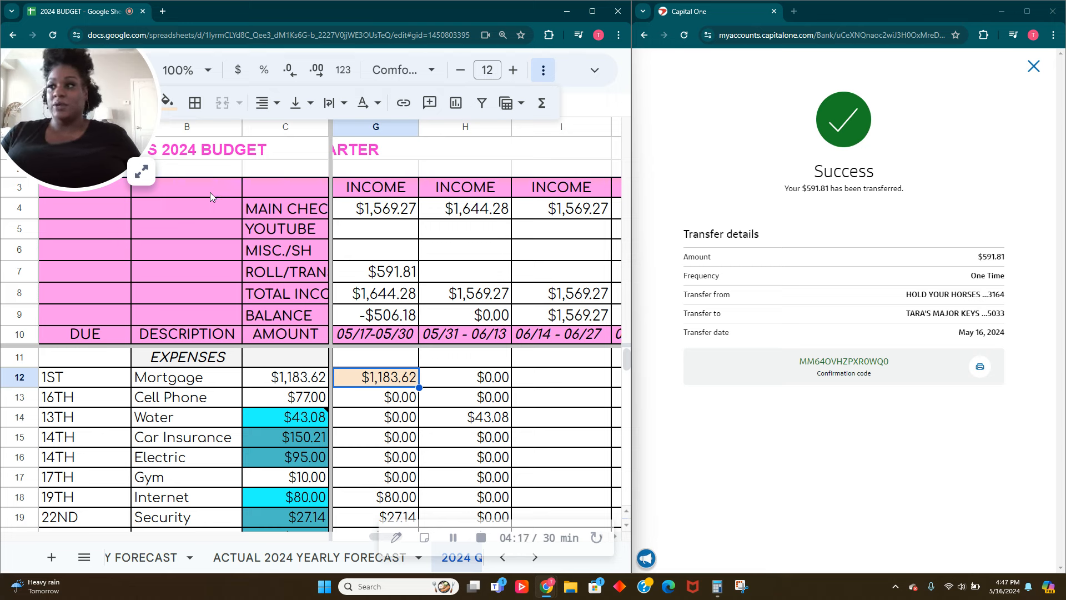
Go through the 05/17-05/30 expense amounts from Cell Phone down to Gym, and select the Internet amount
left_click(400, 405)
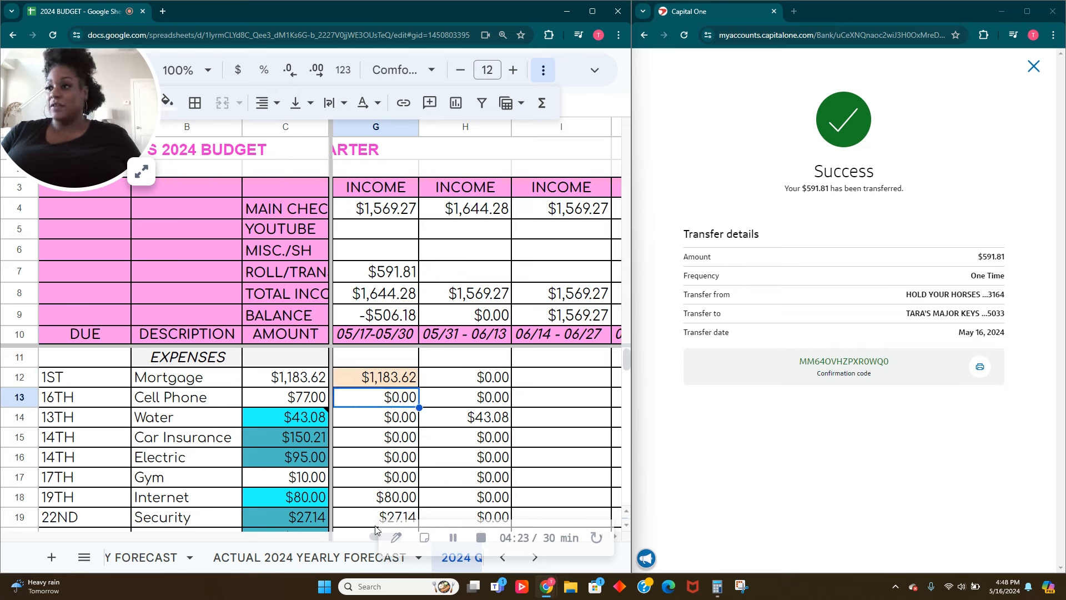
scroll(370, 500, "left", 3)
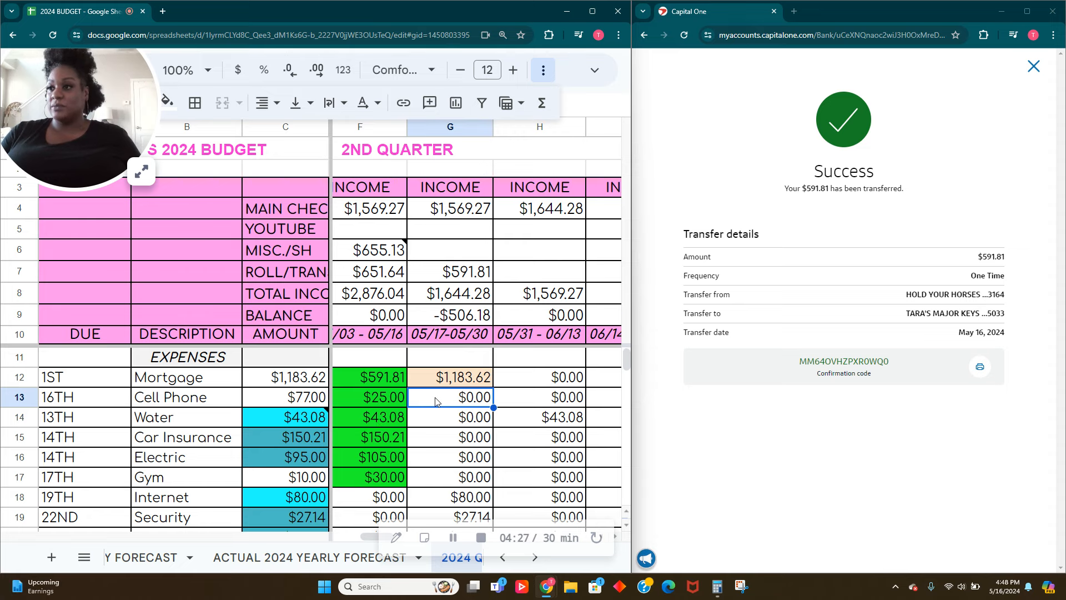
mouse_move(364, 538)
left_mouse_down()
mouse_move(347, 538)
mouse_move(371, 538)
left_mouse_up()
key("Down")
key("Down")
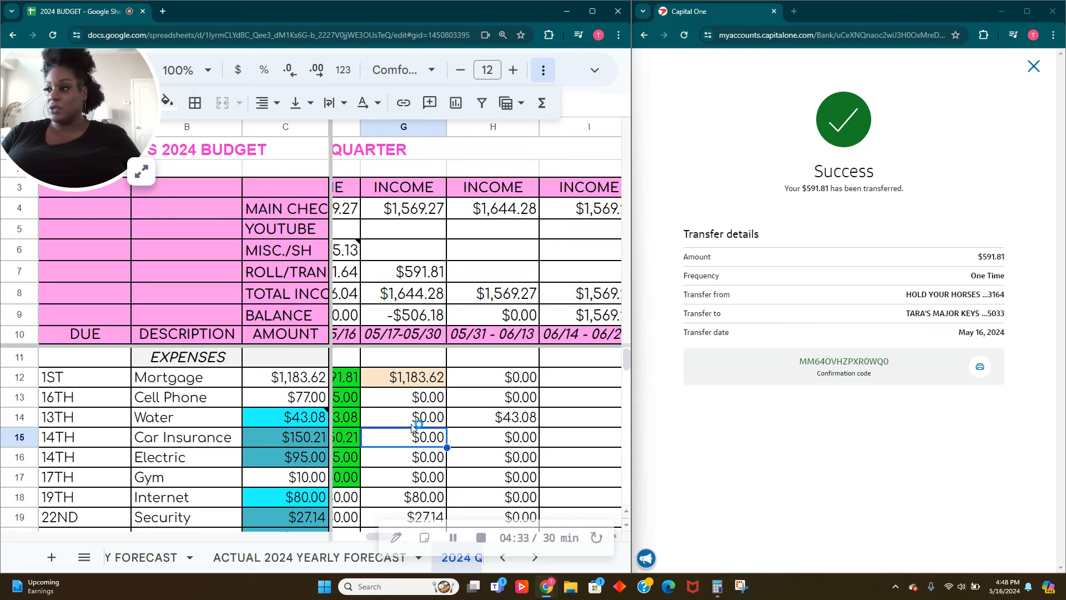
key("Down")
key("Down")
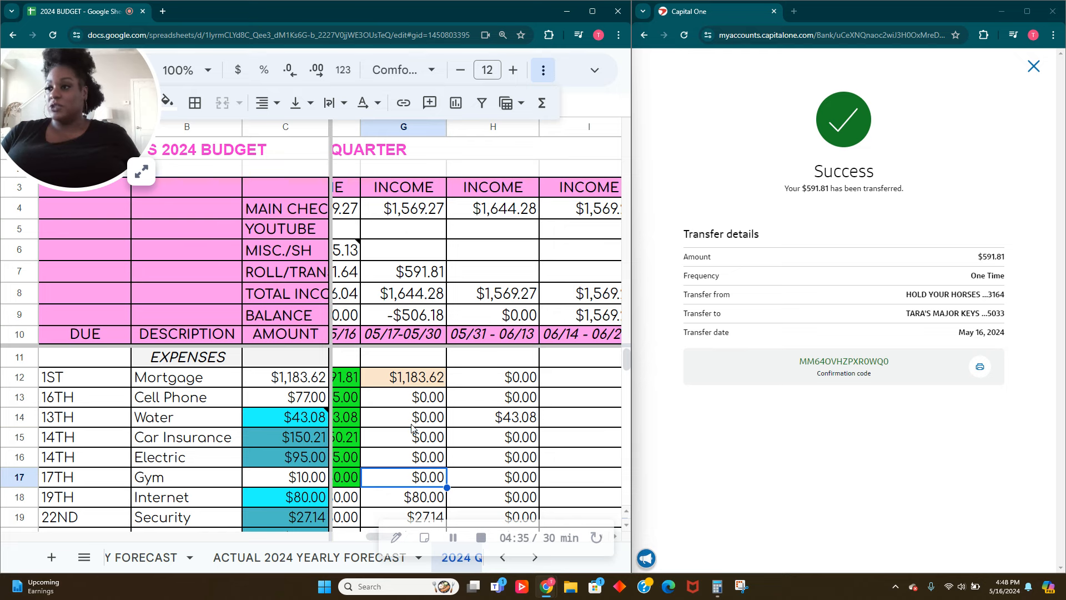
scroll(411, 427, "down", 3)
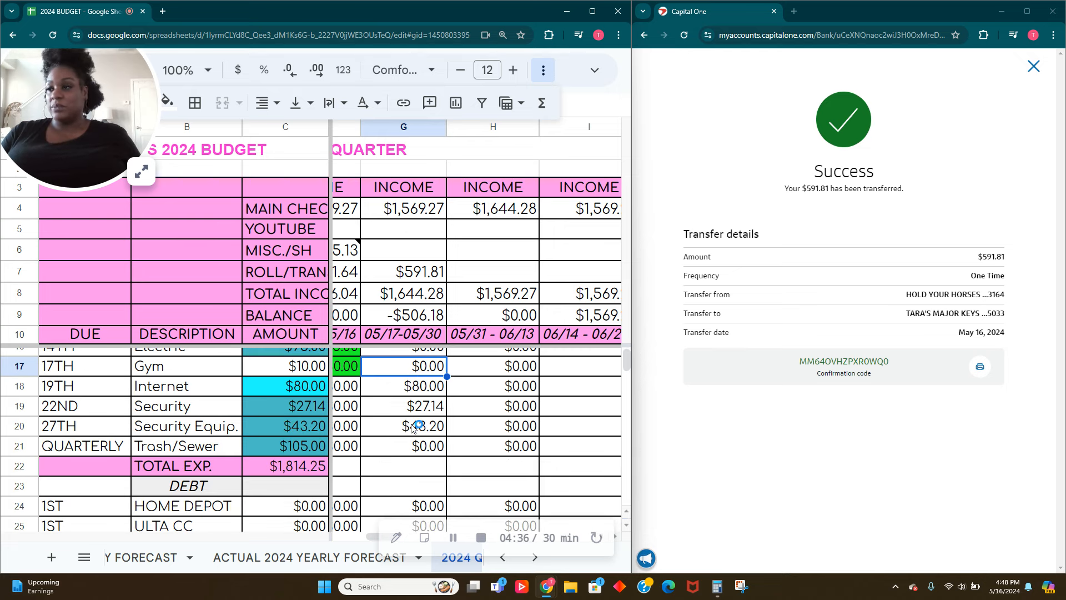
left_click(426, 393)
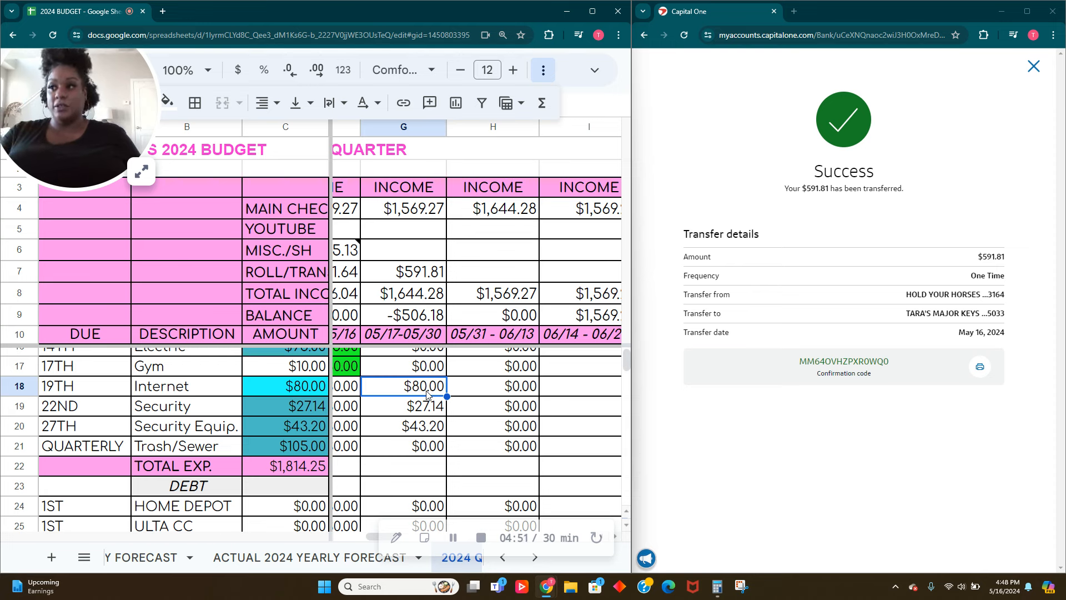
Switch to the Calculator, try subtracting 1.2 from 80, and clear the calculation
left_click(716, 586)
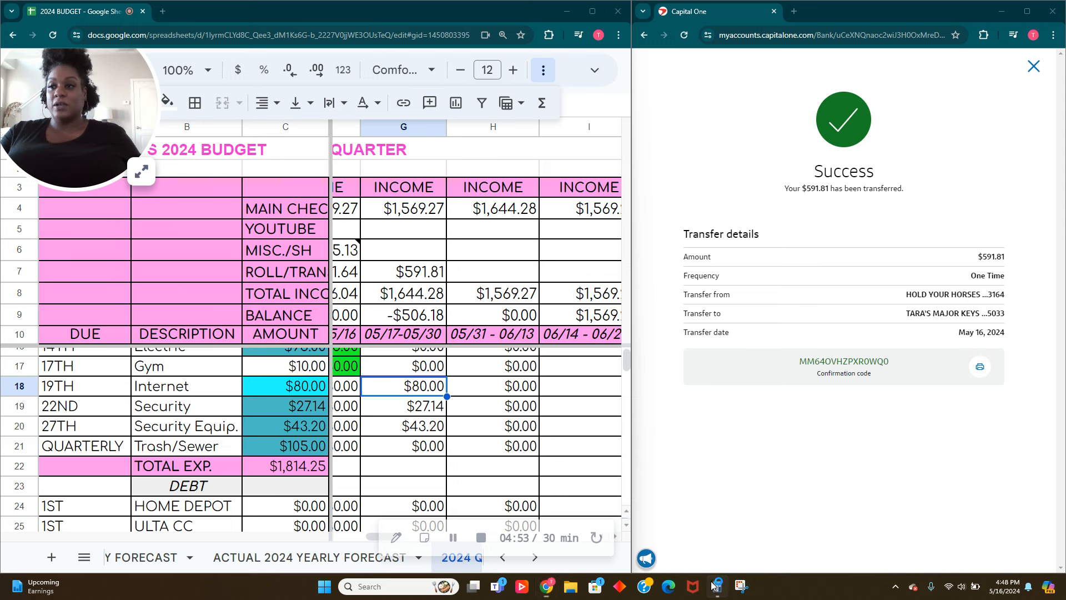
type("80 - 1")
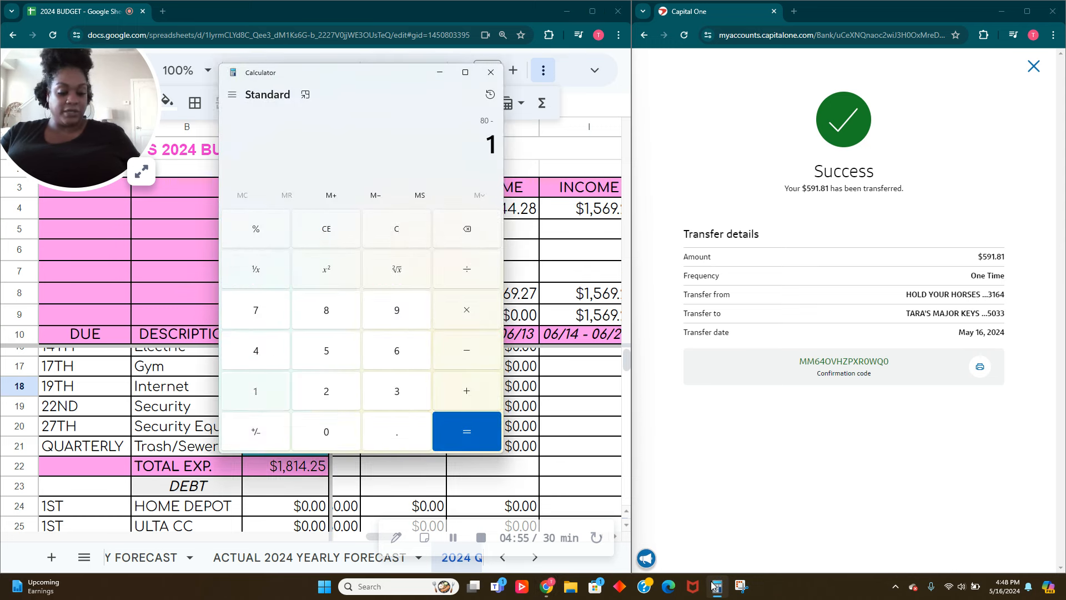
type(".5")
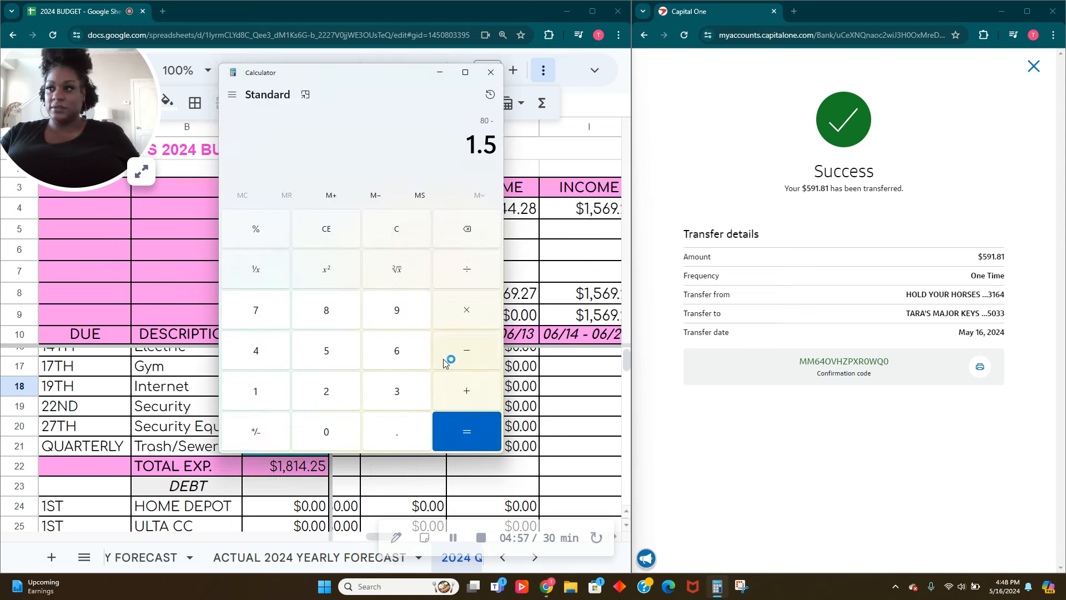
left_click(262, 240)
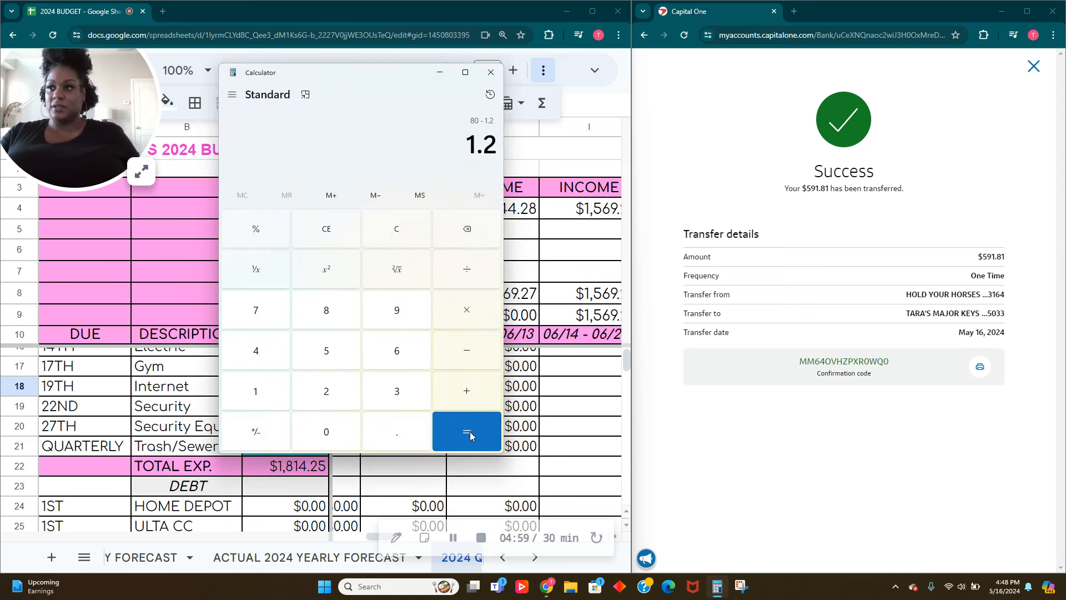
left_click(381, 238)
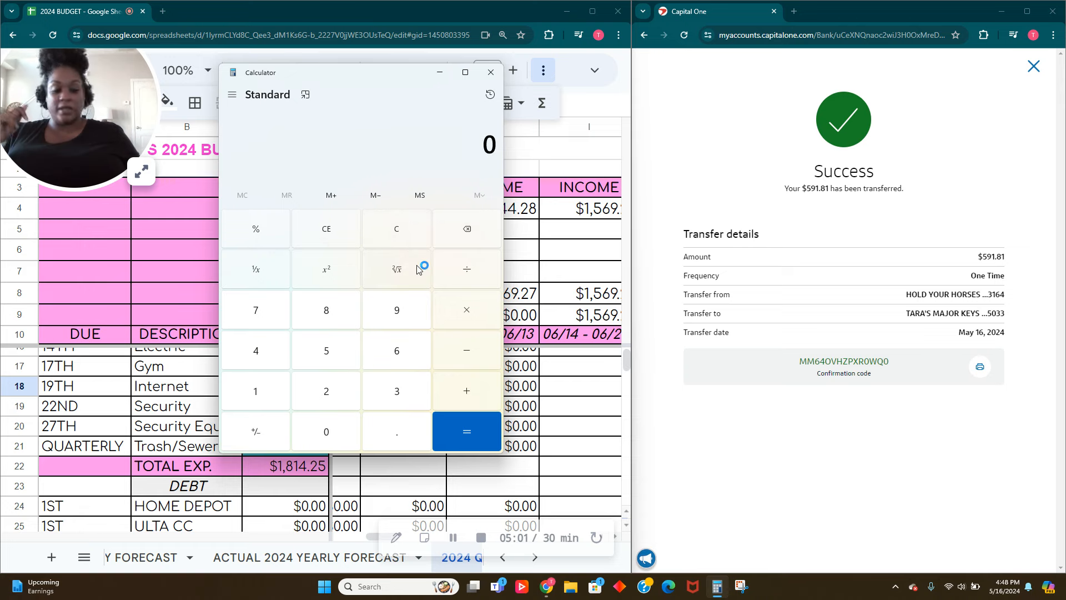
Calculate 1.2 × 12, clear the result and put the Calculator away to return to the budget sheet
type("1.20*2")
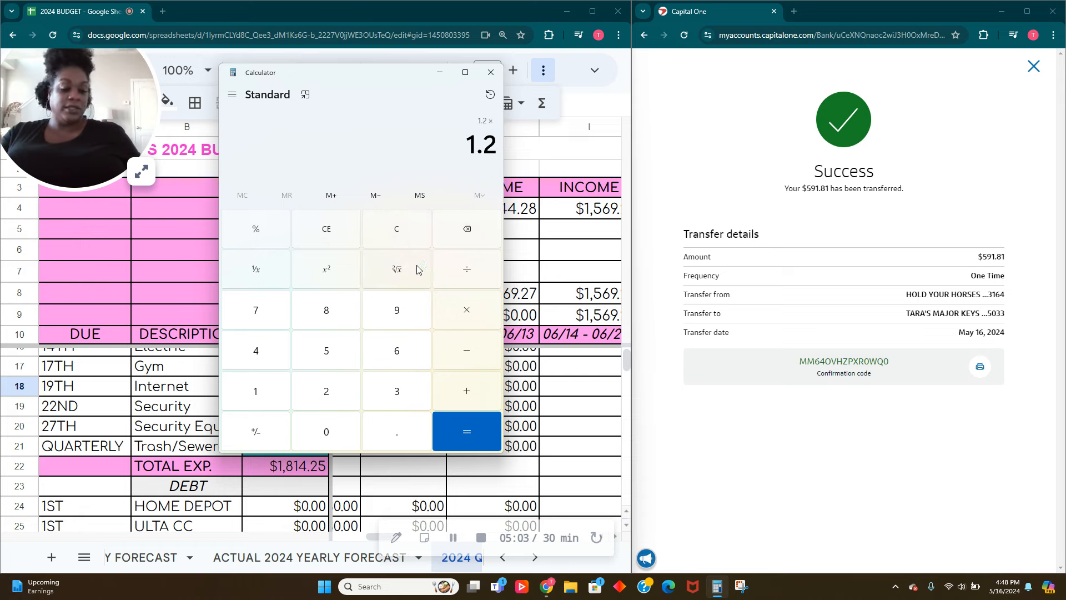
key("BackSpace")
type("12")
key("Return")
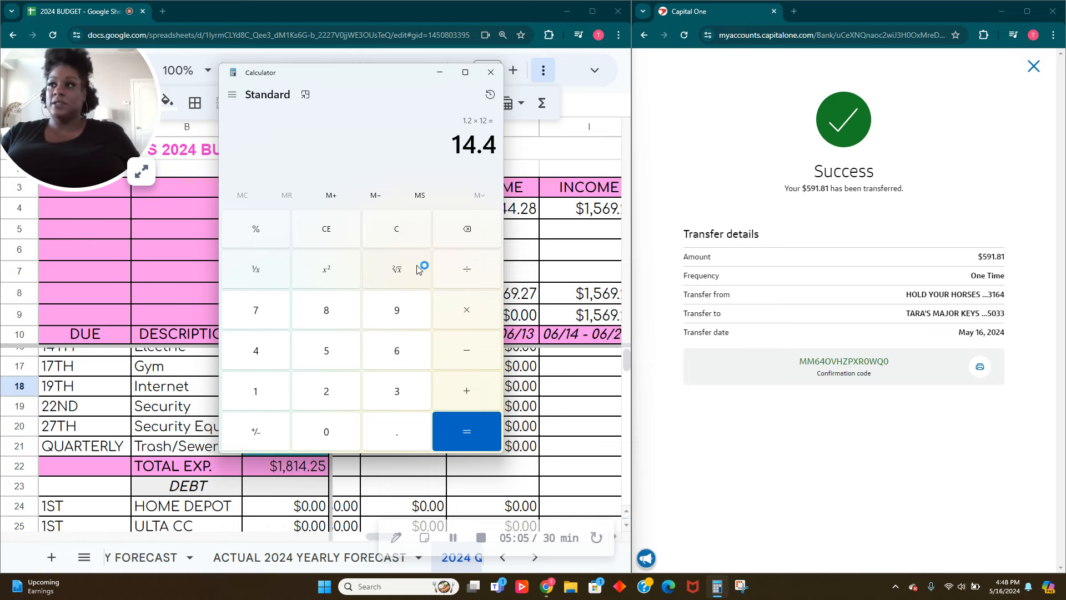
left_click(397, 230)
left_click(439, 73)
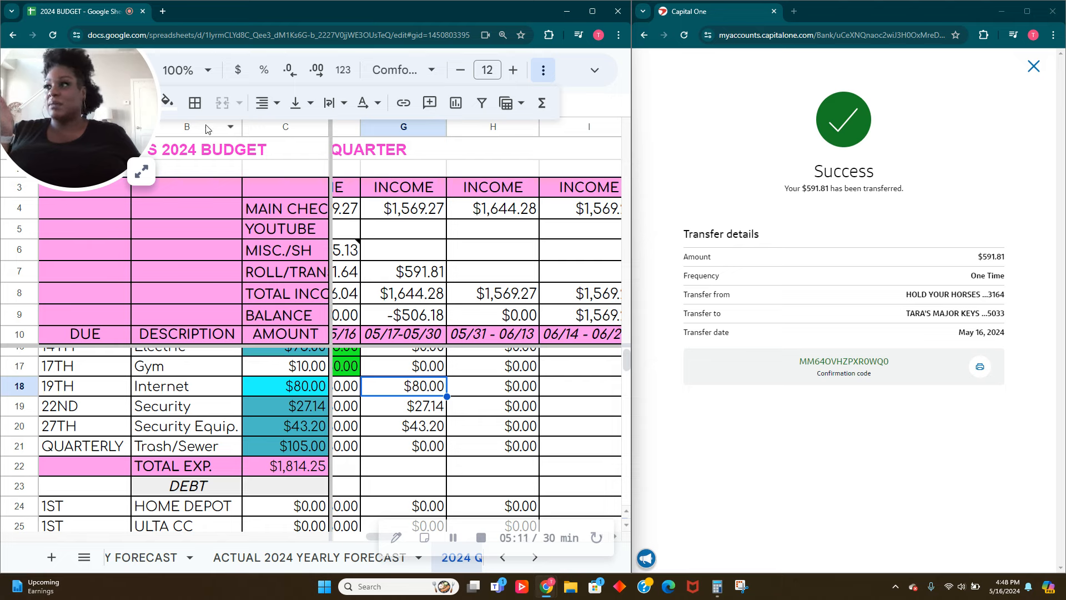
Fill the 05/17-05/30 Internet amount cell with cyan
left_click(177, 109)
left_click(261, 181)
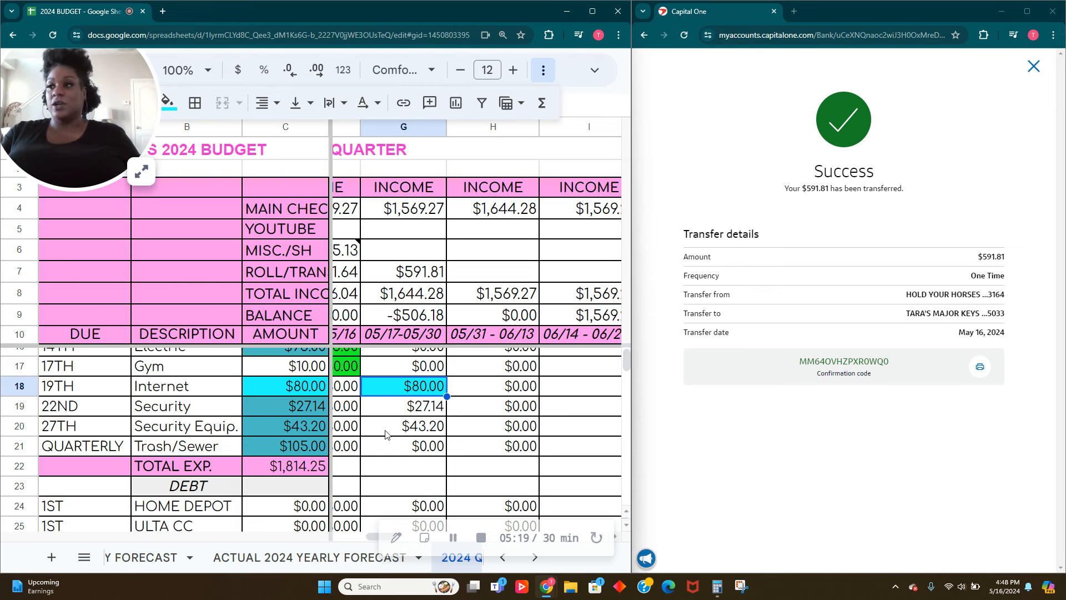
Try filling the 05/17-05/30 Security and Security Equip. amount cells with cyan and with a light cyan shade
left_click(409, 413)
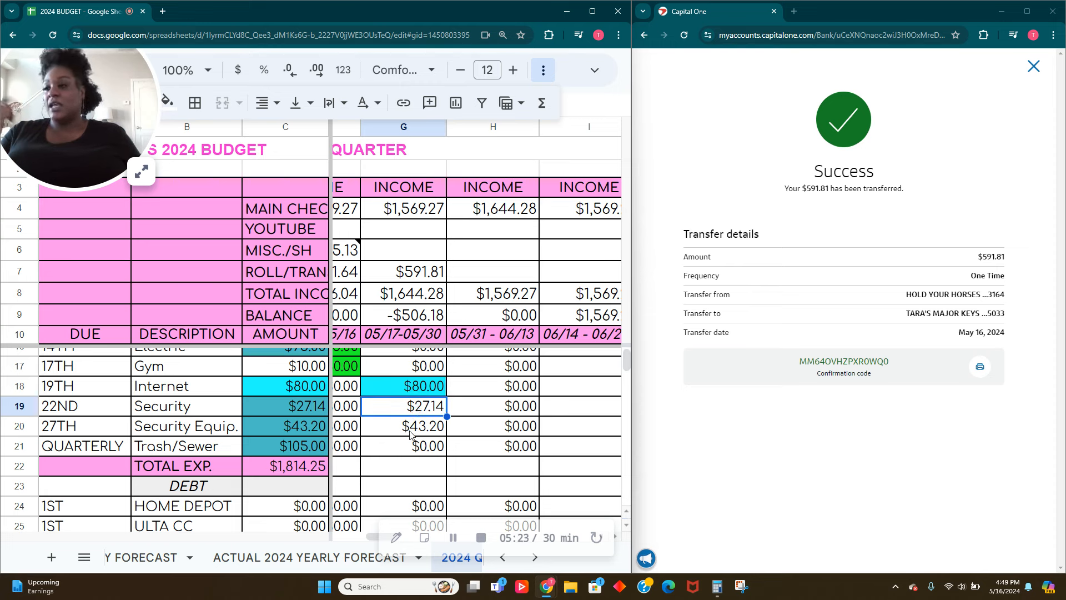
left_click(410, 431)
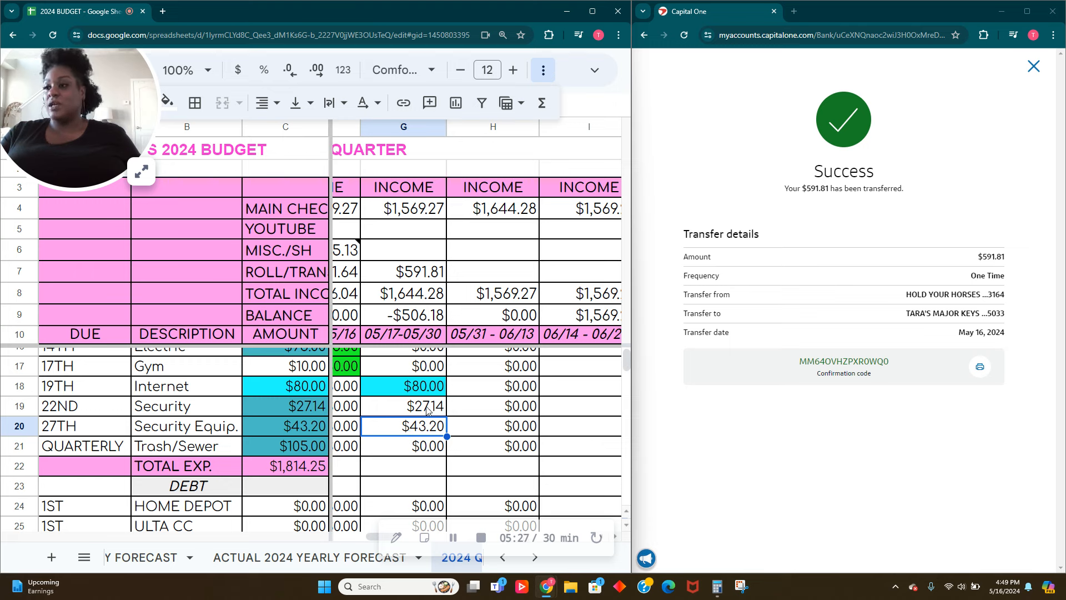
left_click_drag(426, 410, 430, 426)
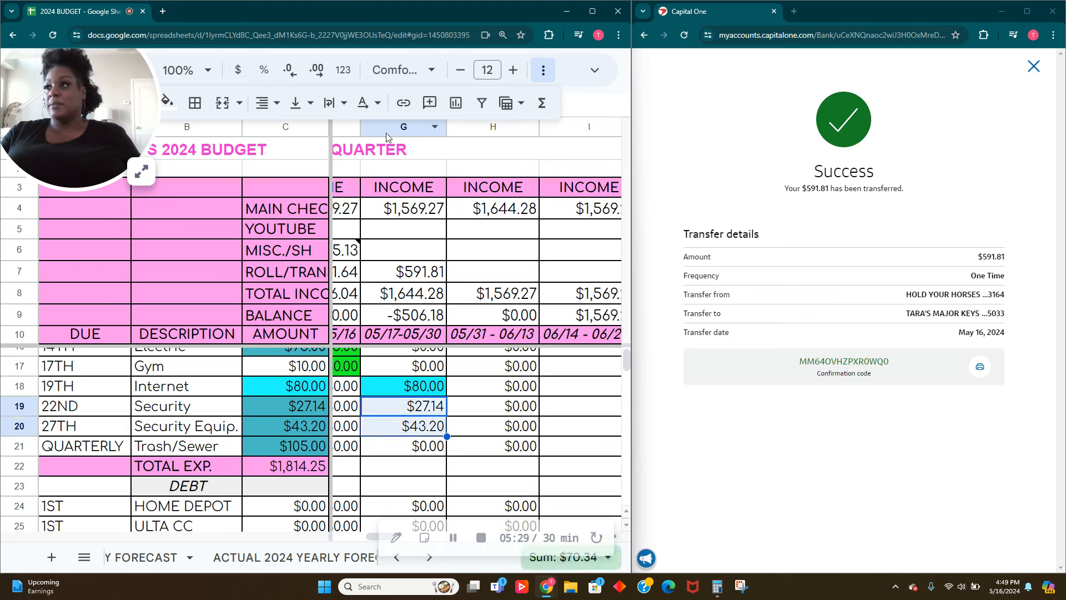
left_click(167, 102)
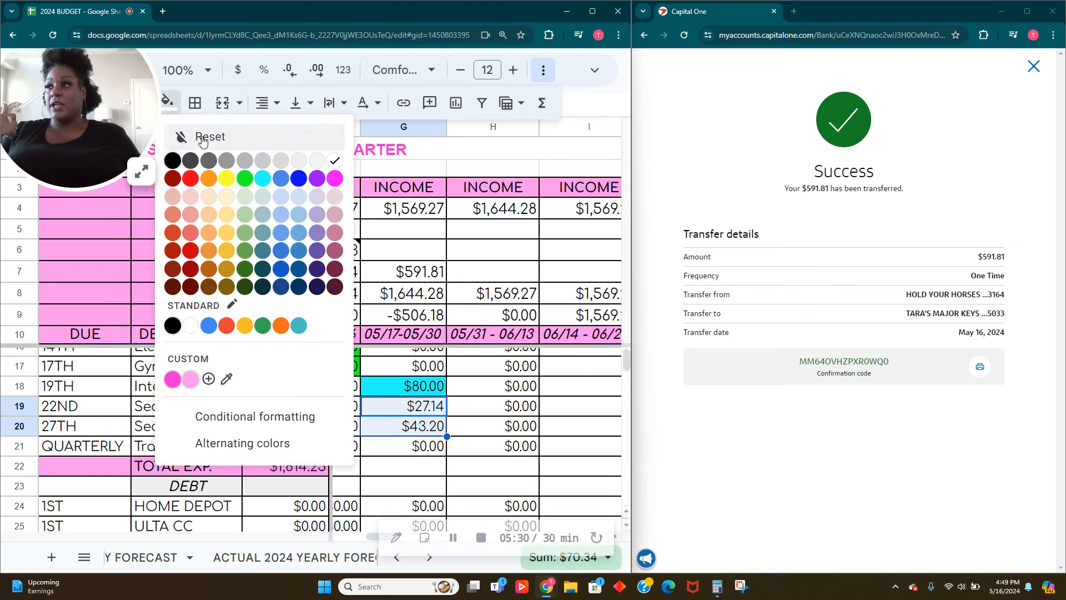
left_click(269, 179)
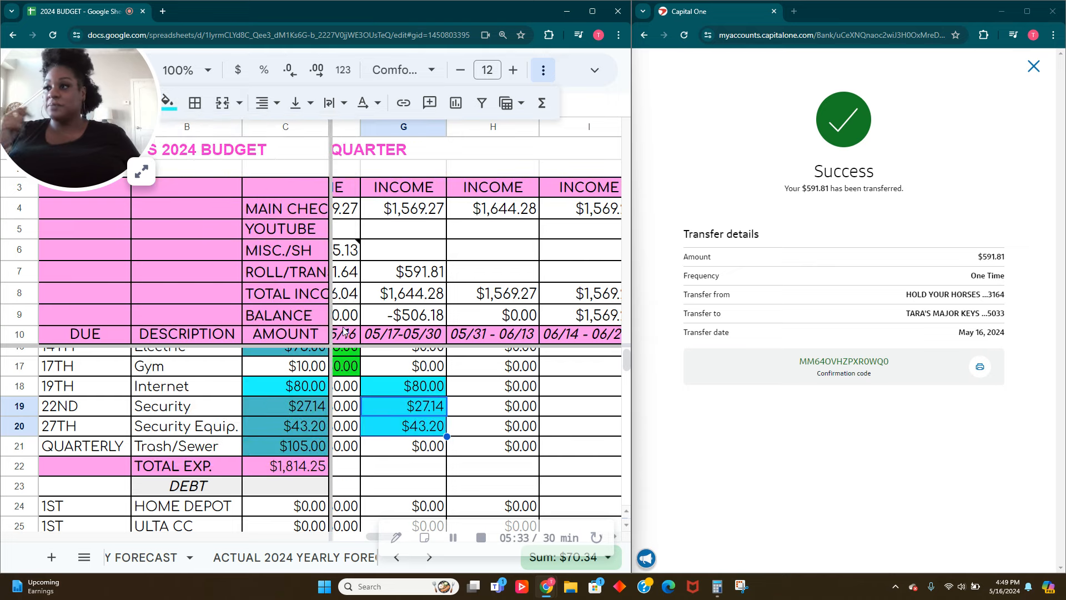
left_click(167, 102)
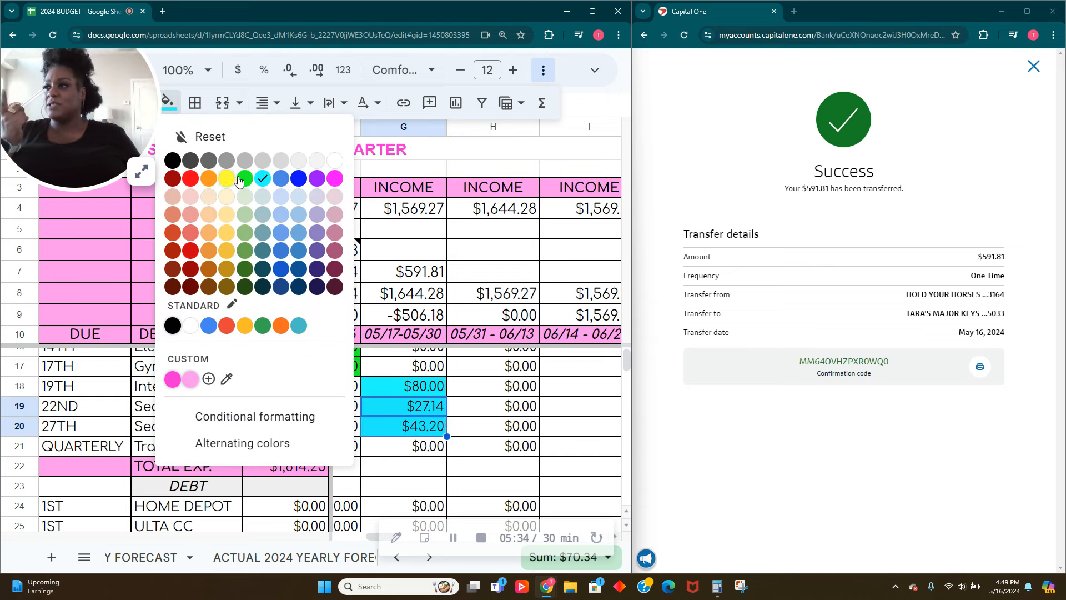
left_click(265, 198)
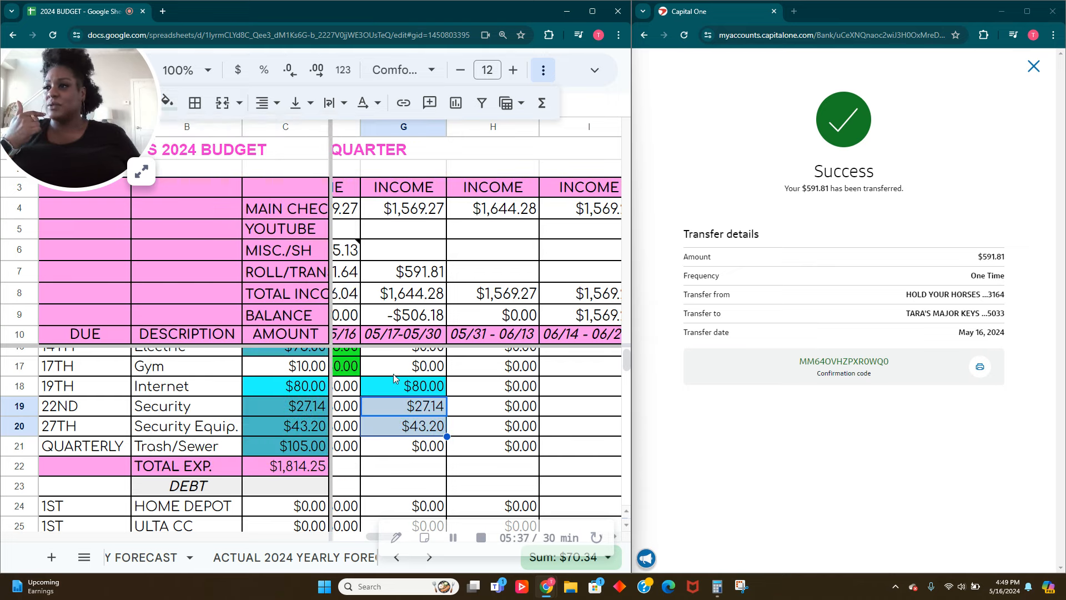
Fill the 05/17-05/30 Security and Security Equip. amount cells with the teal standard color used in the AMOUNT column
left_click(406, 460)
left_click_drag(412, 410, 415, 432)
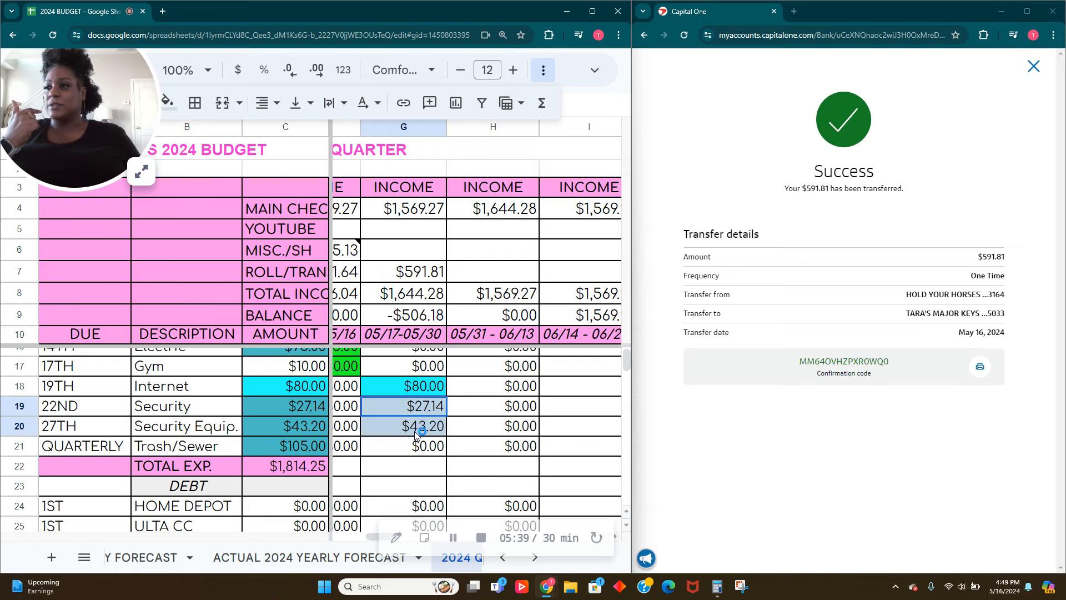
left_click(169, 105)
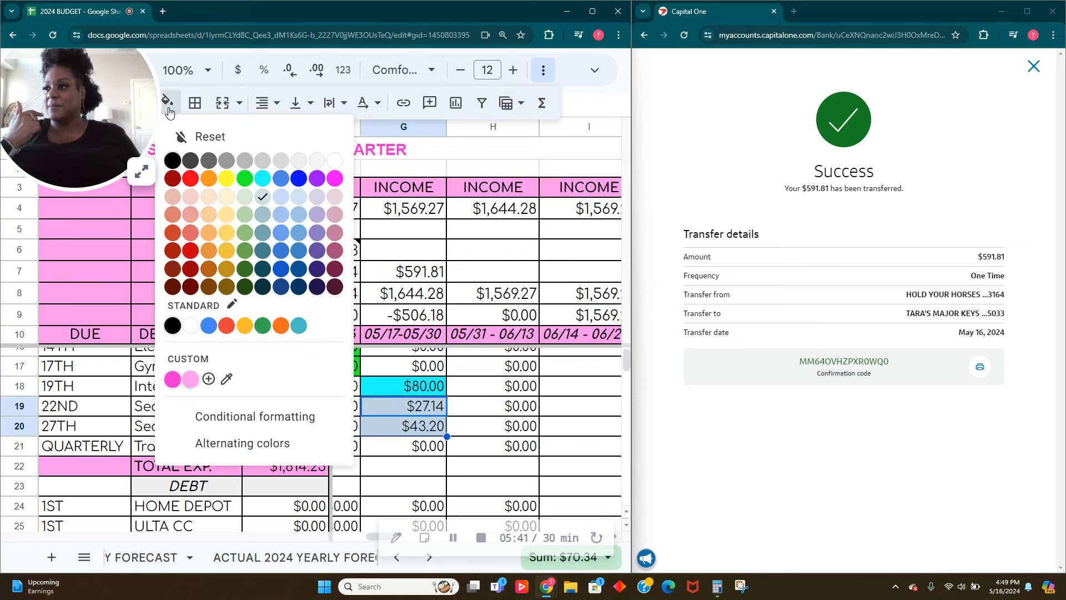
left_click(300, 327)
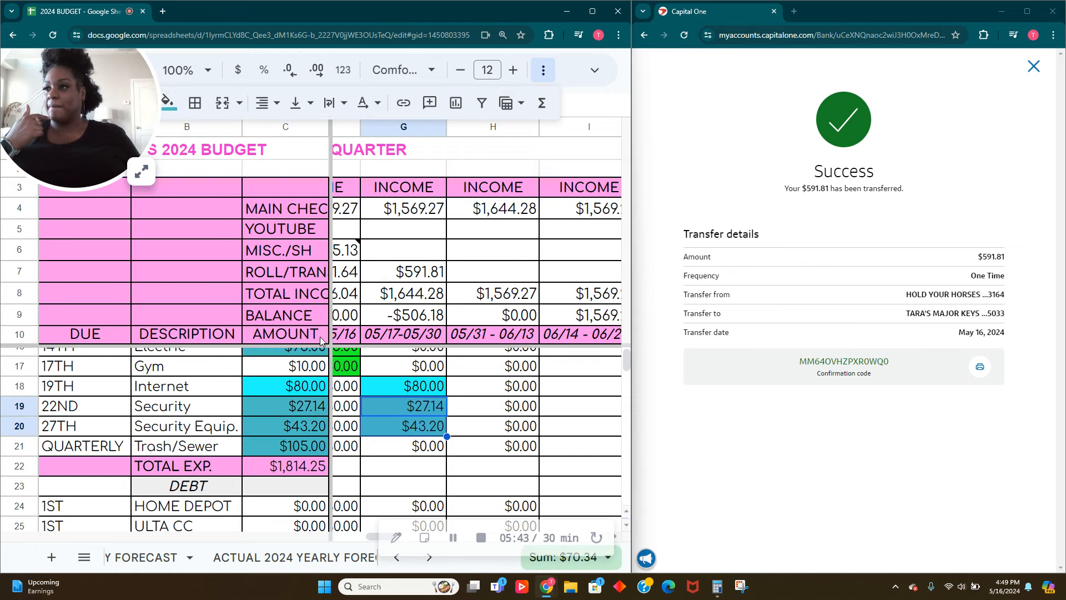
Go through the 05/17-05/30 cells around Trash/Sewer, and select the Security and Security Equip. amounts together
left_click(426, 451)
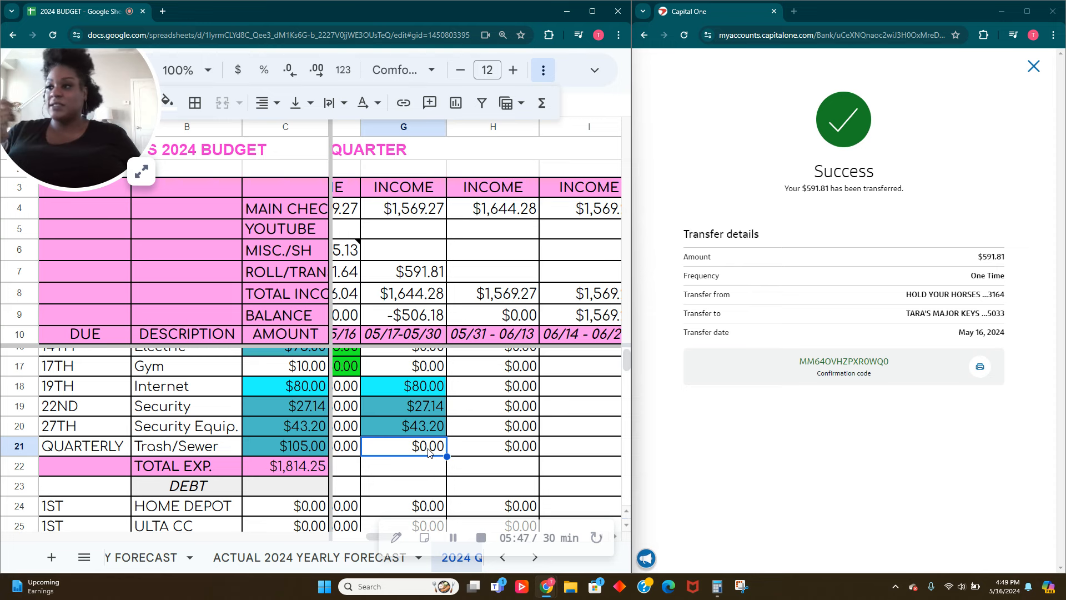
key("Down")
key("Down")
key("Up")
key("Up")
key("Up")
key("Up")
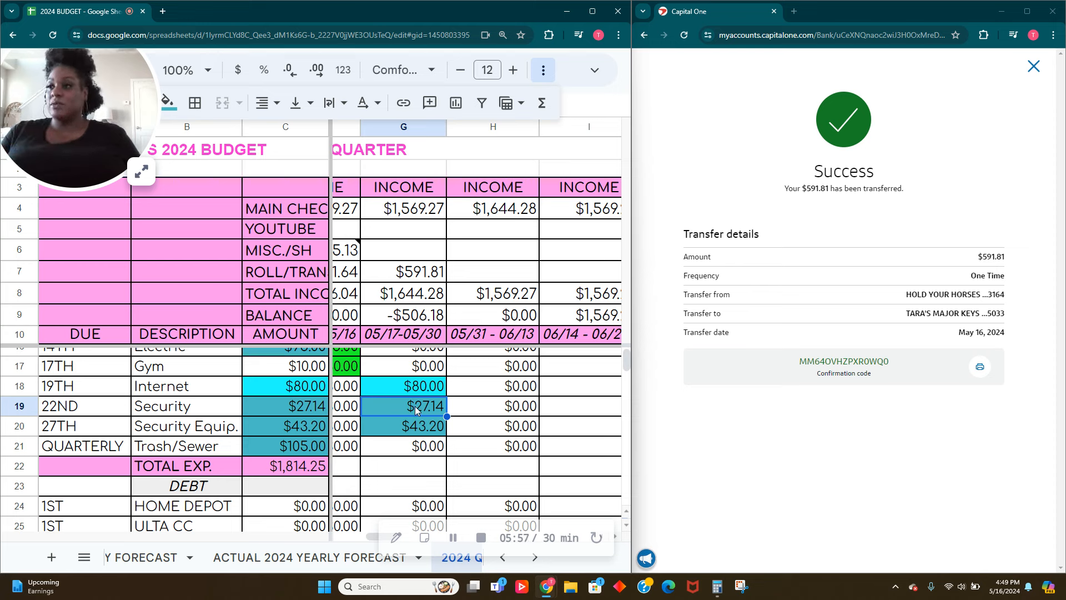
left_click_drag(416, 410, 410, 427)
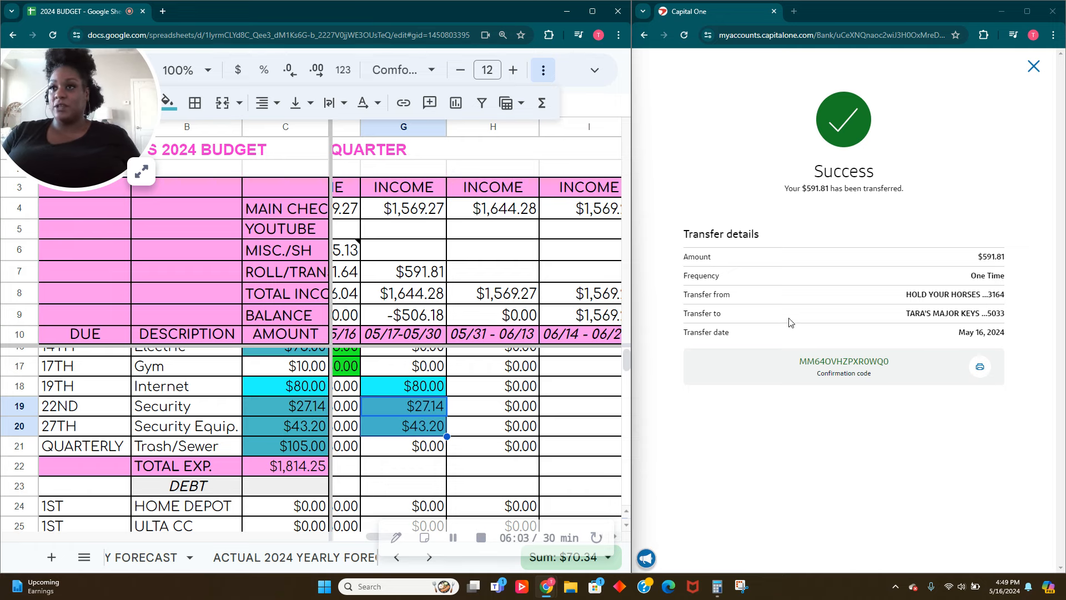
Close the Capital One transfer confirmation and start a new transfer from the MAJOR KEYS checking account to HOLD YOUR HORSES
left_click(1034, 66)
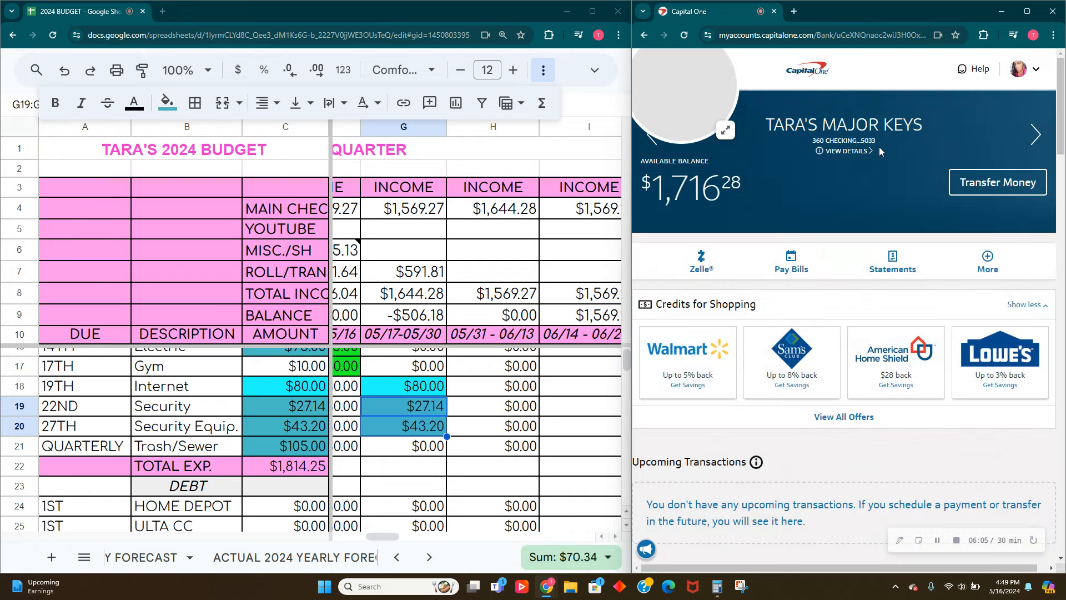
left_click(978, 185)
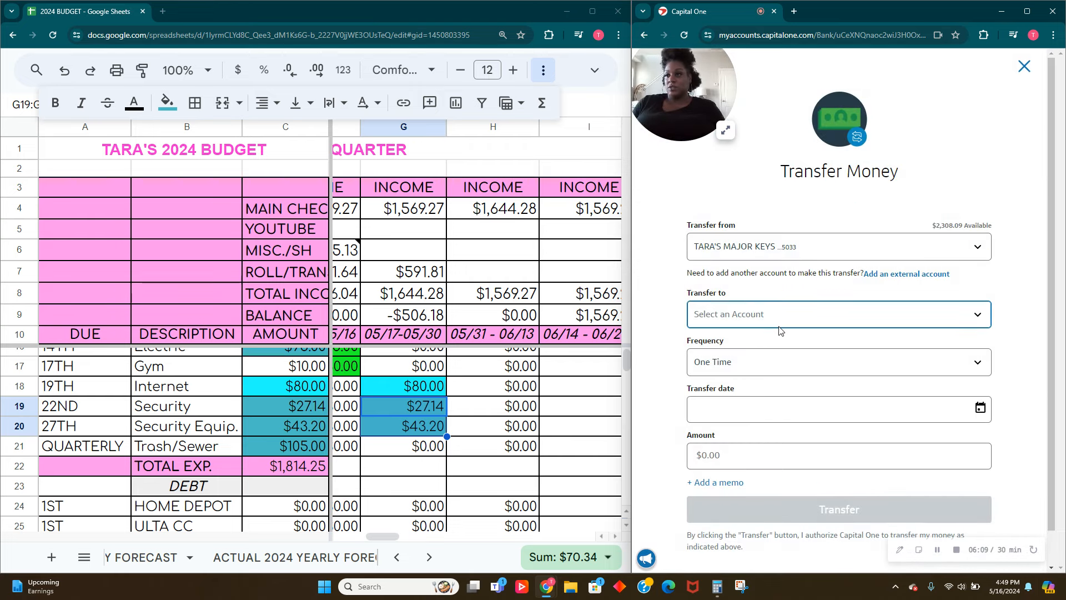
left_click(793, 317)
scroll(768, 405, "down", 4)
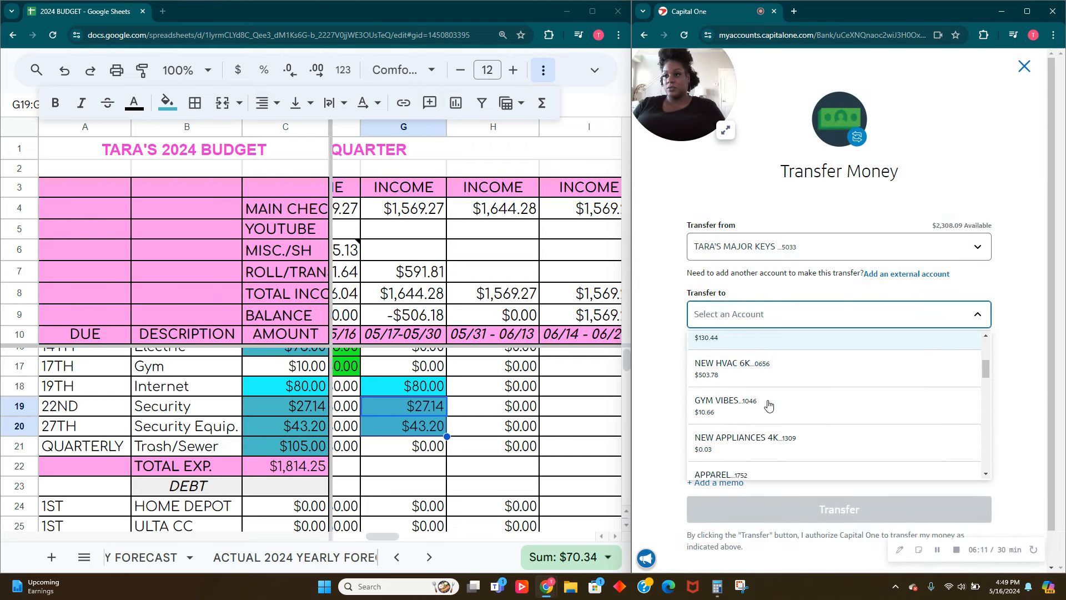
scroll(769, 406, "down", 5)
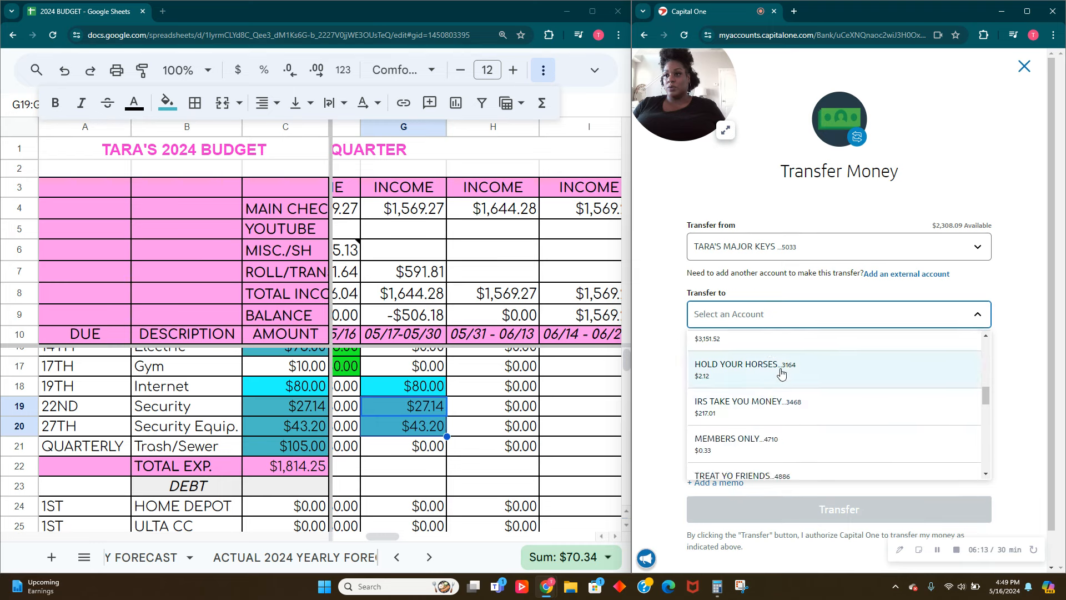
left_click(779, 368)
Transfer $27.14 to HOLD YOUR HORSES with the memo SECURITY, and close the transfer page
left_click(741, 454)
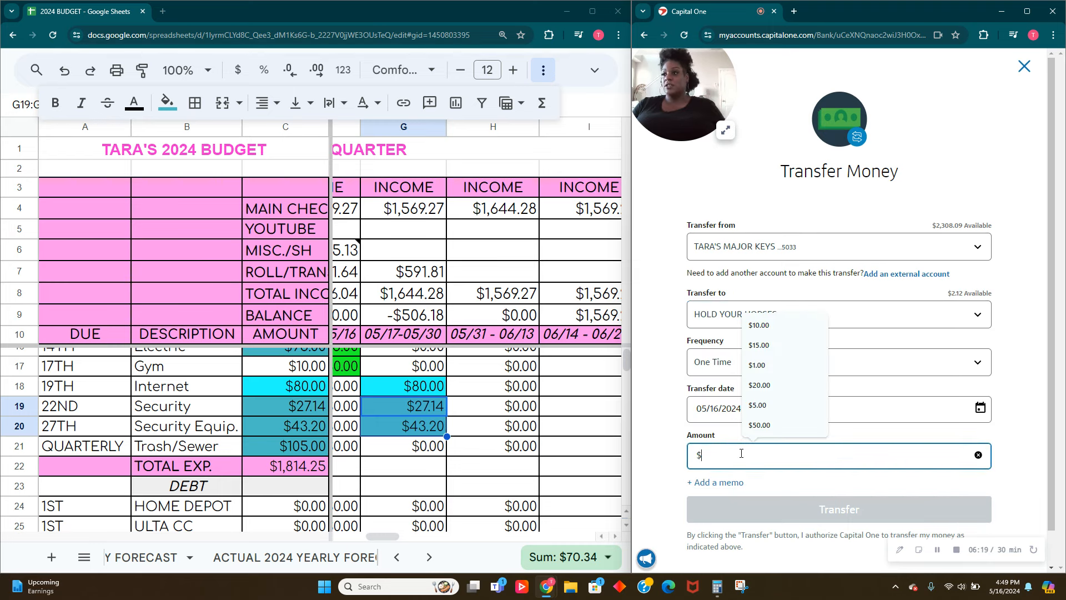
type("27.14")
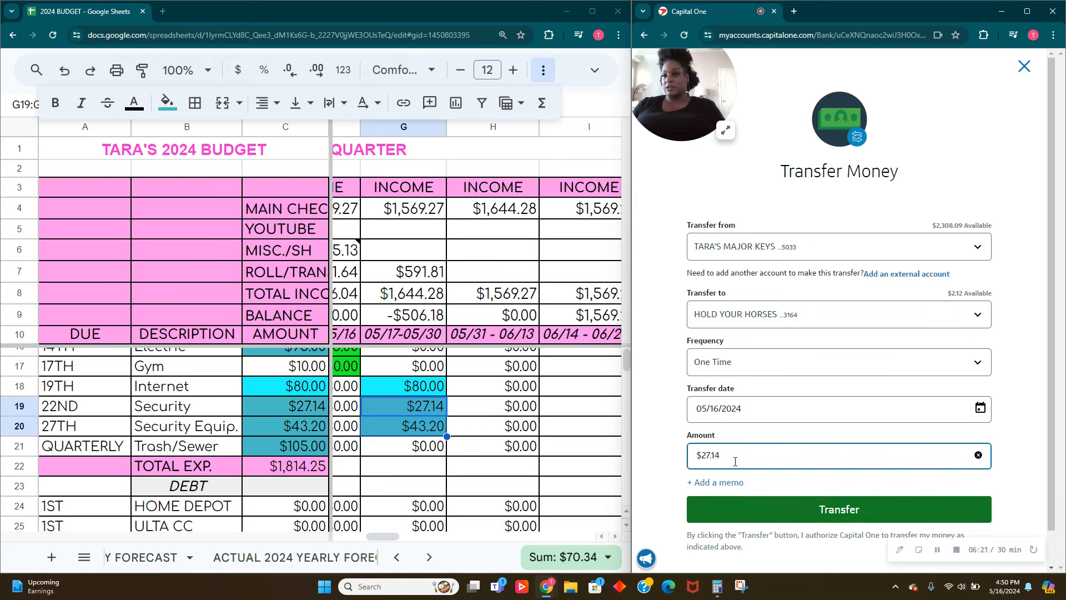
left_click(722, 482)
left_click(720, 503)
type("SECURITY")
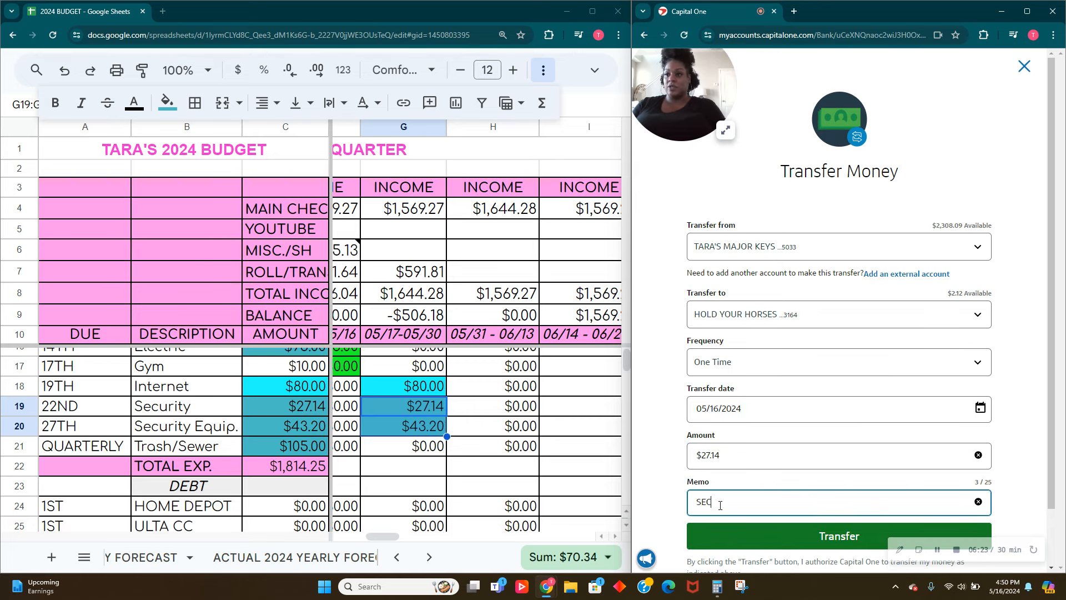
left_click(746, 526)
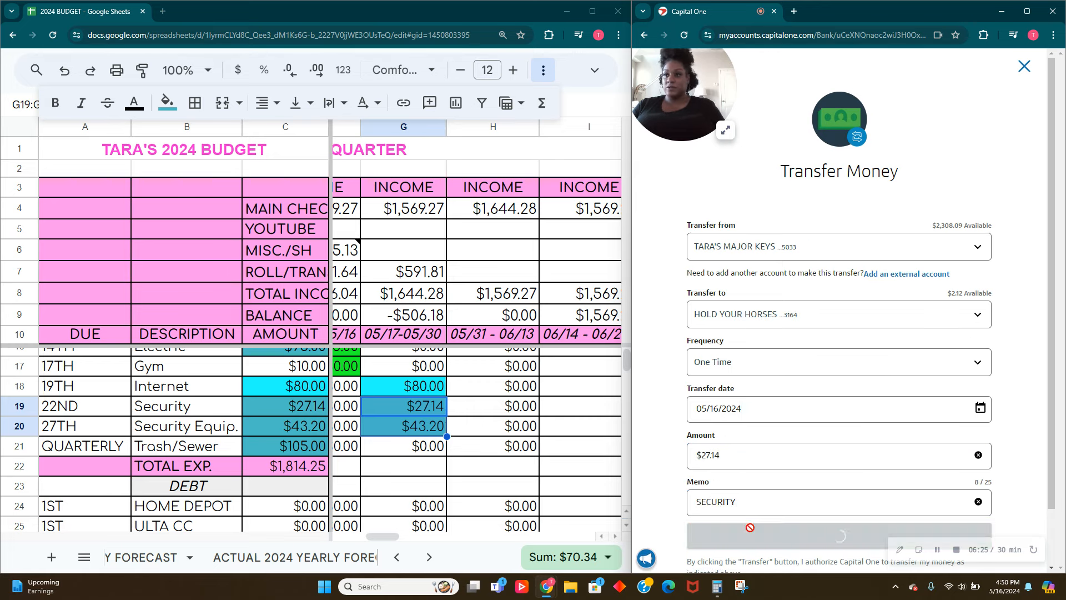
left_click(1031, 73)
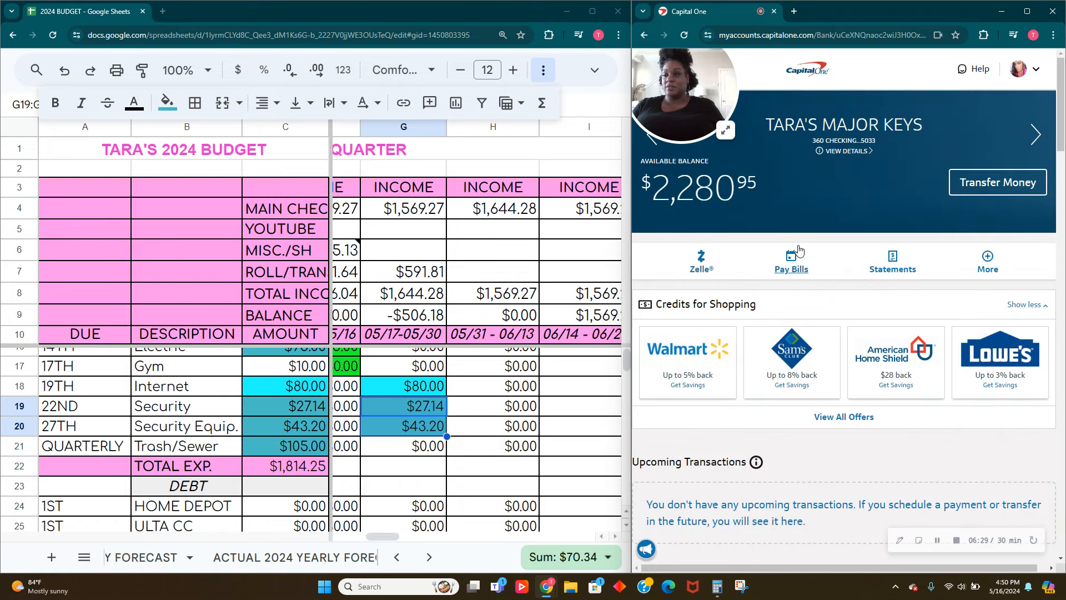
Start another transfer from the MAJOR KEYS checking account and choose HOLD YOUR HORSES as its destination
left_click(998, 182)
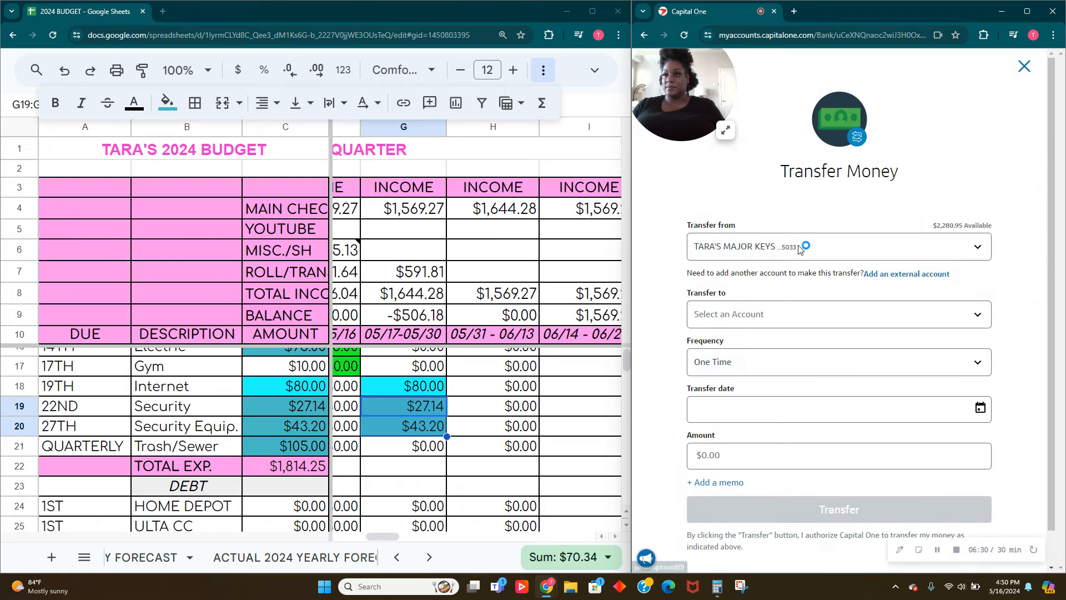
left_click(726, 310)
scroll(708, 389, "down", 2)
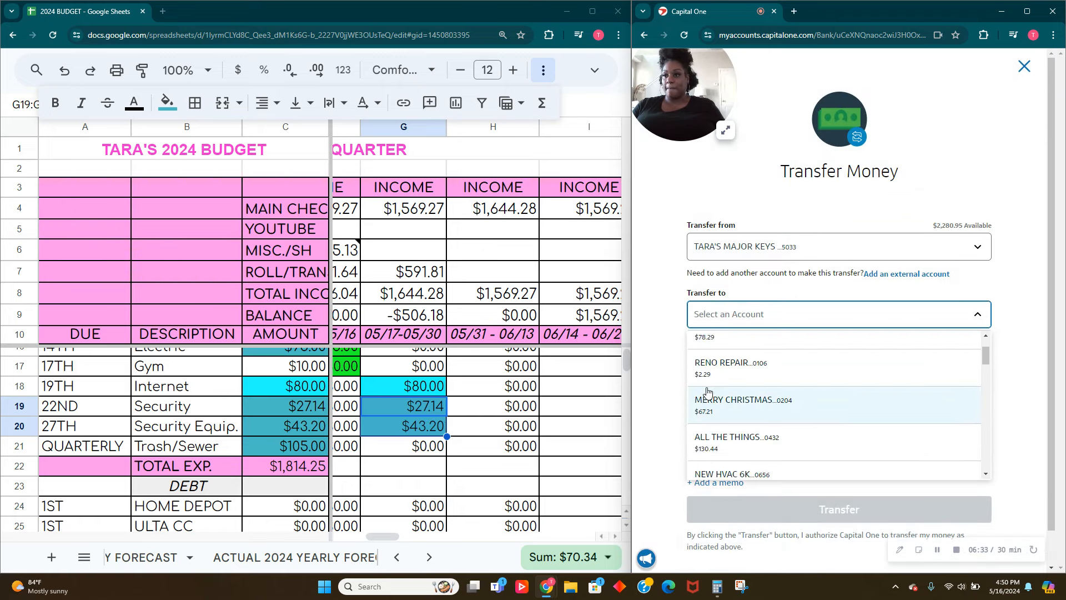
scroll(707, 392, "down", 3)
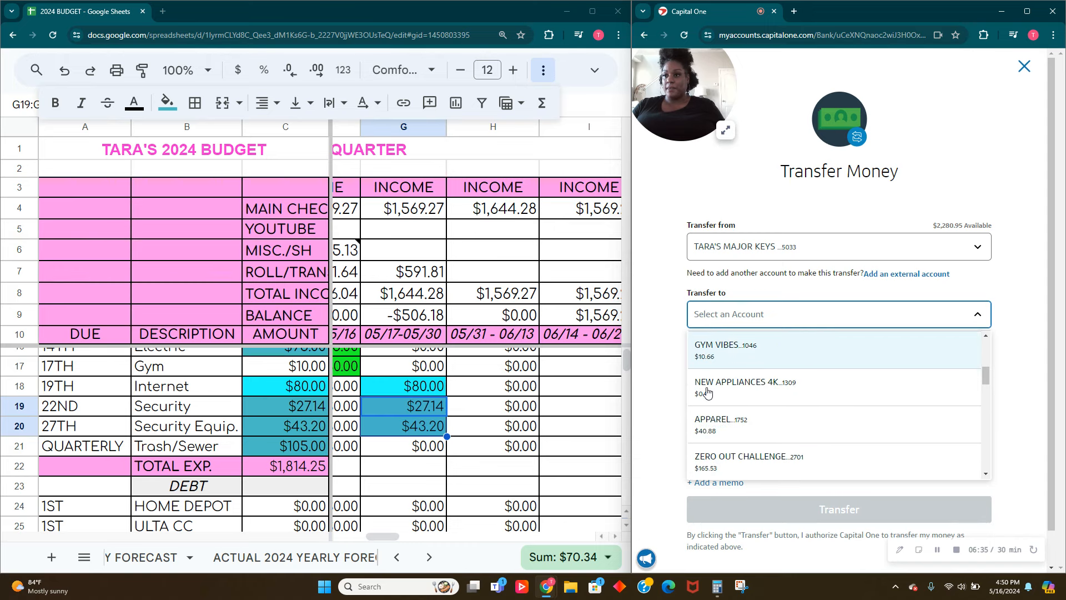
scroll(707, 392, "down", 3)
left_click(713, 418)
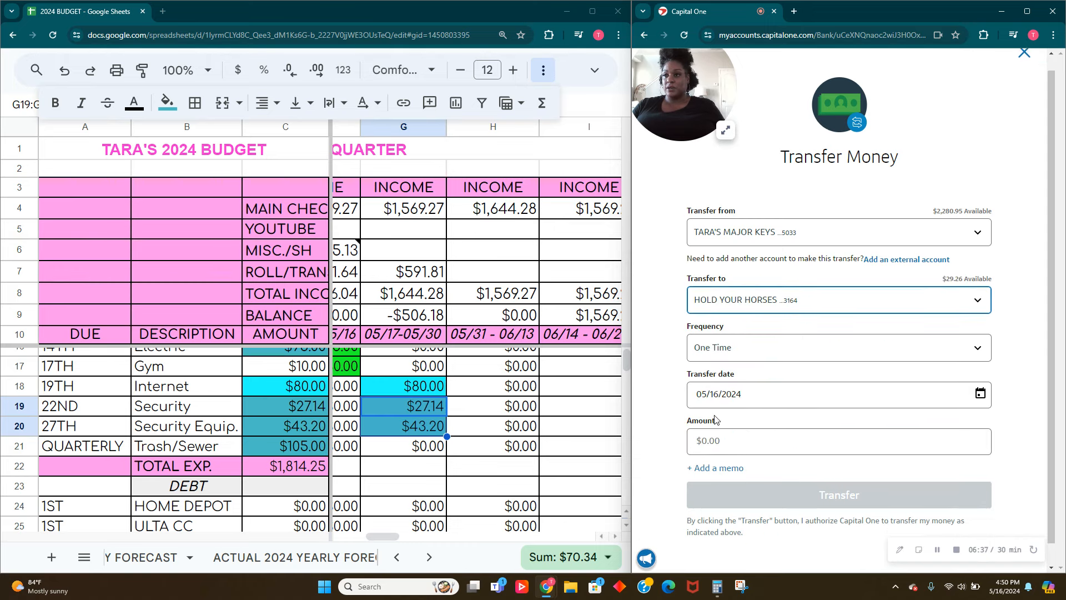
Transfer $43.20 to HOLD YOUR HORSES with the memo SECURITY EQUIP, and close the transfer confirmation
left_click(717, 421)
type("430")
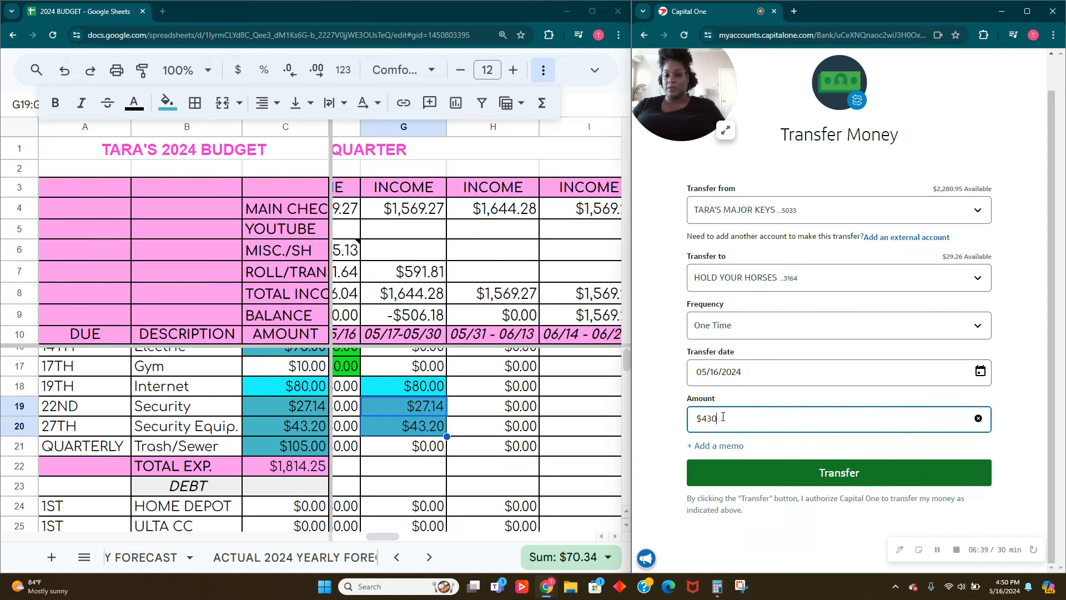
key("BackSpace")
type(".20")
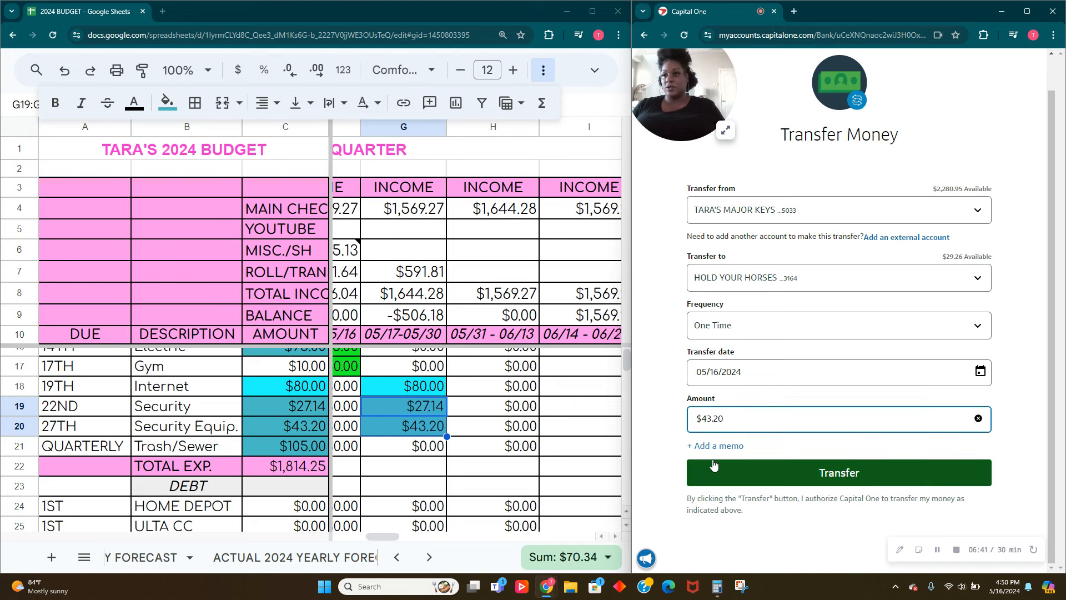
left_click(719, 446)
left_click(717, 455)
type("SEC")
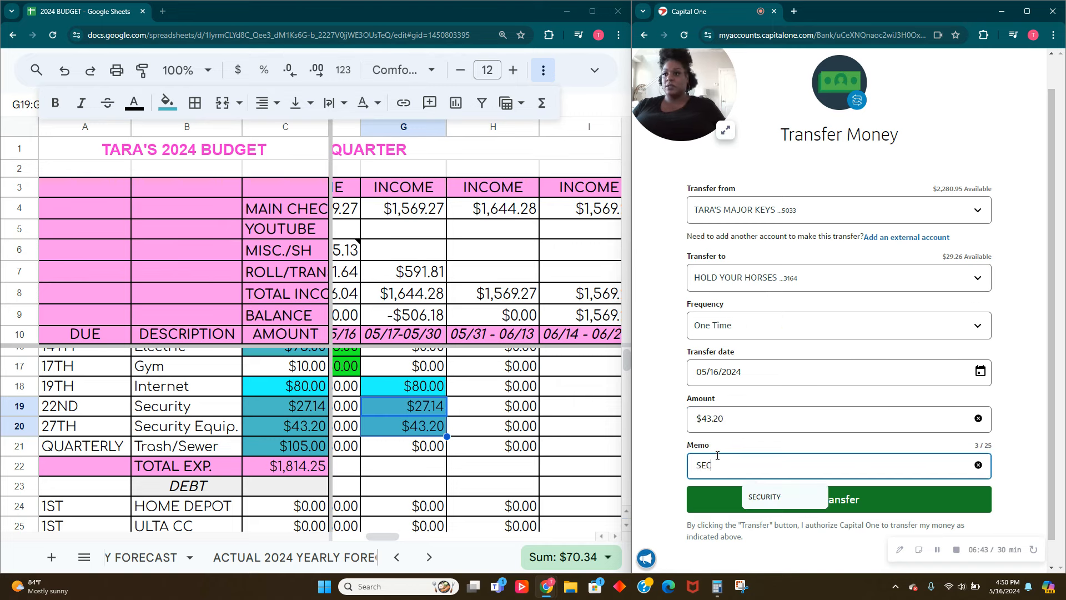
type("URIT")
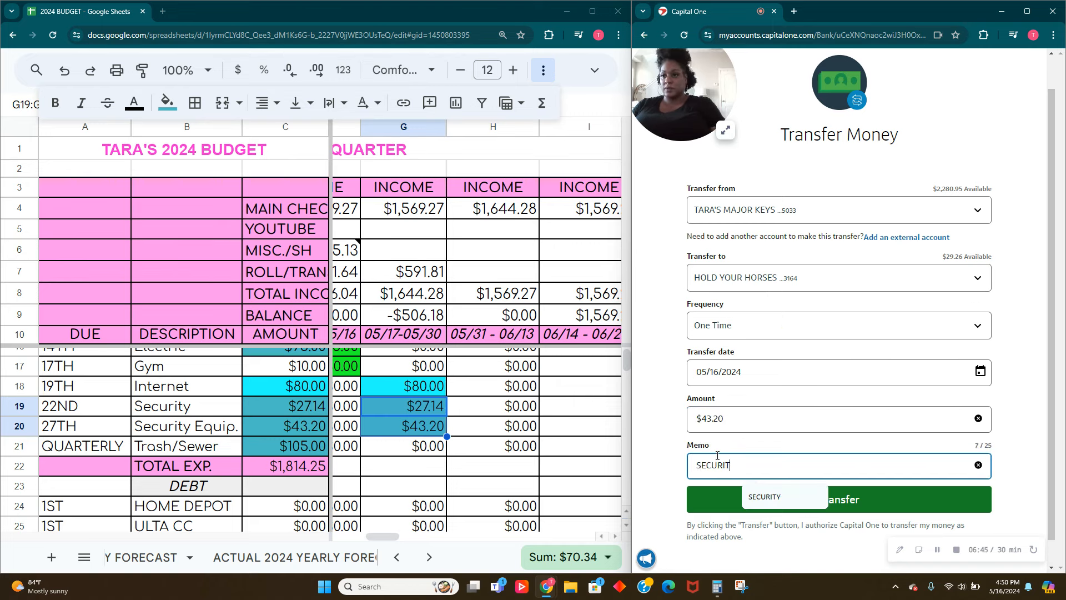
type("Y EQUIP")
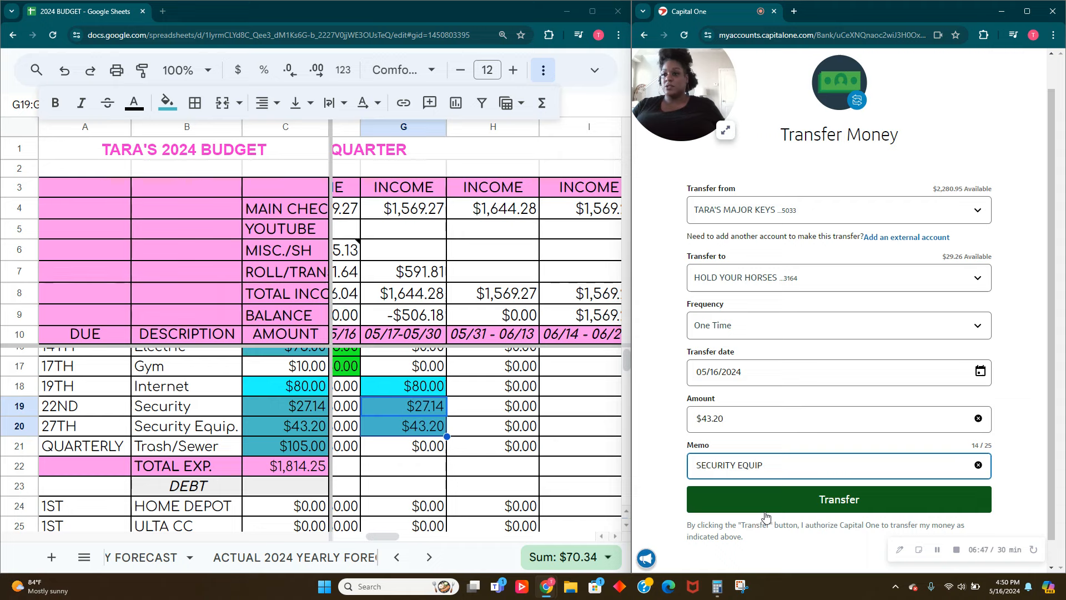
left_click(765, 510)
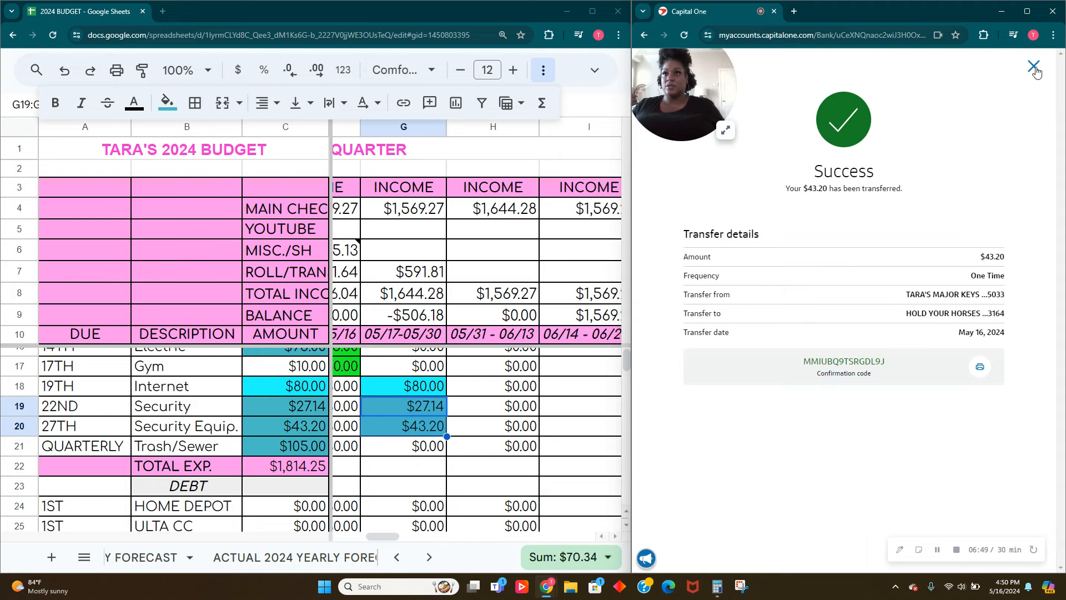
left_click(1036, 72)
Fill the 05/17-05/30 Security and Security Equip. cells with green in the budget sheet
left_click(376, 408)
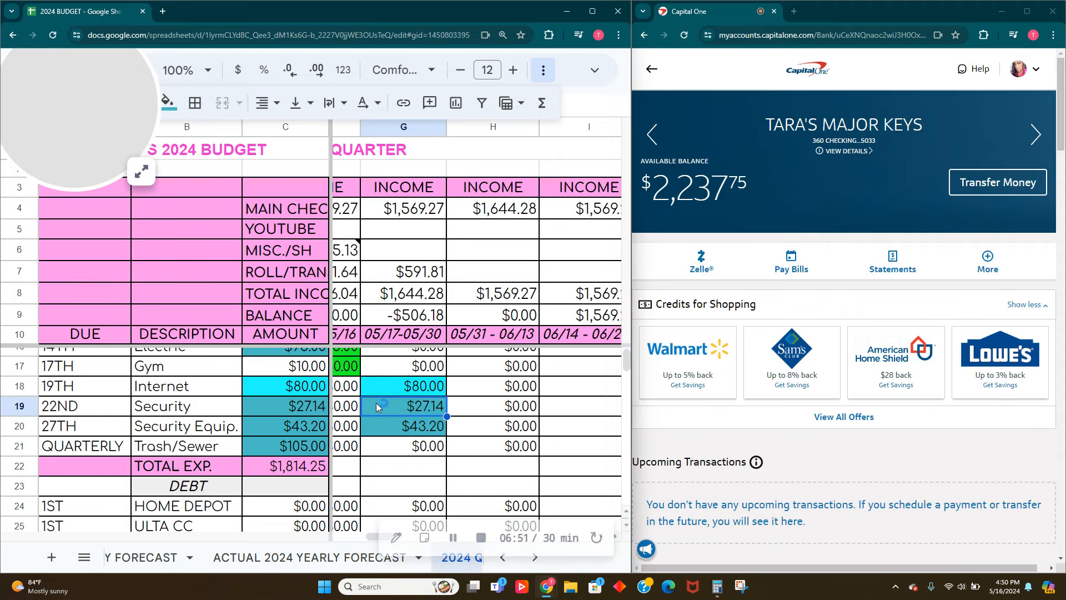
left_click_drag(376, 407, 379, 425)
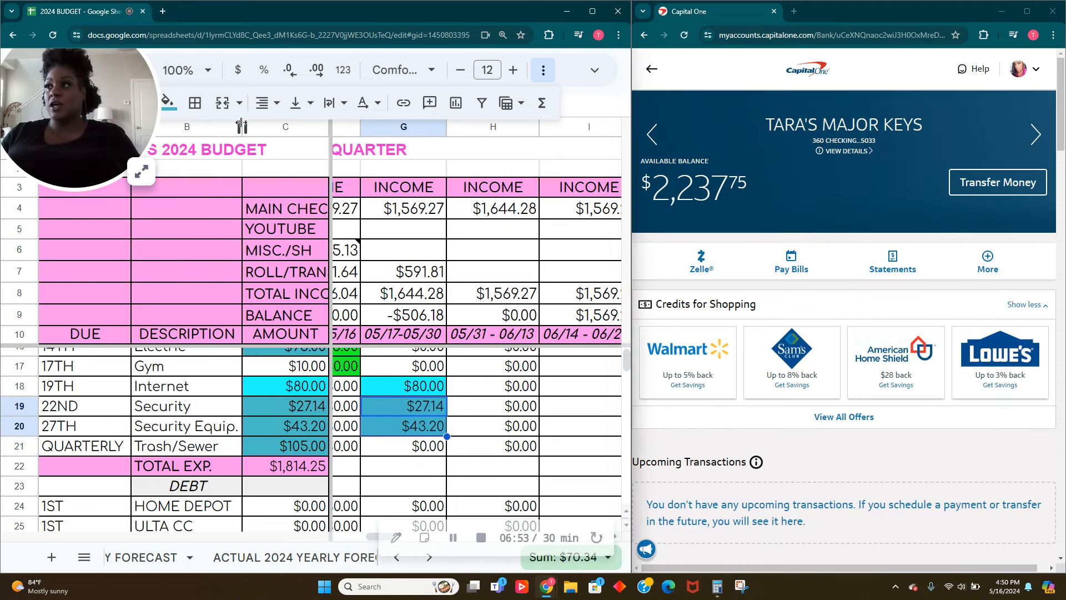
left_click(167, 102)
left_click(247, 181)
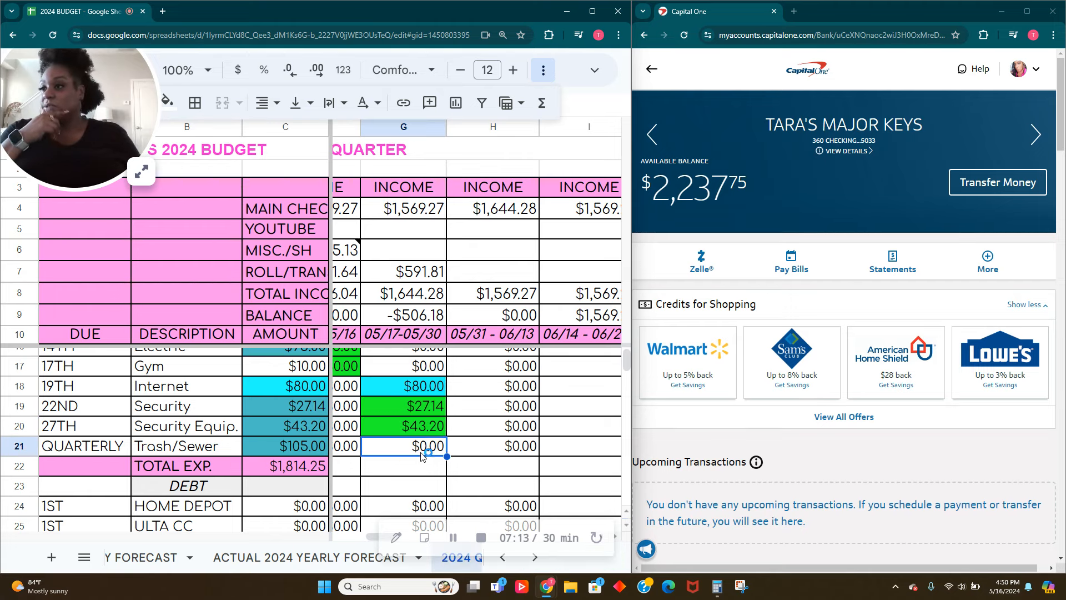
Review the 05/17-05/30 debt cells from Home Depot down to the car payment, and check the previous period's car payment
scroll(420, 459, "down", 3)
left_click(427, 404)
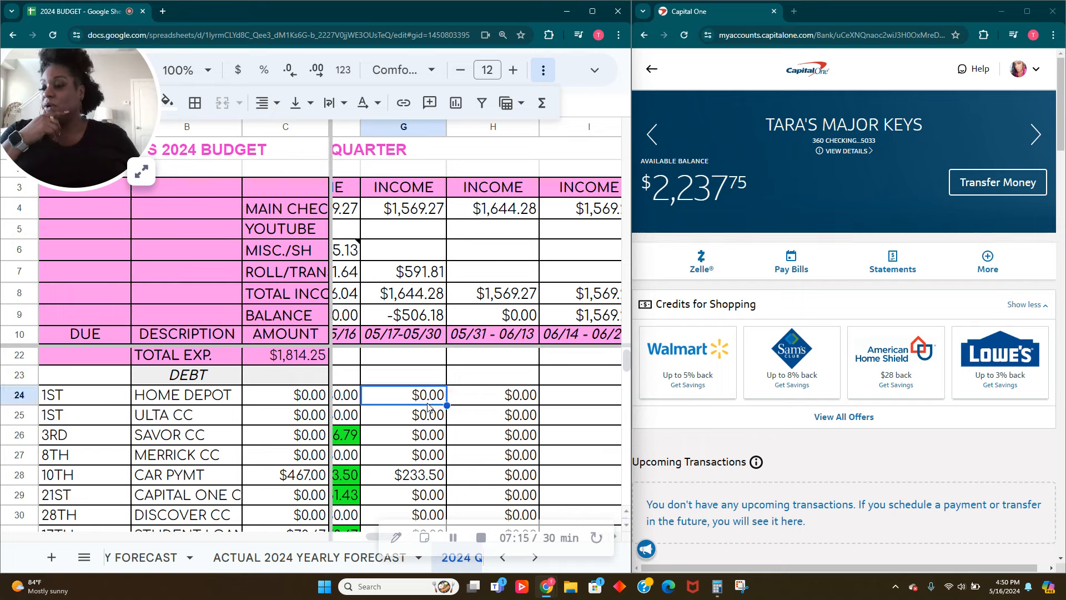
left_click(429, 406)
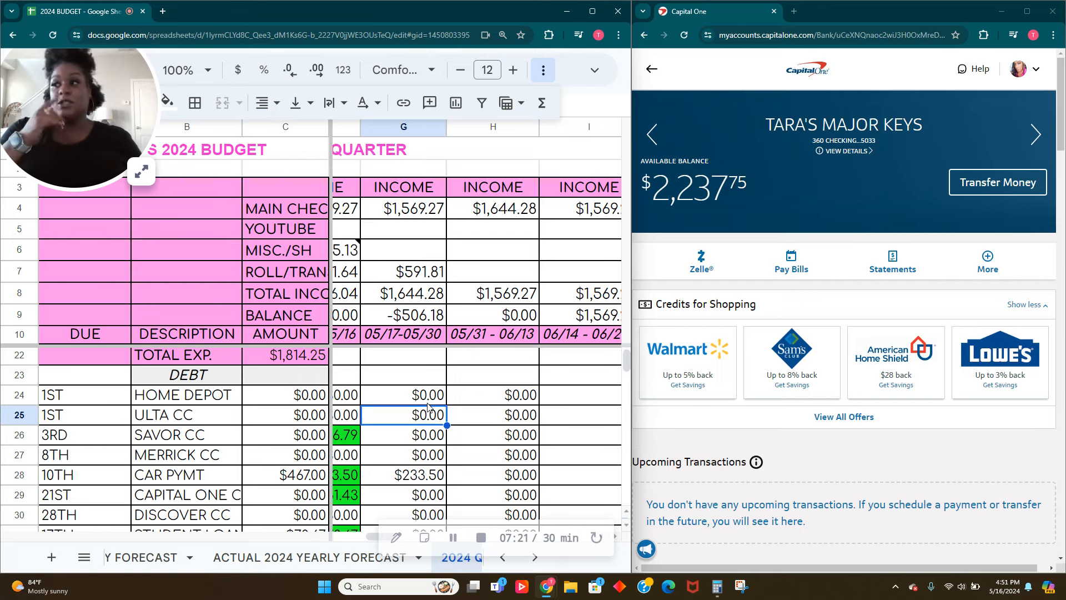
key("Down")
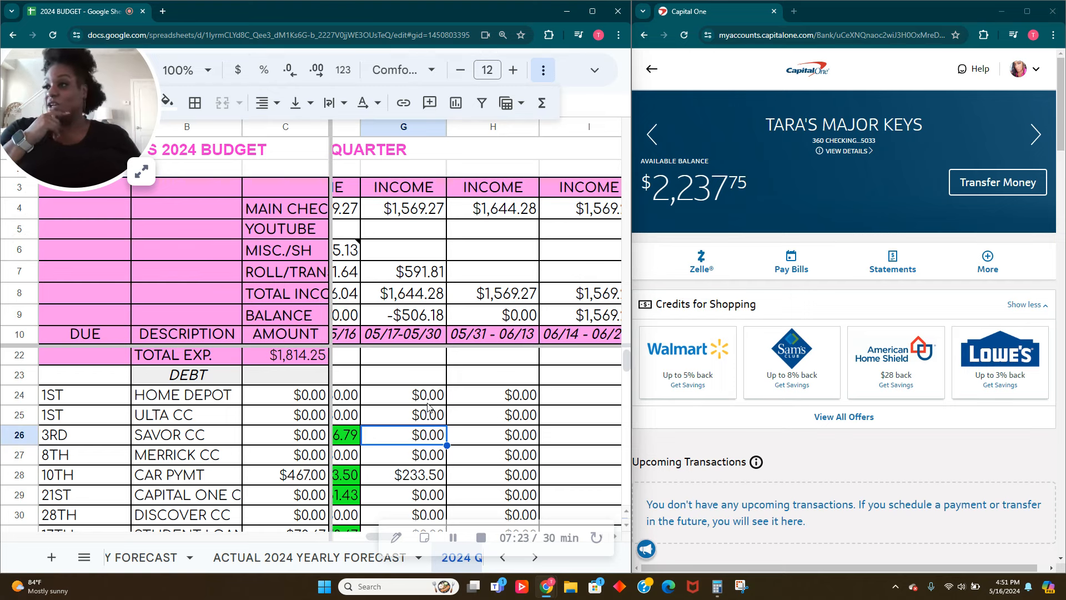
scroll(428, 392, "down", 1)
left_click(422, 404)
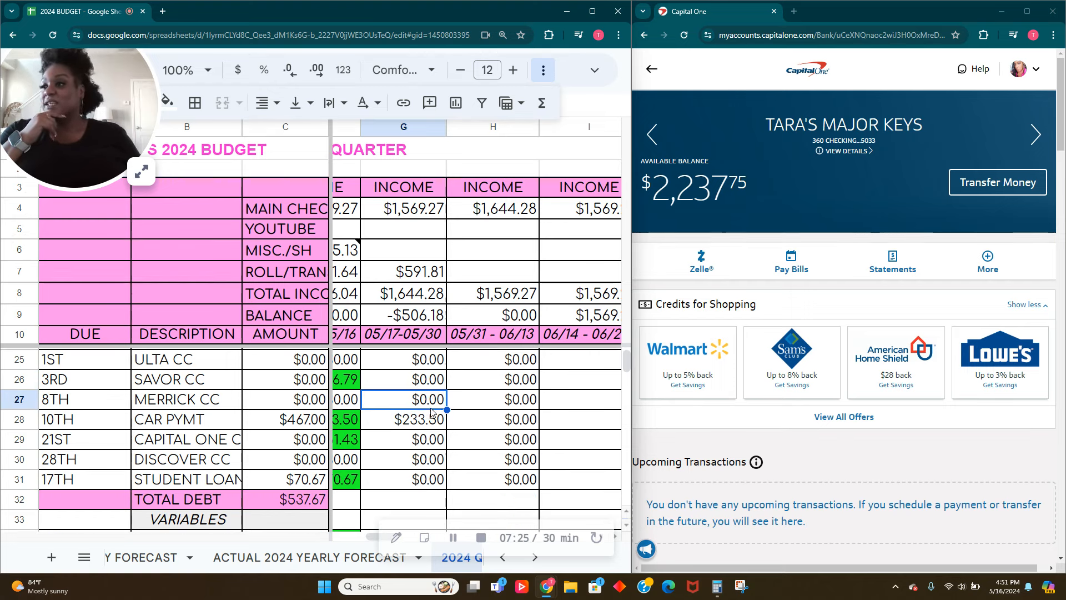
left_click(422, 423)
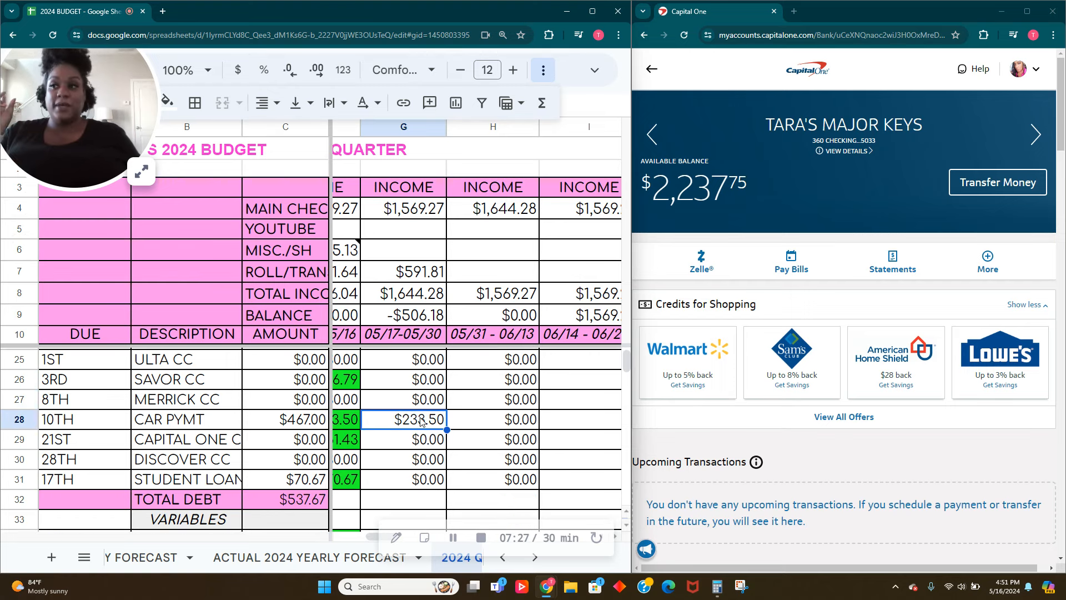
left_click(358, 427)
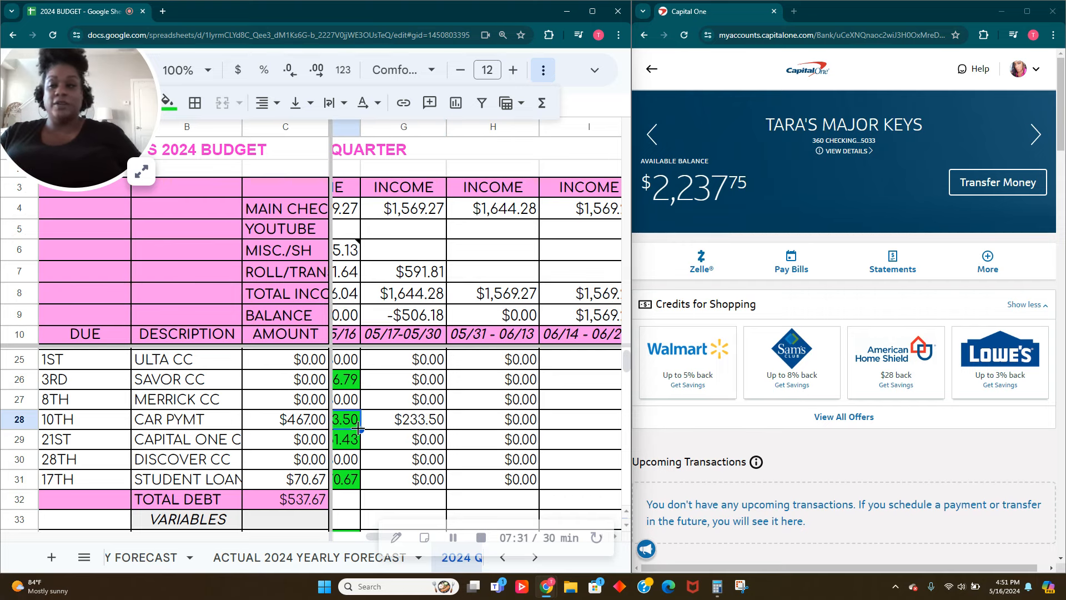
mouse_move(19, 586)
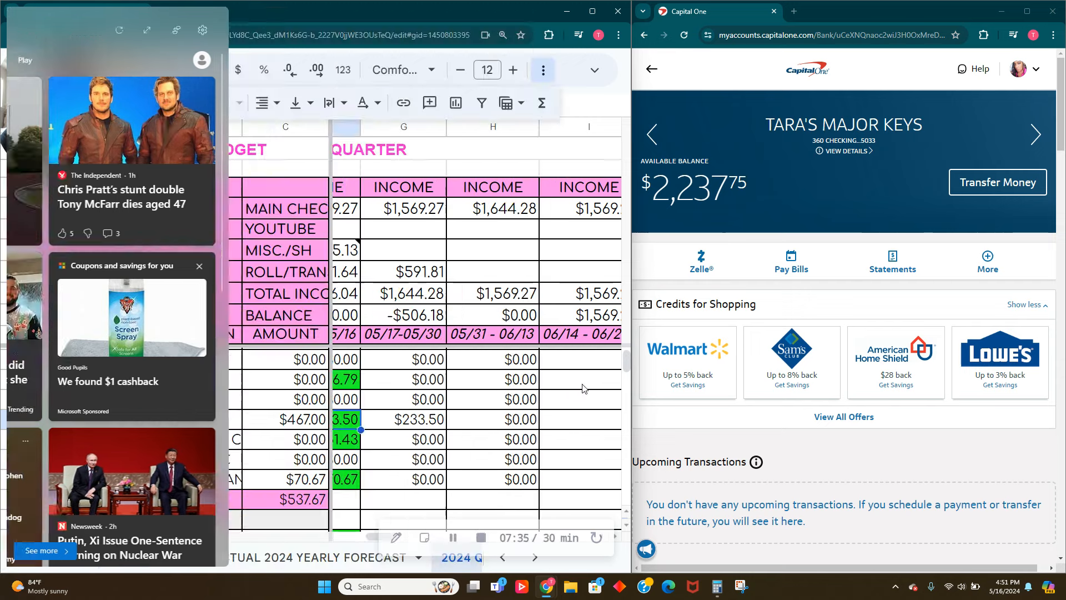
left_click(582, 388)
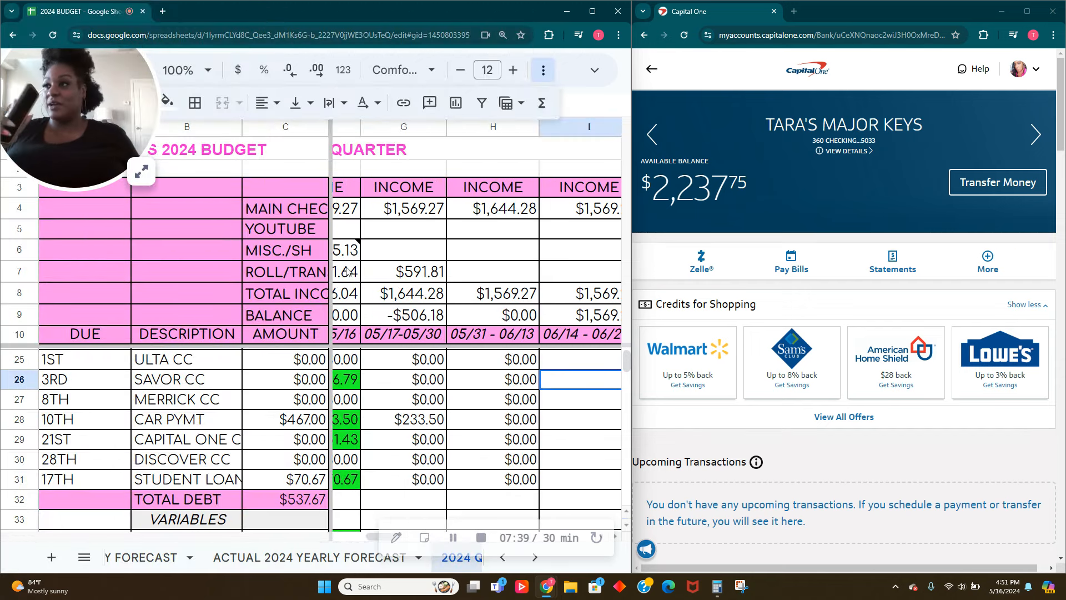
left_click(139, 179)
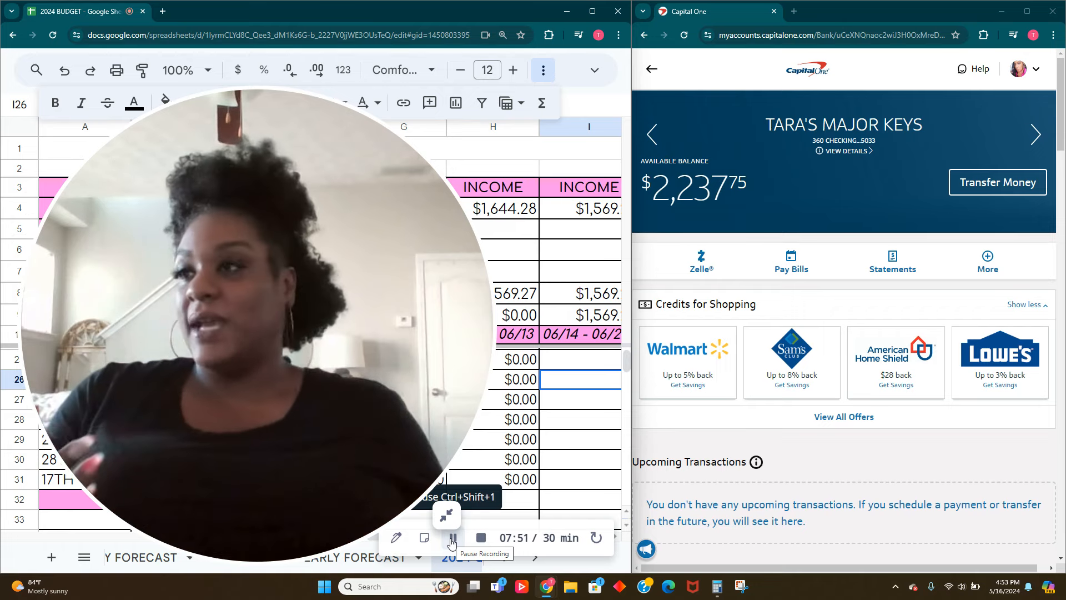
left_click(445, 520)
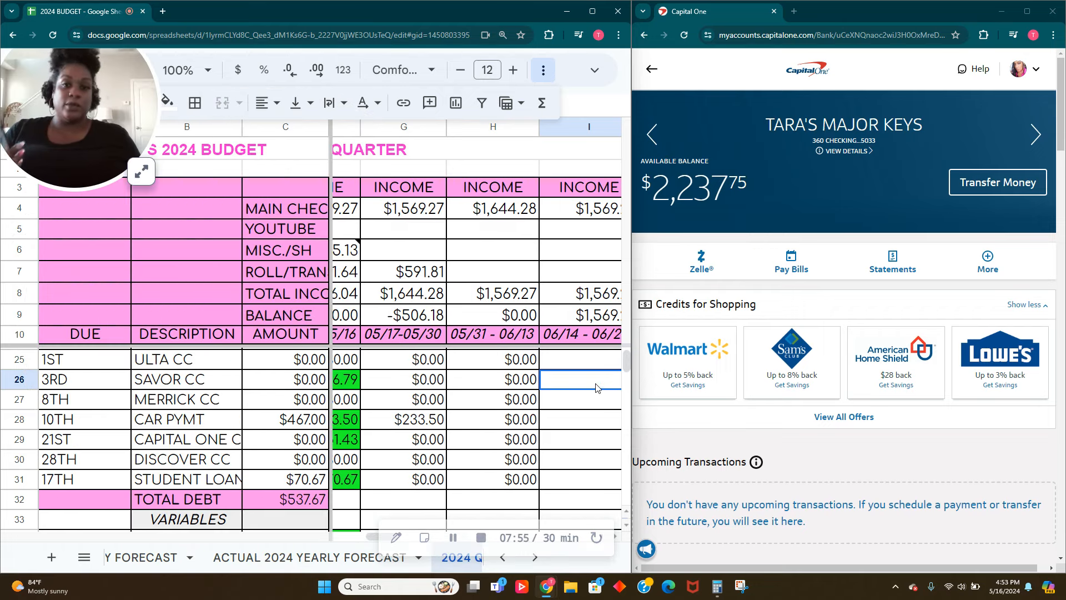
Fill the 05/17-05/30 car payment cell with light orange
left_click(412, 425)
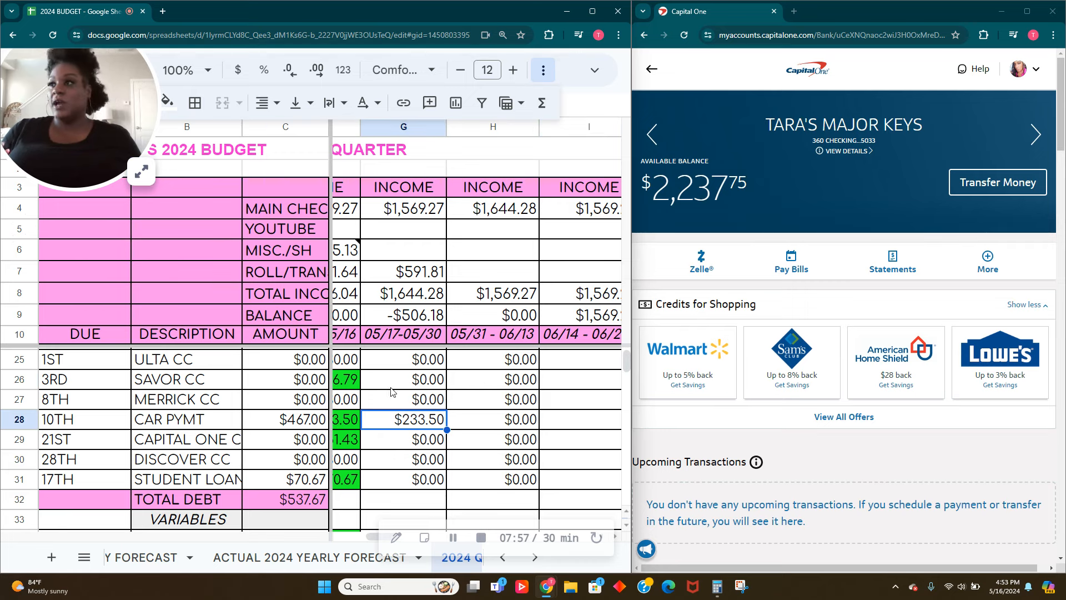
left_click(167, 101)
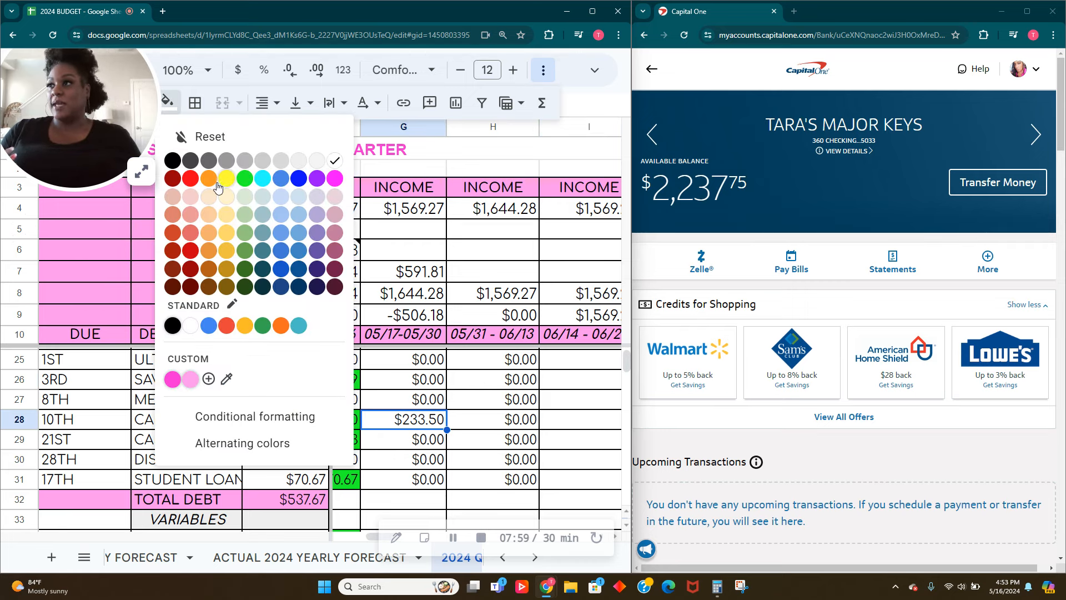
left_click(209, 202)
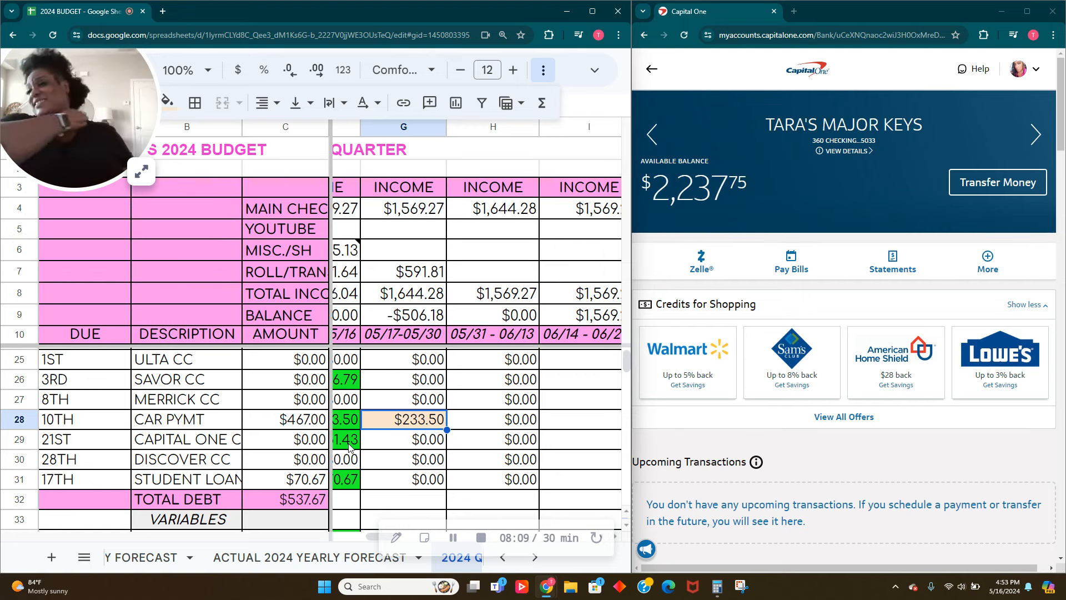
Review the 05/17-05/30 cells from the Capital One debt to Student Loan, and the variables from Eating Out to Self Care
mouse_move(467, 583)
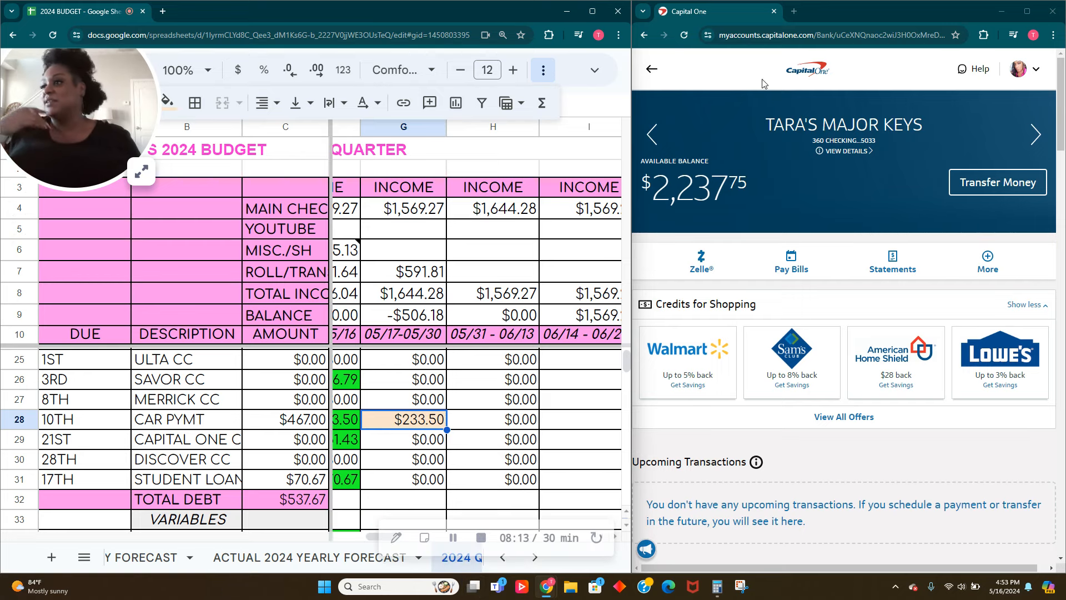
left_click(424, 440)
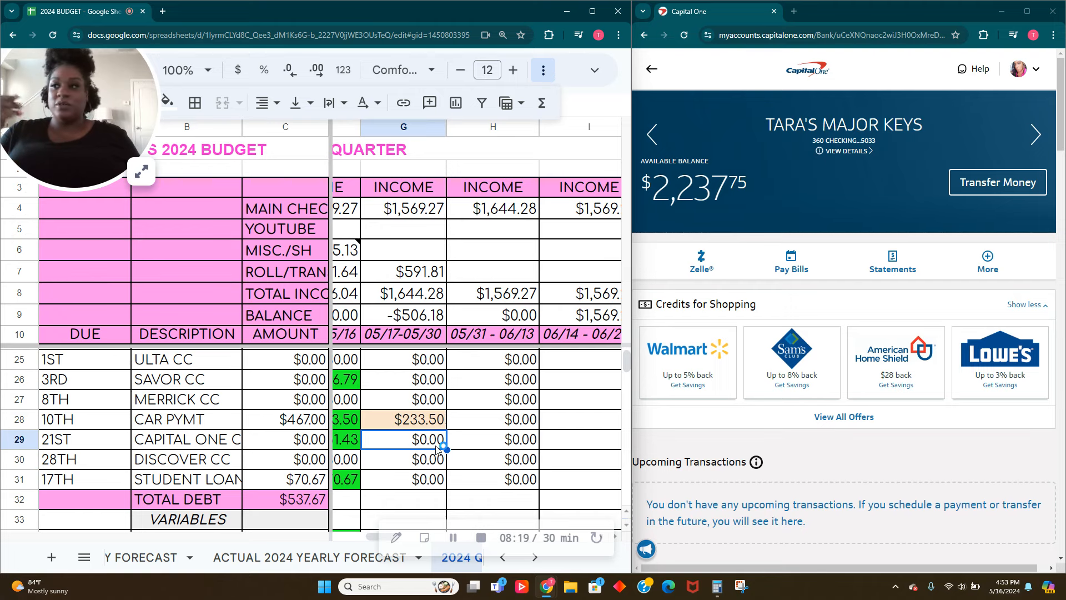
left_click(411, 466)
left_click(428, 488)
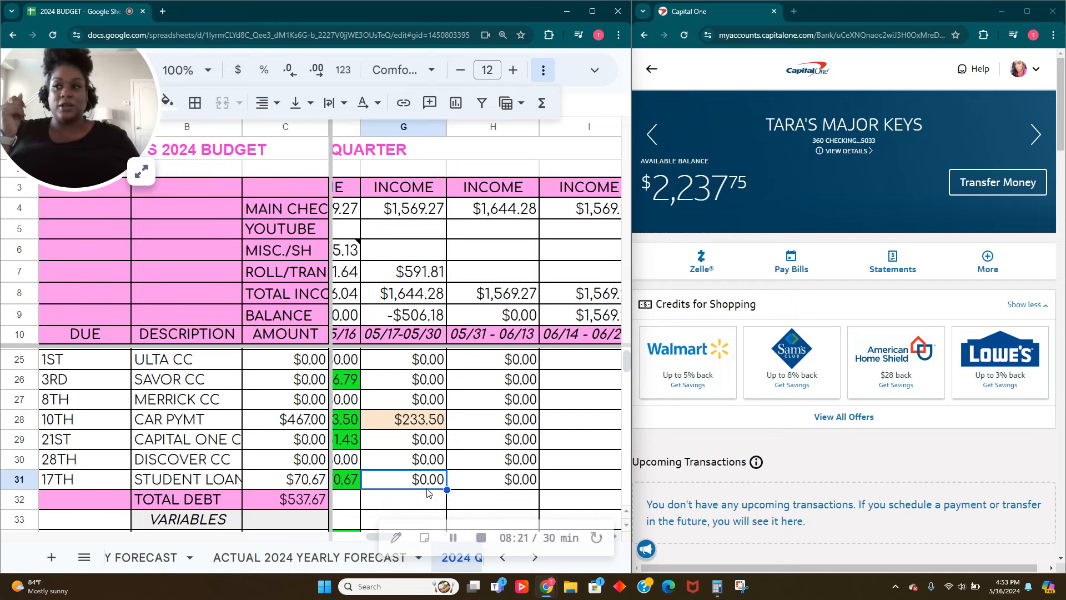
scroll(412, 492, "down", 2)
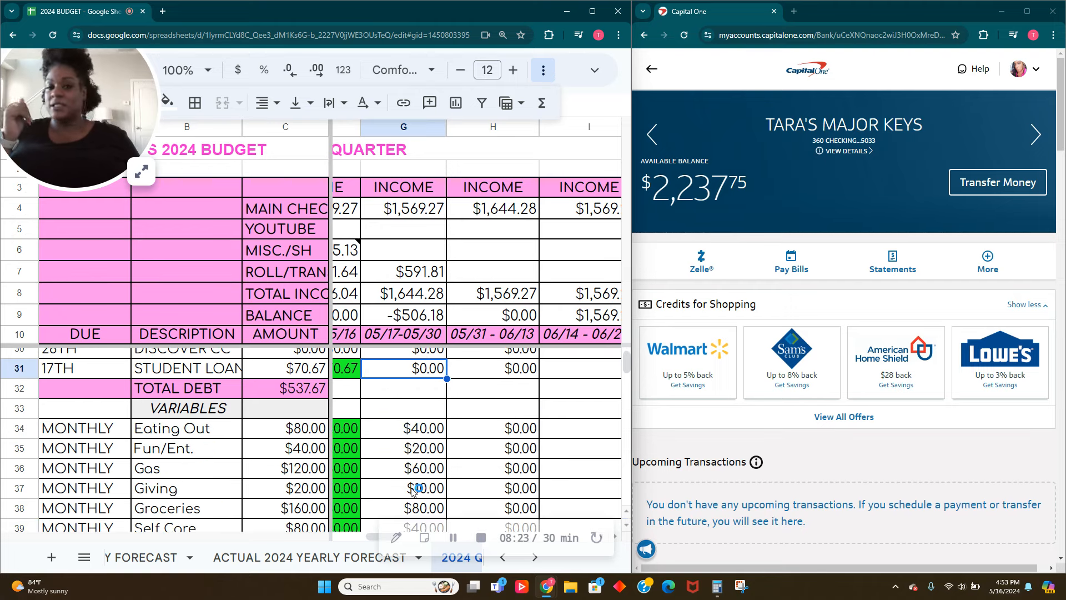
scroll(412, 492, "down", 1)
left_click(442, 376)
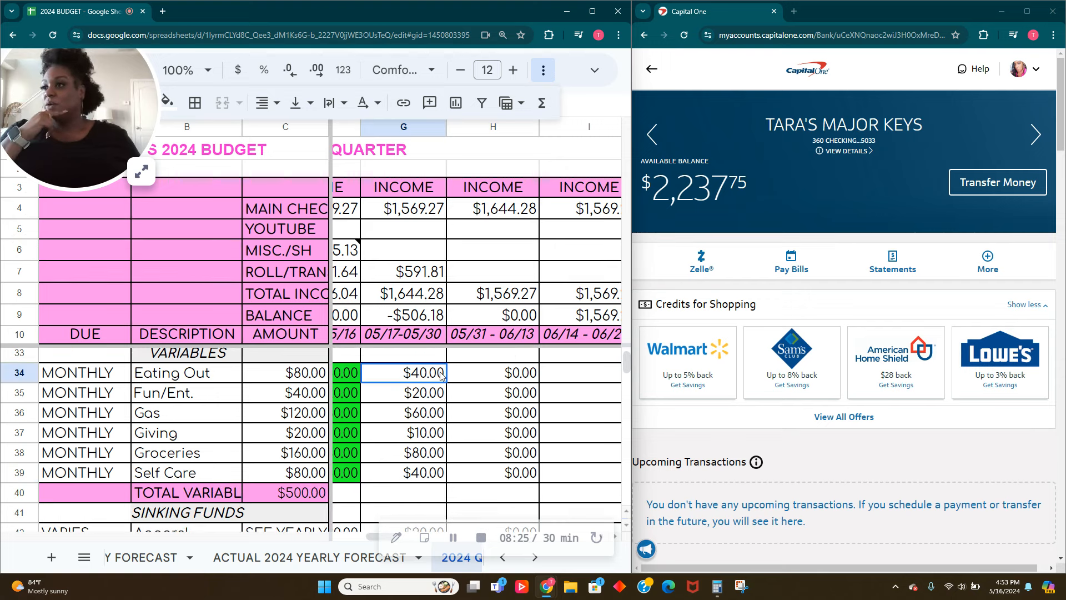
left_click(416, 396)
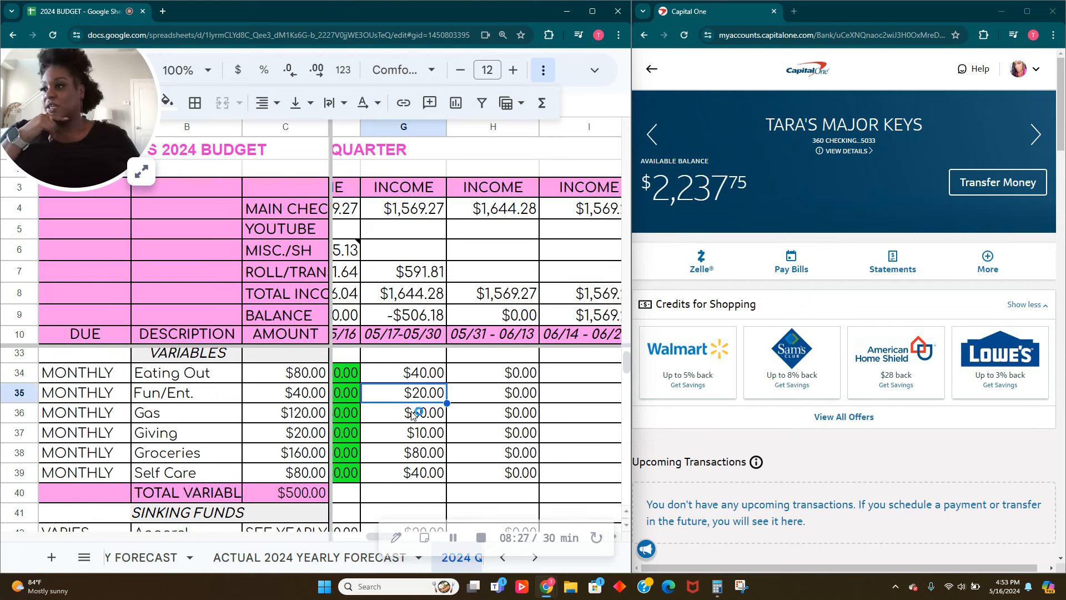
left_click(415, 413)
left_click(408, 439)
left_click(406, 456)
left_click(406, 476)
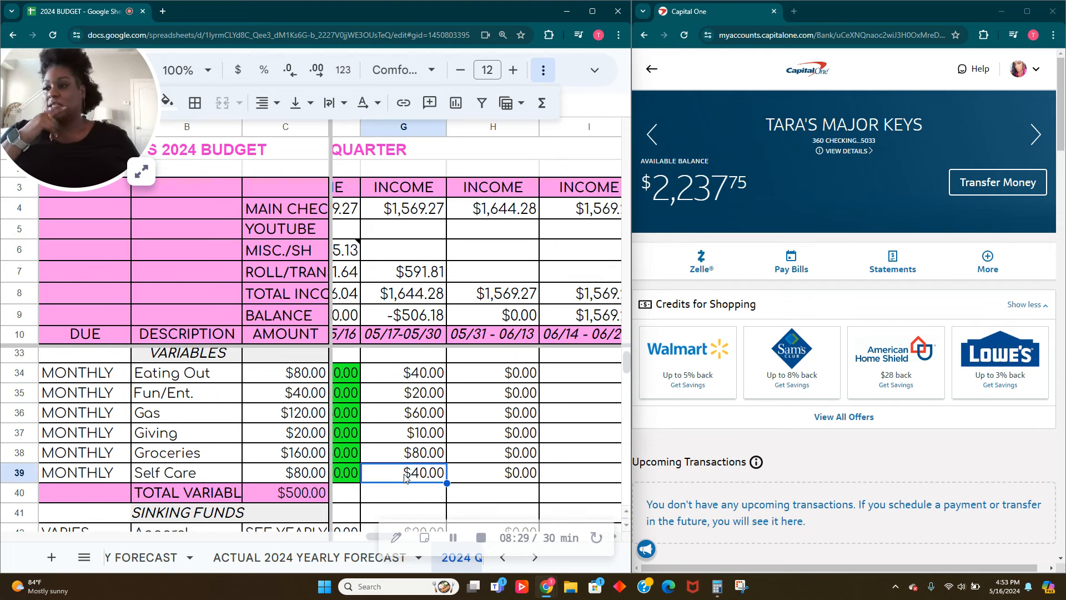
Fill the 05/17-05/30 variable amounts from Eating Out through Self Care with green
left_click_drag(419, 373, 407, 472)
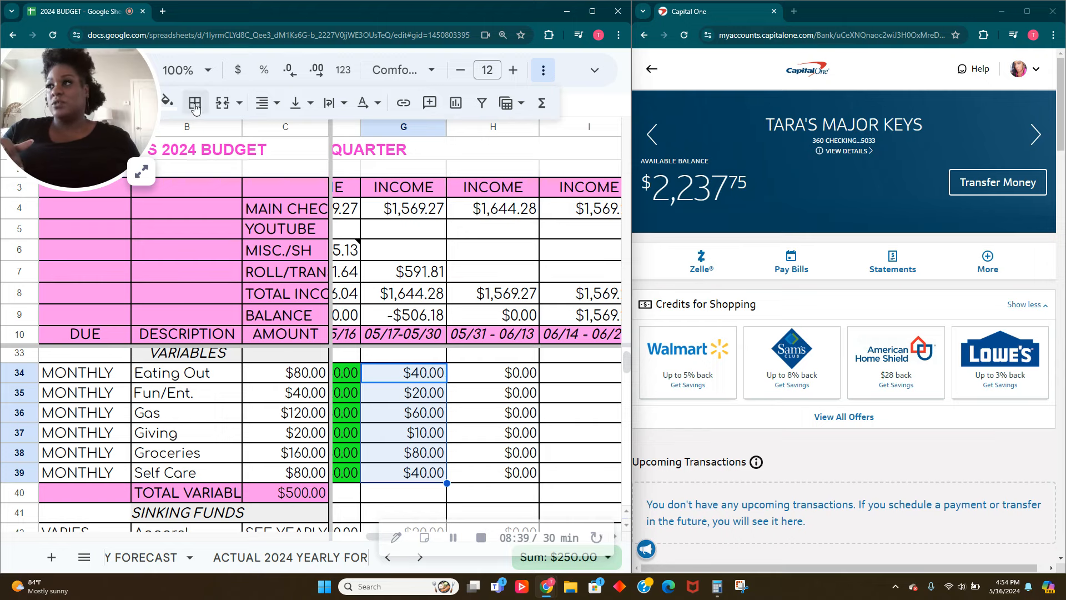
left_click(167, 101)
left_click(247, 185)
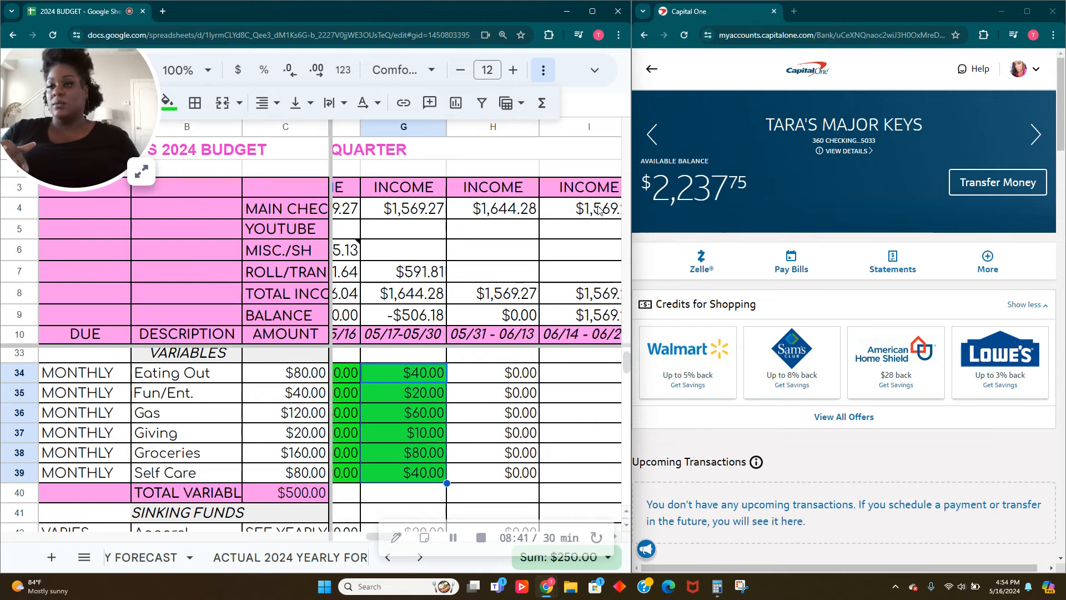
left_click(979, 188)
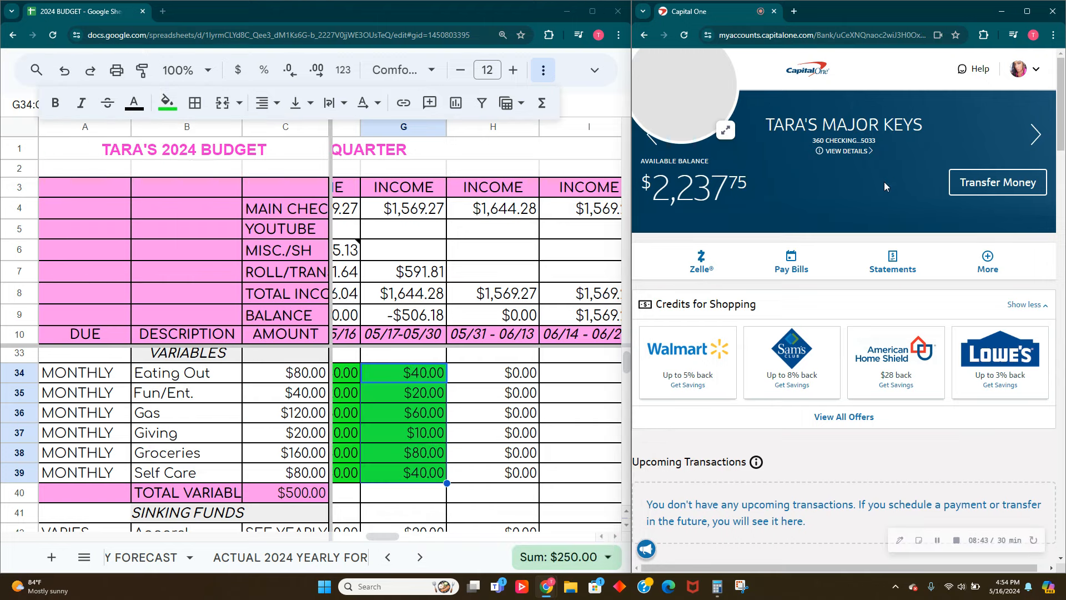
left_click(794, 322)
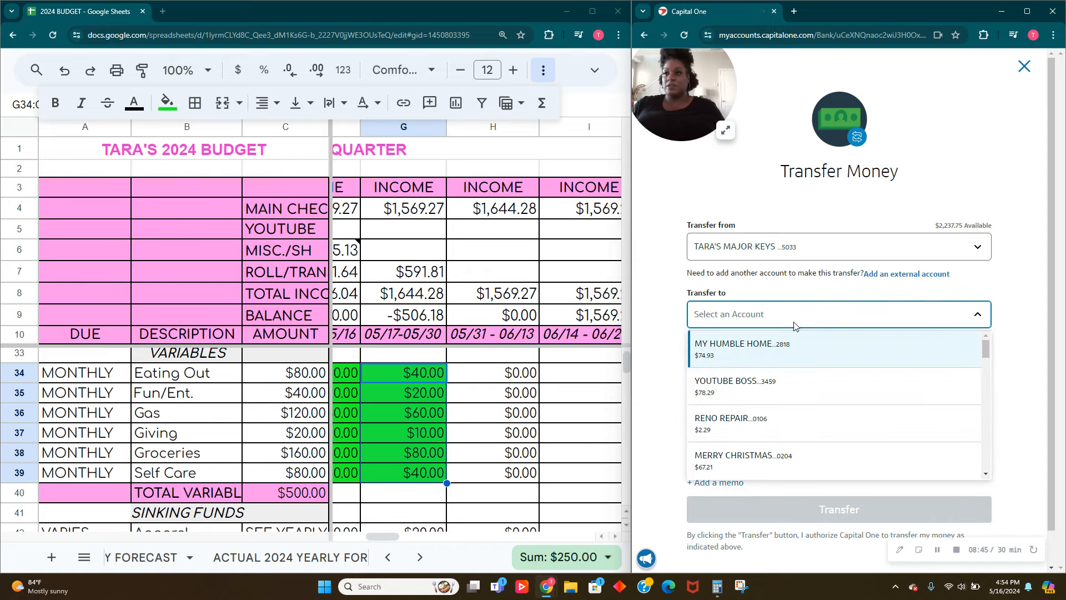
scroll(763, 387, "down", 5)
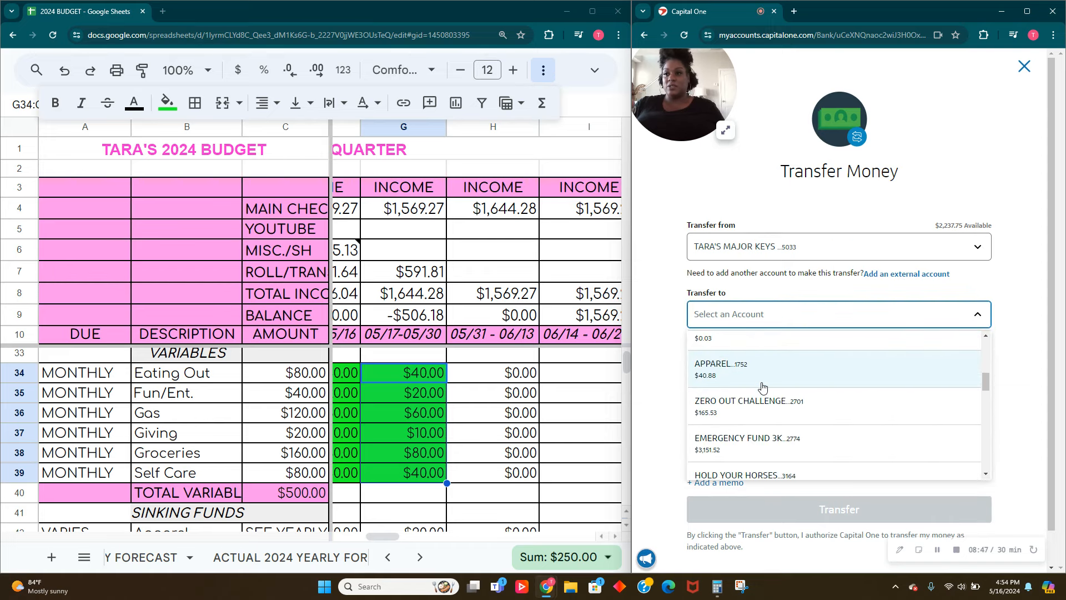
scroll(762, 387, "down", 8)
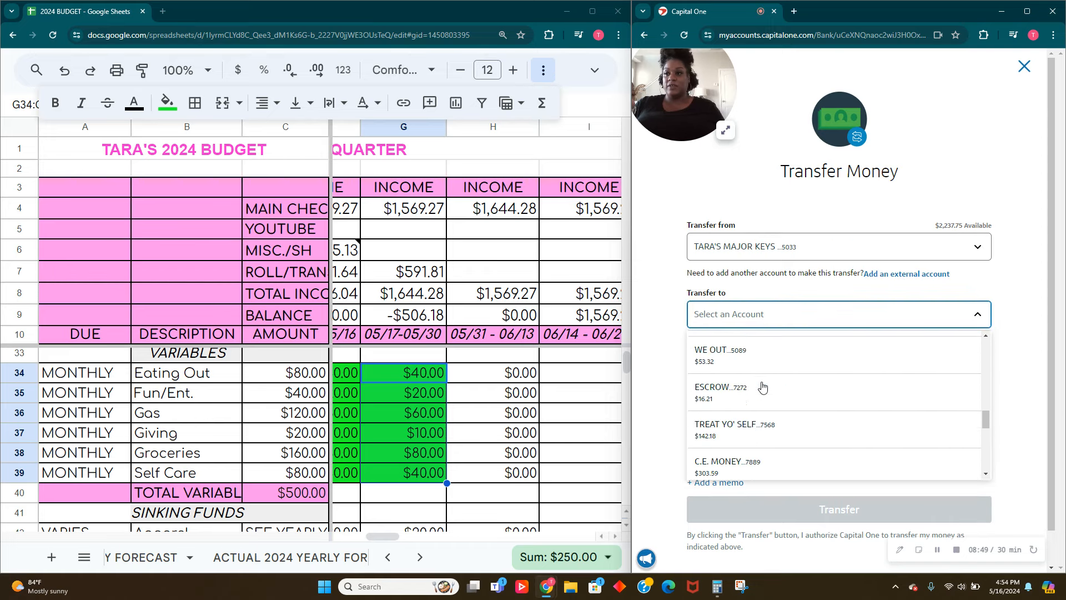
scroll(762, 387, "down", 2)
left_click(757, 382)
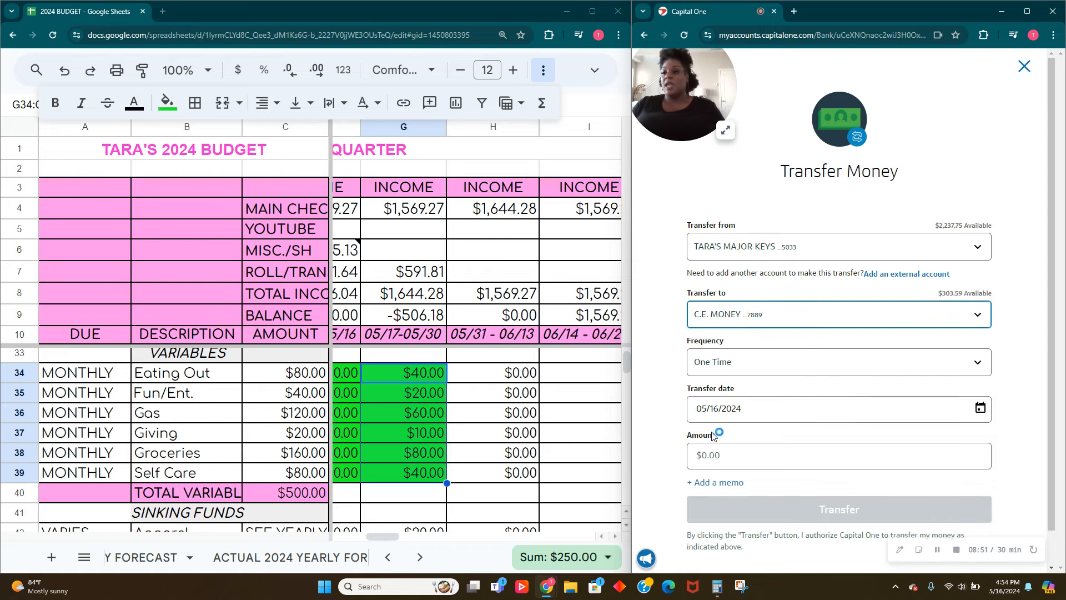
left_click(728, 453)
type("250.0")
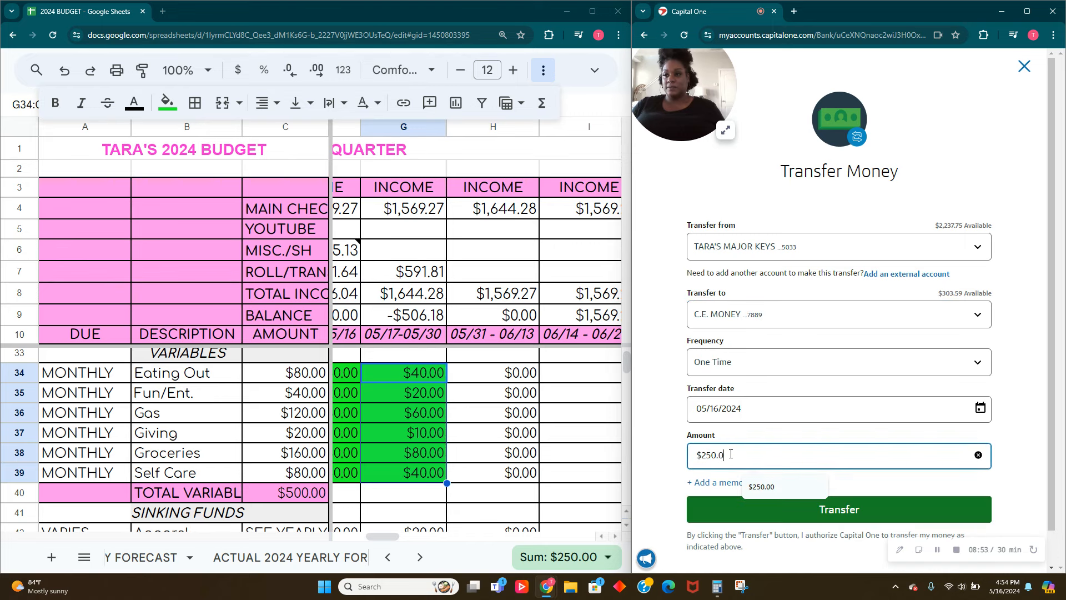
type("0")
Add the memo JUNE CASH ENV MONEY, submit the C.E. MONEY transfer and close its confirmation
left_click(734, 482)
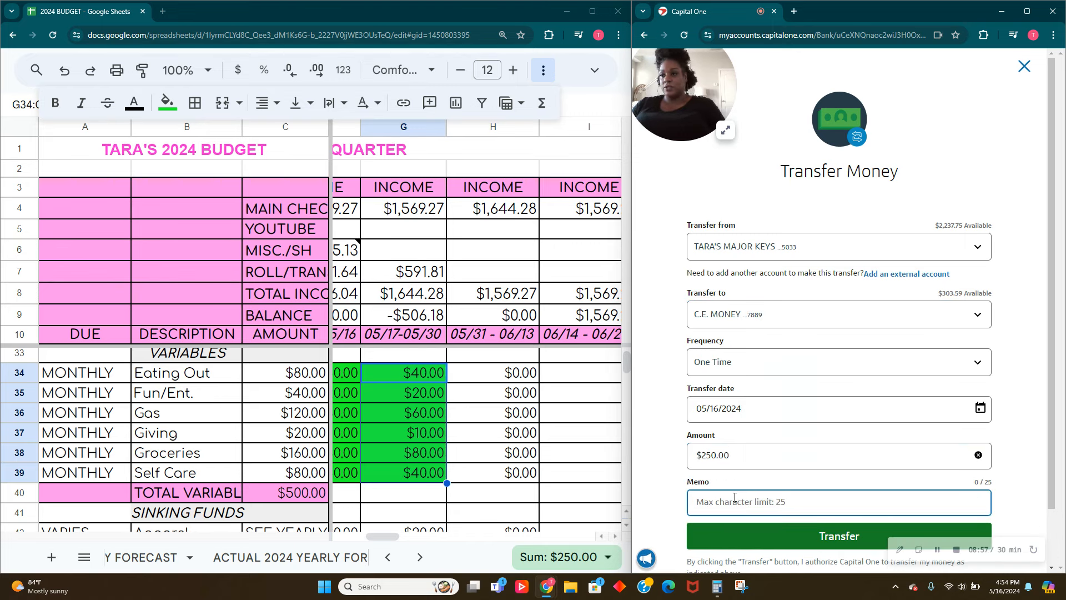
type("JUNE C")
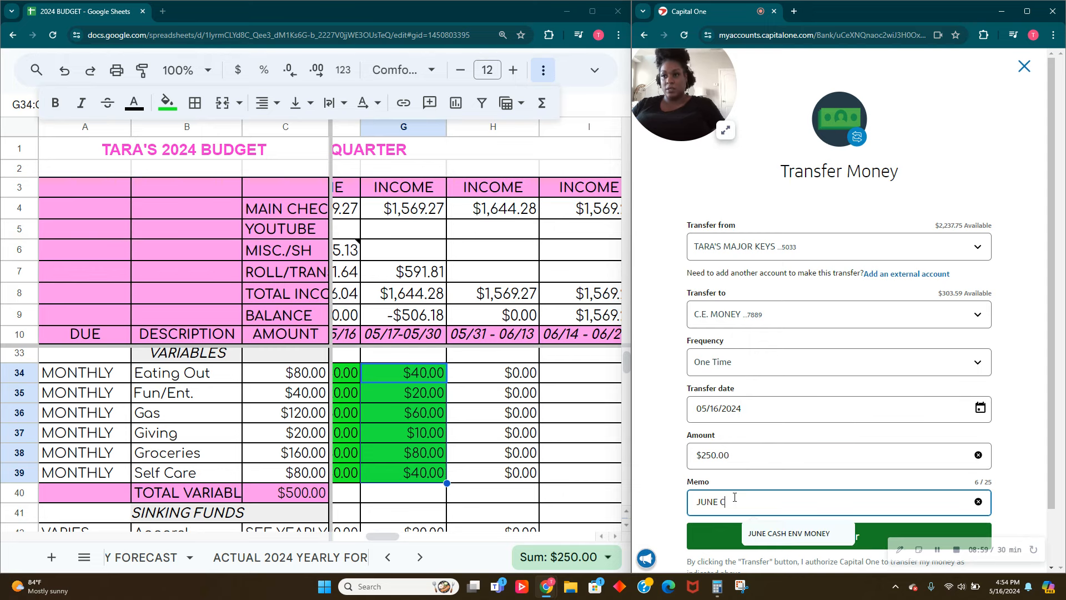
left_click(776, 534)
left_click(862, 542)
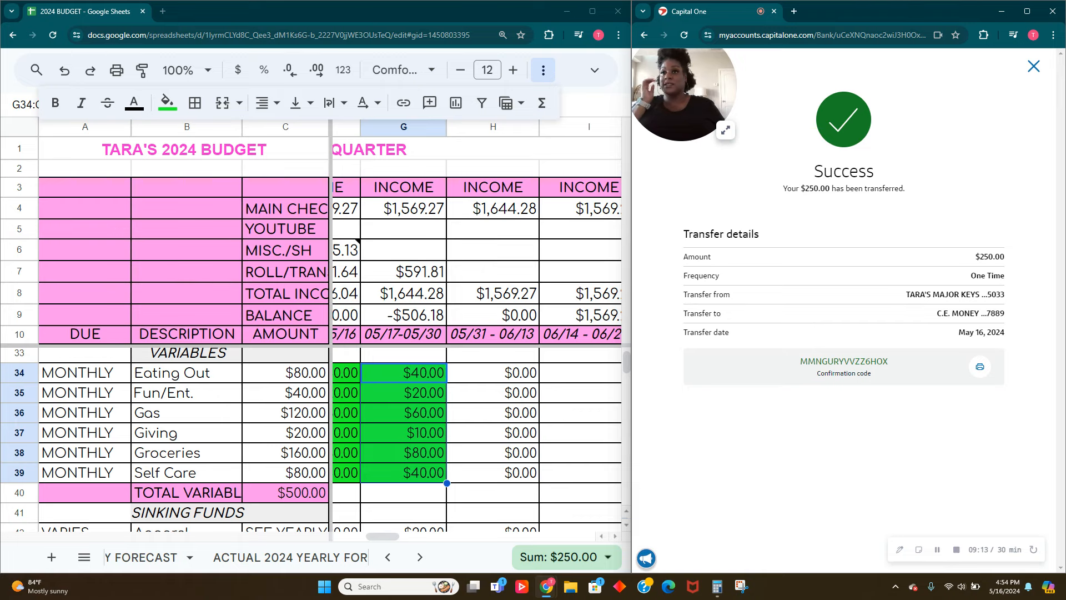
left_click(1042, 66)
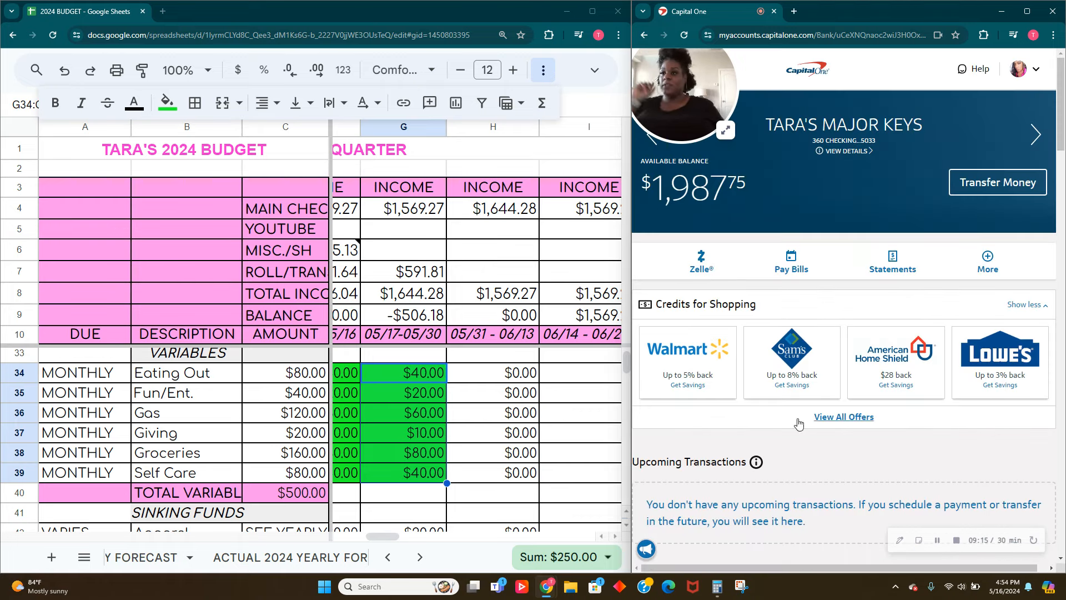
Find the 05/17-05/30 Apparel sinking fund amount and set up a one-time transfer of $20.00 from checking to APPAREL
left_click(403, 512)
scroll(412, 493, "down", 2)
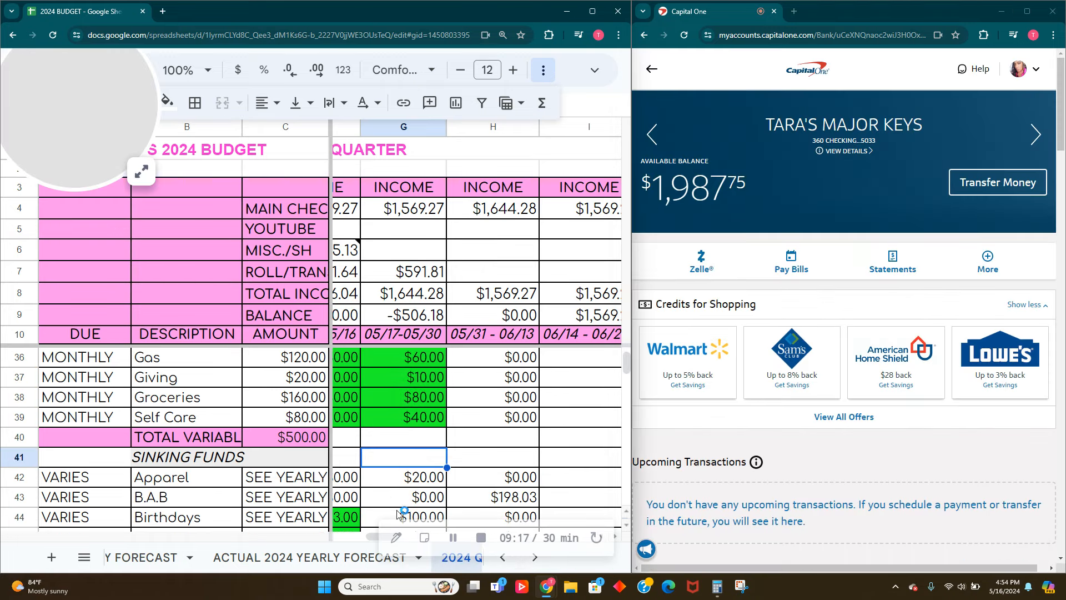
scroll(412, 493, "down", 1)
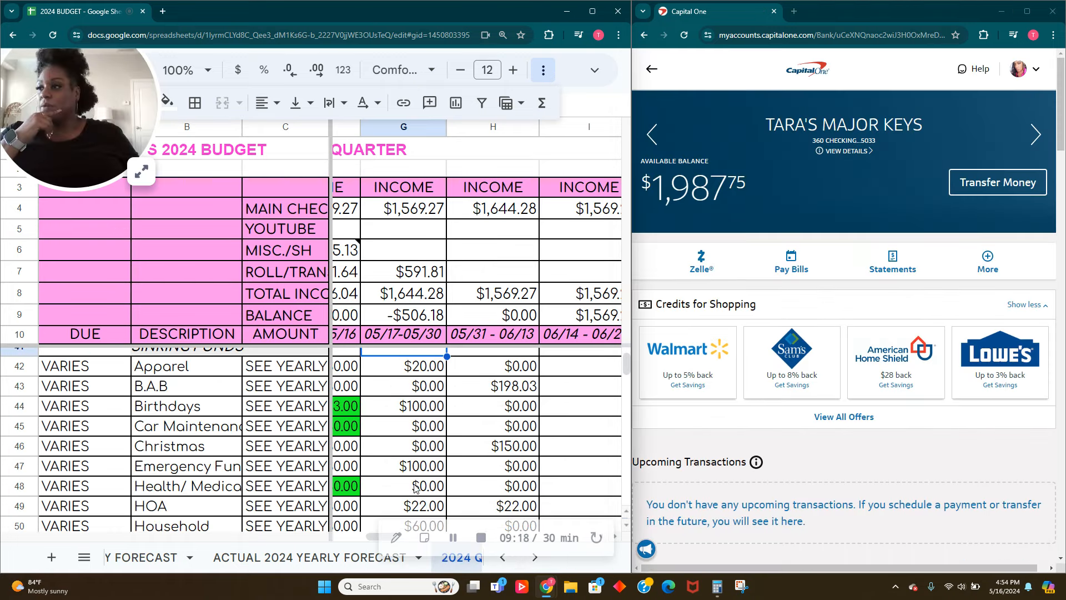
left_click(435, 371)
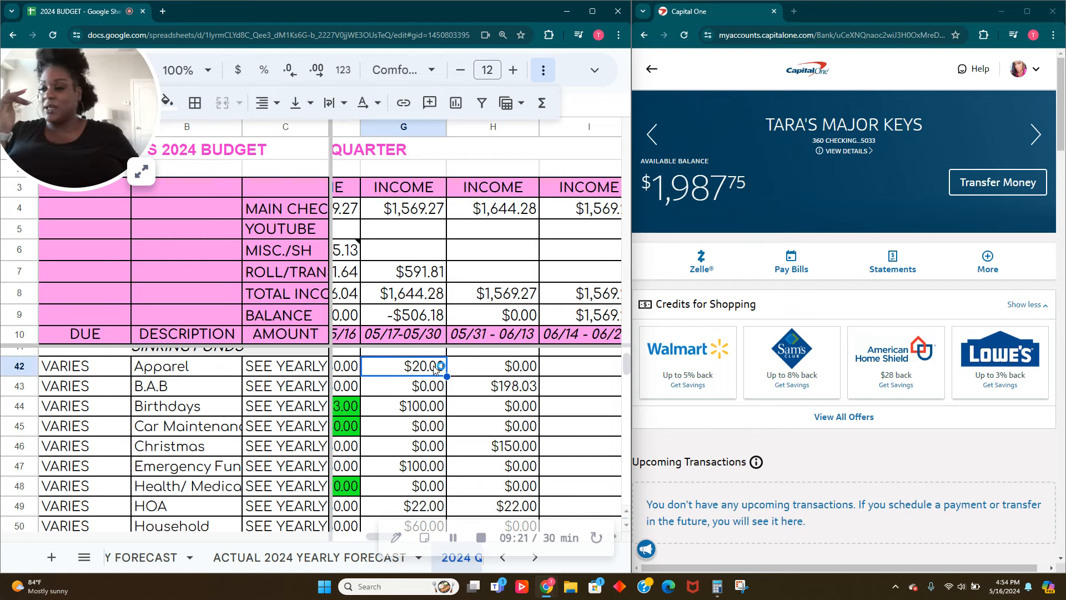
left_click(1007, 206)
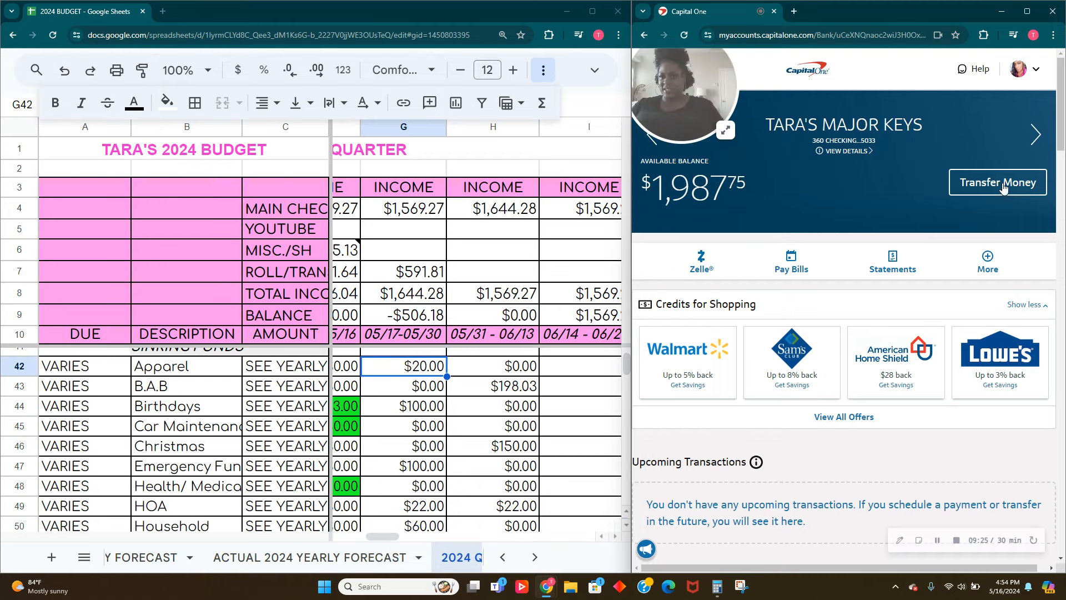
left_click(999, 185)
left_click(836, 314)
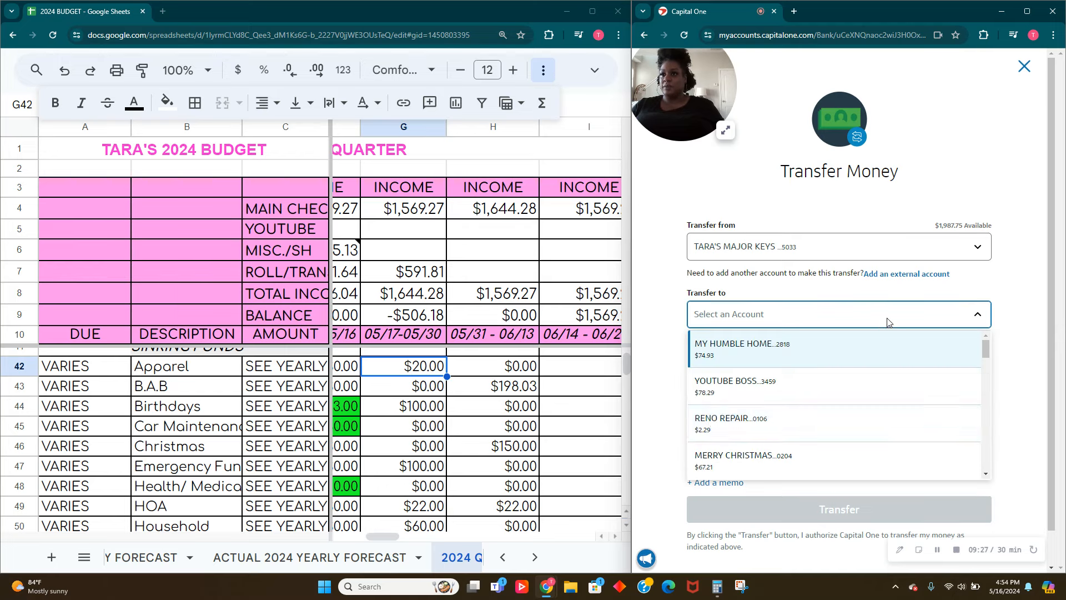
scroll(722, 411, "down", 2)
scroll(716, 426, "down", 3)
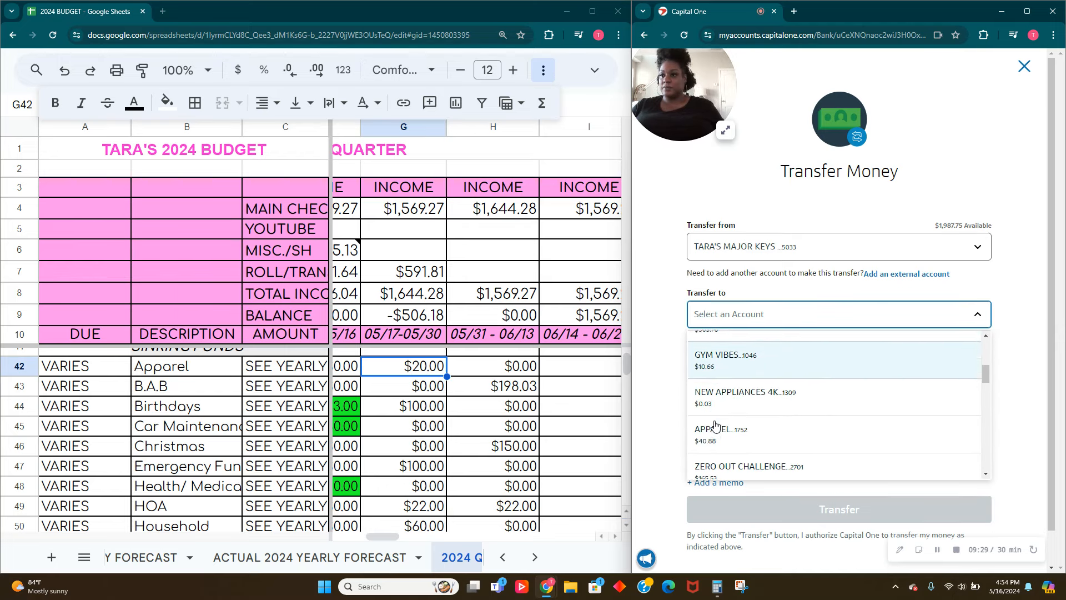
left_click(730, 429)
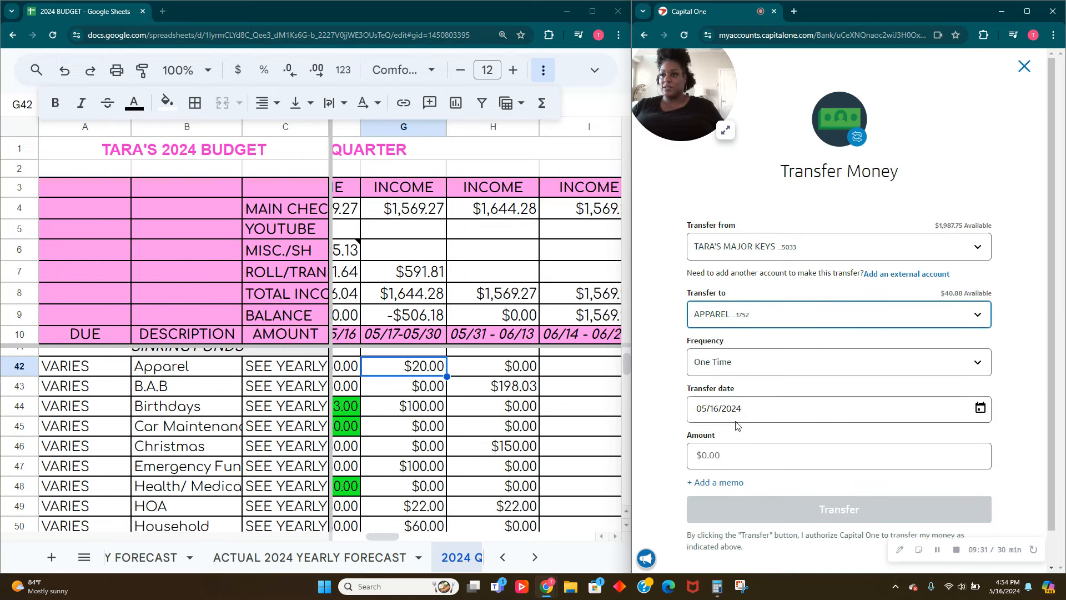
left_click(750, 454)
type("20.00")
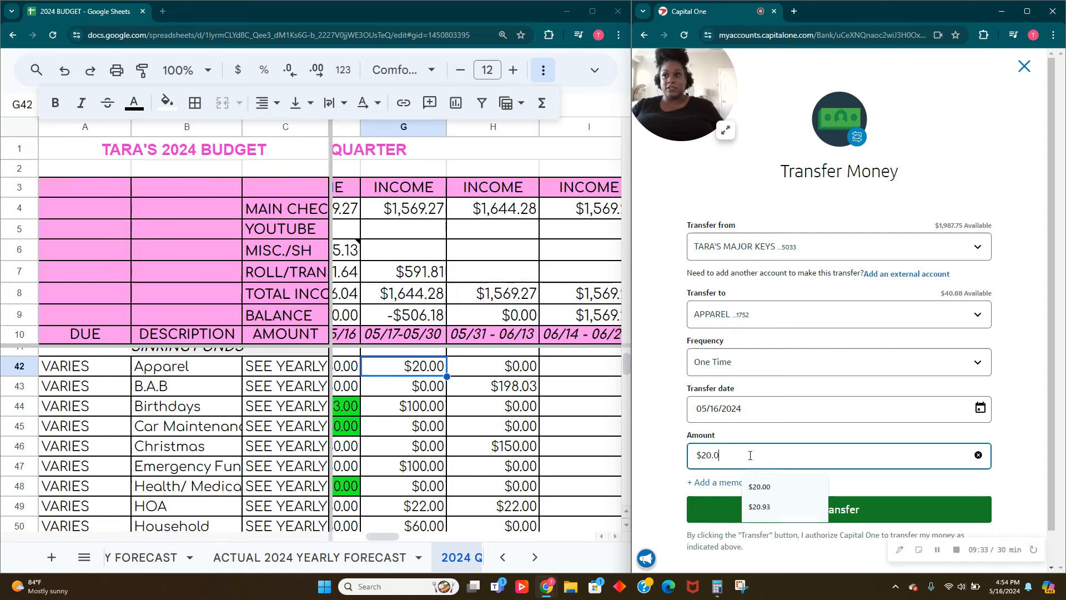
Add the memo APPAREL SF and submit the transfer to APPAREL
left_click(738, 483)
left_click(735, 501)
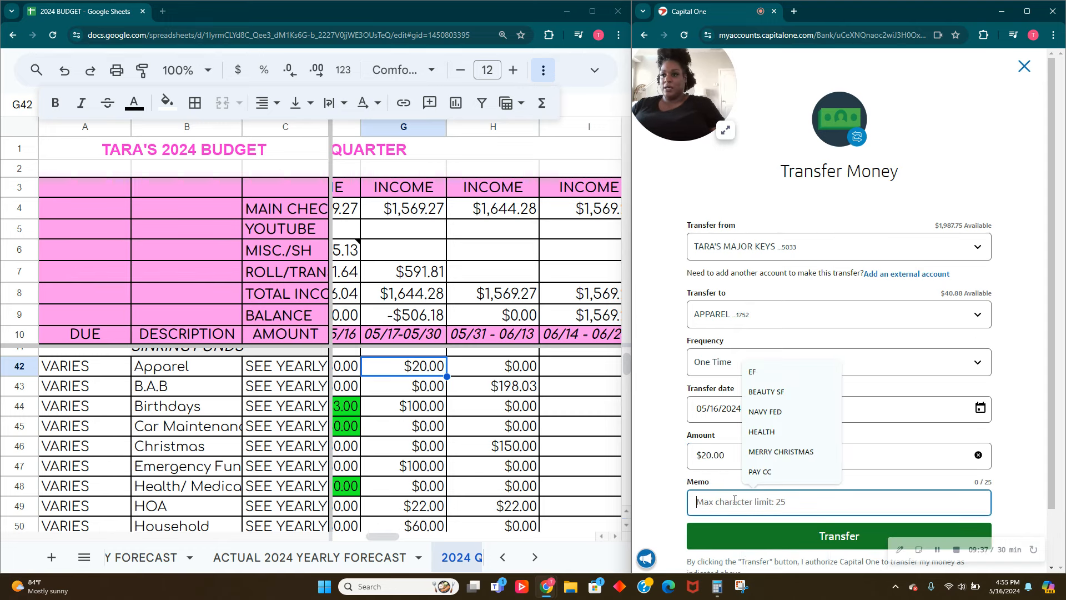
type("ap")
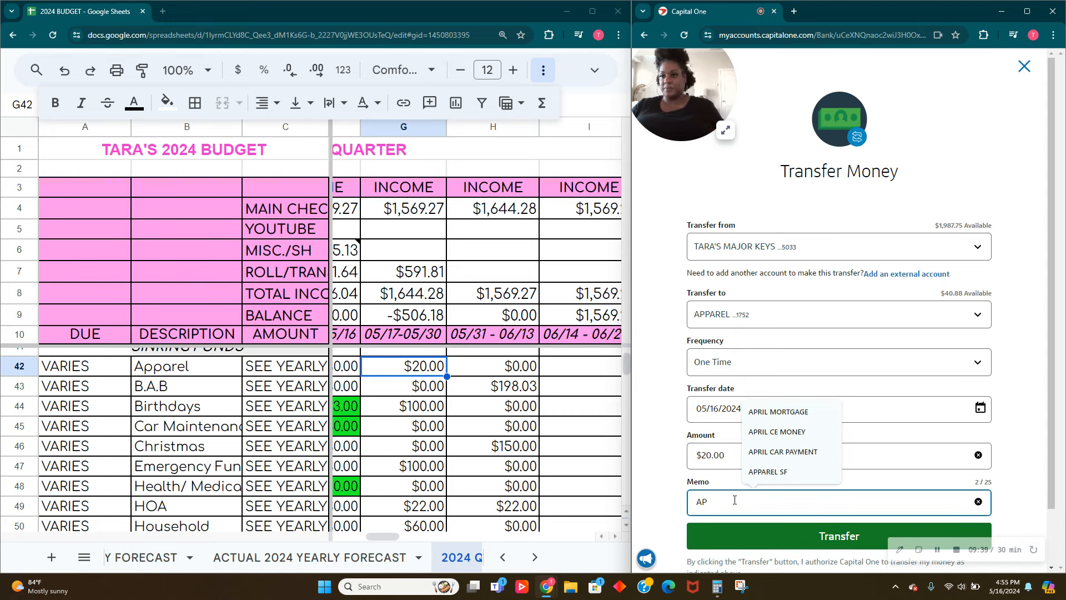
left_click(769, 472)
left_click(831, 542)
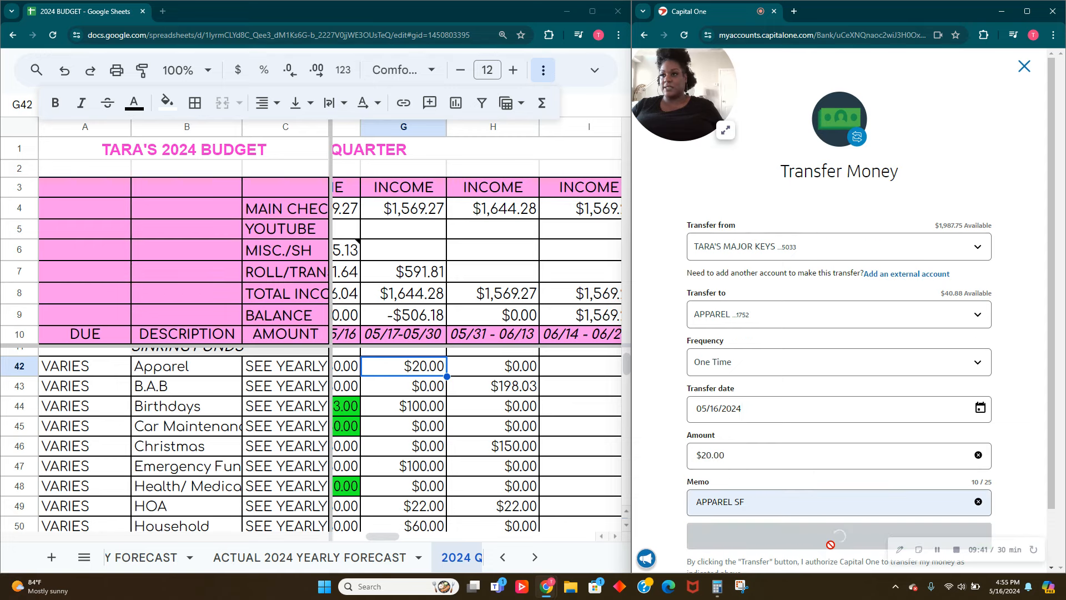
Fill the 05/17-05/30 Apparel amount in the budget sheet with green
left_click(391, 364)
left_click(168, 101)
left_click(168, 101)
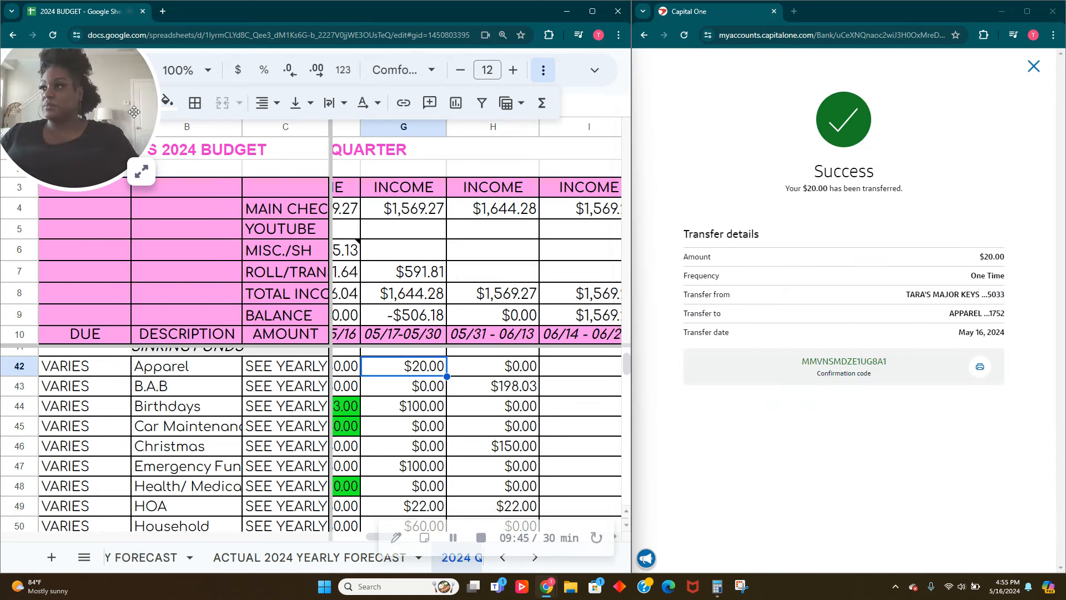
left_click(168, 101)
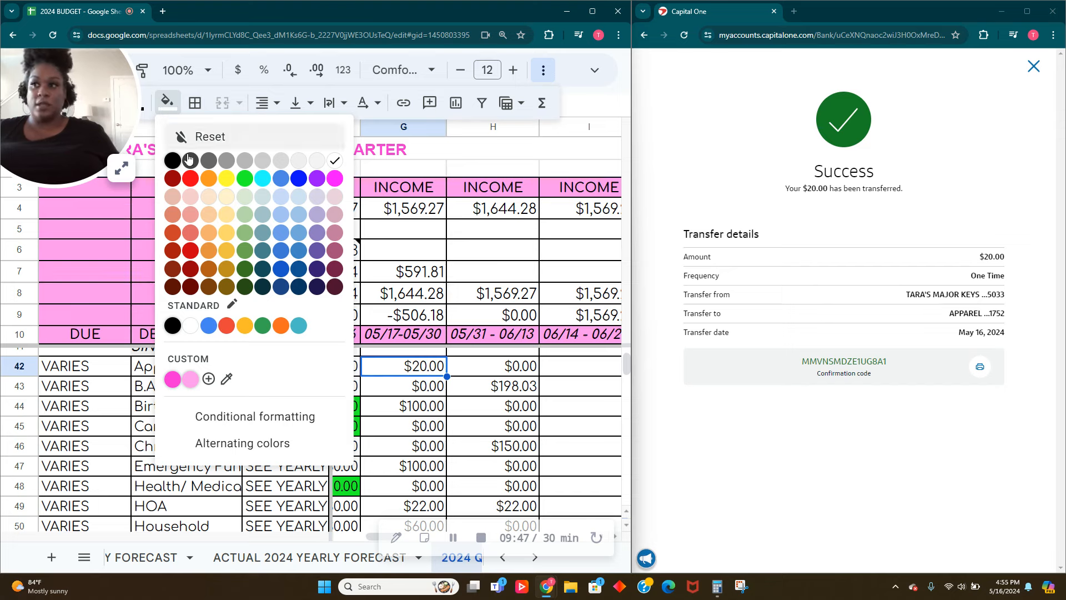
left_click(245, 179)
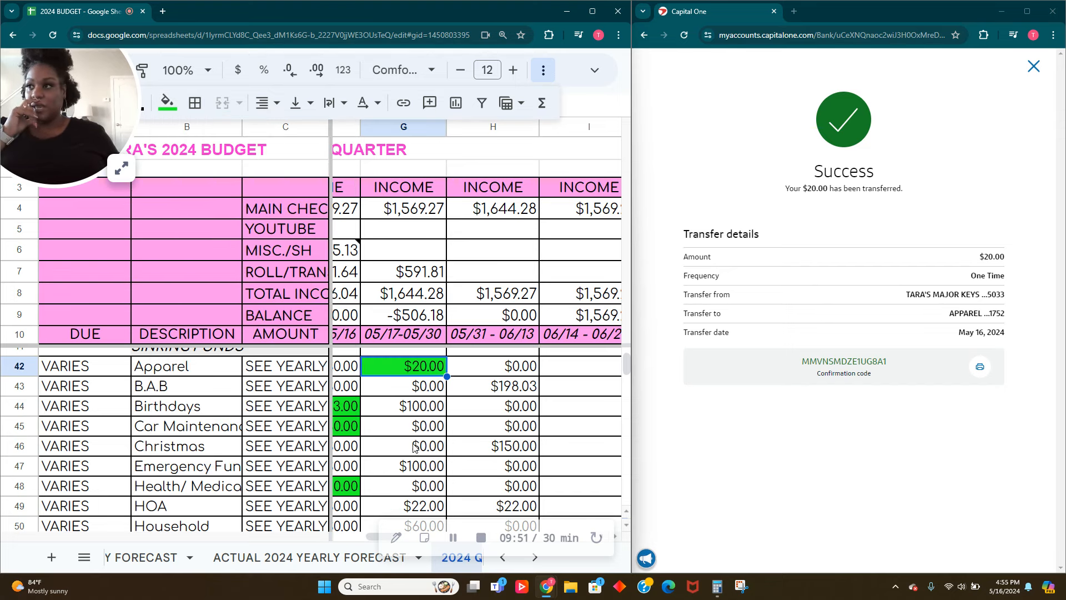
Select the 05/17-05/30 Birthdays amount and set up a one-time transfer of $100.00 from checking to BORN DAY
left_click(402, 406)
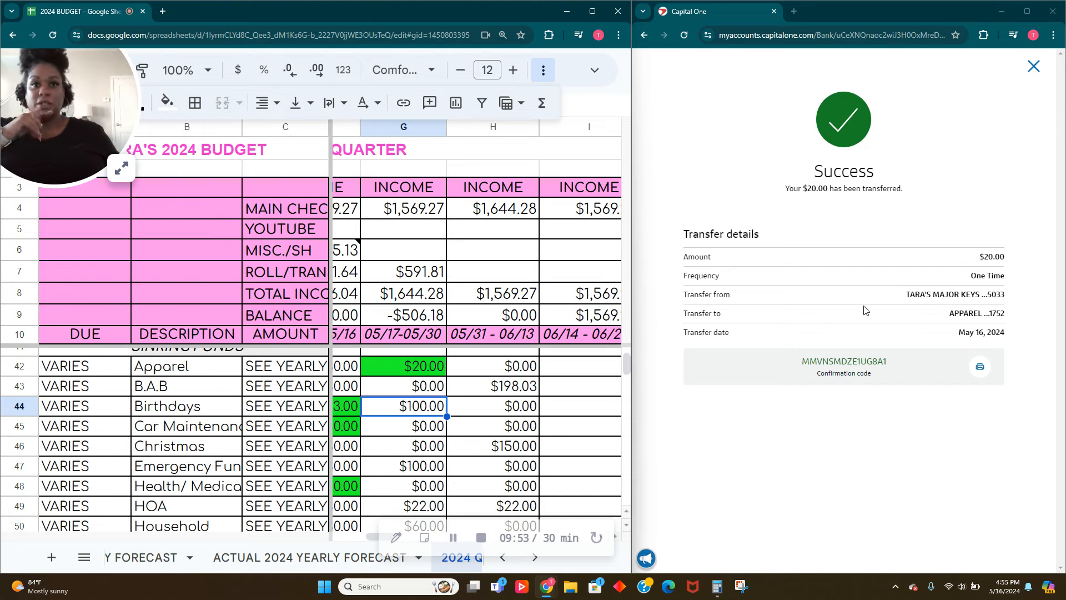
left_click(1034, 65)
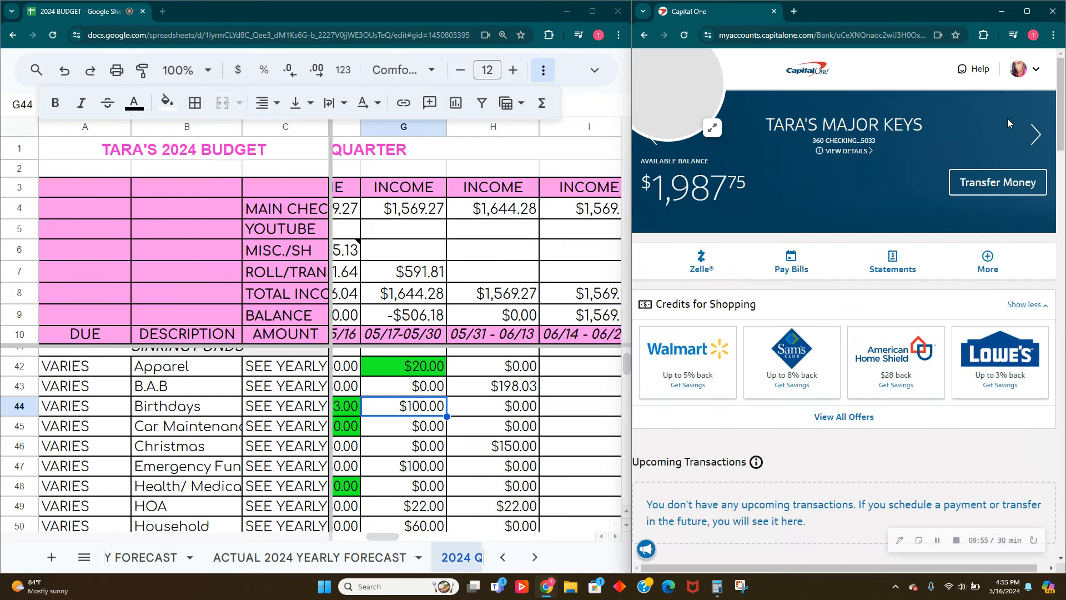
left_click(994, 181)
left_click(988, 315)
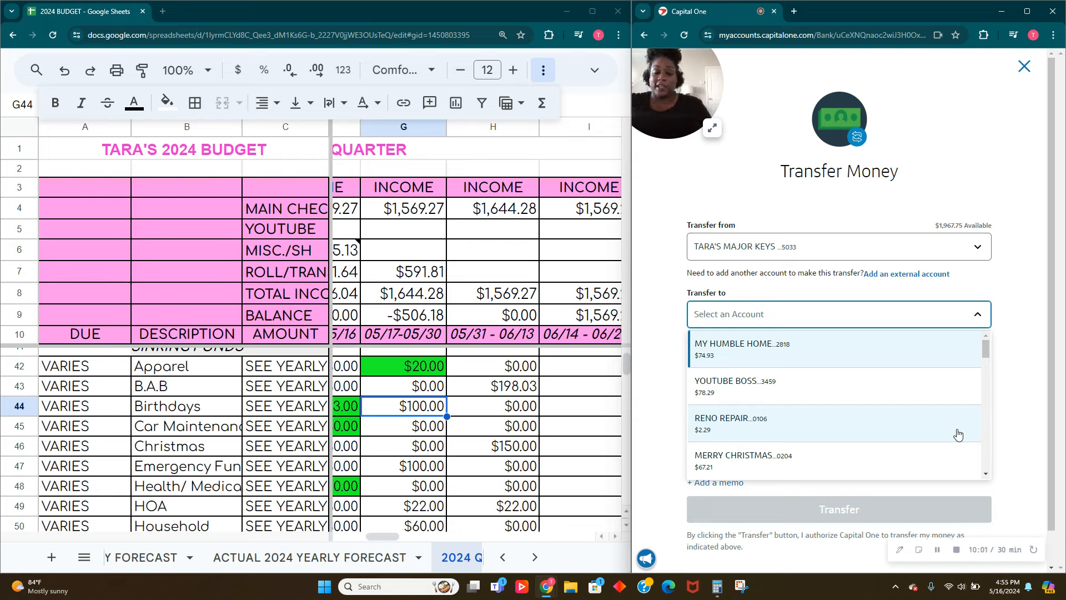
scroll(958, 434, "down", 3)
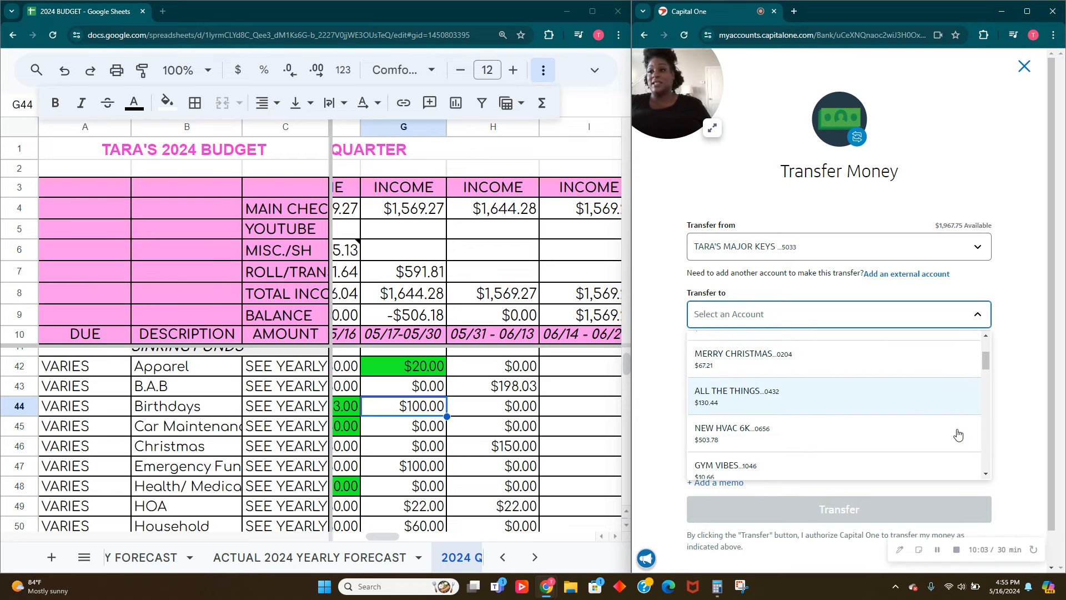
scroll(958, 434, "down", 6)
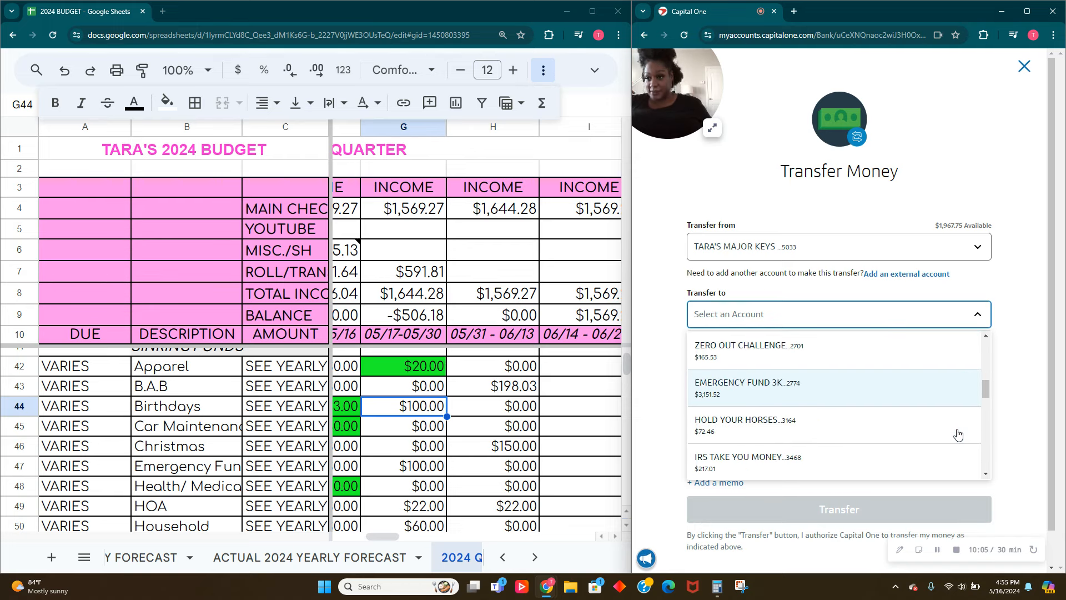
scroll(958, 435, "down", 6)
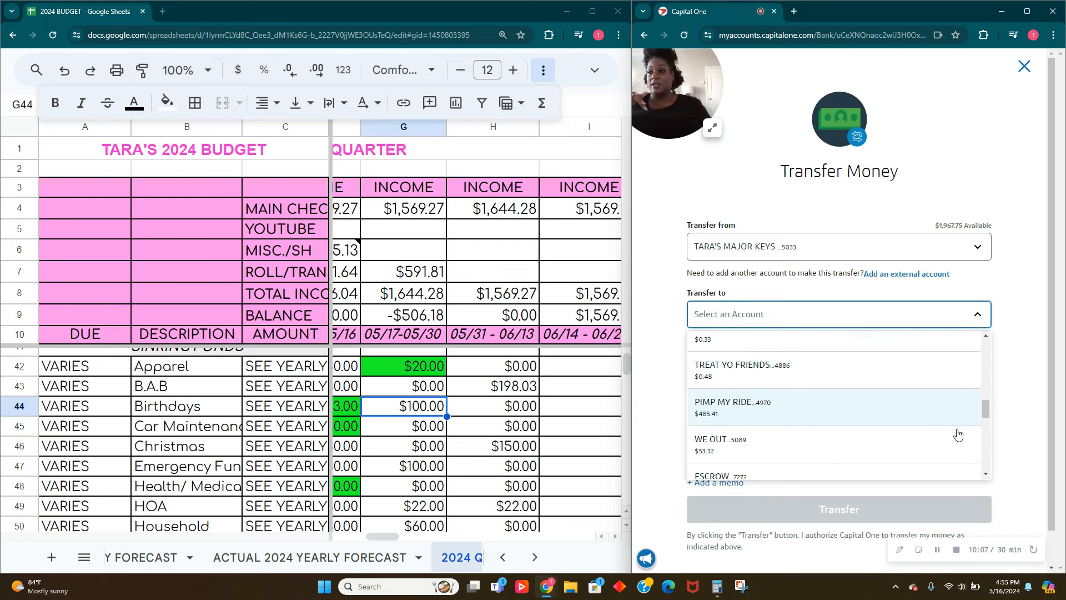
scroll(958, 434, "down", 7)
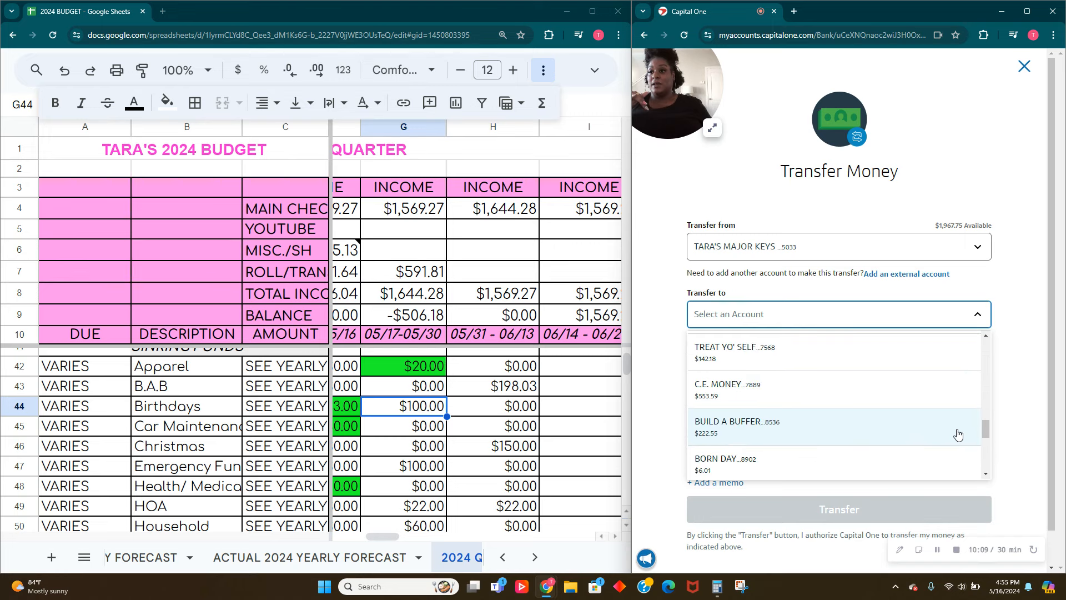
left_click(857, 409)
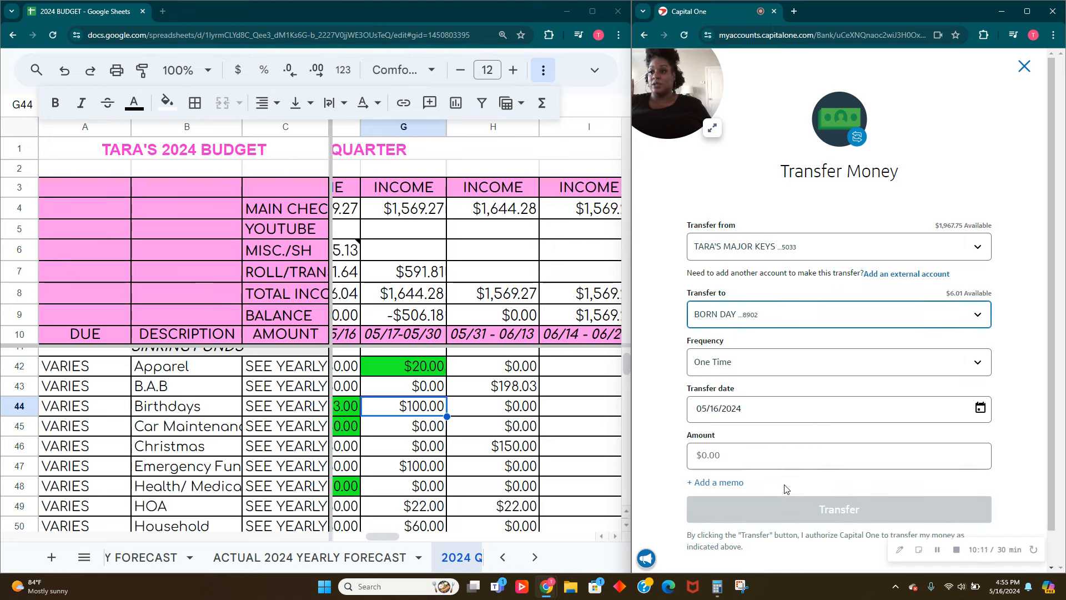
left_click(789, 458)
type("100.00")
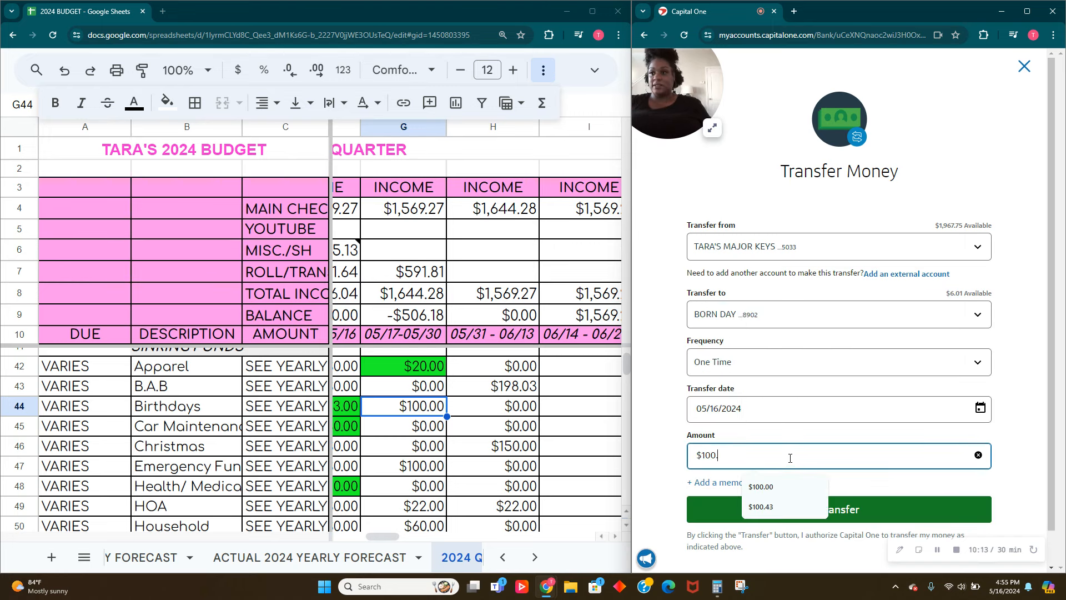
Add the memo BORN DAY SF, submit the $100.00 transfer to BORN DAY and close the confirmation
left_click(732, 483)
left_click(736, 506)
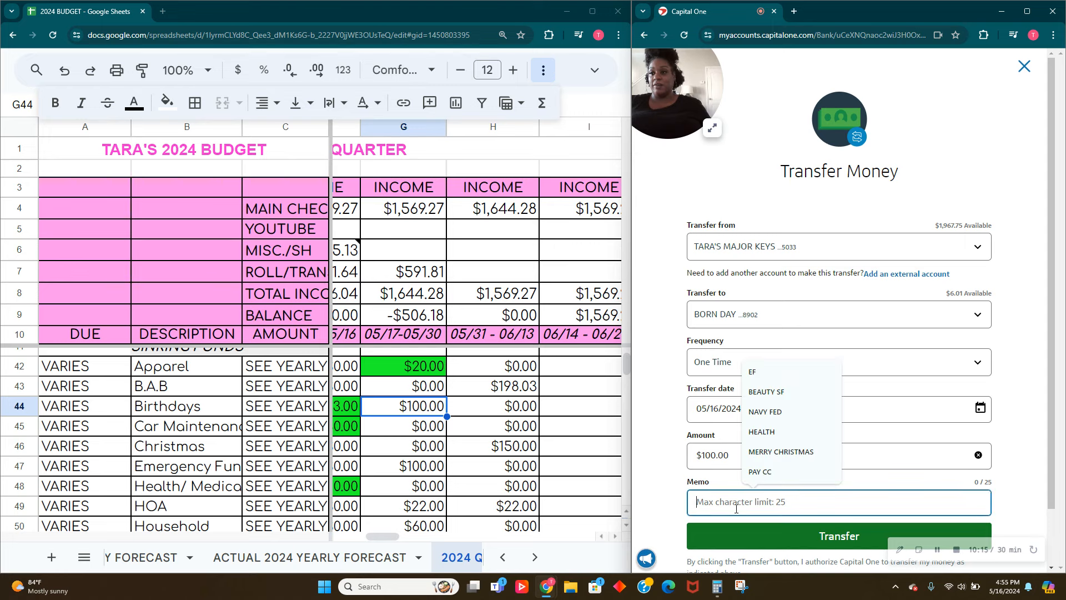
type("BORN")
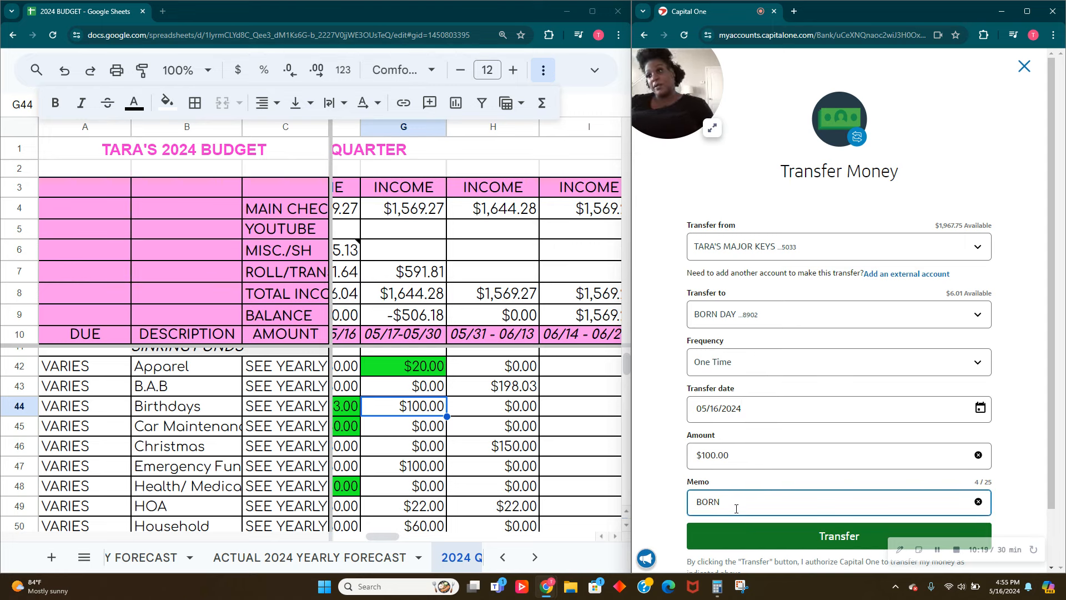
type("DAY SF")
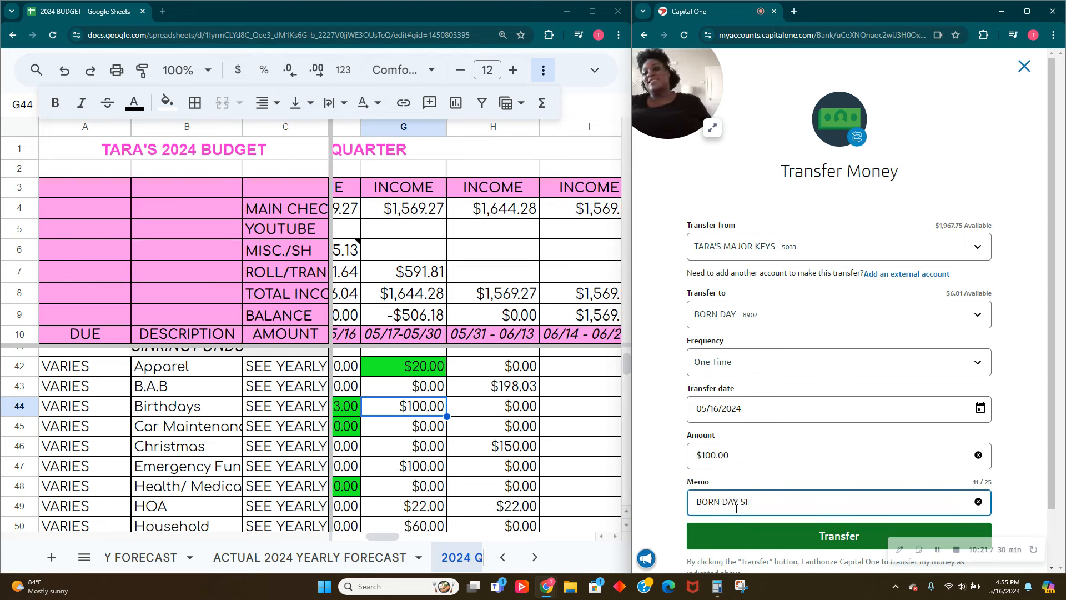
left_click(736, 534)
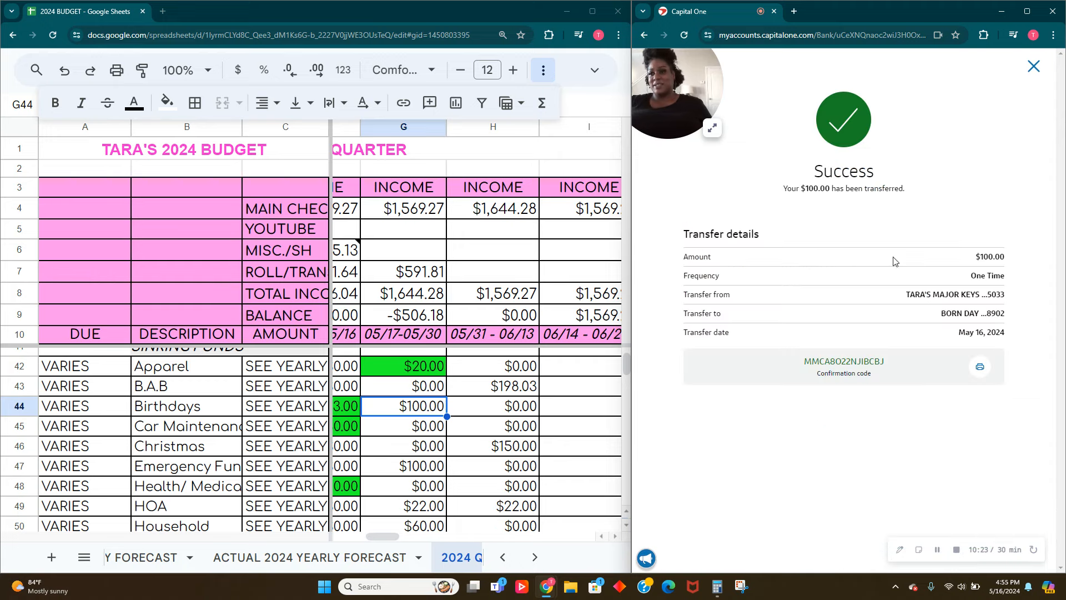
left_click(1034, 67)
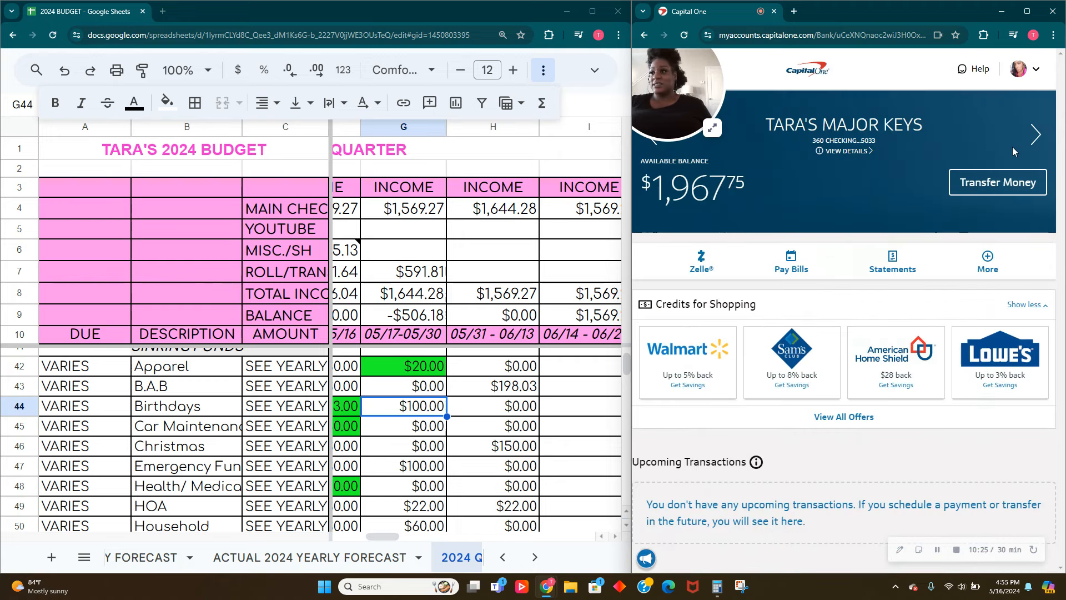
Fill the 05/17-05/30 Birthdays amount in the budget sheet with green and select the Emergency Fund amount for that period
left_click(167, 101)
left_click(244, 178)
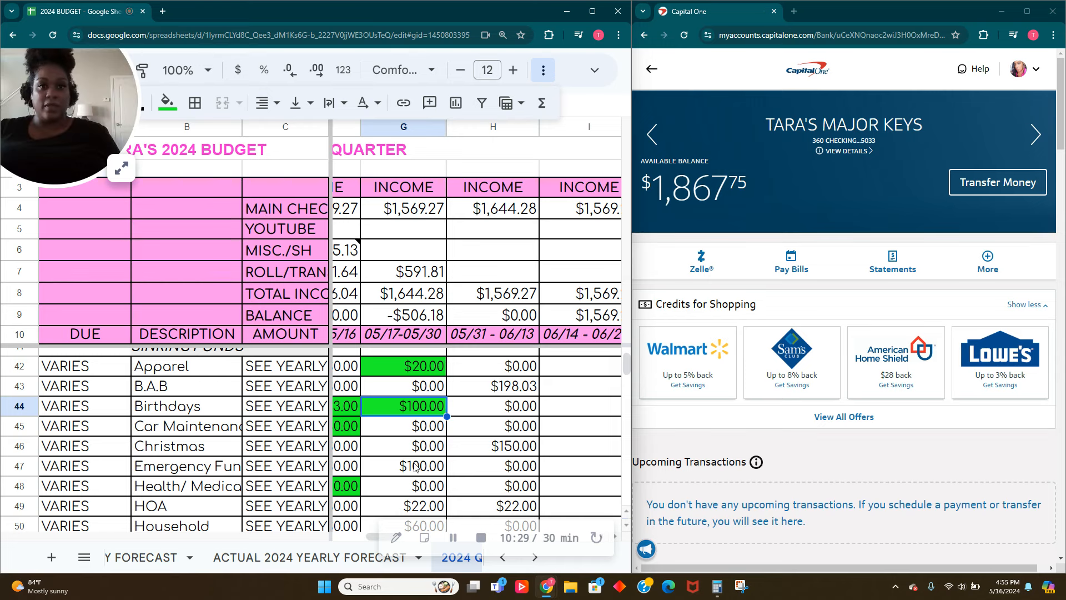
left_click(425, 432)
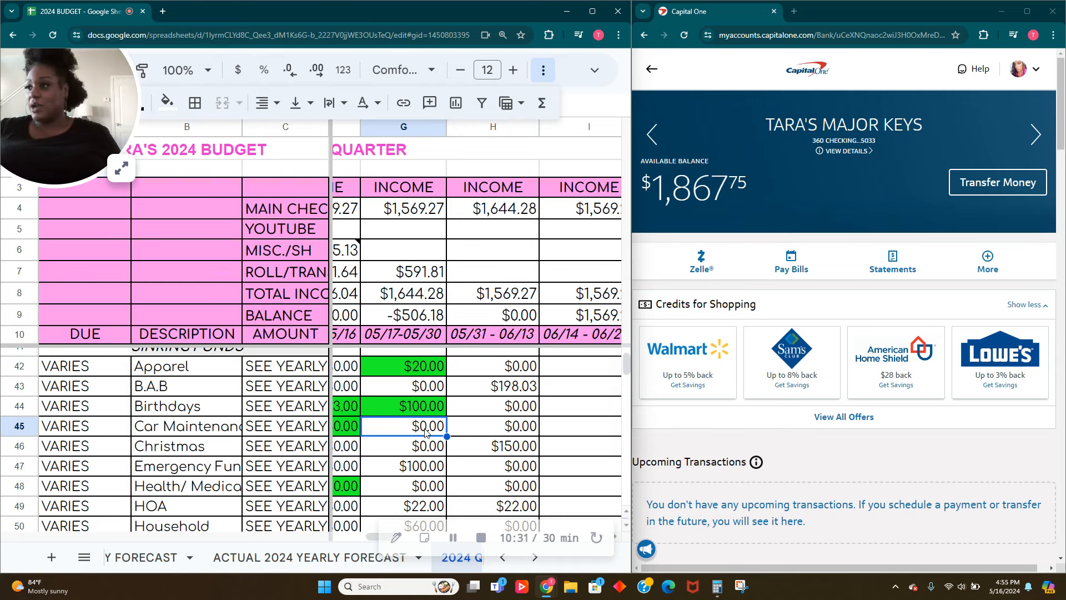
key("Down")
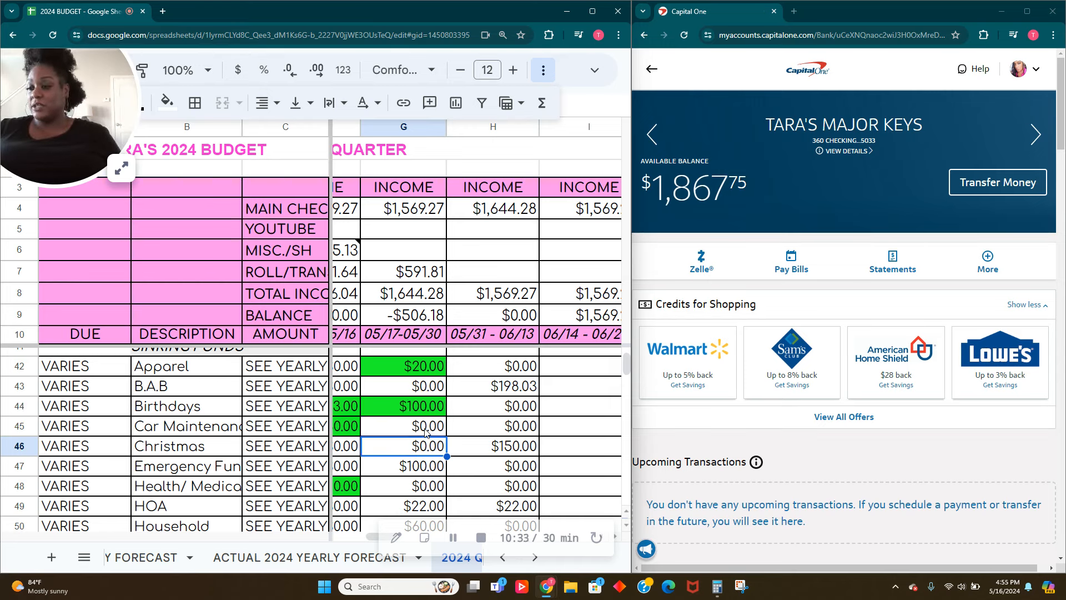
key("Down")
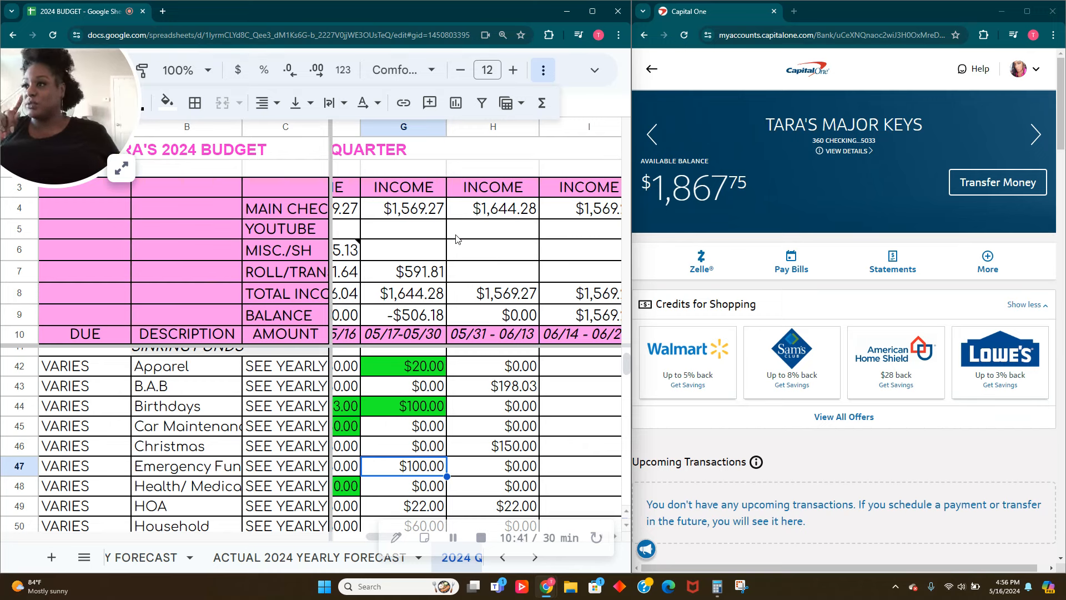
Set the main check income to 1,644.28 for 05/17-05/30 and 1,569.27 for 05/31-06/13
left_click(421, 218)
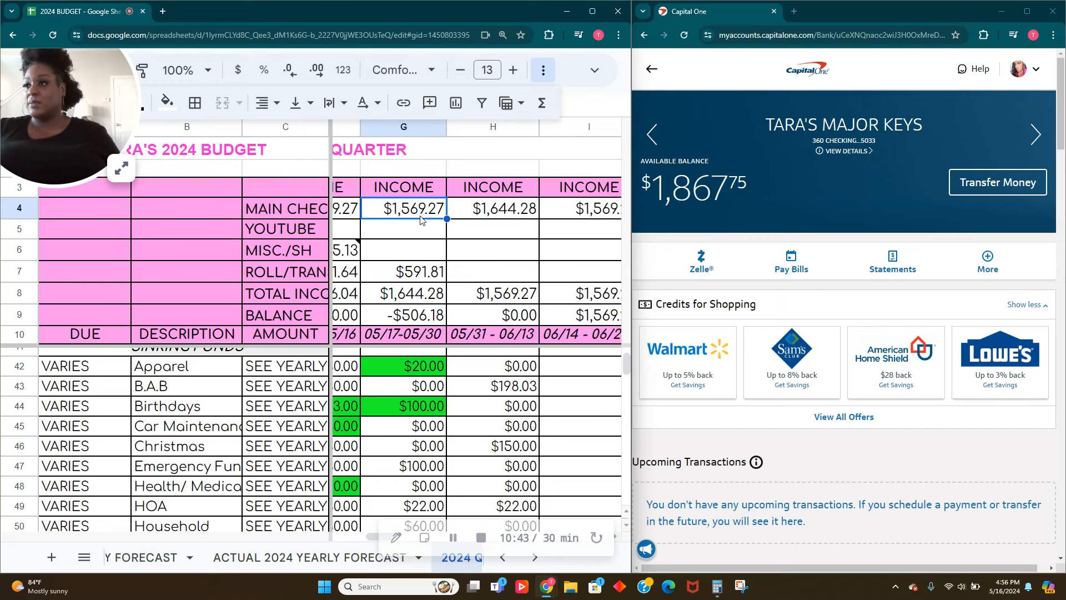
type("1,")
type("644.28")
key("Tab")
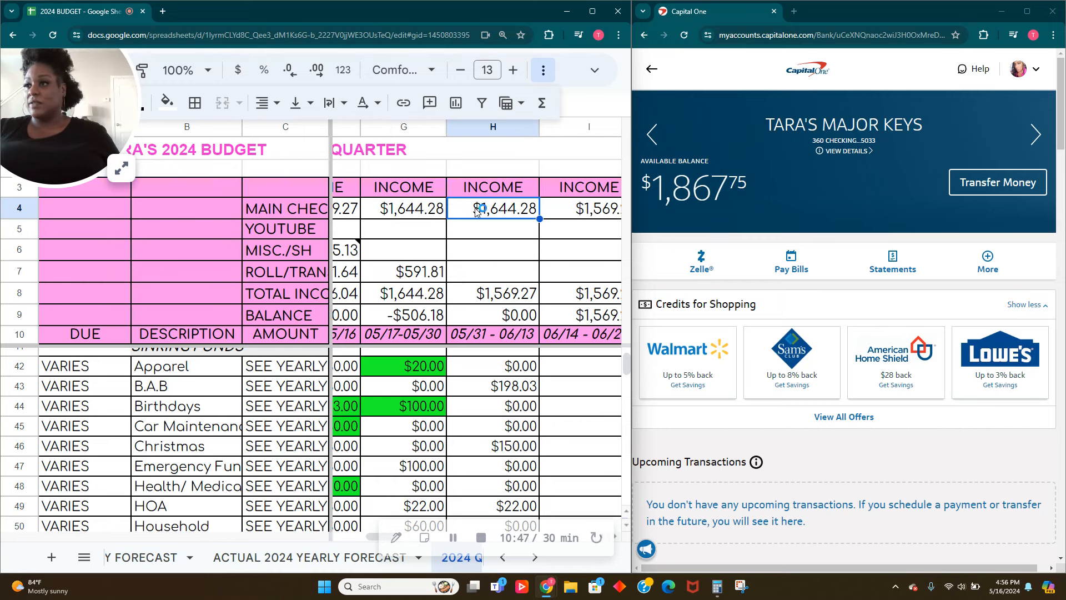
type("1,569.")
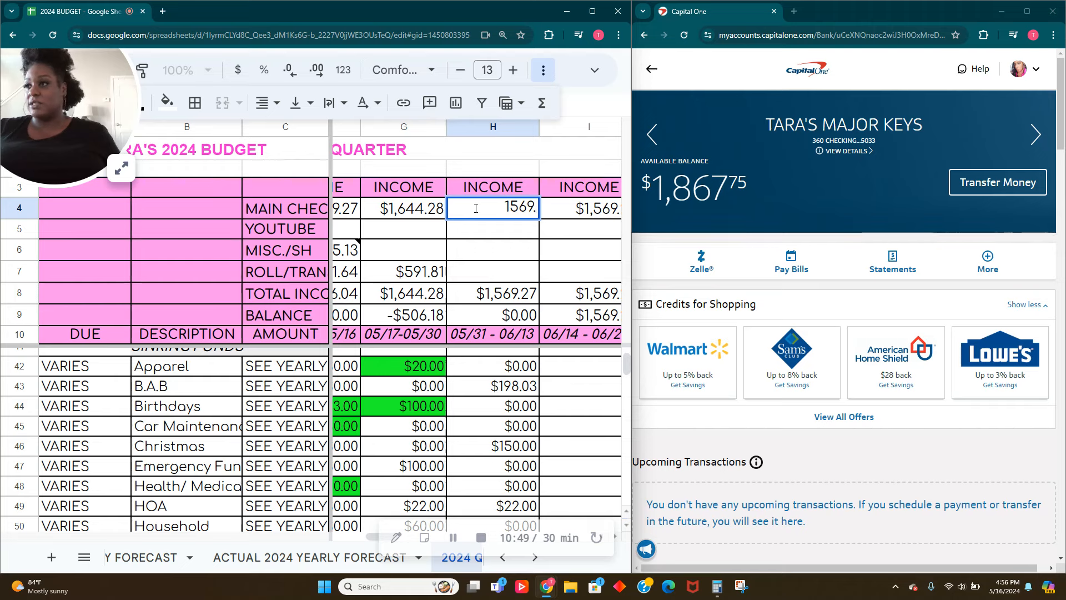
type("27")
key("Tab")
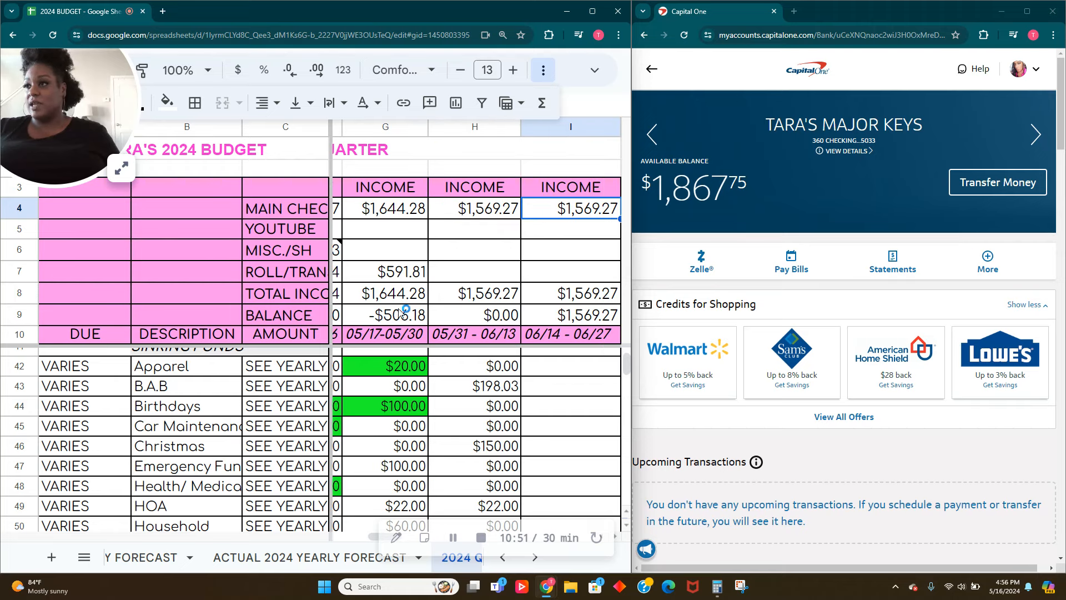
Inspect the Total Income cells for formulas and fill the 06/28-07/11 total formula back across through 05/31-06/13
left_click(404, 300)
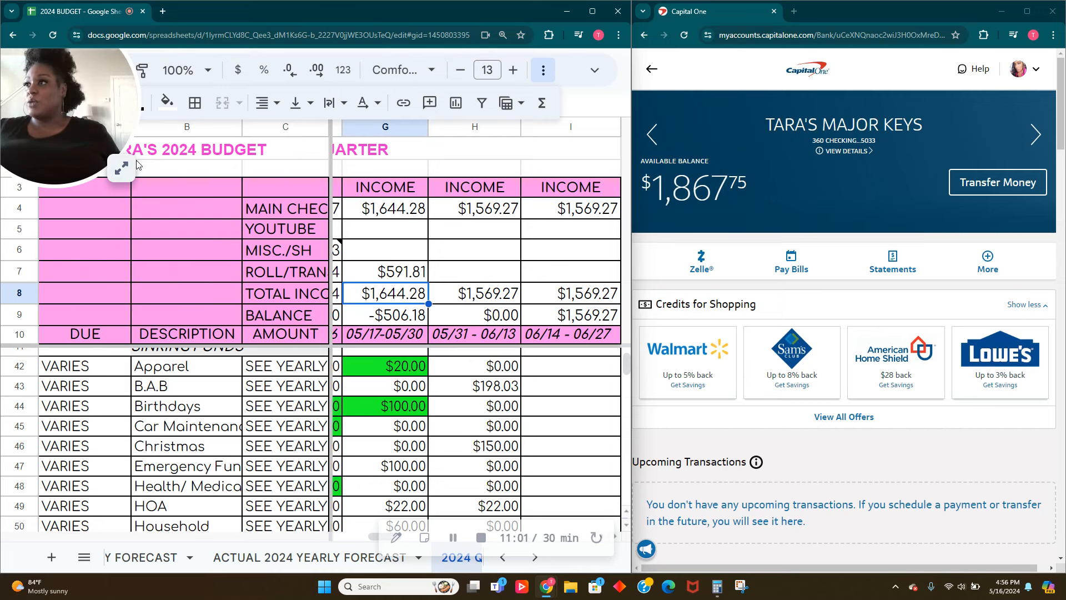
double_click(383, 294)
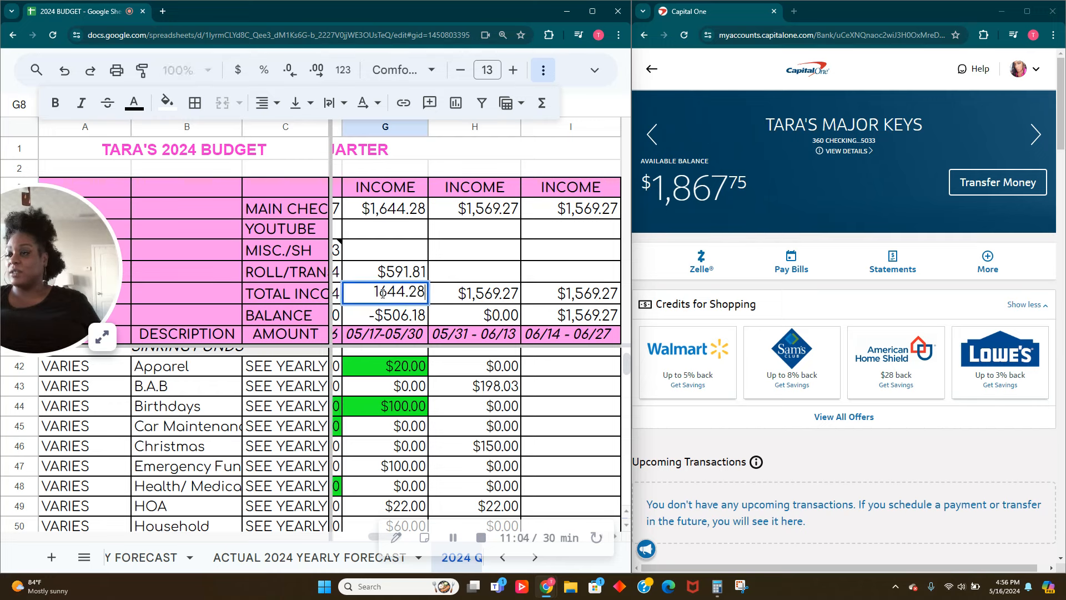
left_click(475, 298)
left_click(548, 291)
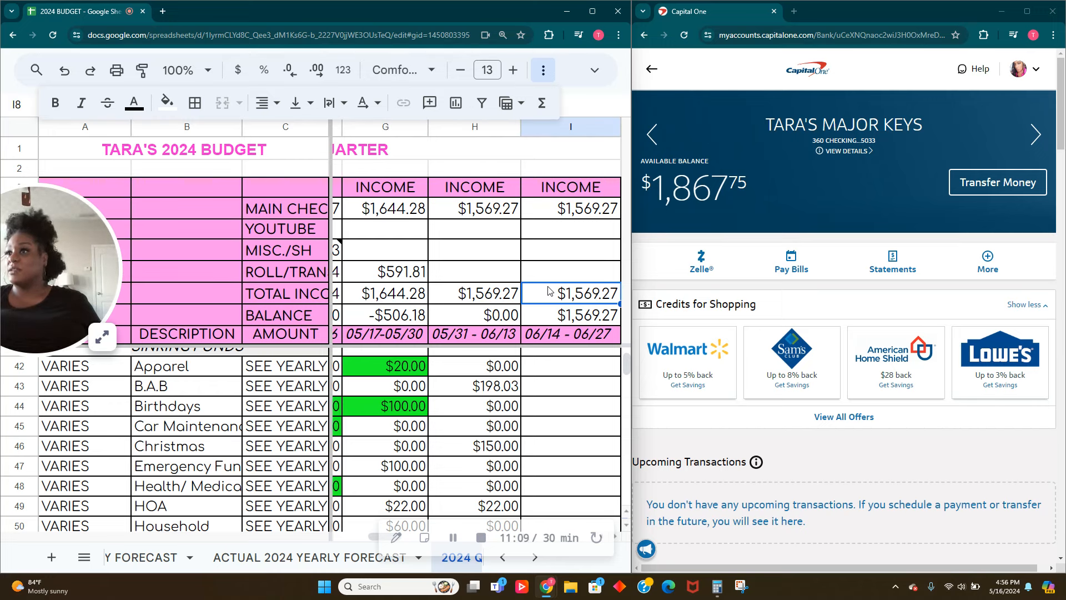
double_click(548, 293)
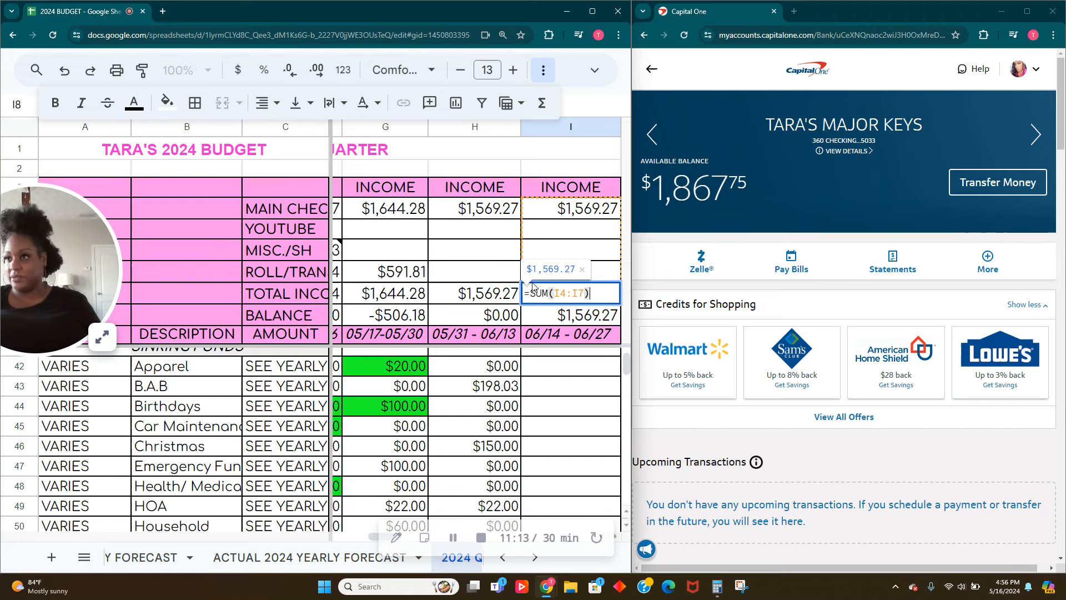
key("Tab")
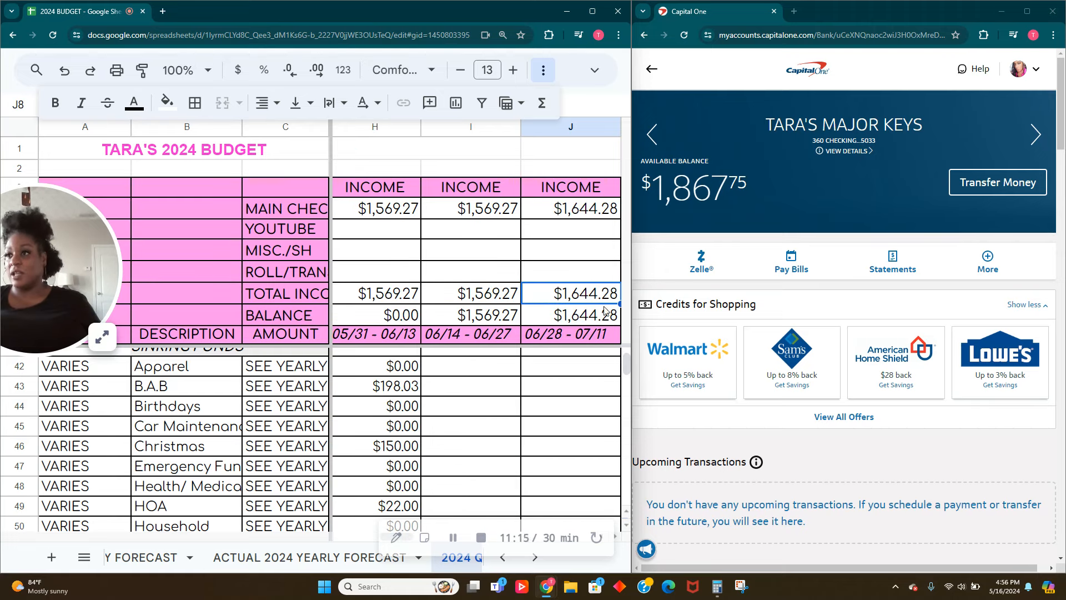
left_click_drag(620, 303, 378, 296)
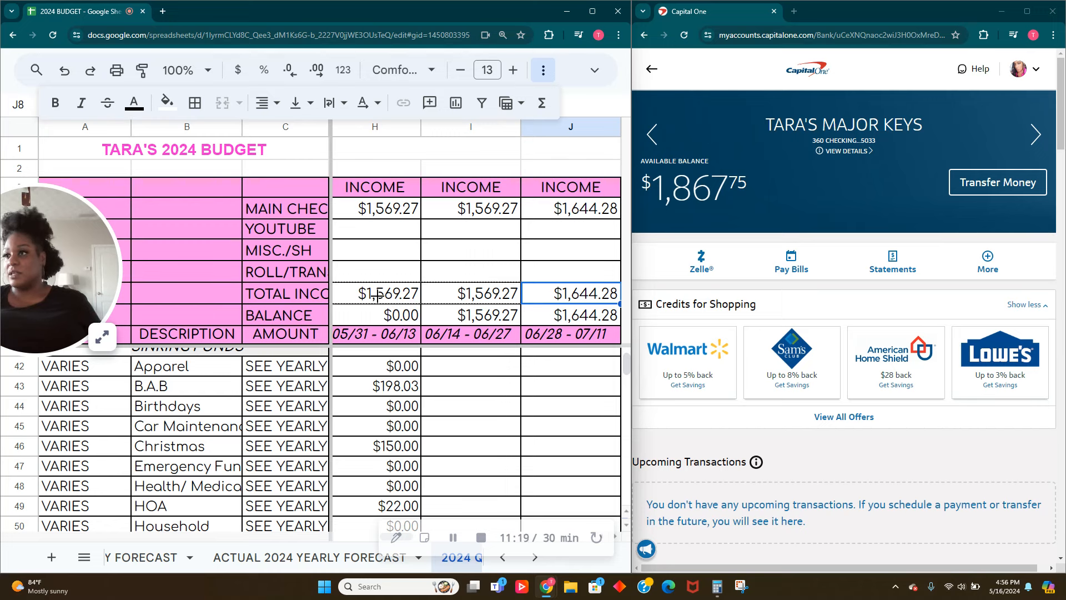
left_click_drag(377, 296, 378, 296)
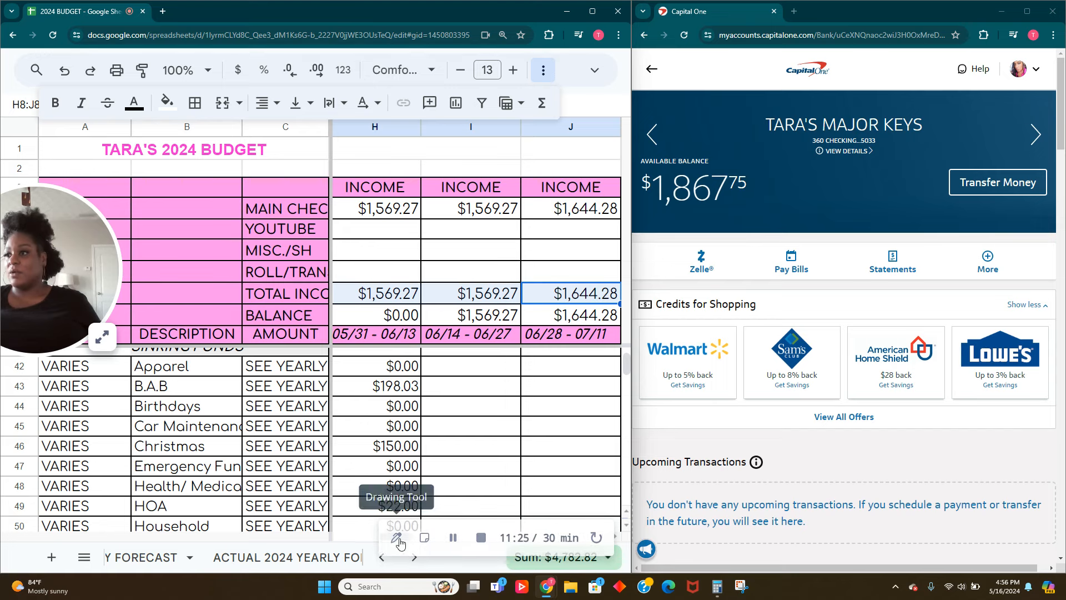
left_click(382, 557)
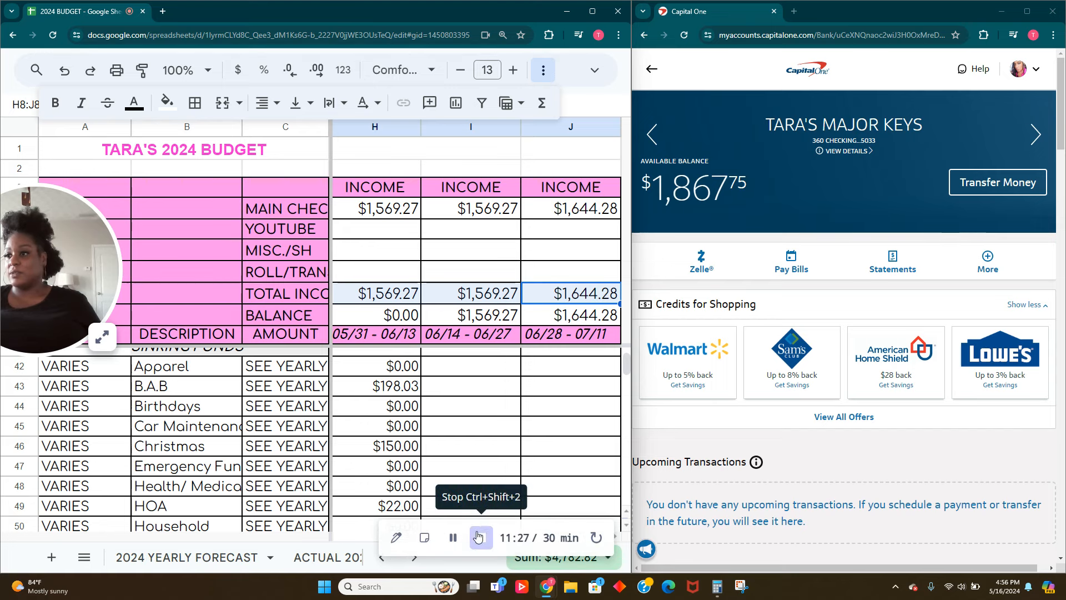
left_click(452, 537)
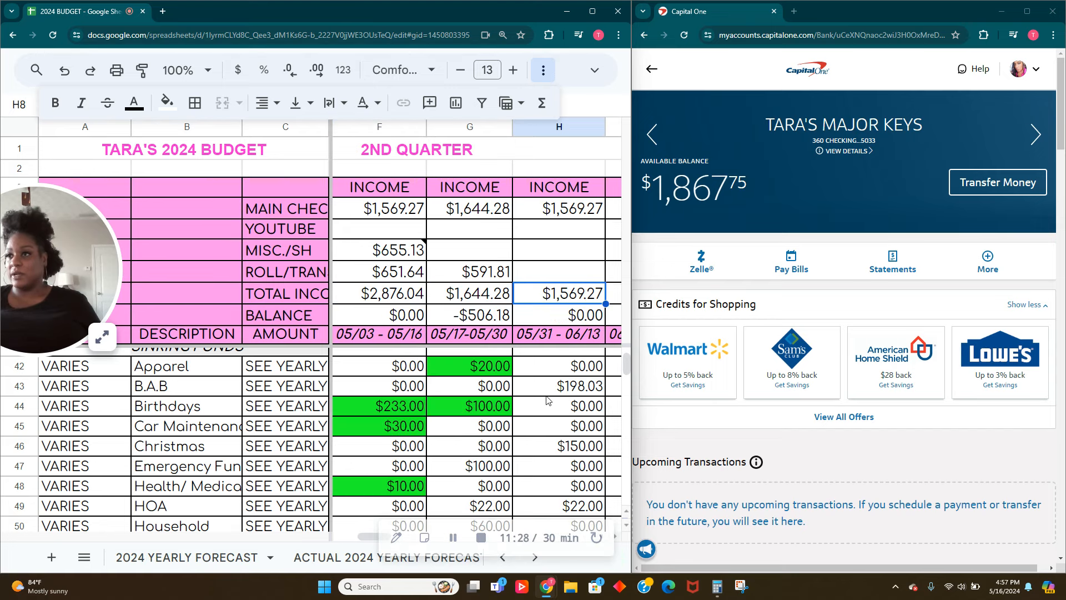
Fill the 06/14-06/27 Total Income formula back across through 05/17-05/30 and check that period's total against the sum of its income entries
left_click(615, 298)
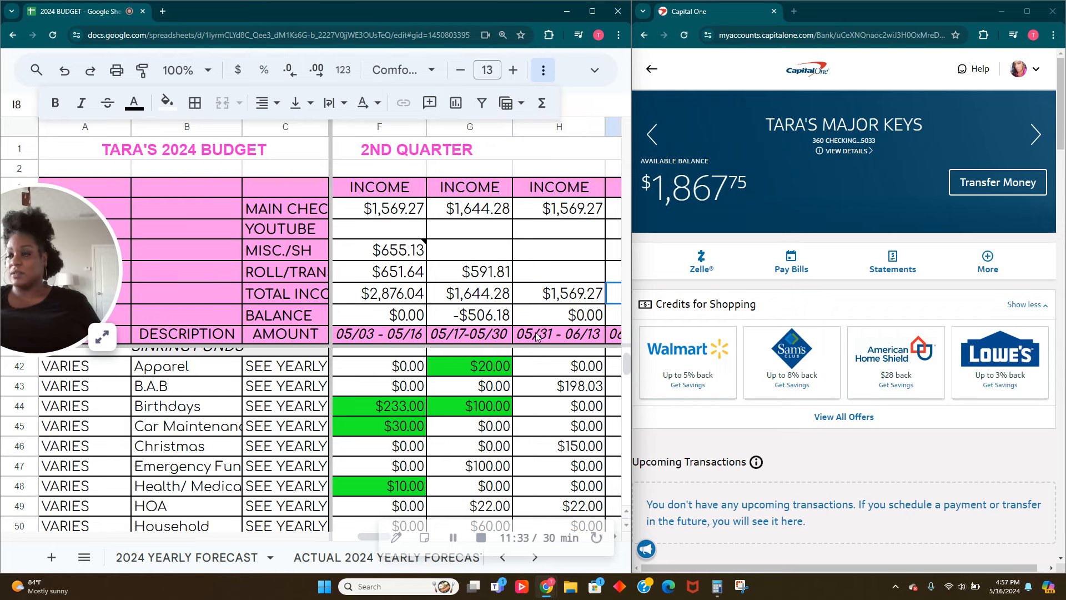
left_click_drag(370, 540, 372, 540)
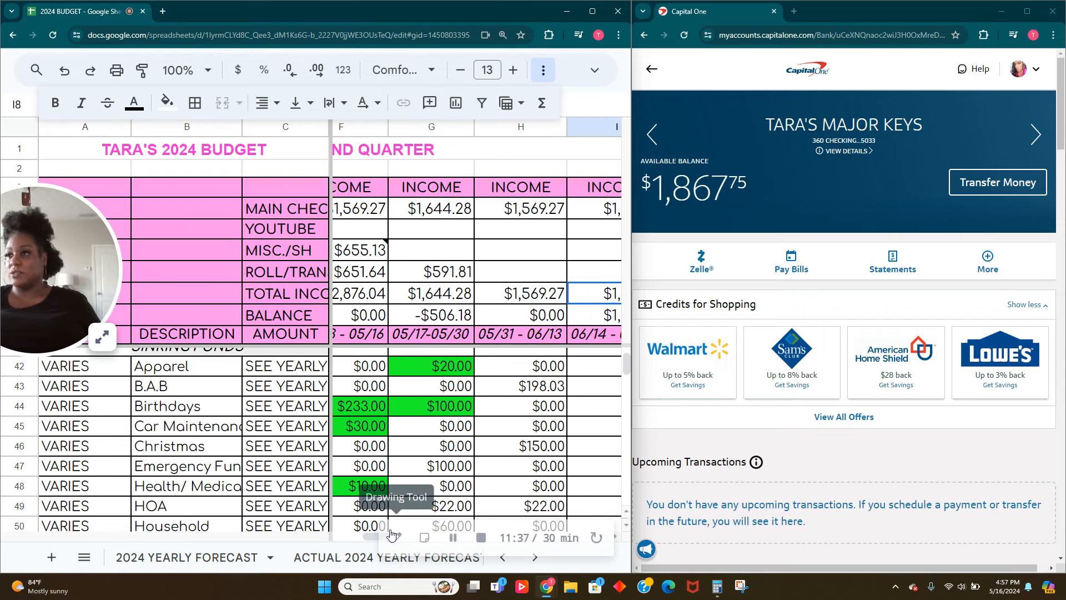
left_click_drag(371, 539, 366, 539)
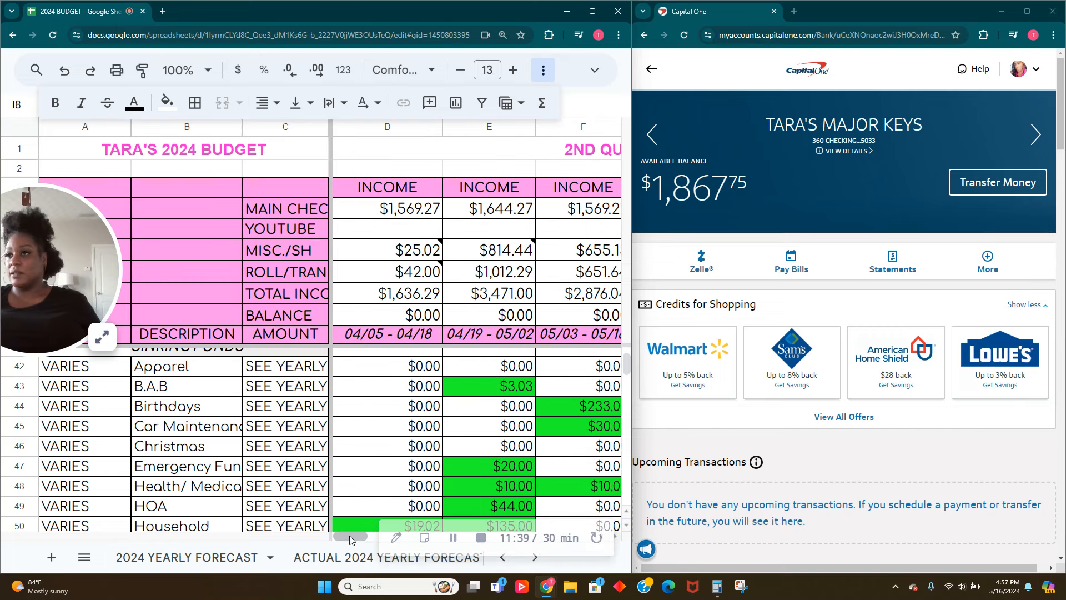
key("shift+Left")
key("shift+Left")
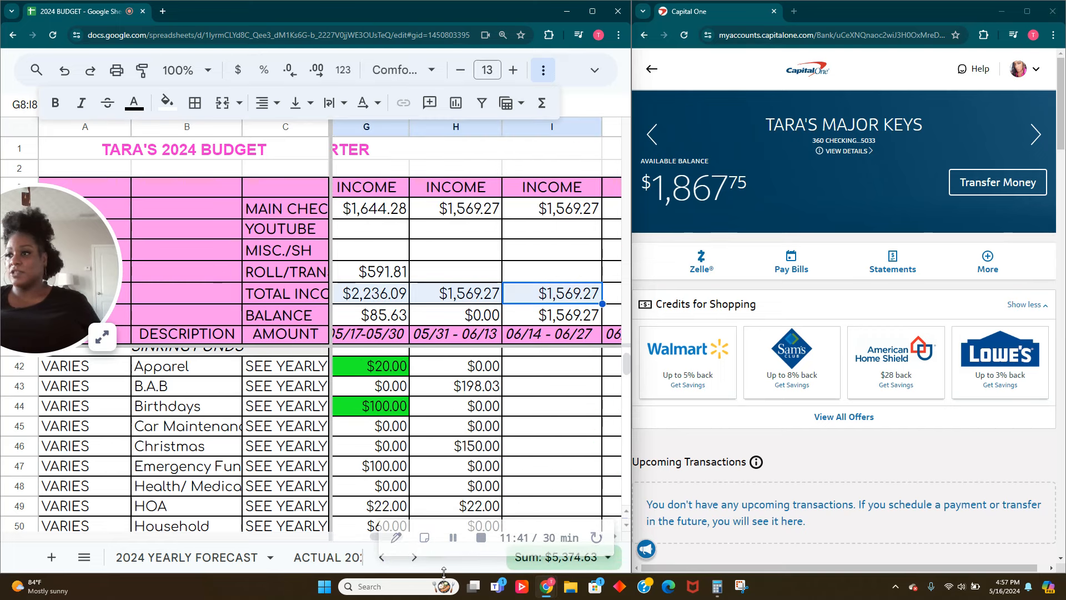
left_click_drag(375, 537, 366, 537)
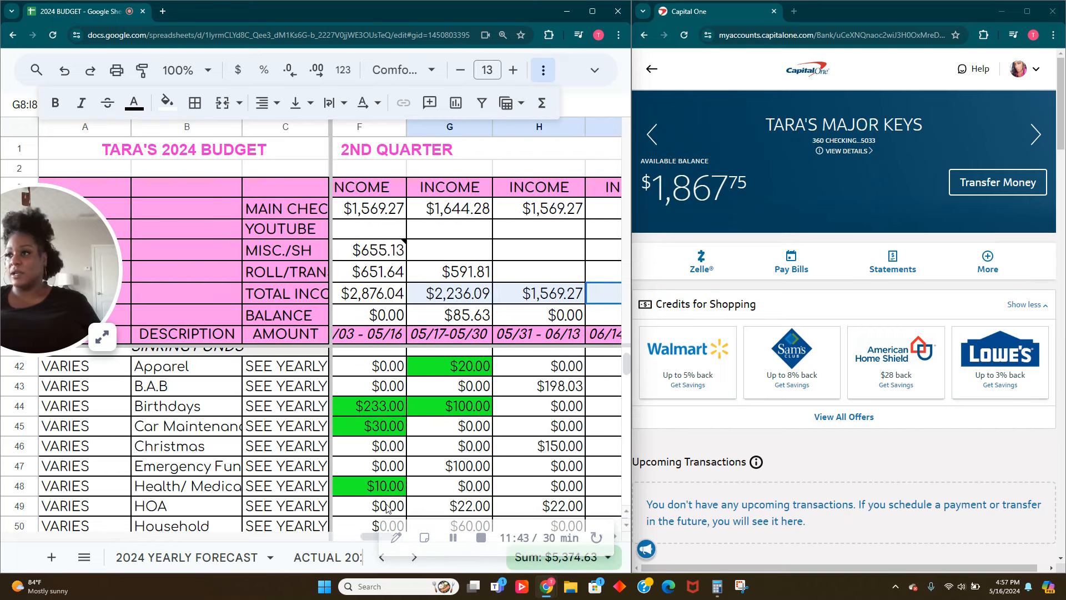
left_click(431, 323)
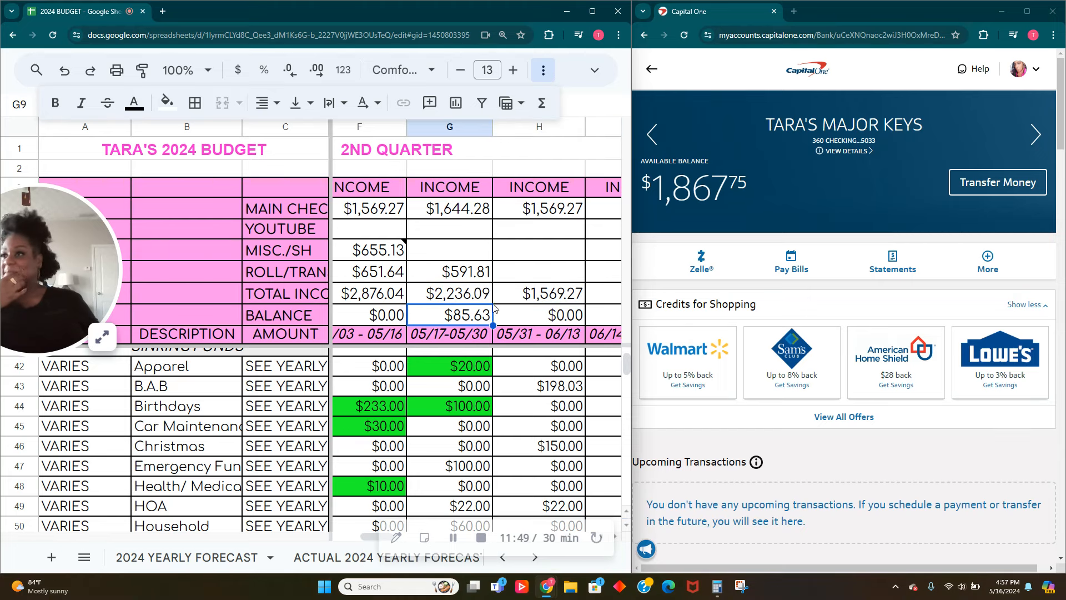
left_click(474, 299)
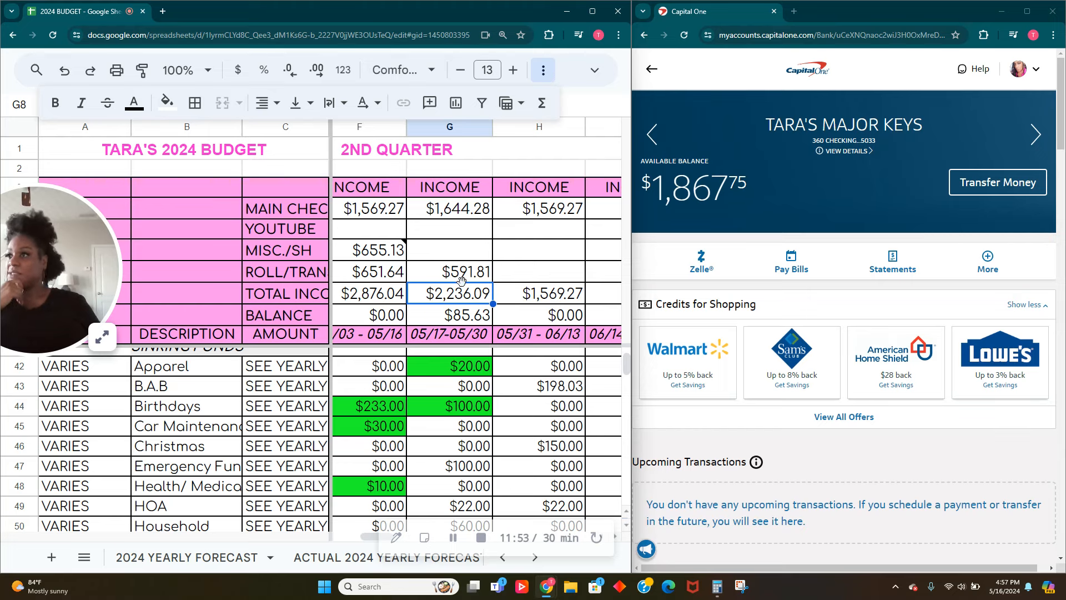
left_click_drag(462, 280, 466, 210)
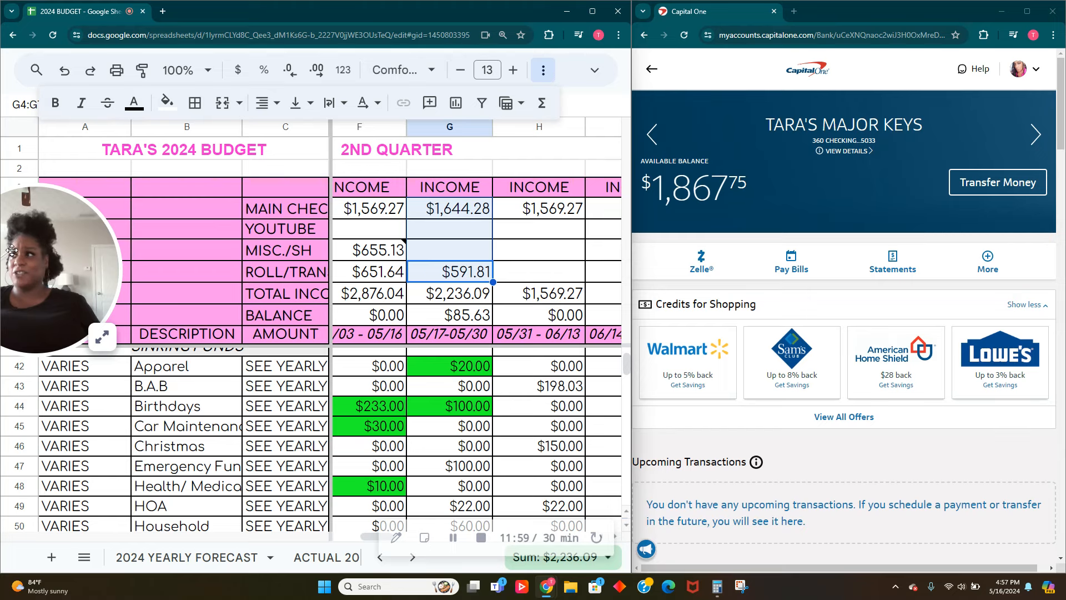
left_click_drag(35, 255, 40, 107)
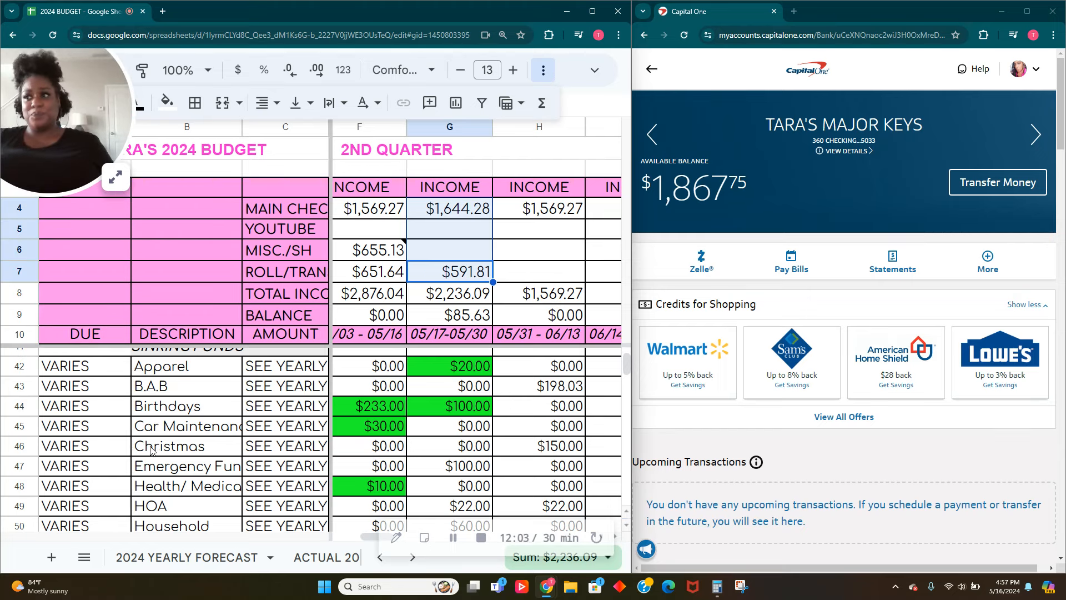
Select the 05/17-05/30 Emergency Fund amount in the budget and start a transfer from Major Keys checking to the Emergency Fund 3K account
left_click(451, 427)
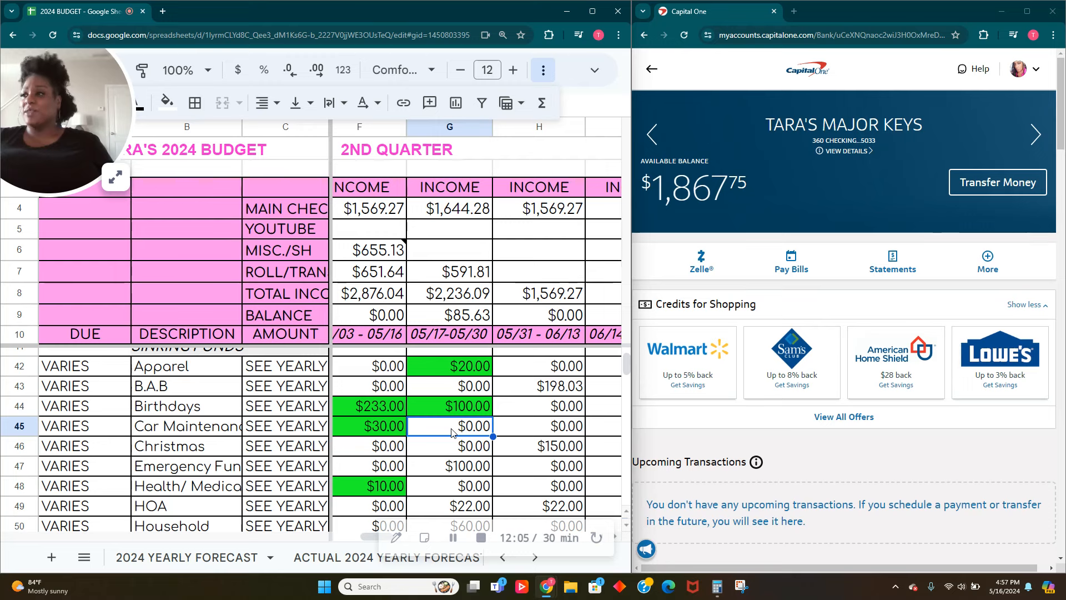
left_click(447, 450)
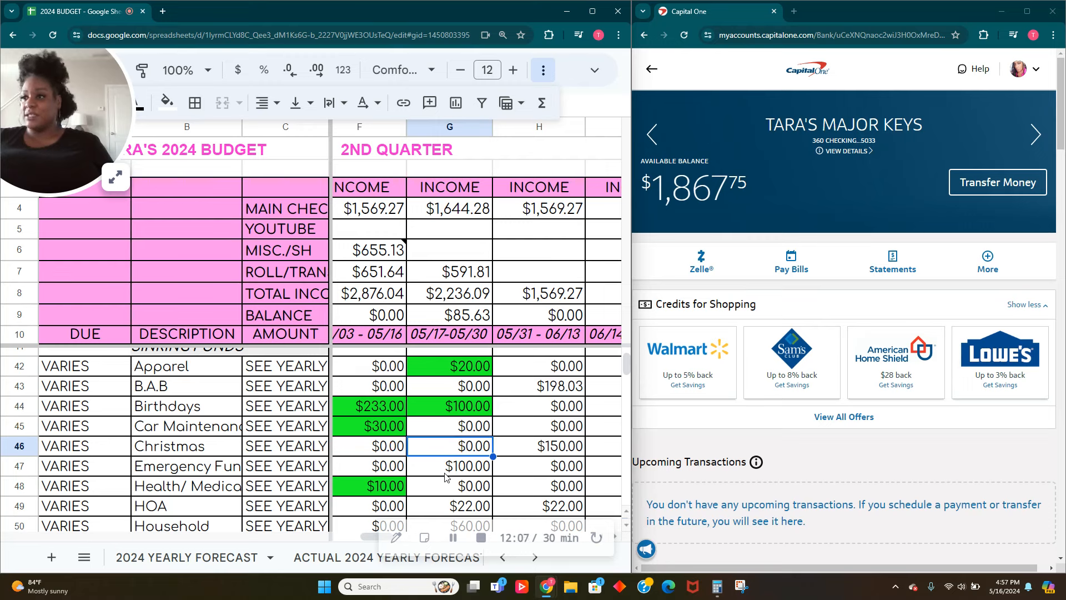
left_click(446, 469)
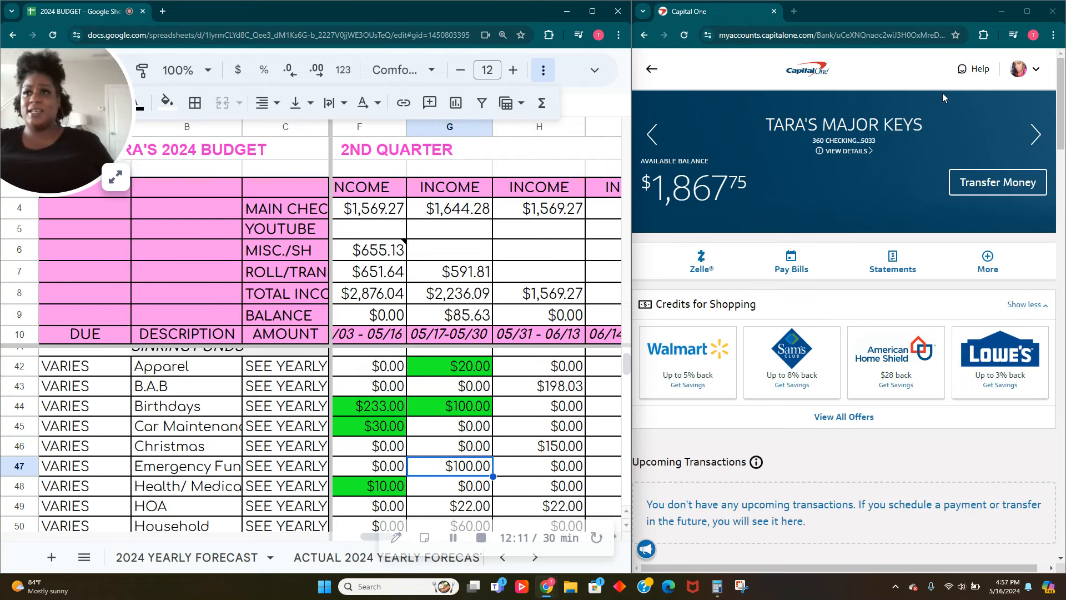
left_click(994, 189)
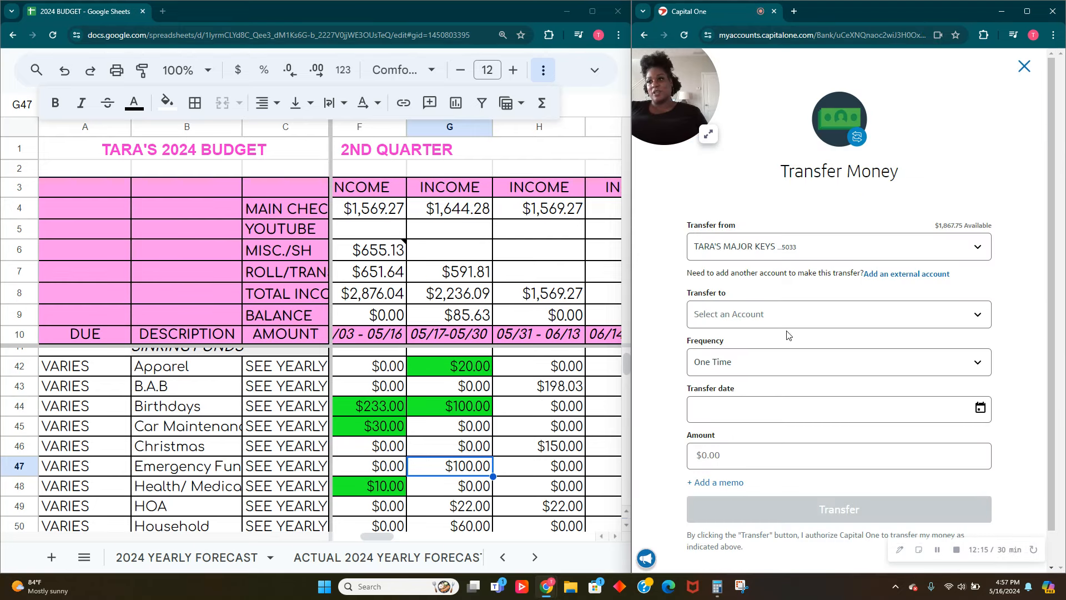
left_click(787, 322)
scroll(794, 383, "down", 3)
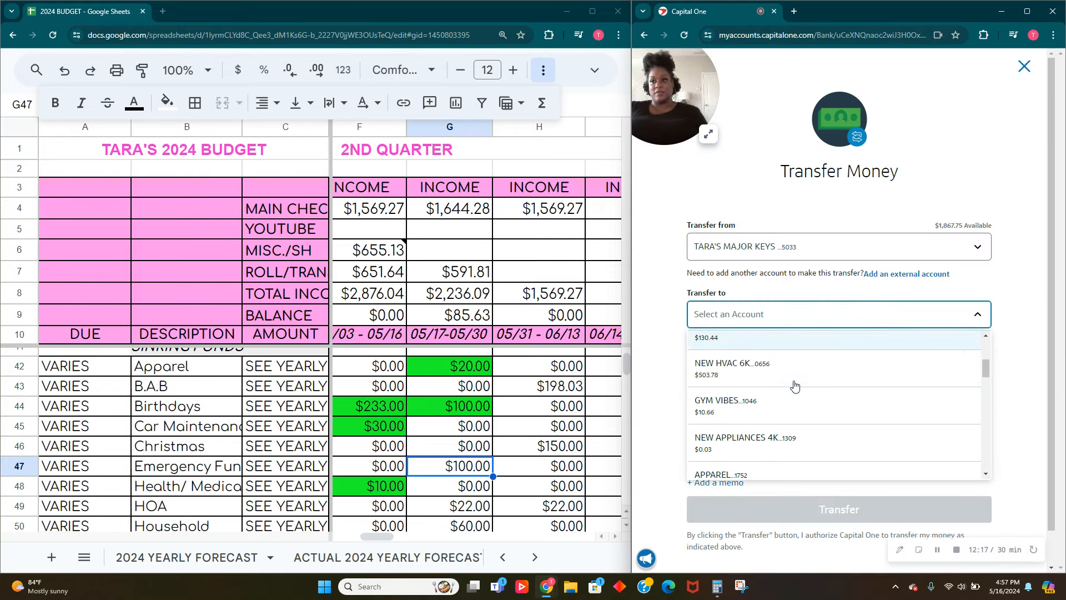
scroll(794, 385, "down", 4)
left_click(794, 384)
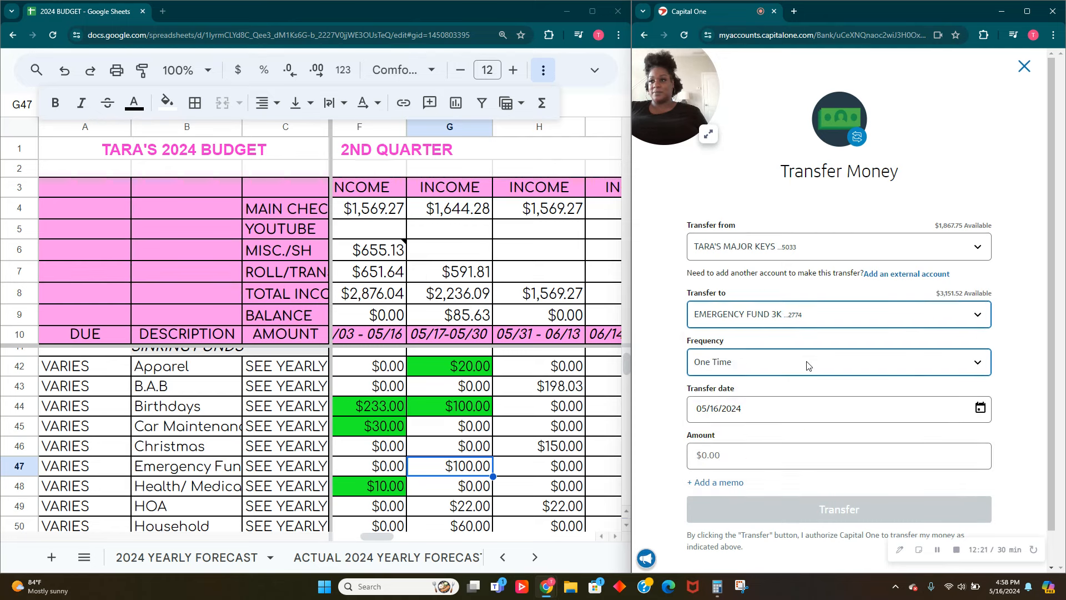
Submit the Emergency Fund 3K transfer for $100.00 with the memo EF and close its confirmation
left_click(756, 453)
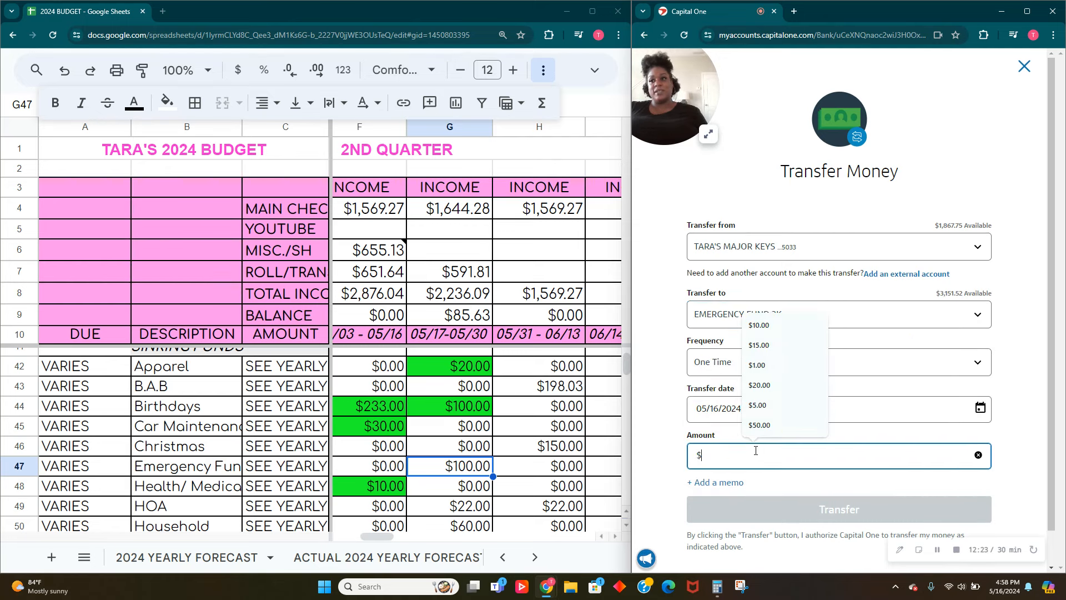
type("100.00")
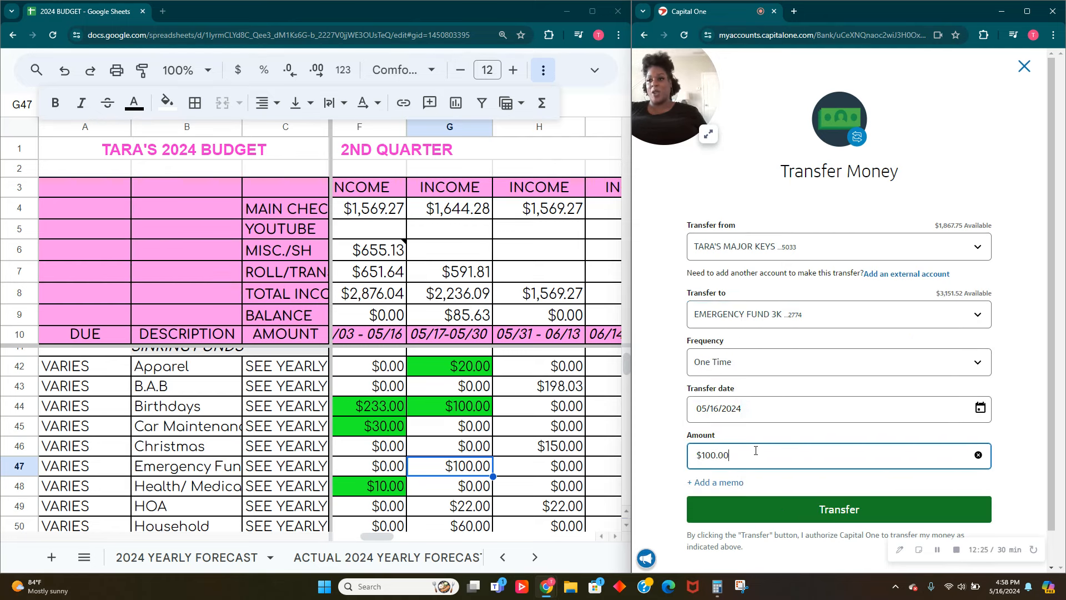
left_click(736, 484)
type("EF")
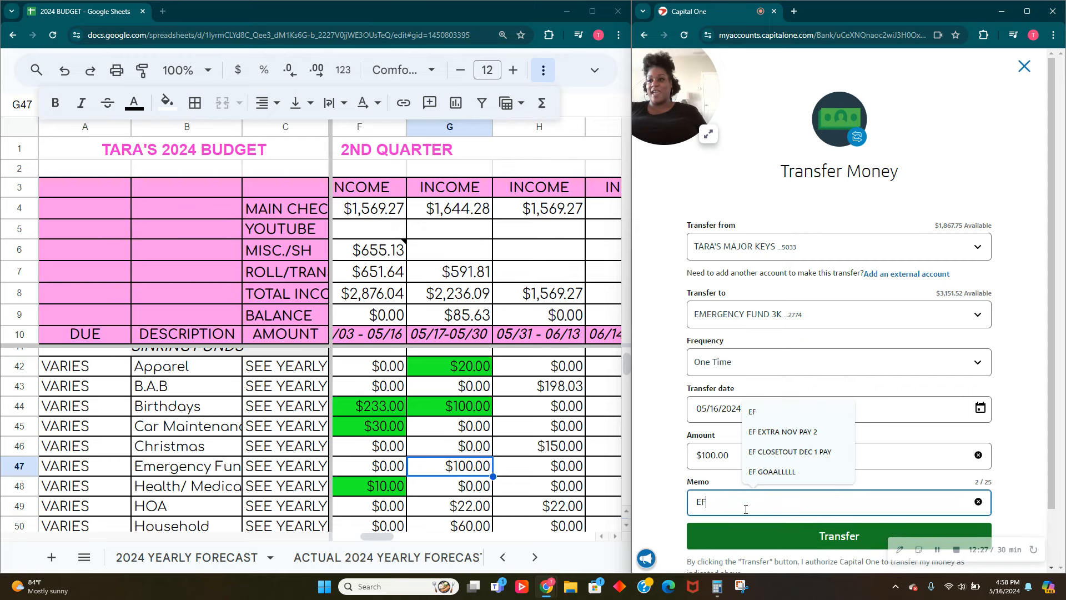
left_click(786, 534)
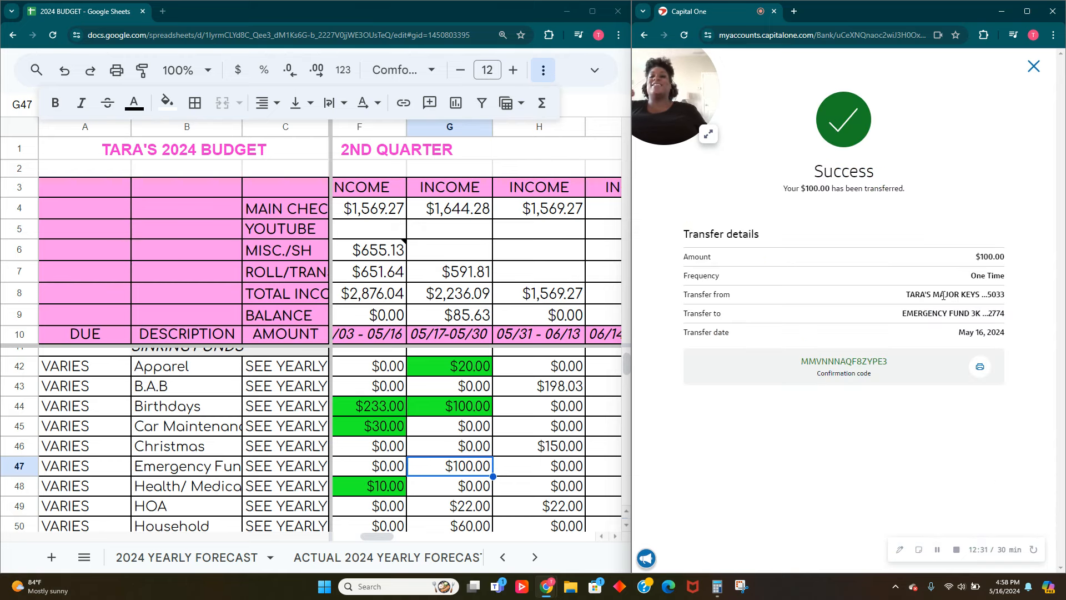
left_click(1033, 68)
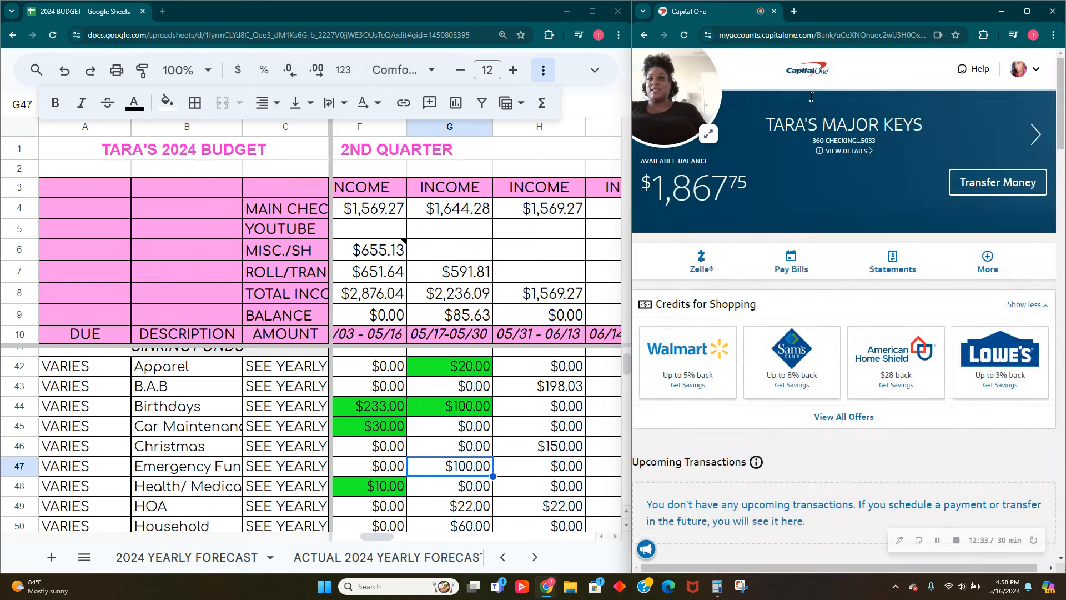
Check the Emergency Fund 3K balance among the bank accounts and compare it with 1569.27 + 1644.28 in the Calculator
scroll(808, 206, "down", 15)
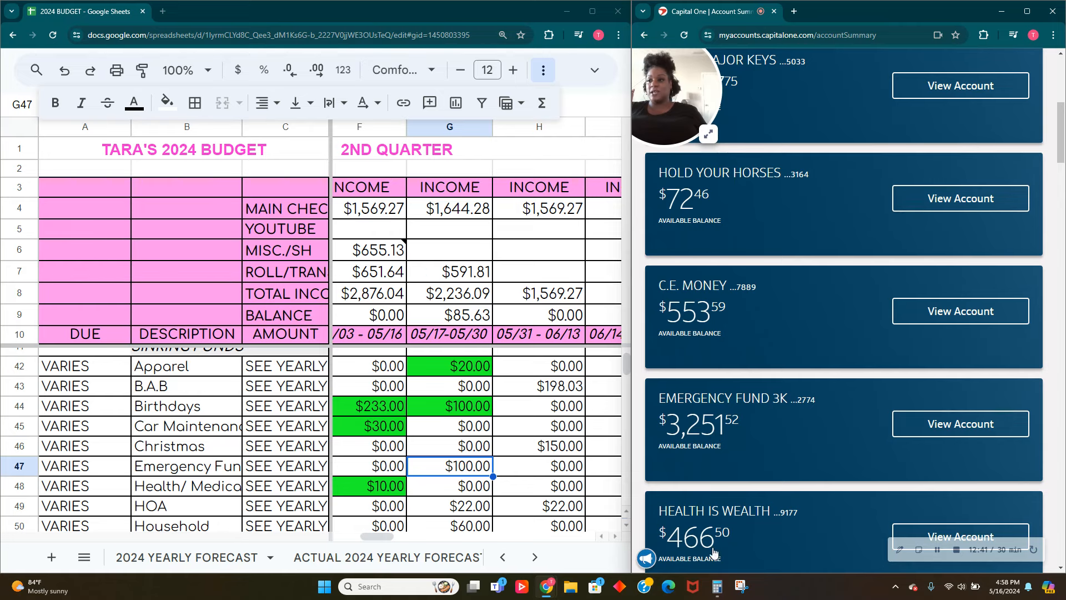
left_click(717, 587)
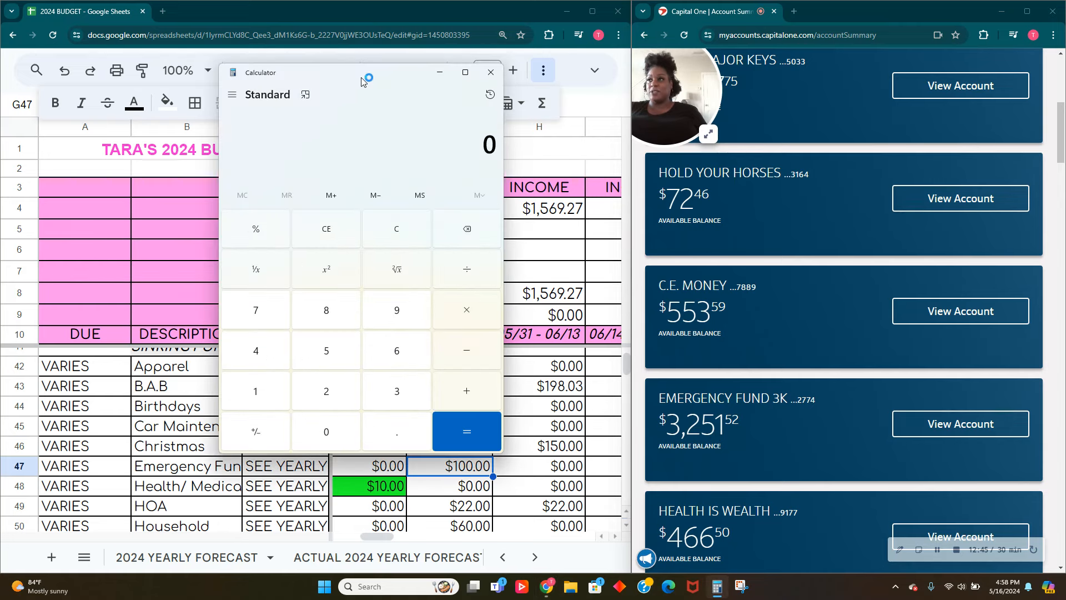
left_click_drag(361, 81, 187, 121)
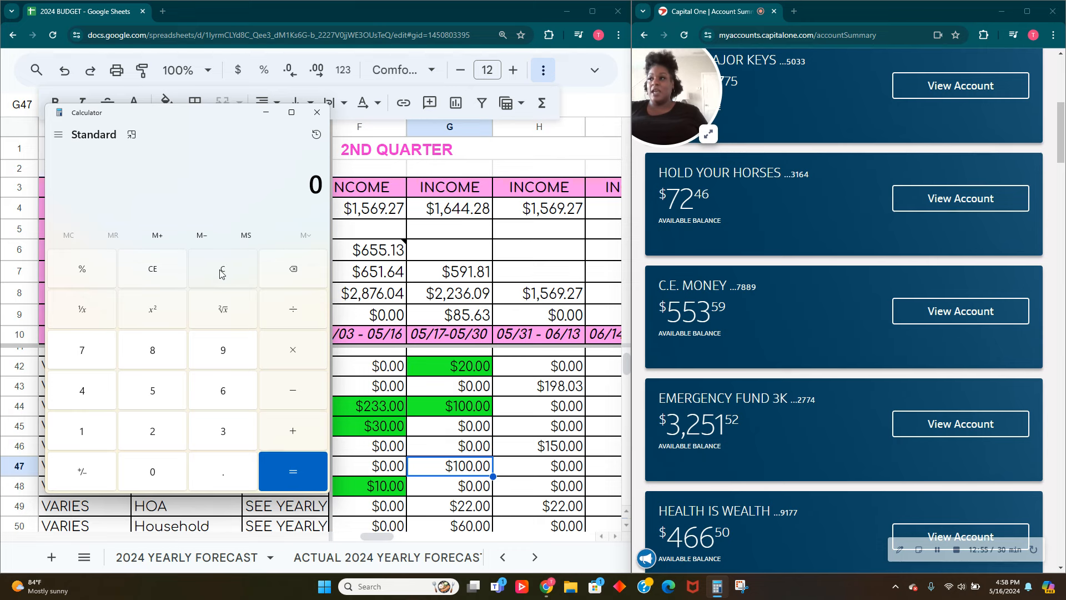
type("569.2")
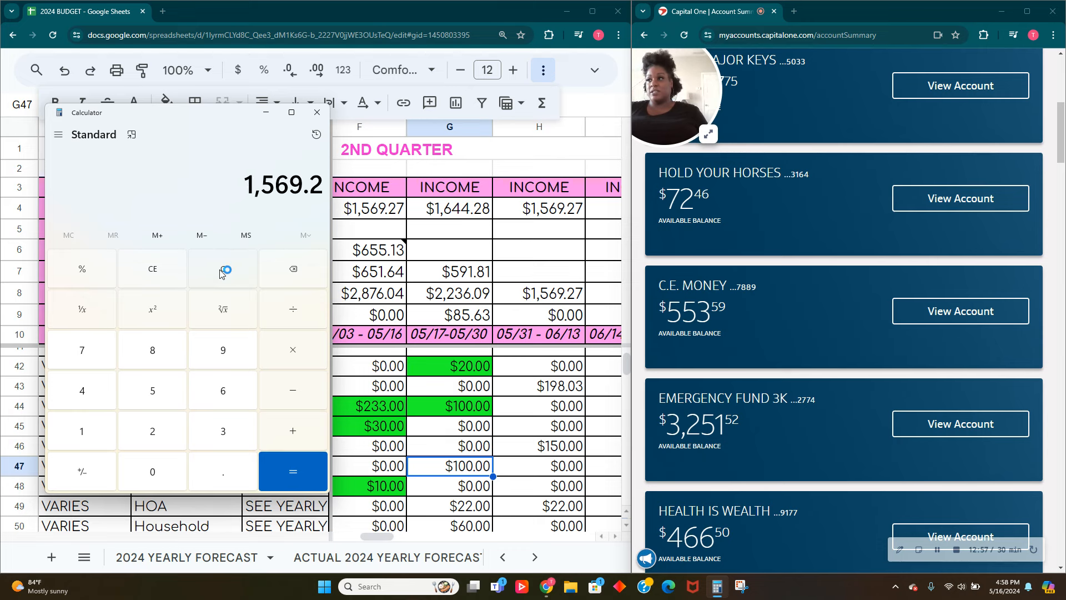
type("7 + 1644.28")
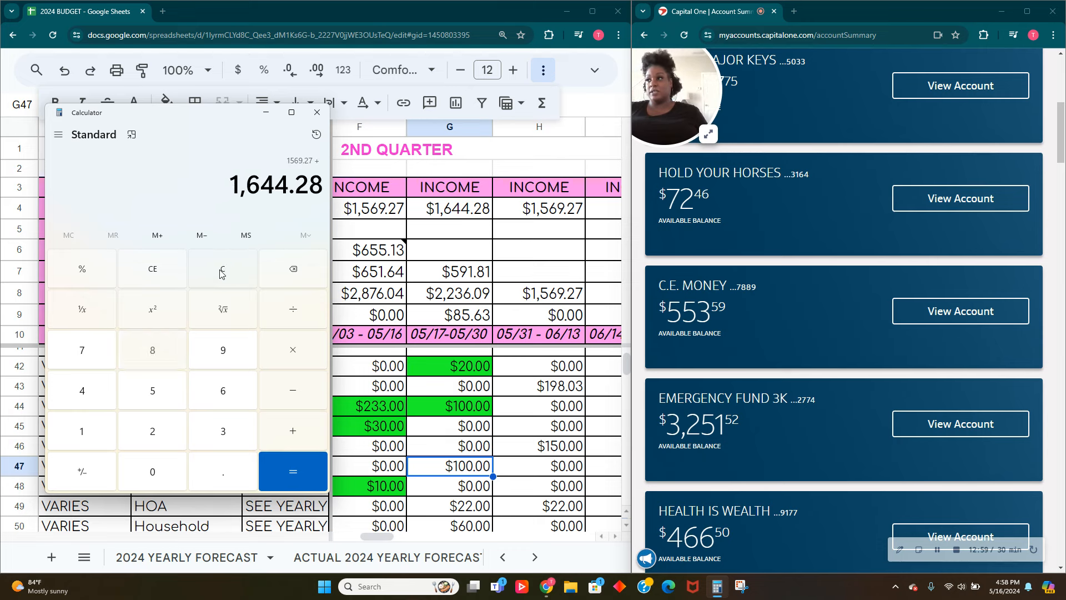
key("Return")
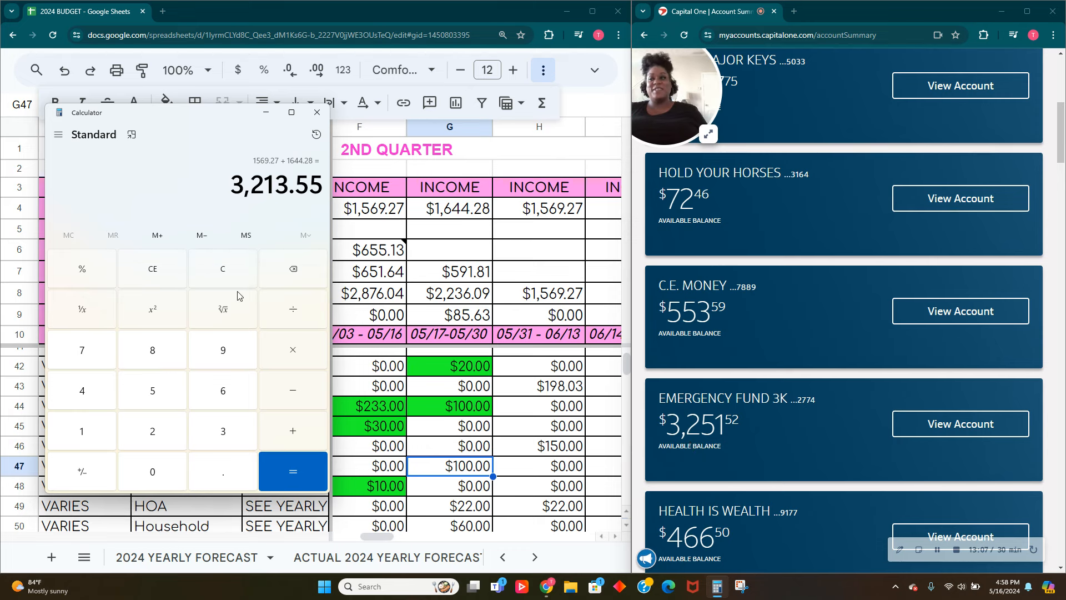
left_click(189, 268)
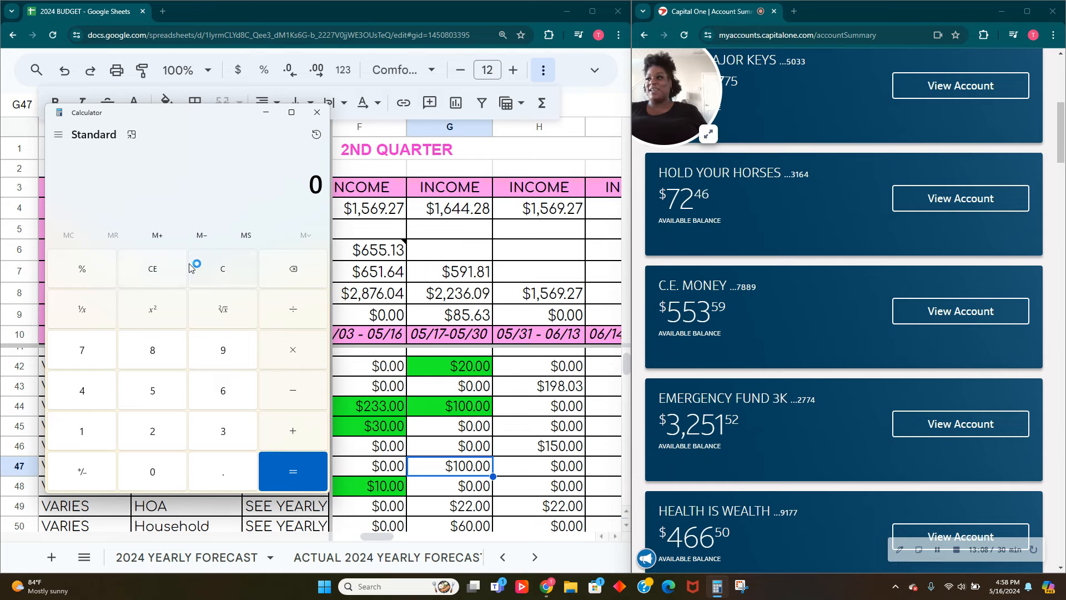
left_click(266, 112)
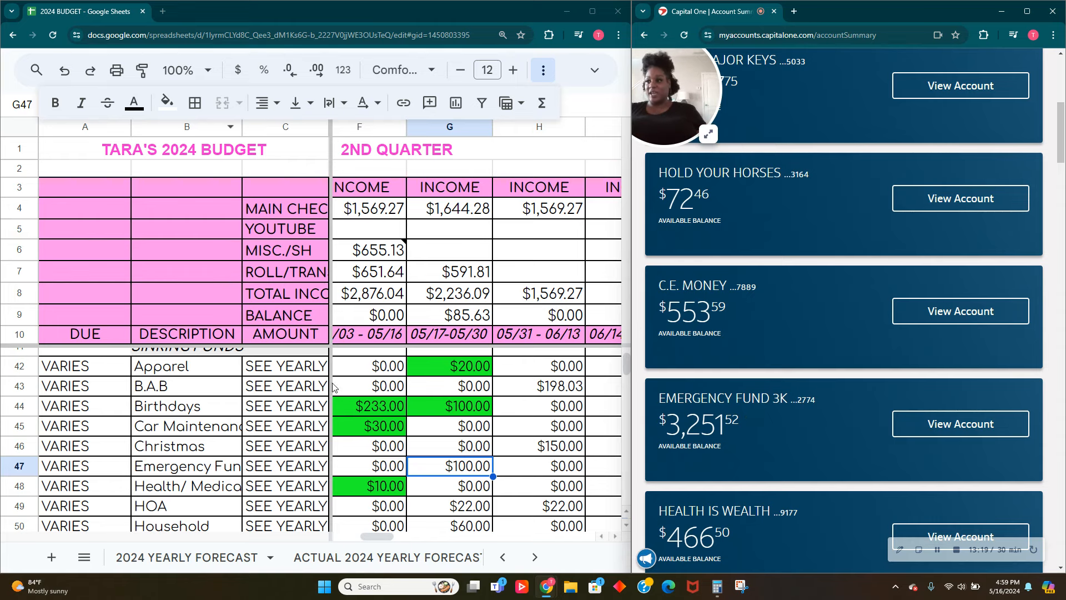
Reopen the Major Keys checking account and fill the 05/17-05/30 Emergency Fund amount in the budget sheet with green
scroll(864, 302, "up", 7)
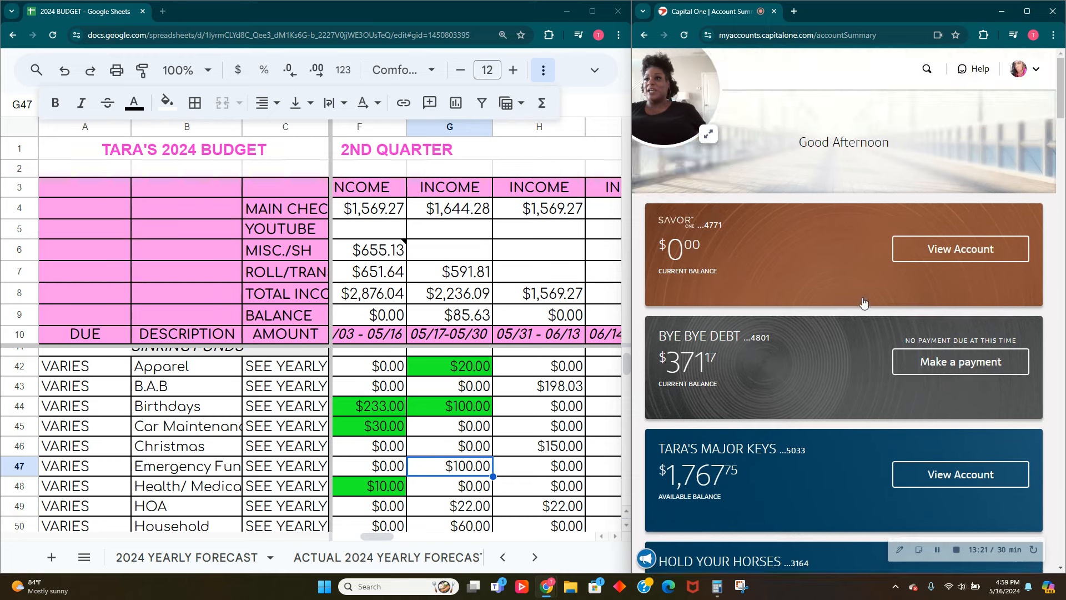
left_click(760, 486)
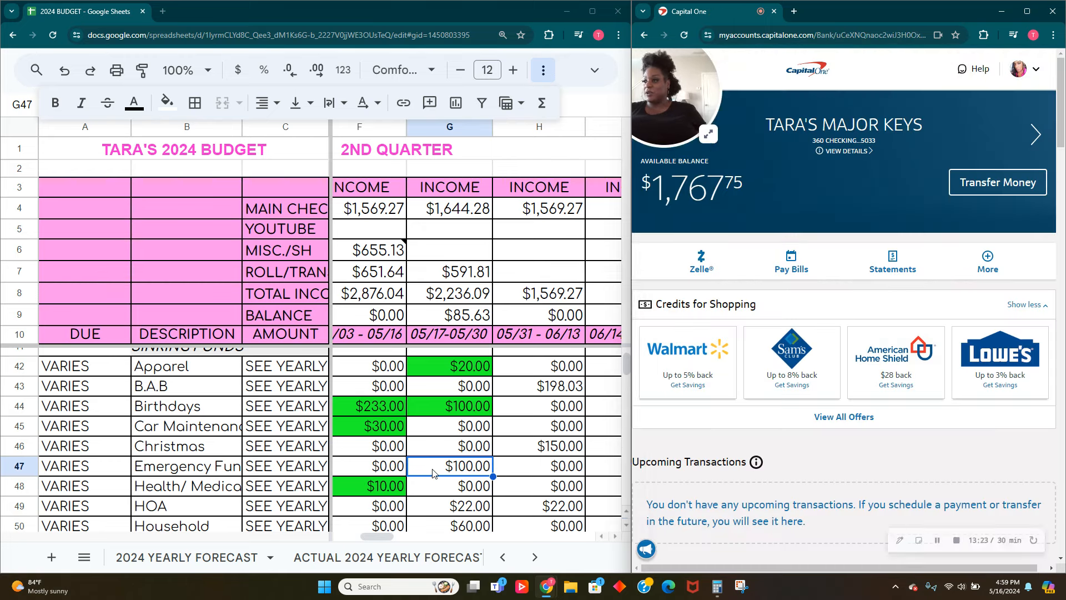
left_click(173, 103)
left_click(247, 181)
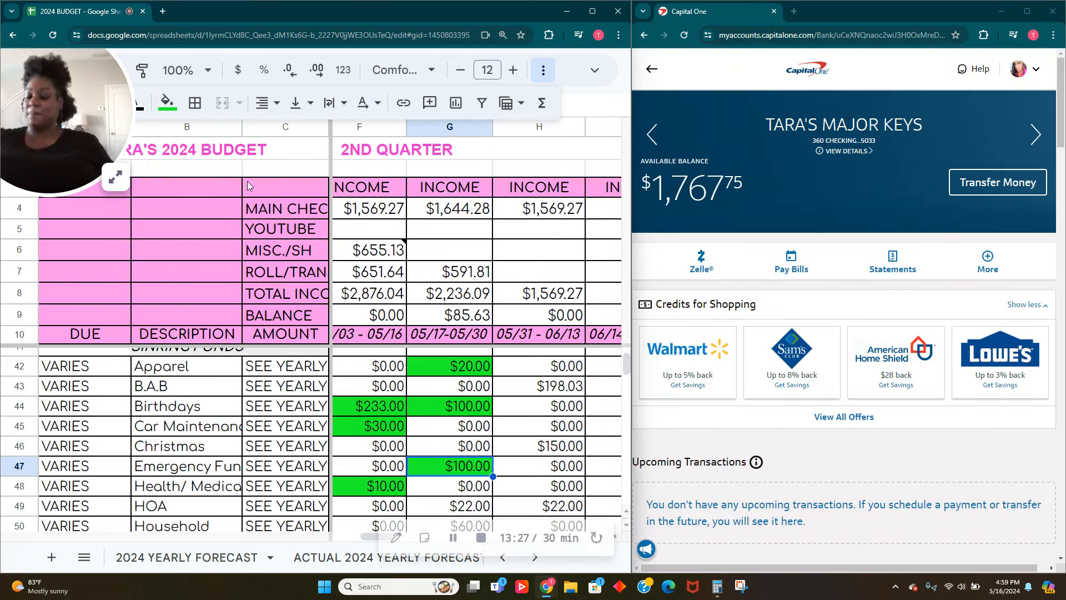
Select the 05/17-05/30 HOA amount in the budget and start a transfer from Major Keys checking to the HOA account
scroll(451, 441, "down", 1)
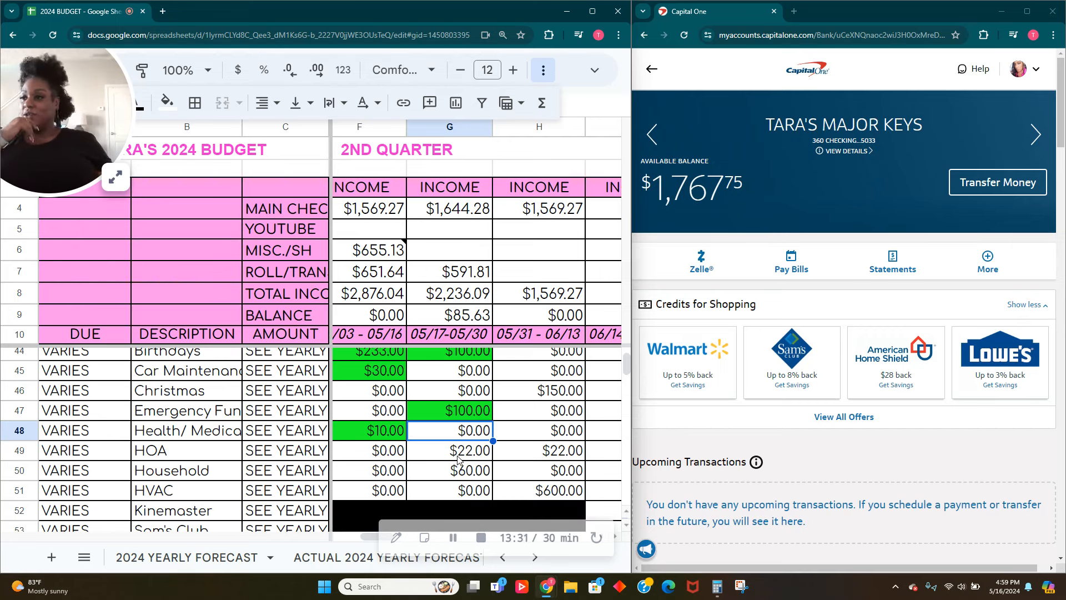
left_click(457, 456)
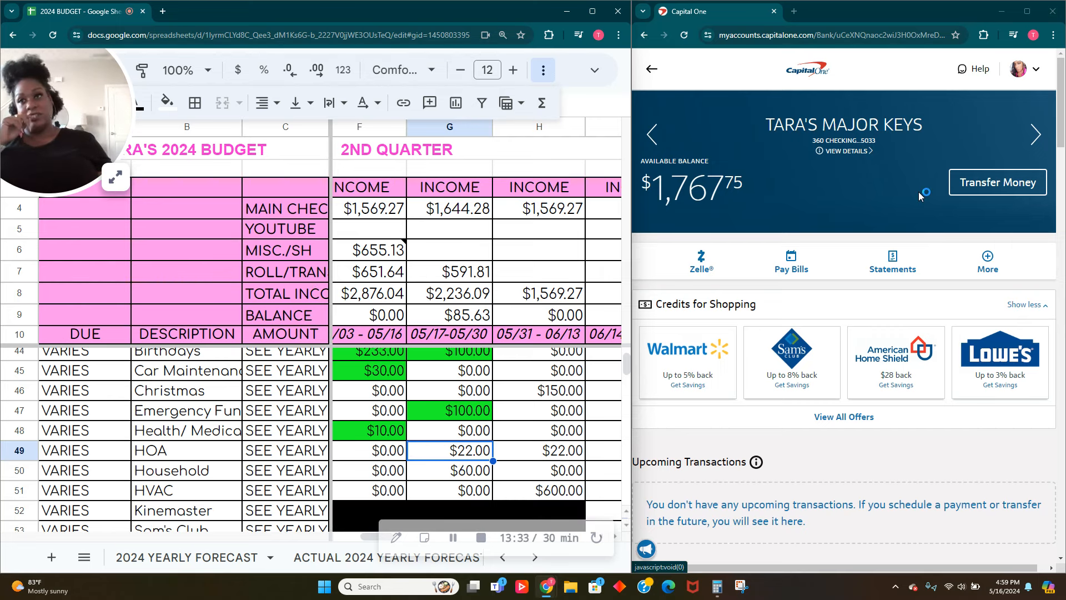
left_click(990, 199)
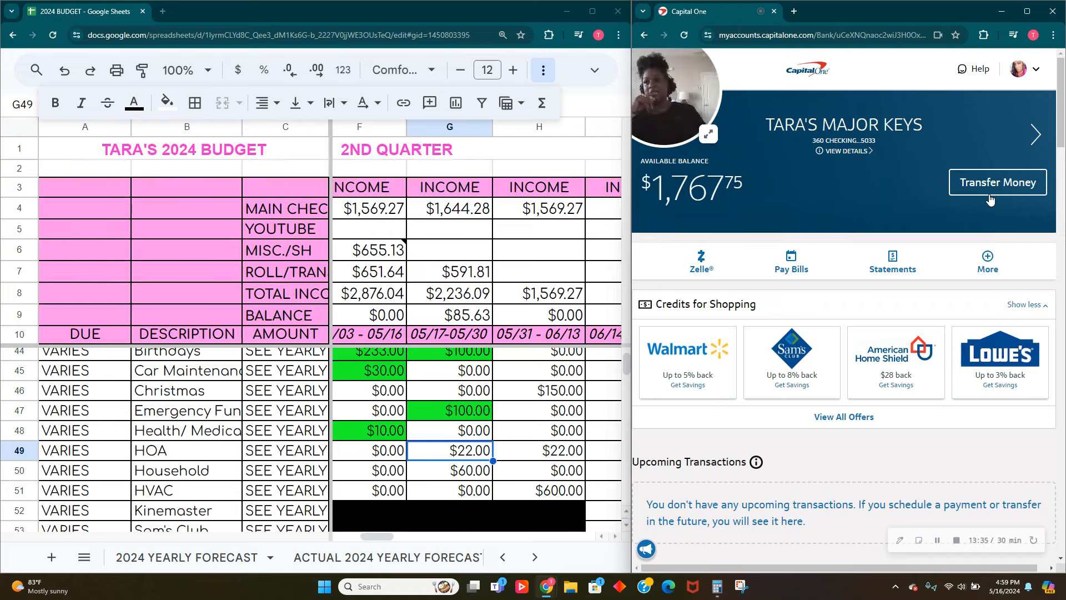
left_click(989, 200)
left_click(808, 327)
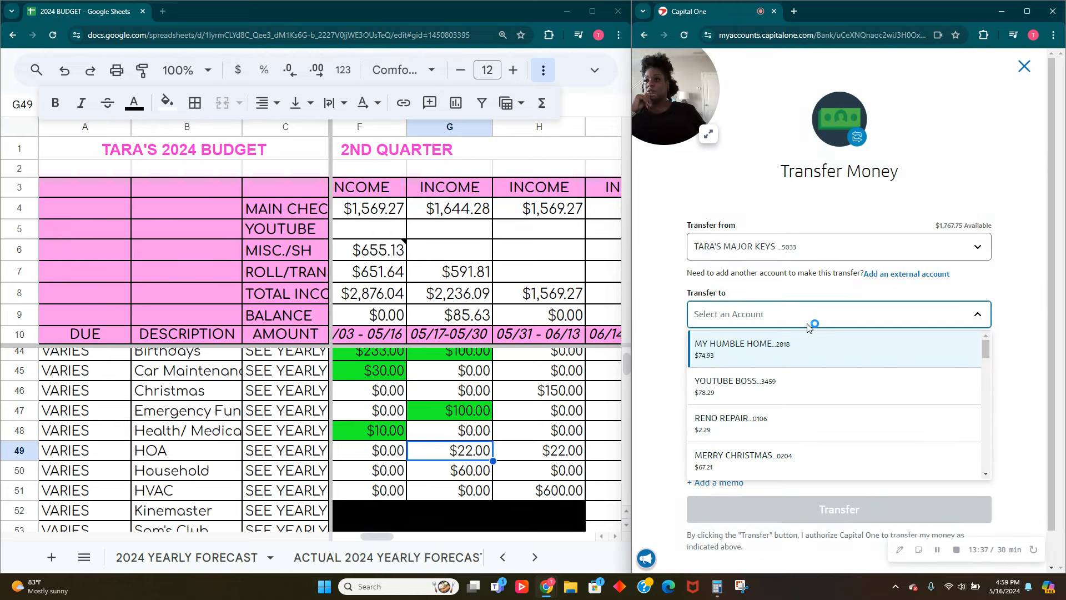
scroll(798, 412, "down", 5)
scroll(798, 412, "down", 3)
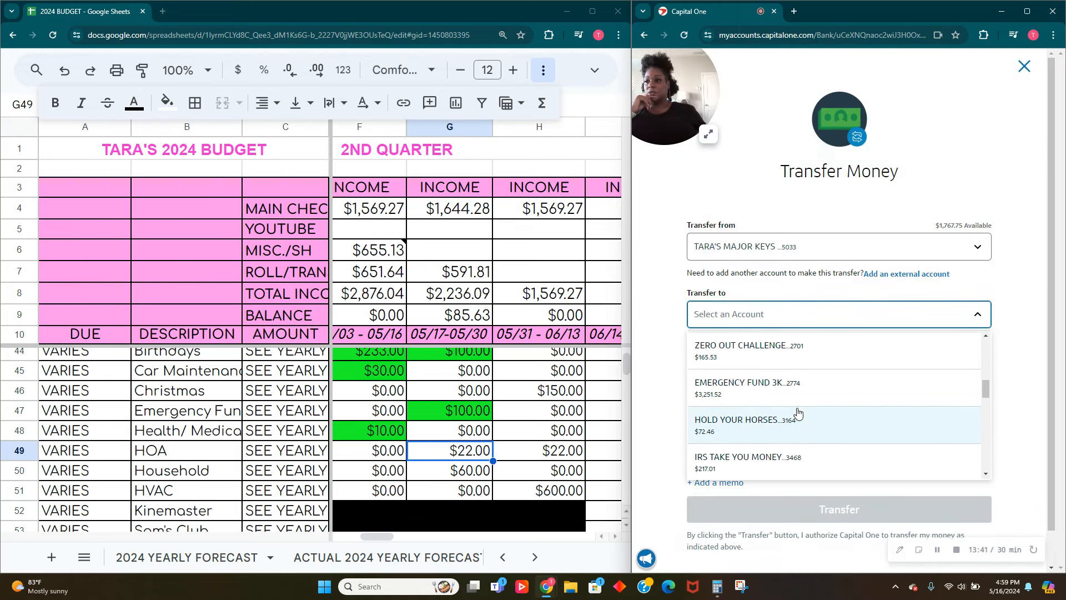
scroll(798, 412, "down", 5)
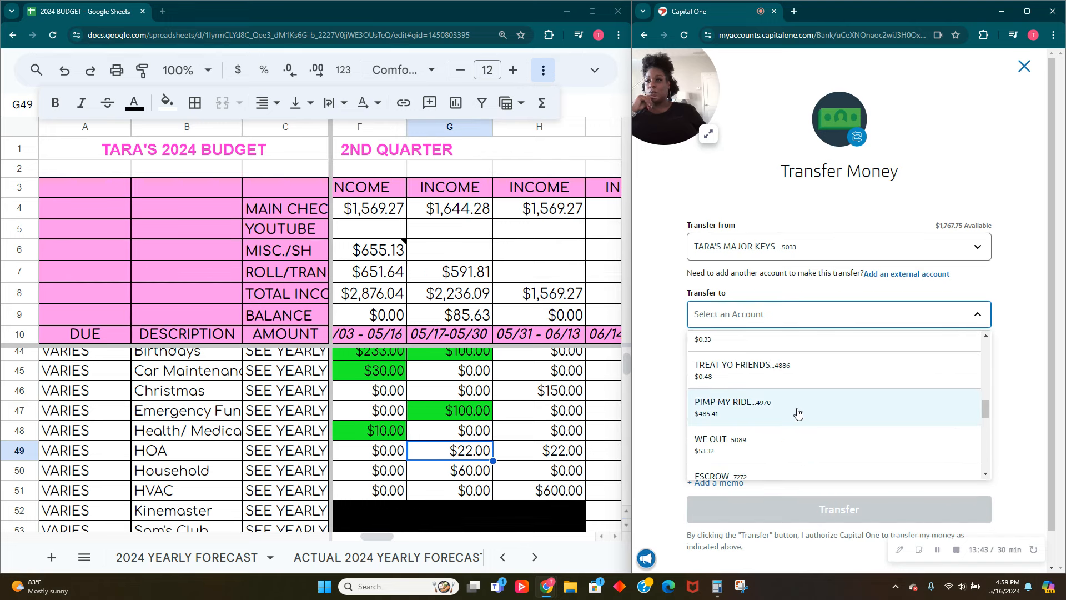
scroll(798, 412, "down", 5)
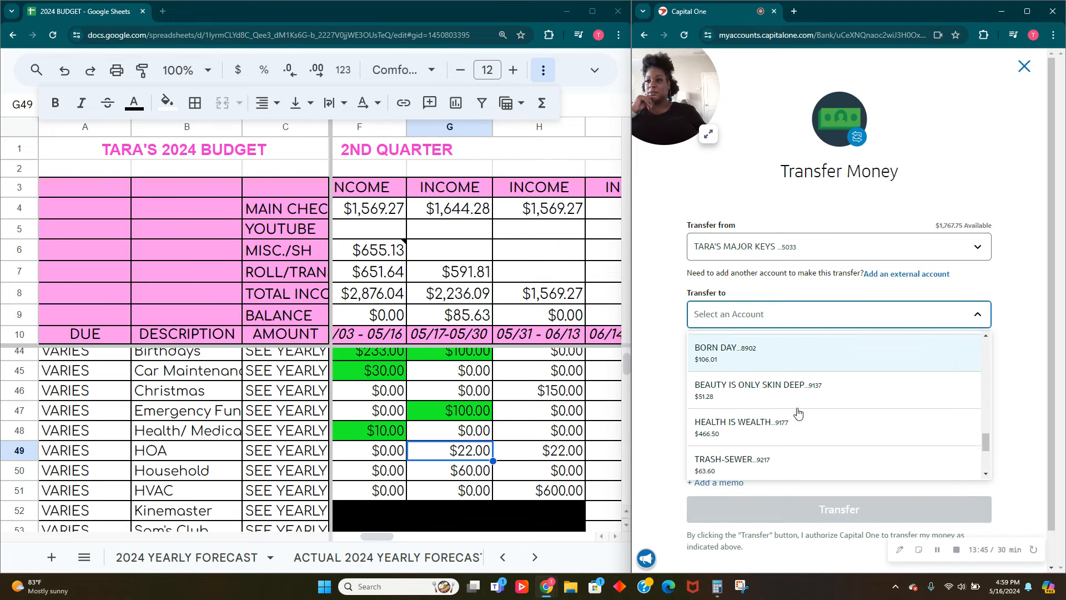
scroll(798, 412, "down", 1)
left_click(797, 408)
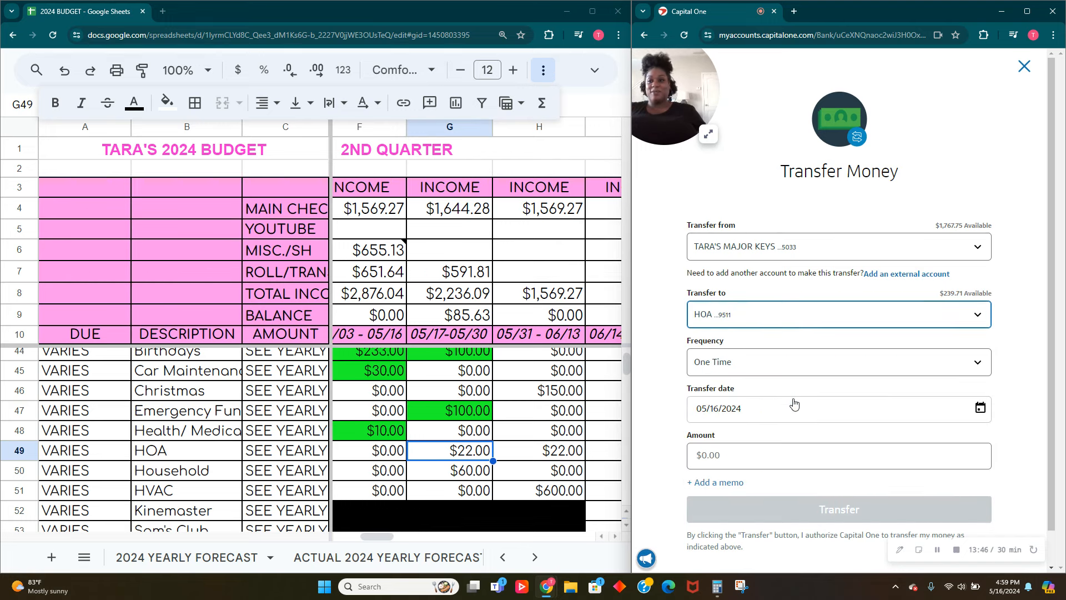
Set the HOA transfer amount to $22.00, add the memo HOA and submit the transfer
left_click(771, 448)
type("22.00")
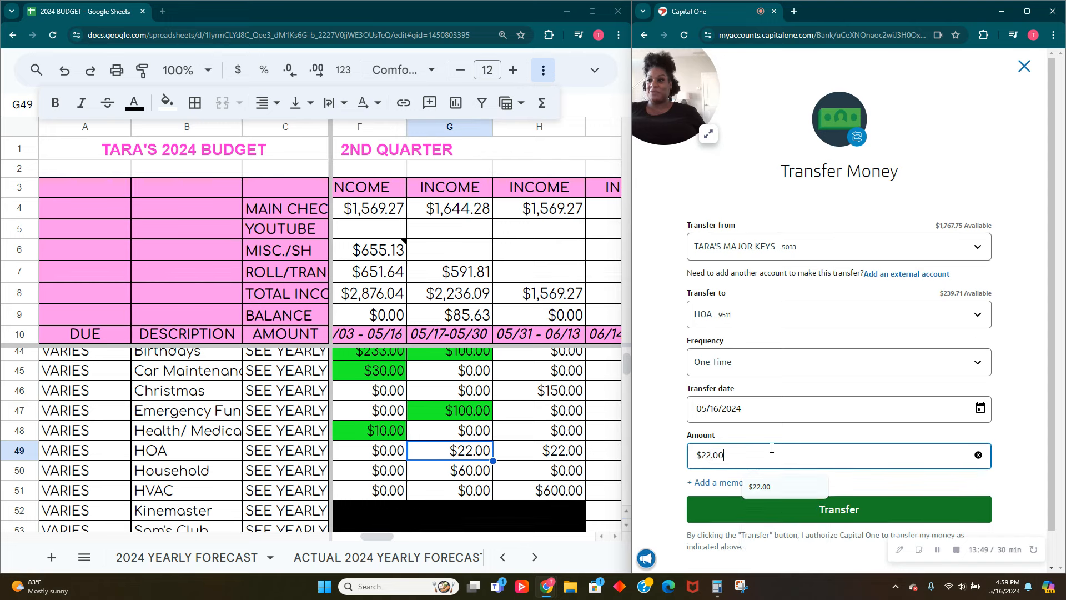
left_click(708, 495)
left_click(716, 482)
left_click(740, 506)
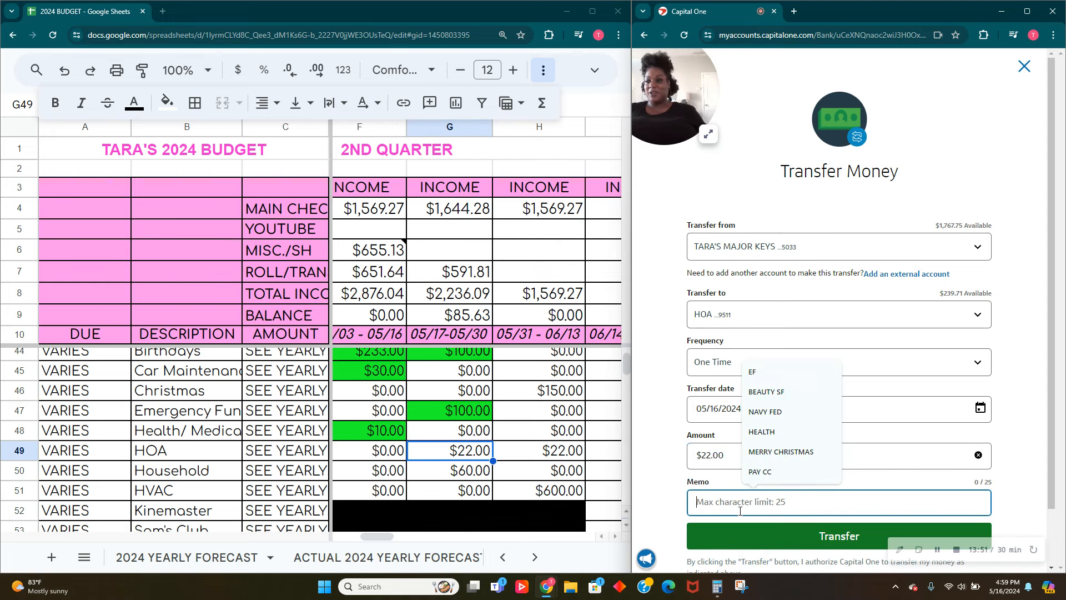
type("H")
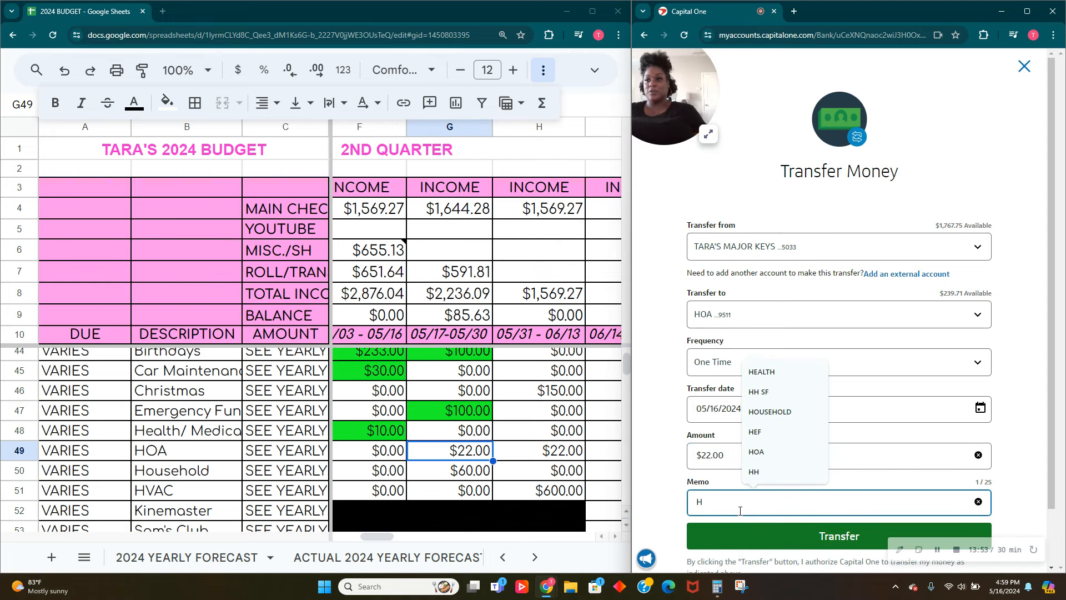
type("O")
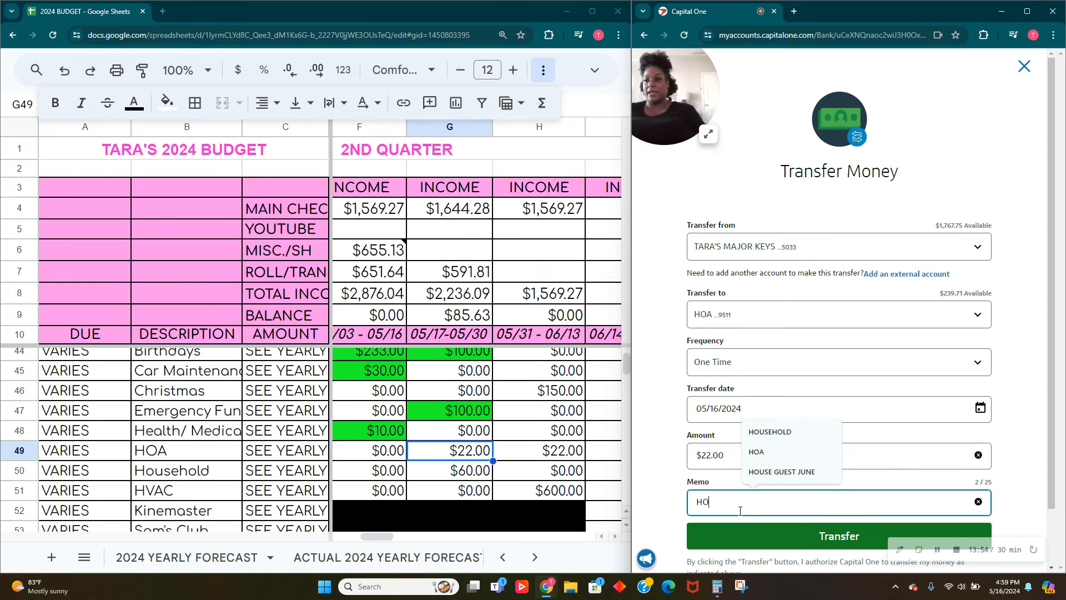
left_click(756, 451)
left_click(853, 542)
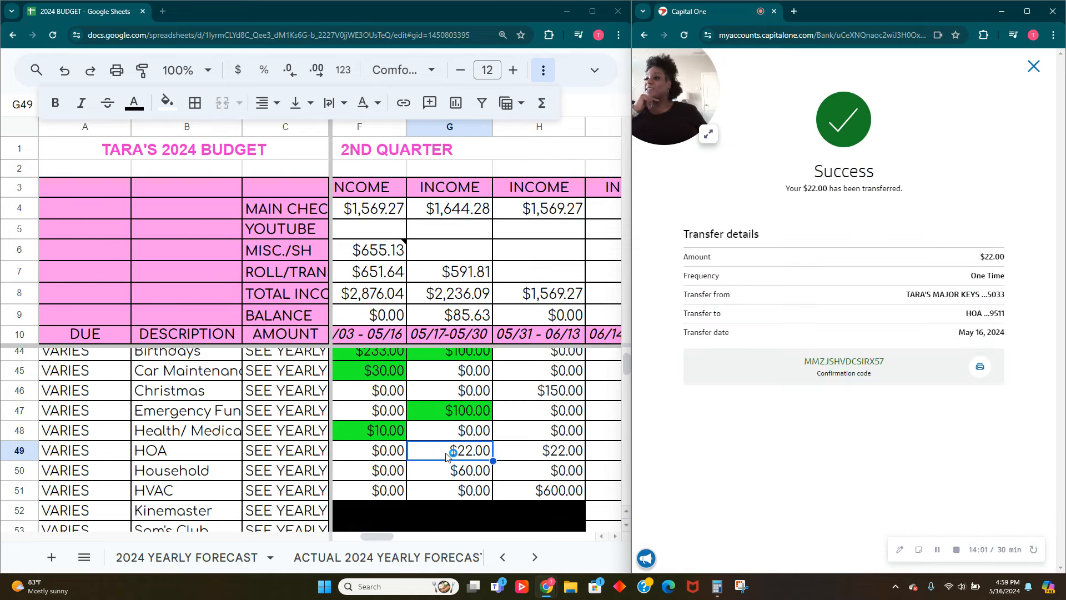
Fill the 05/17-05/30 HOA amount in the budget sheet with green and select the Household amount in the same column
left_click(166, 102)
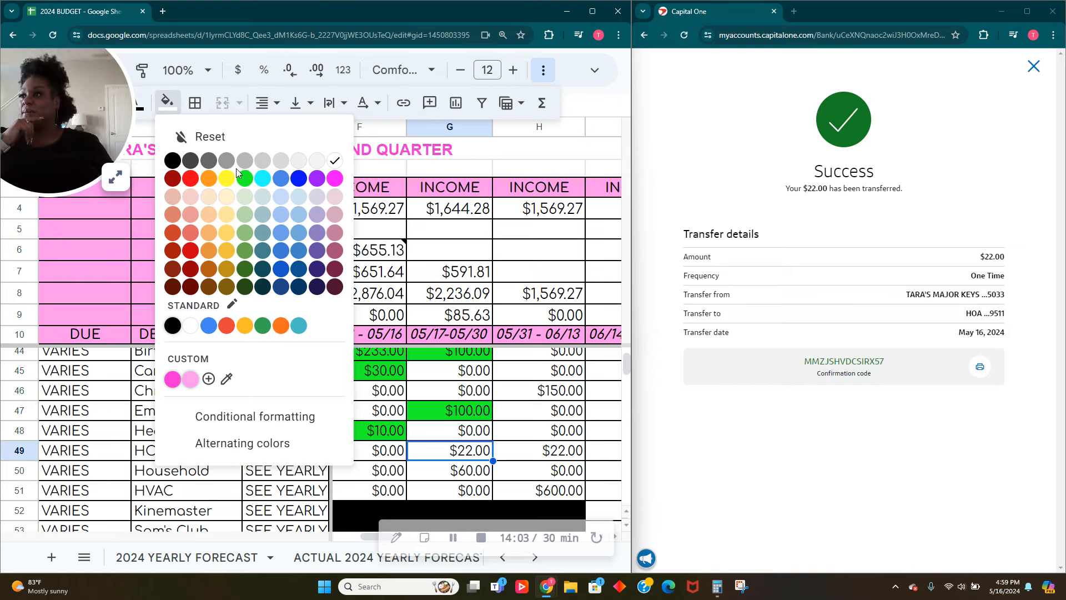
left_click(243, 179)
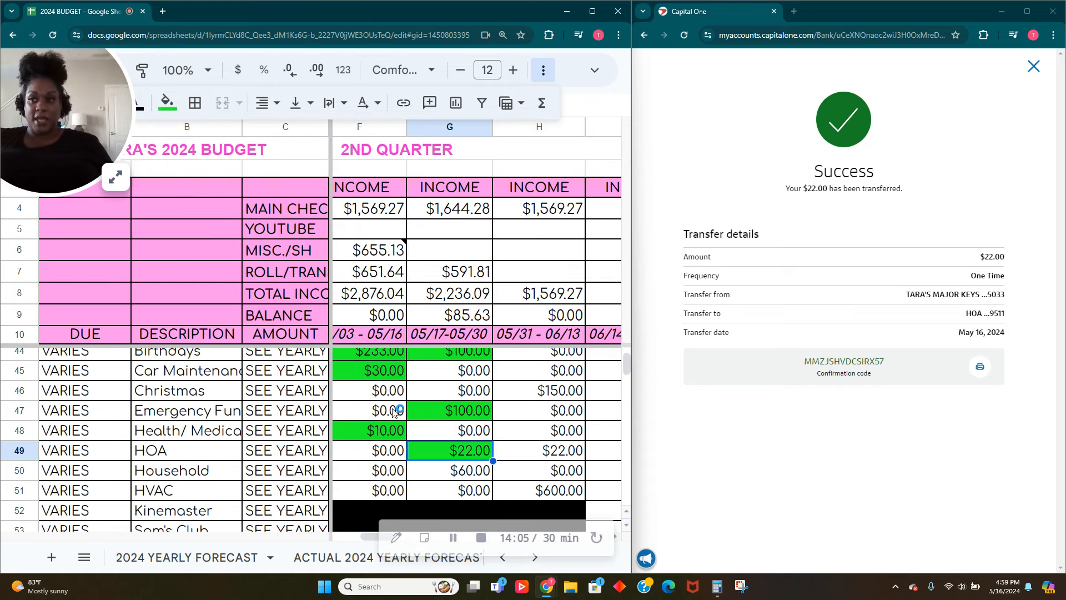
scroll(396, 415, "down", 1)
left_click(436, 417)
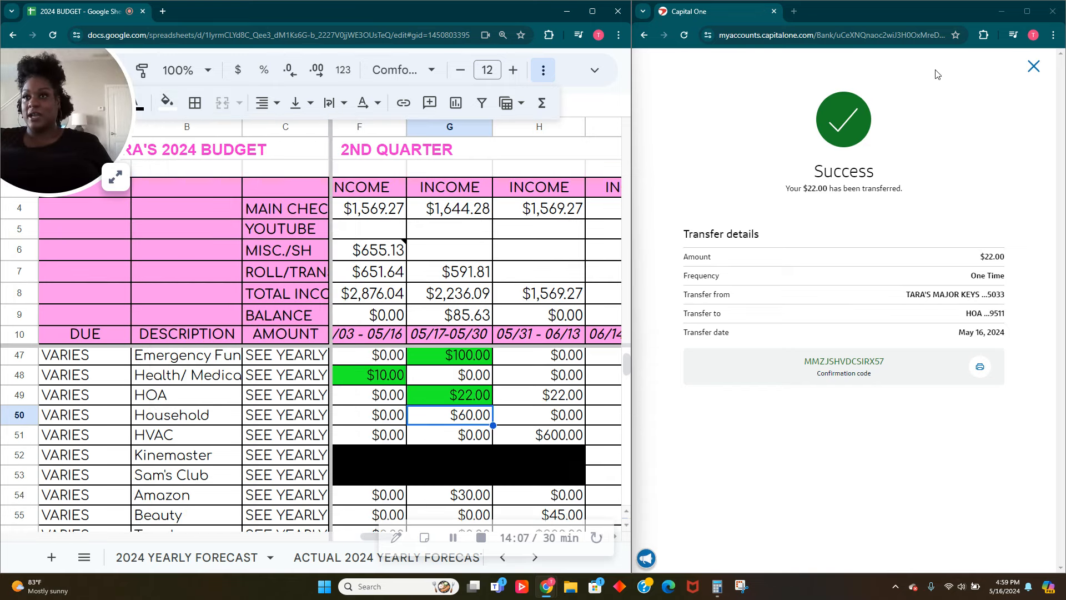
Close the HOA transfer confirmation and start a new transfer from Major Keys checking to the Household Bulk Buys account
left_click(1034, 67)
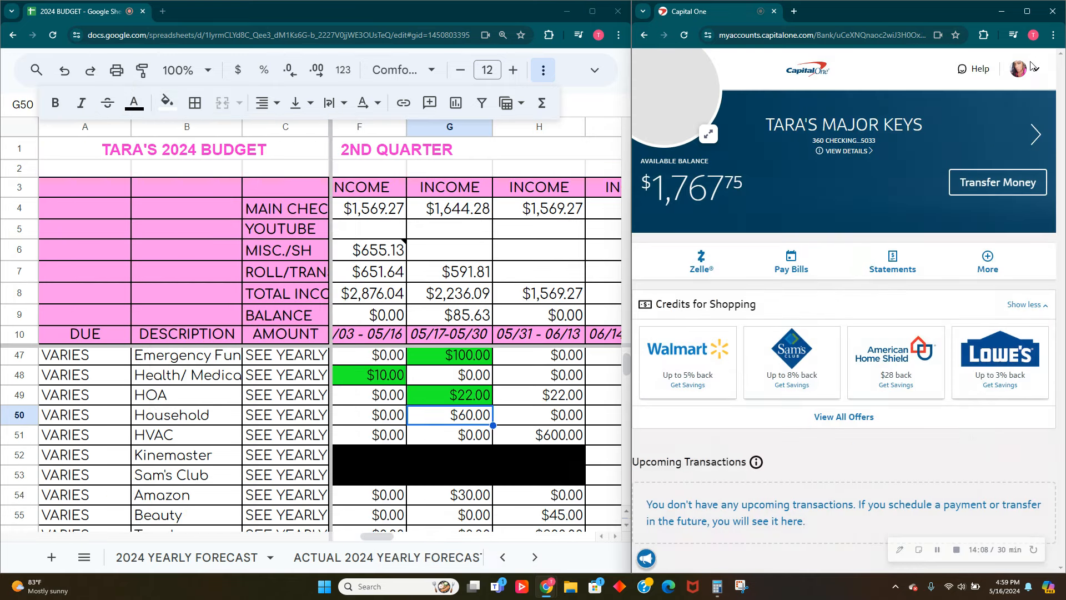
left_click(969, 189)
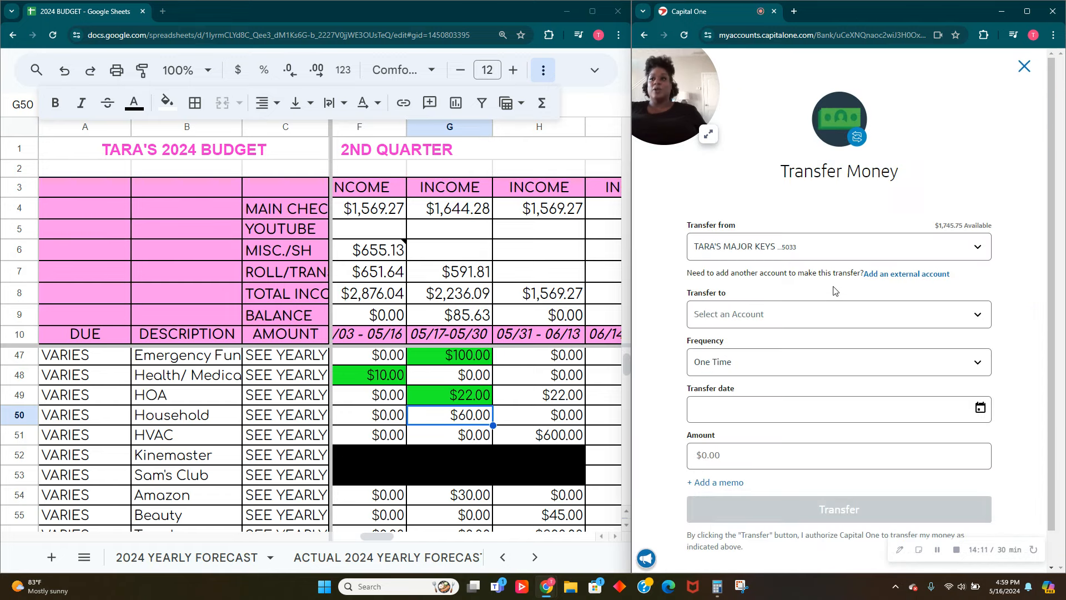
left_click(833, 314)
scroll(835, 372, "down", 2)
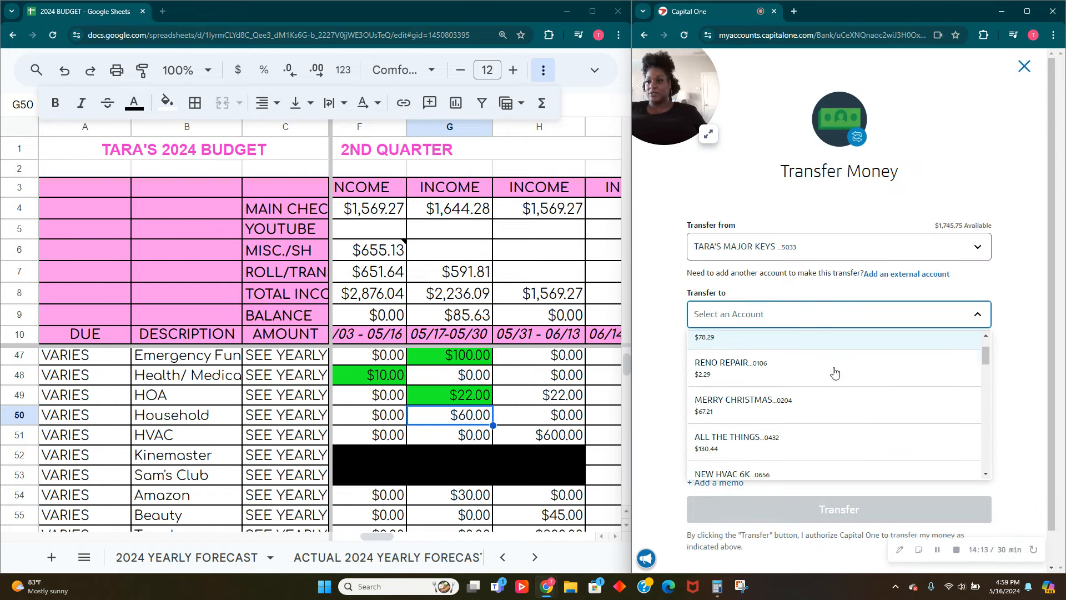
scroll(835, 372, "down", 5)
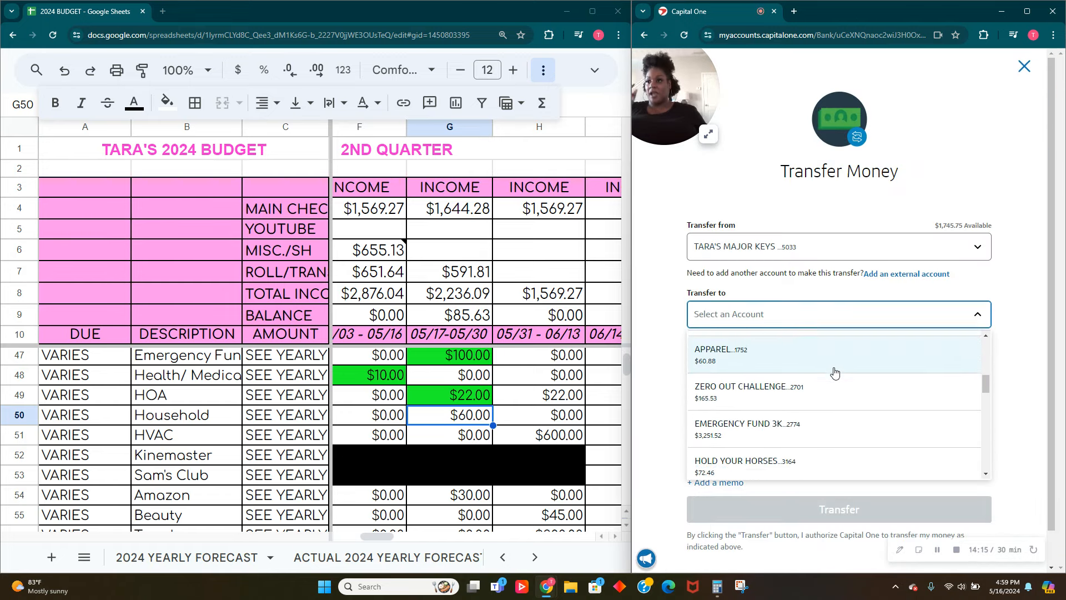
scroll(834, 373, "down", 3)
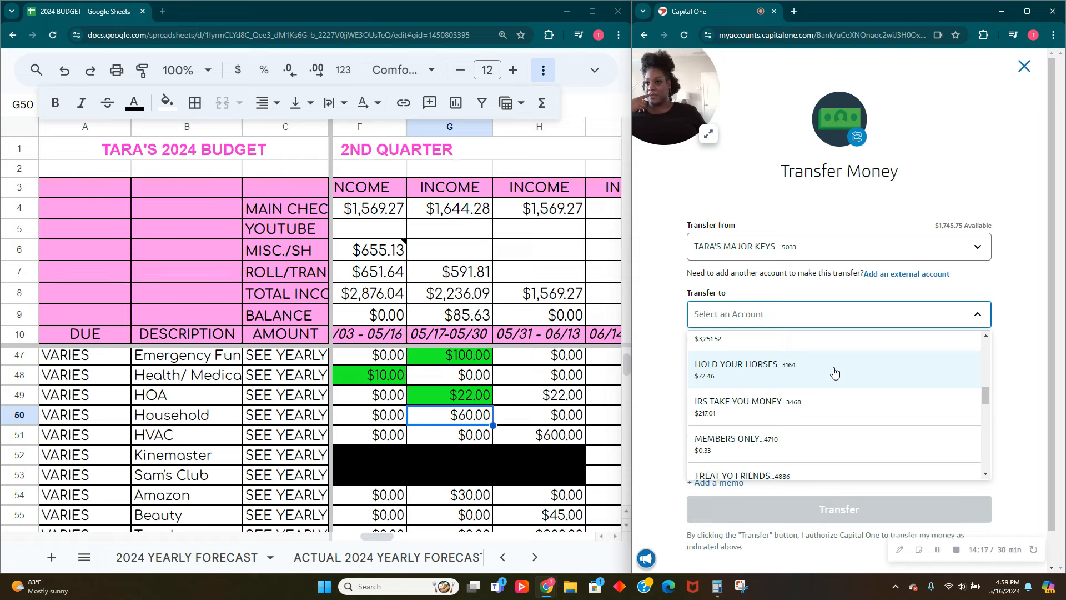
scroll(834, 372, "up", 8)
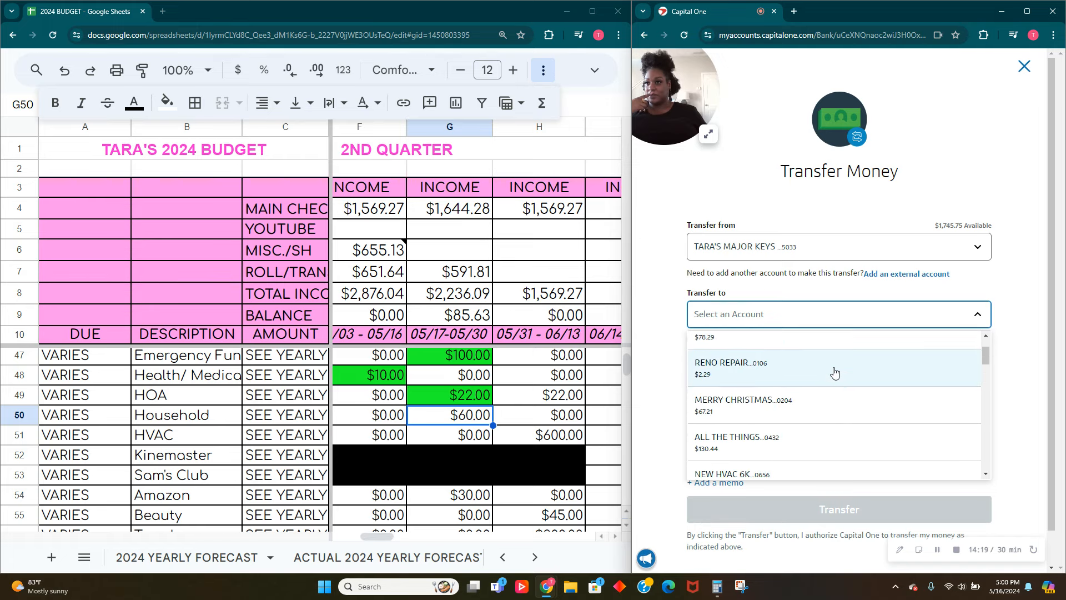
scroll(834, 372, "up", 1)
scroll(834, 372, "down", 2)
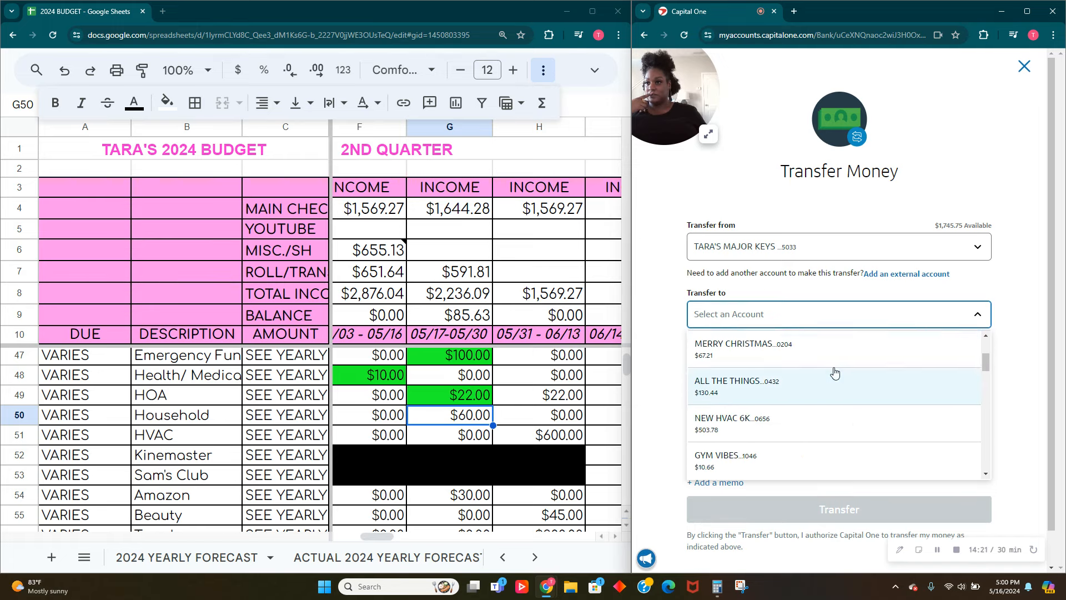
scroll(835, 372, "down", 6)
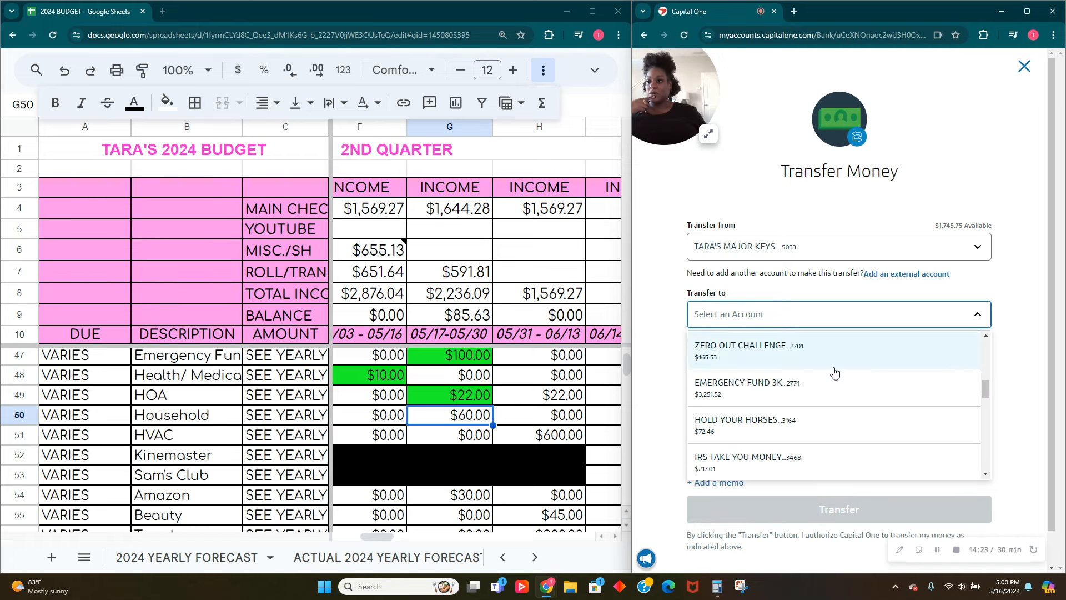
scroll(835, 372, "down", 10)
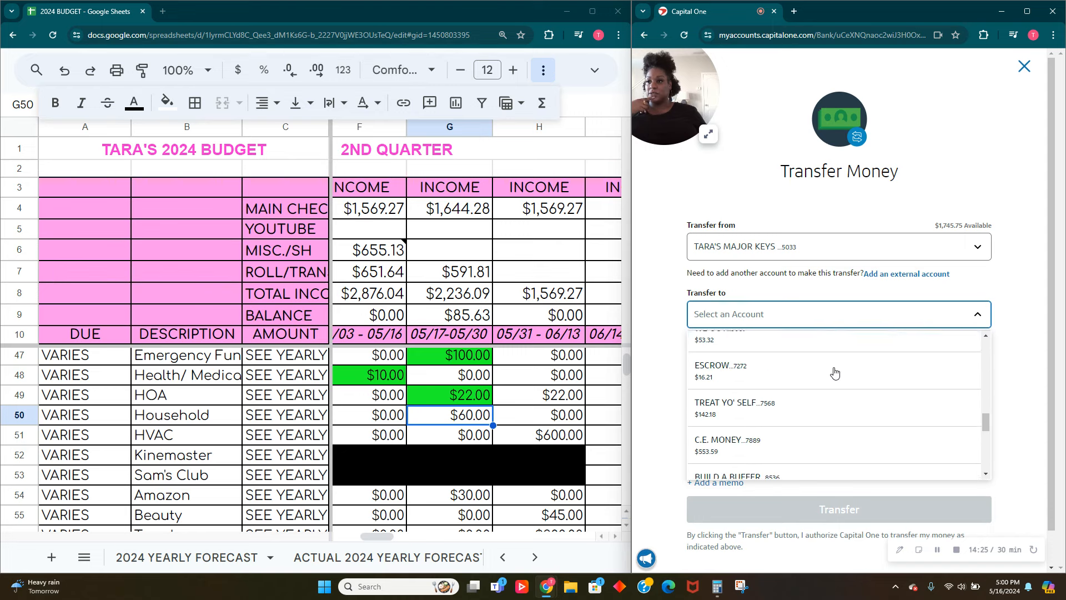
scroll(835, 372, "down", 5)
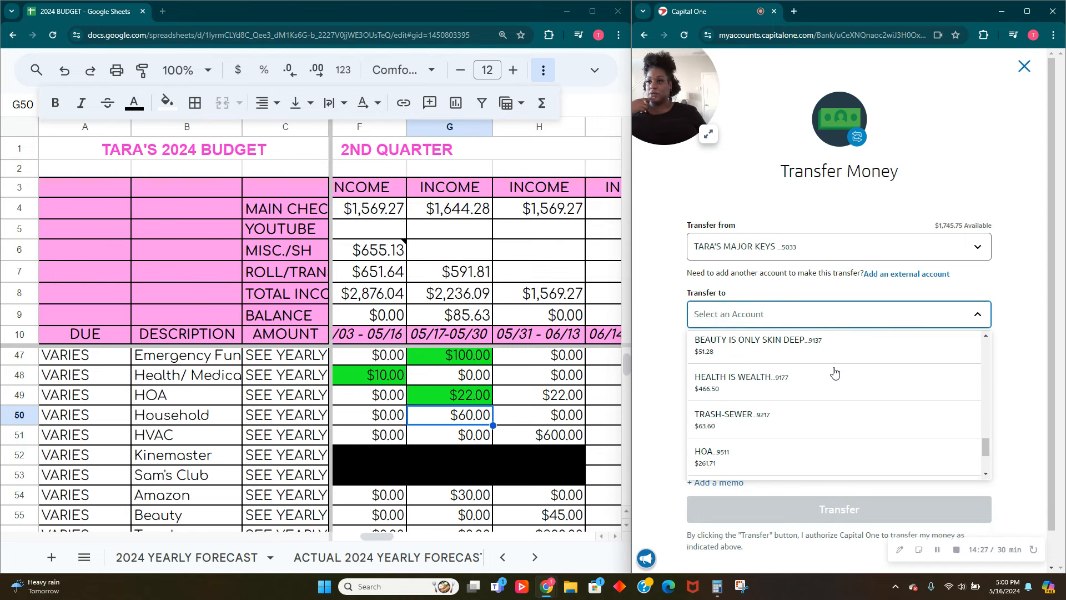
scroll(834, 372, "down", 2)
left_click(782, 430)
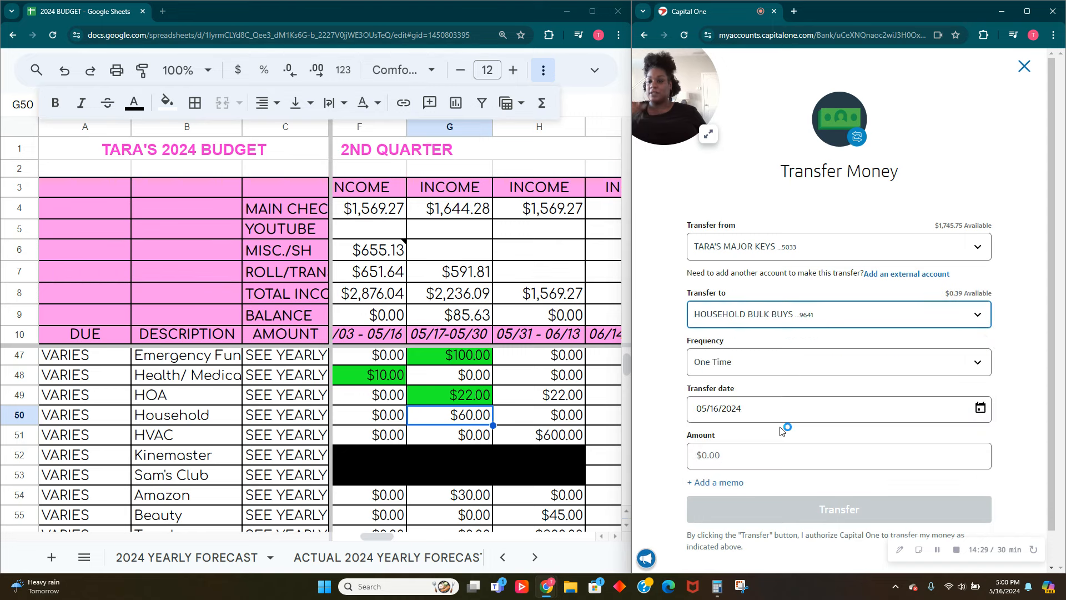
Set the Household Bulk Buys transfer amount to $60.00, add the memo HH SF and submit the transfer
left_click(740, 457)
type("60")
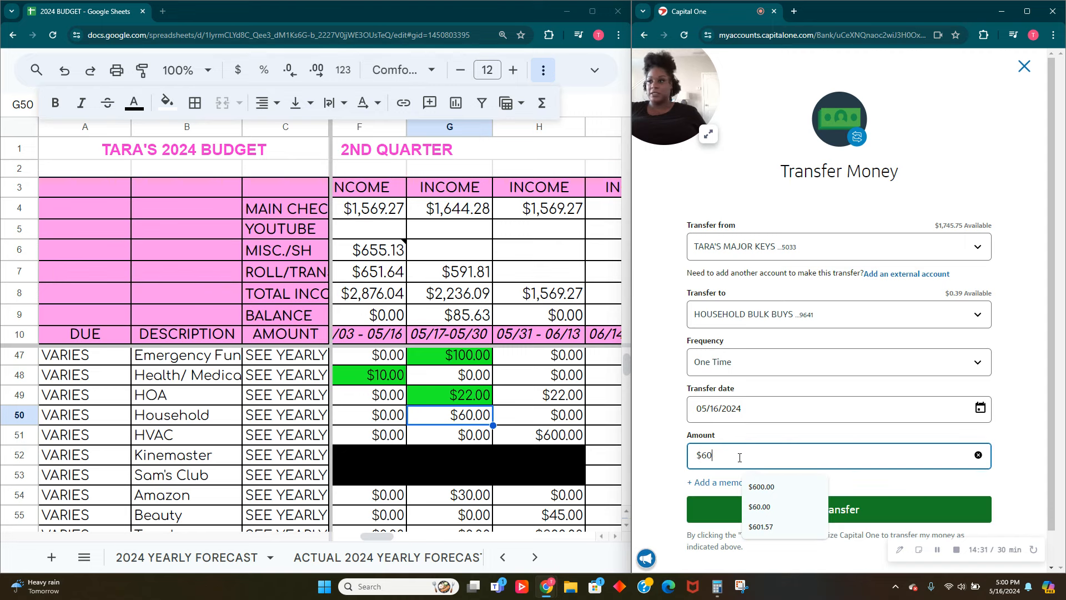
type("0")
key("BackSpace")
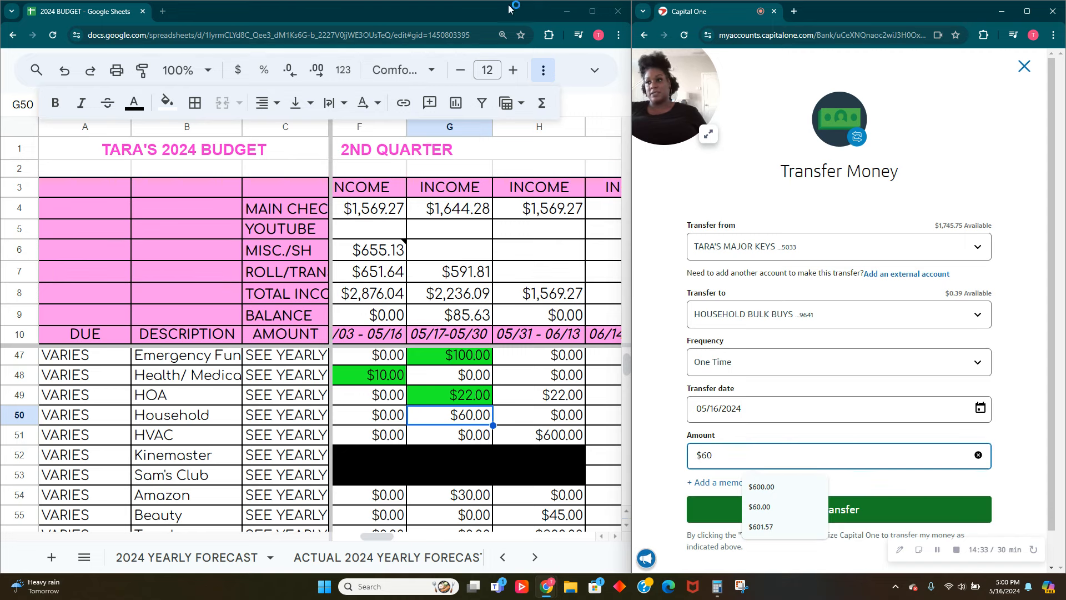
left_click(713, 482)
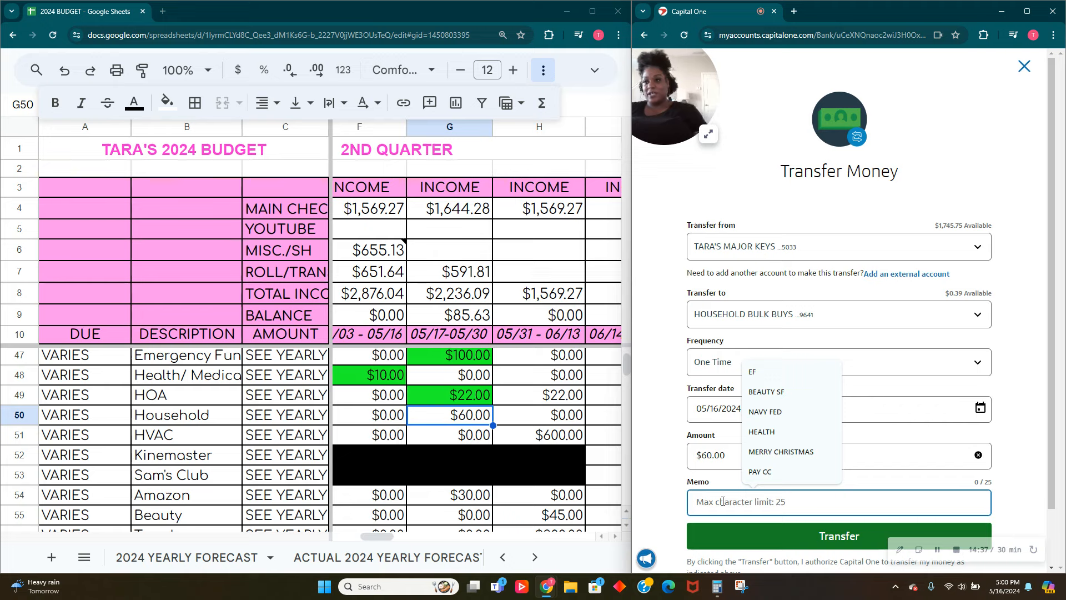
type("HH SF")
left_click(752, 534)
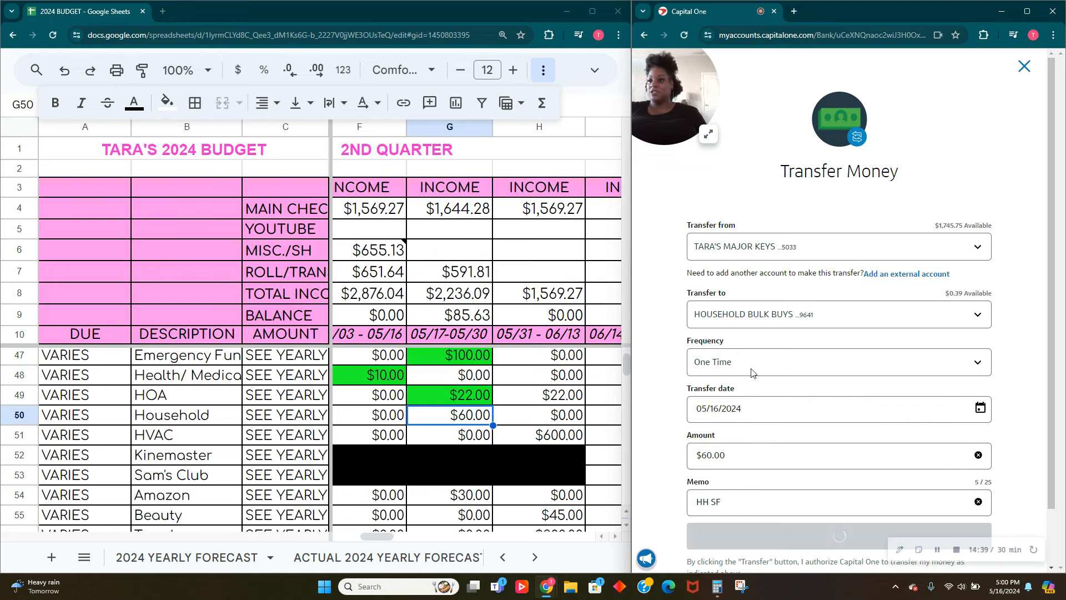
left_click(1034, 66)
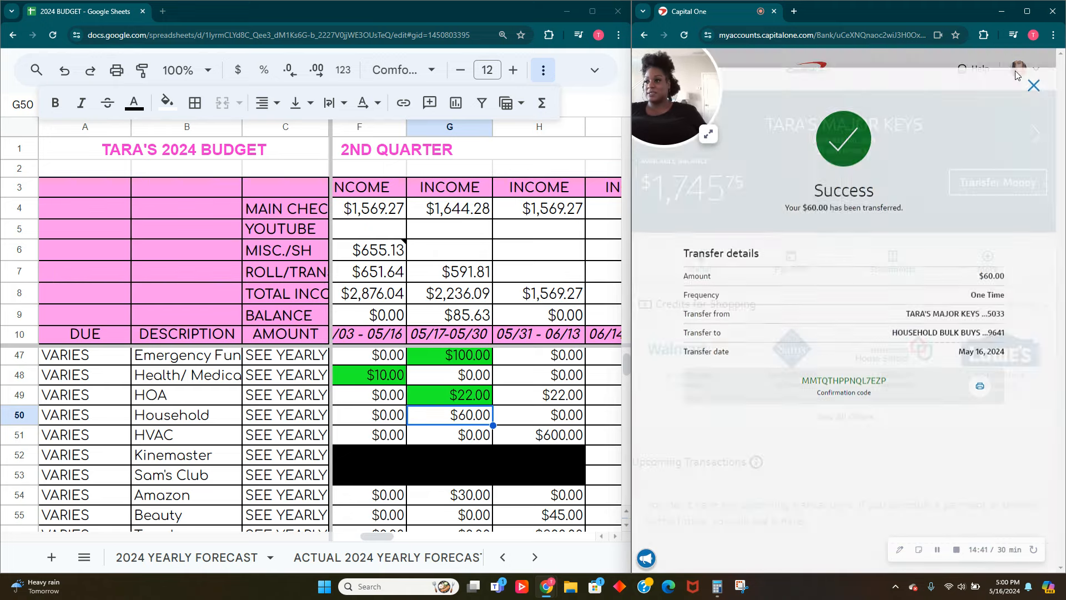
Fill the 05/17-05/30 Household amount in the budget sheet with green
left_click(445, 415)
left_click(166, 102)
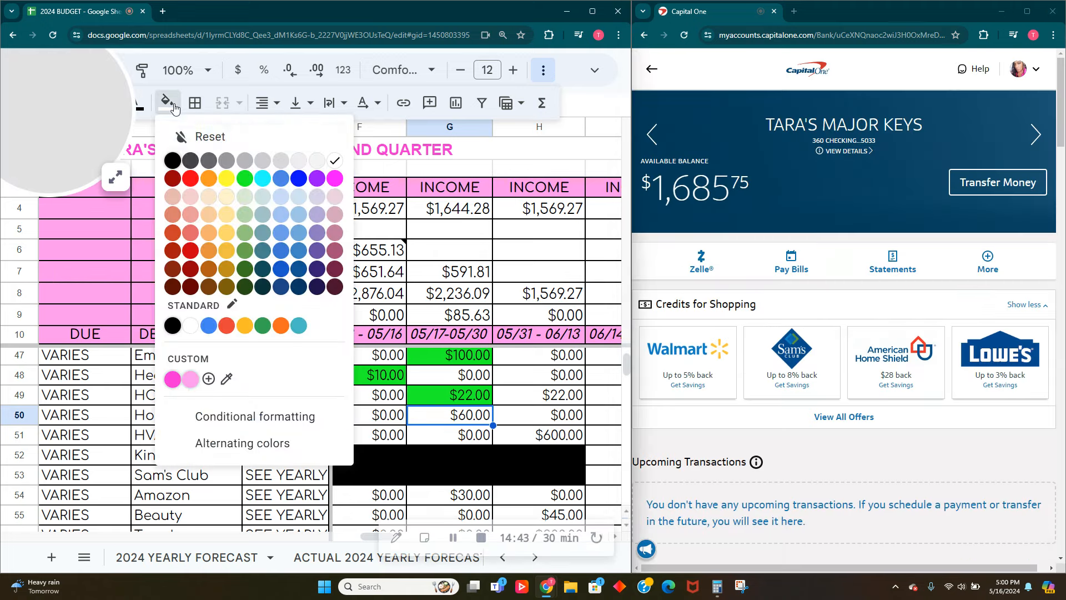
left_click(245, 178)
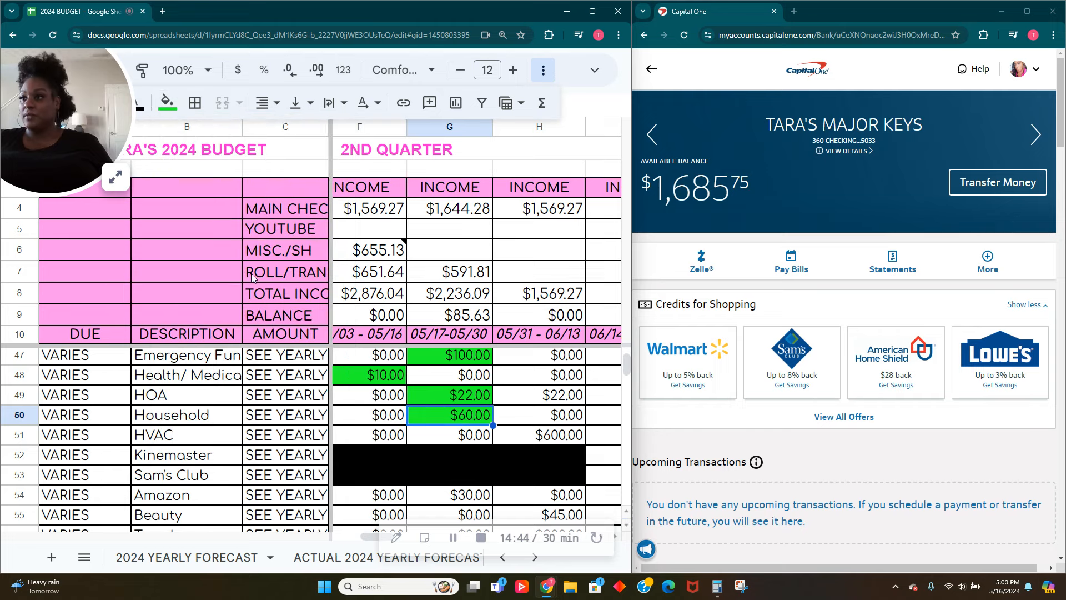
Check the remaining 05/17-05/30 sinking fund rows below Household and fill the Amazon amount with green
left_click(465, 436)
scroll(493, 427, "down", 1)
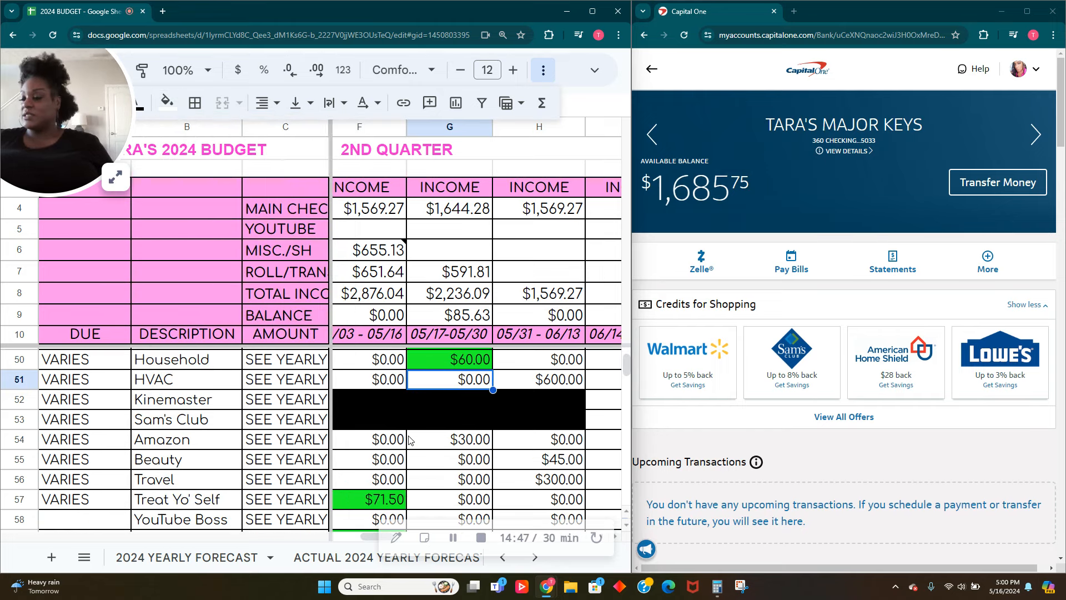
left_click(477, 401)
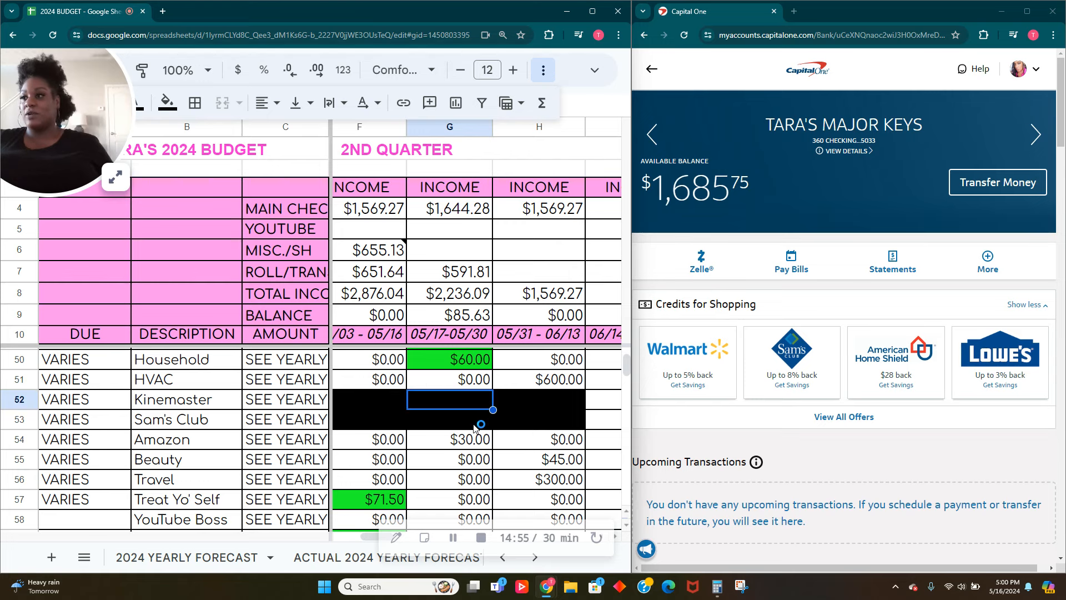
left_click(475, 424)
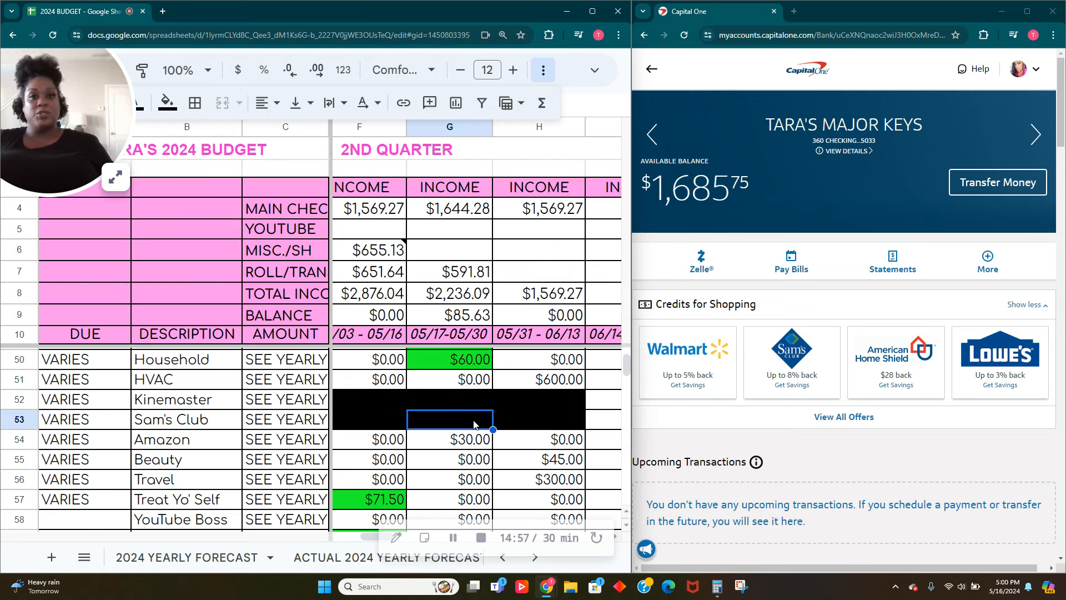
scroll(475, 425, "down", 2)
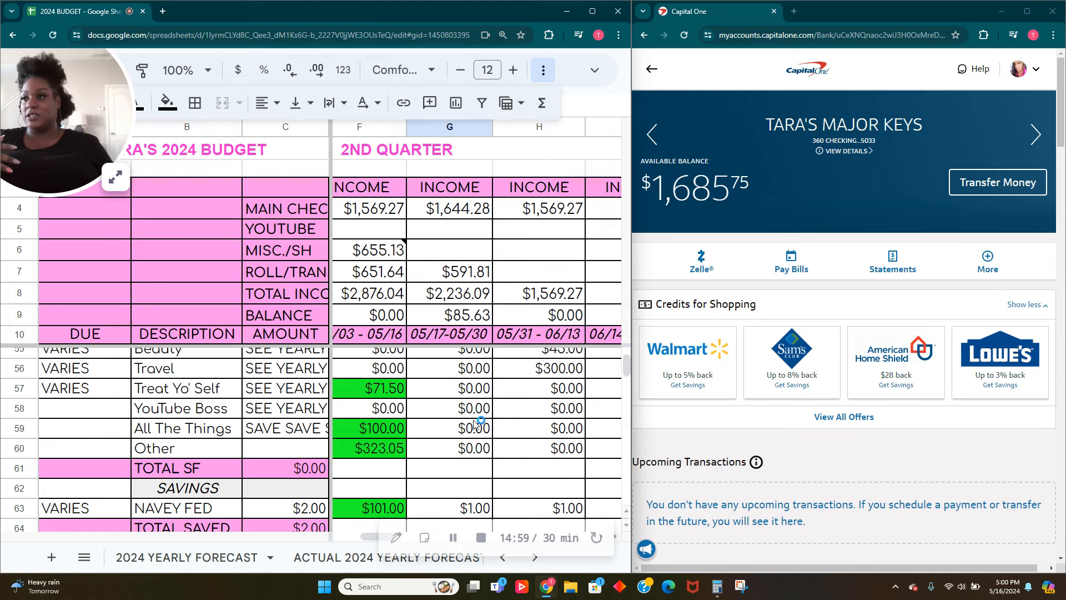
scroll(474, 411, "up", 1)
scroll(472, 398, "up", 1)
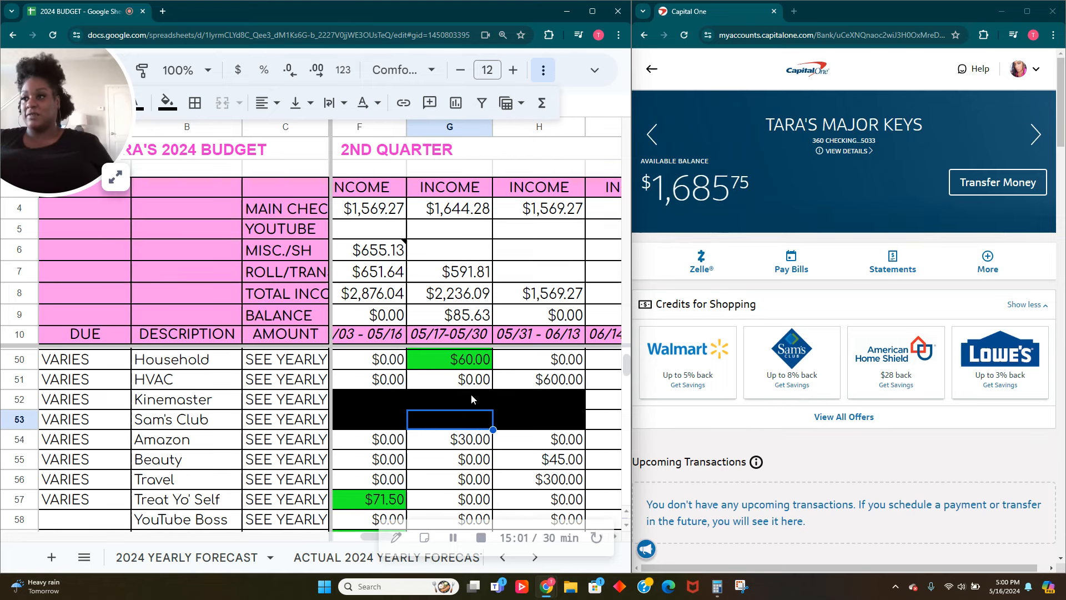
left_click(454, 439)
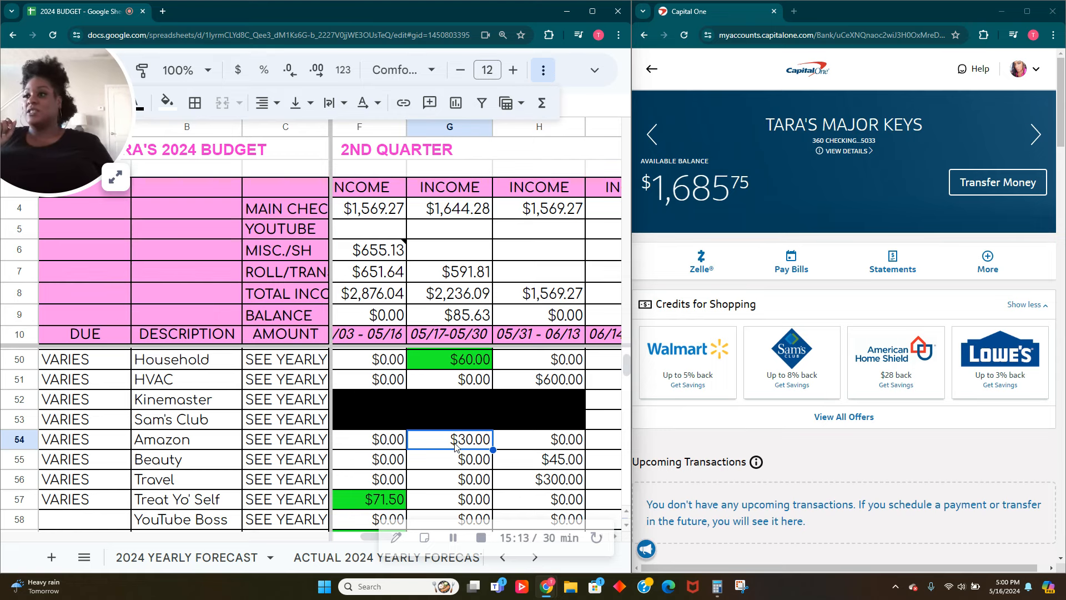
left_click(166, 102)
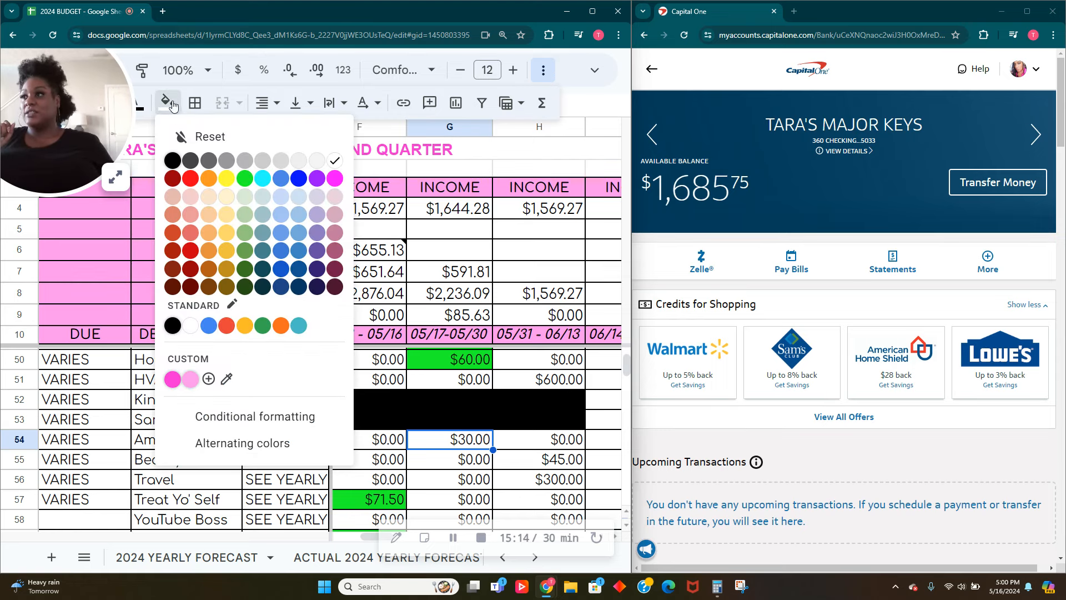
left_click(240, 175)
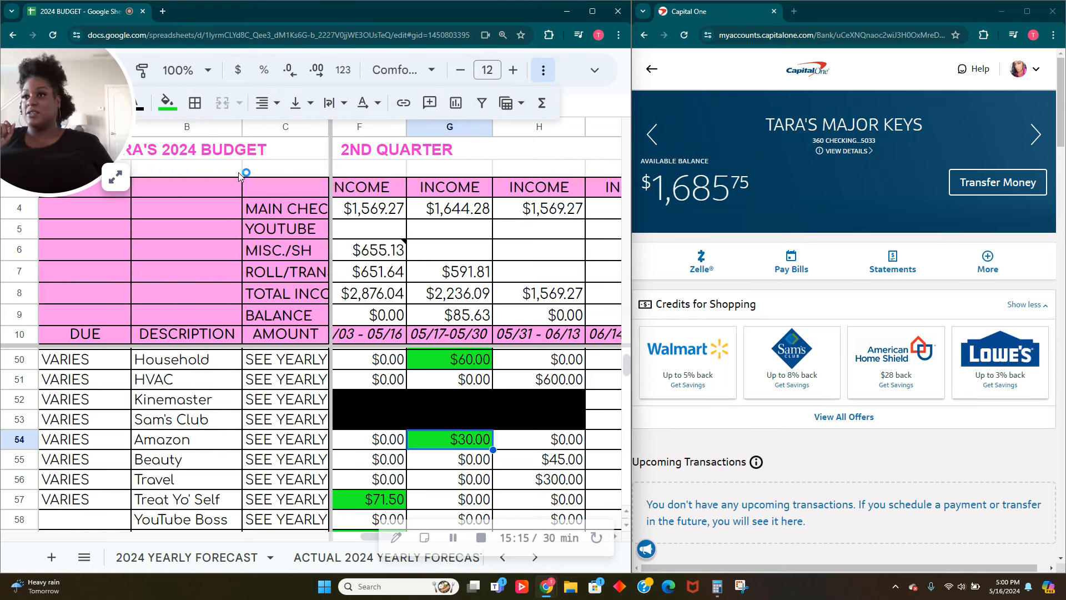
Start a Zelle payment from the 360 Checking account, fill in the recipient's e-mail and set the amount to $30.00
left_click(984, 179)
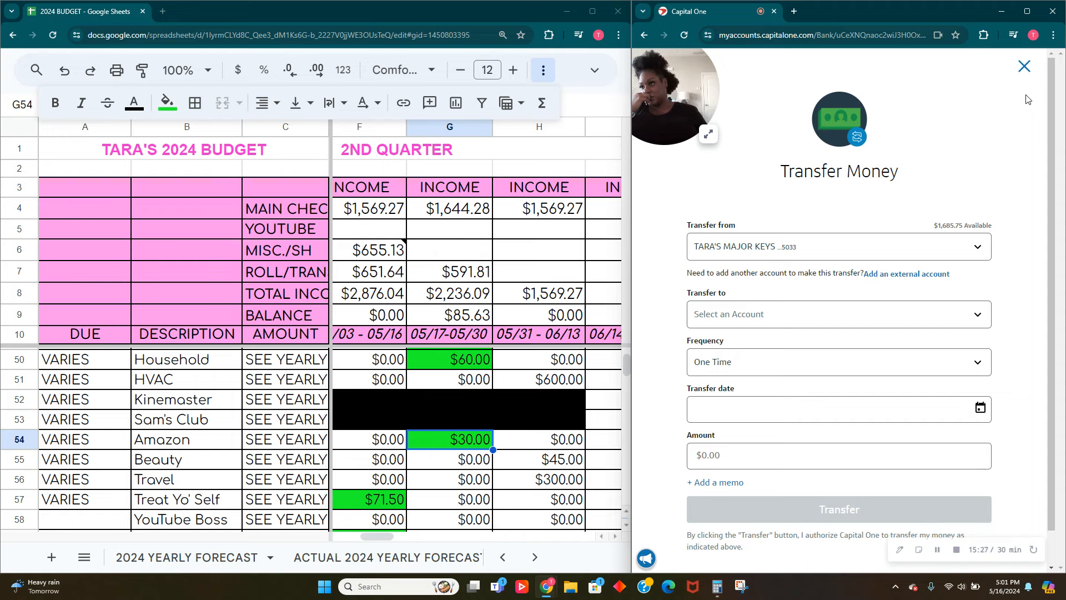
left_click(1025, 67)
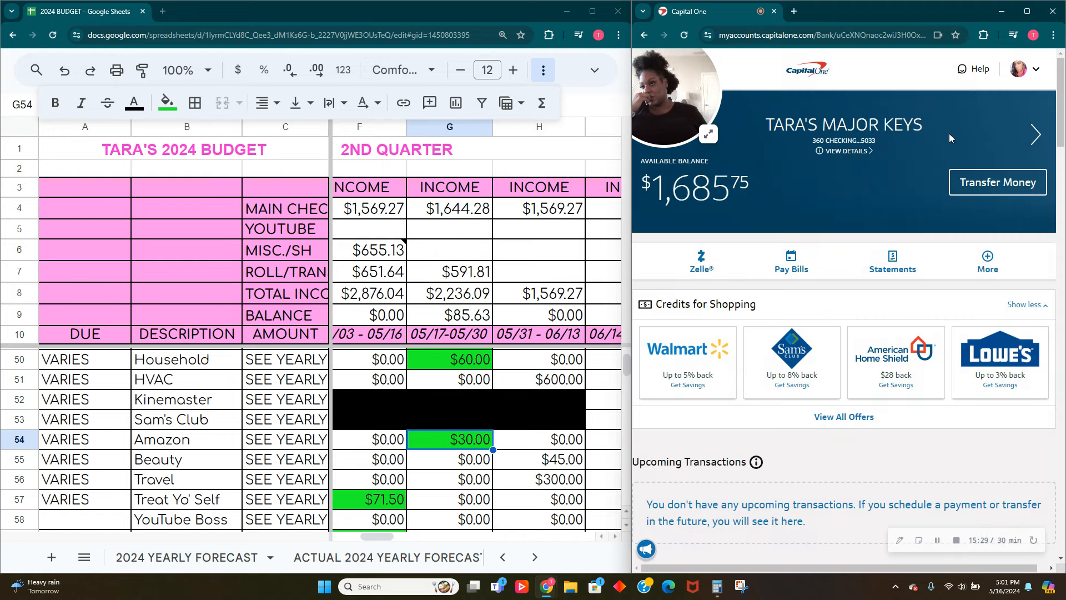
left_click(710, 273)
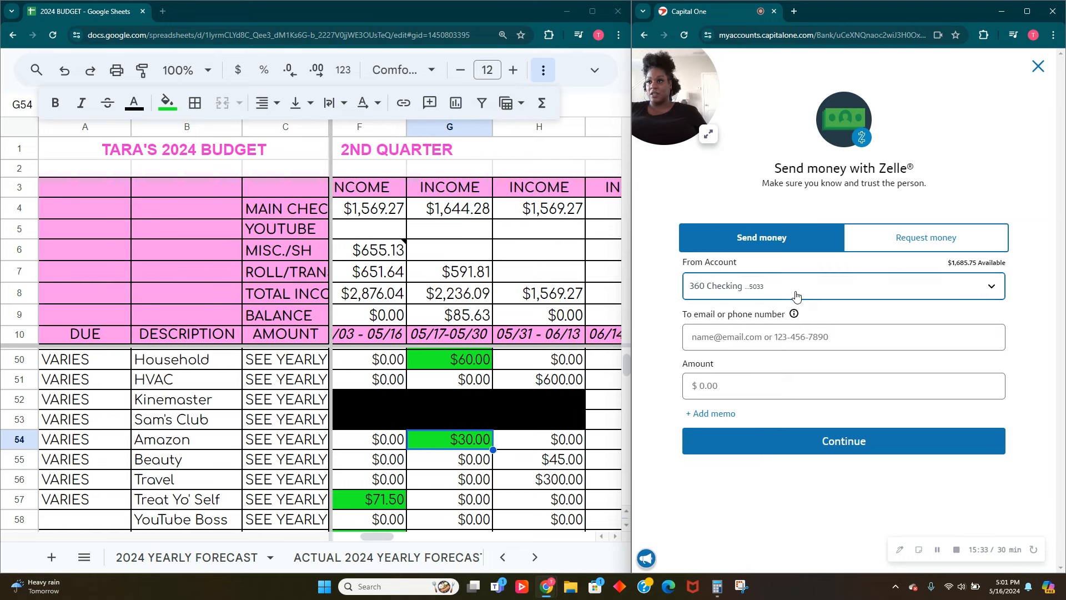
left_click(797, 295)
left_click(799, 288)
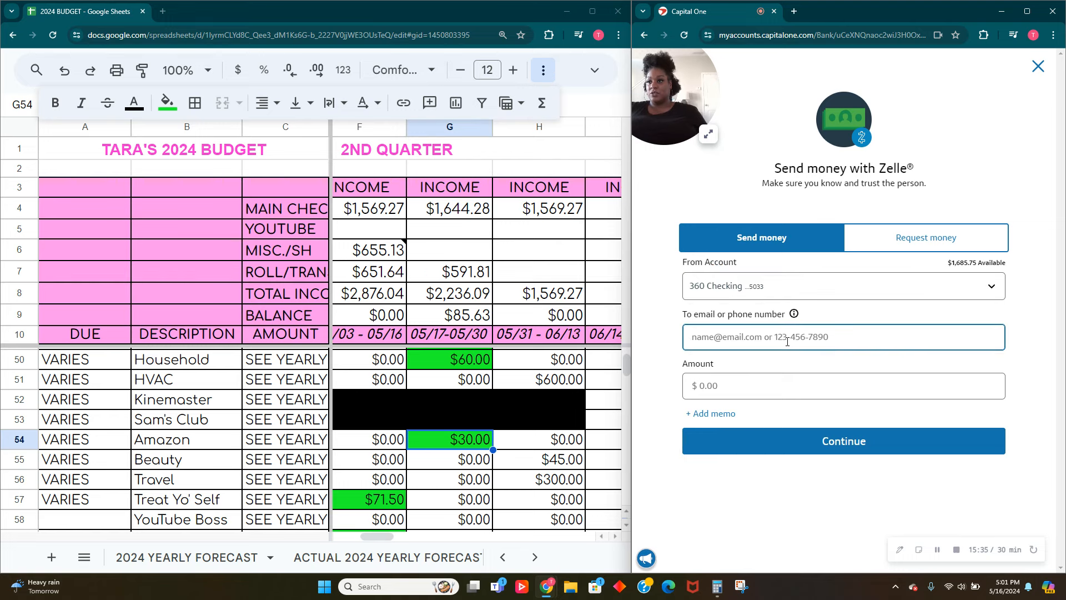
left_click(885, 339)
left_click(758, 367)
left_click(743, 391)
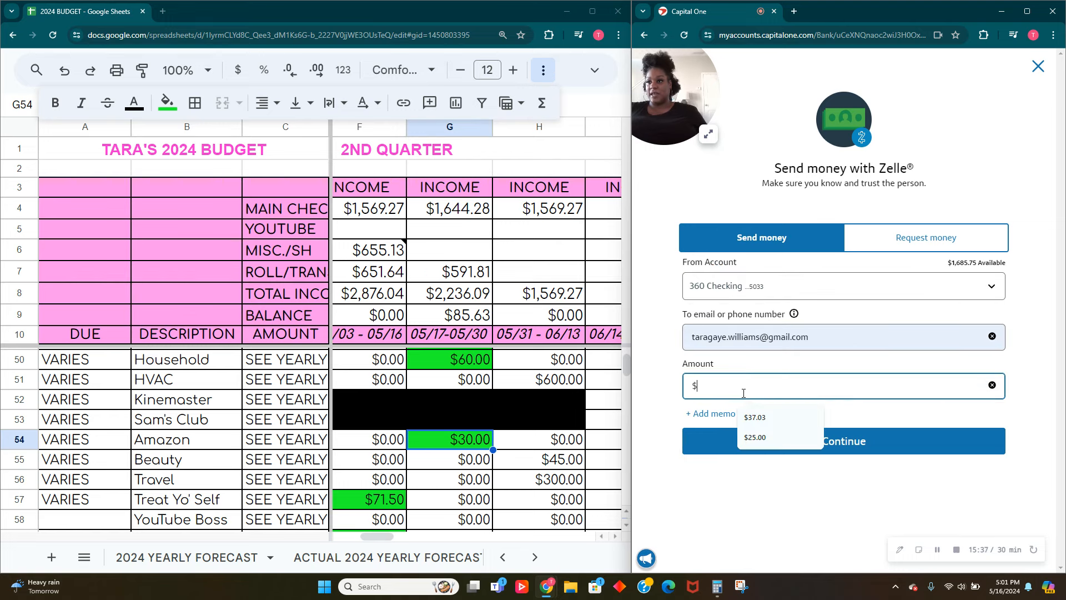
type("30.00")
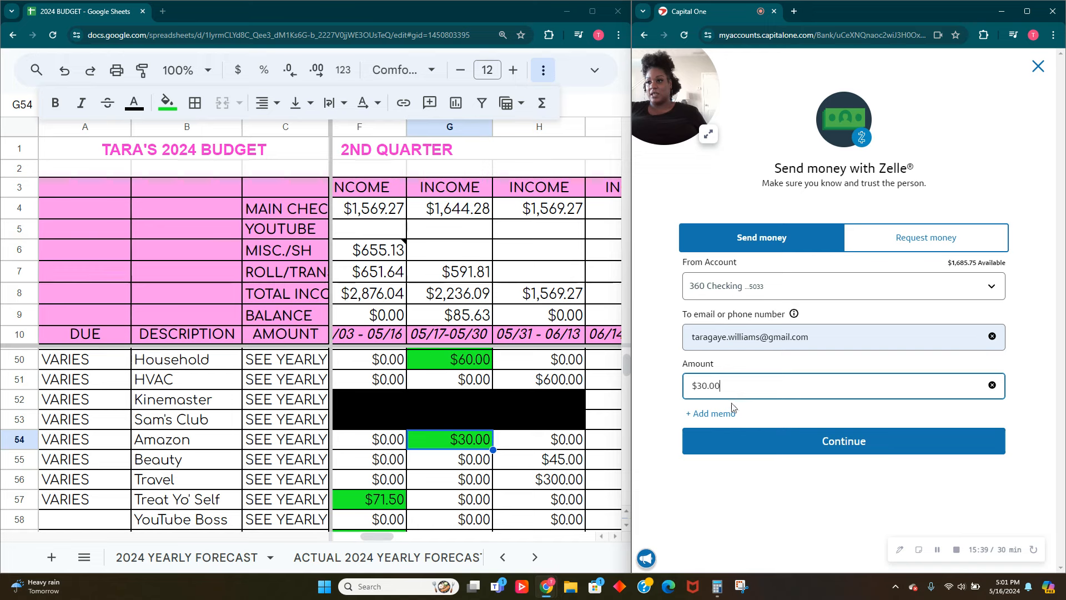
Add the memo MEMBERSHIPS to the $30.00 Zelle payment, acknowledge that it cannot be canceled, and send it
left_click(722, 414)
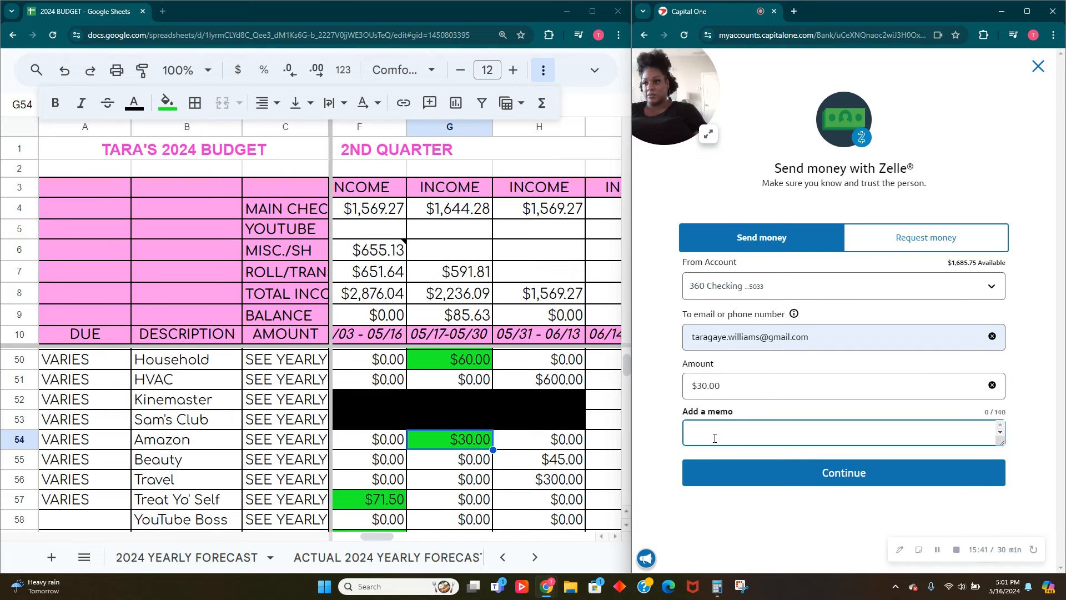
type("MEMBERSHIPS")
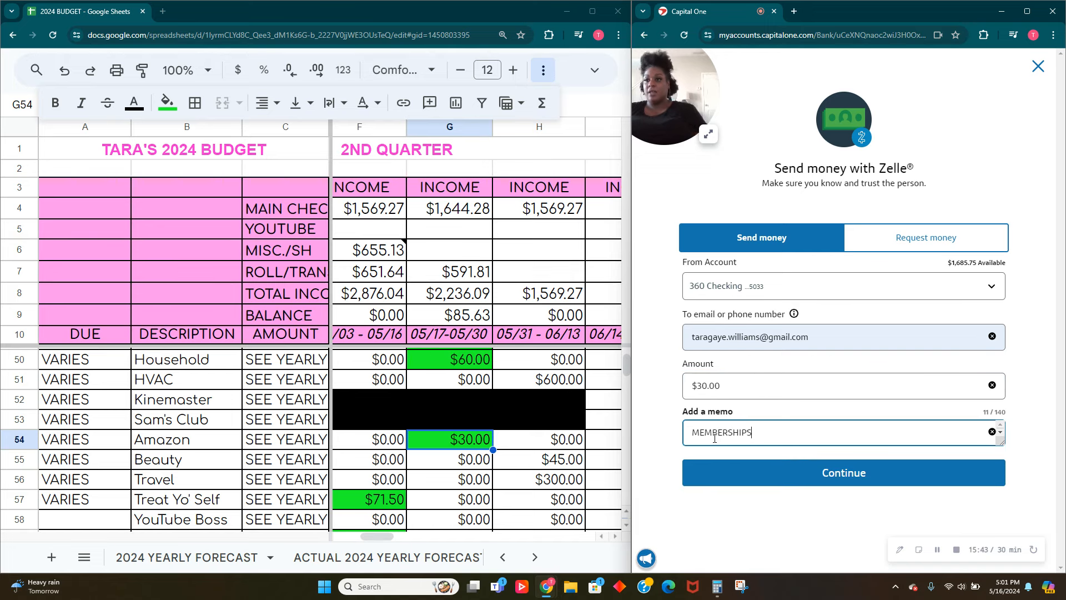
left_click(771, 481)
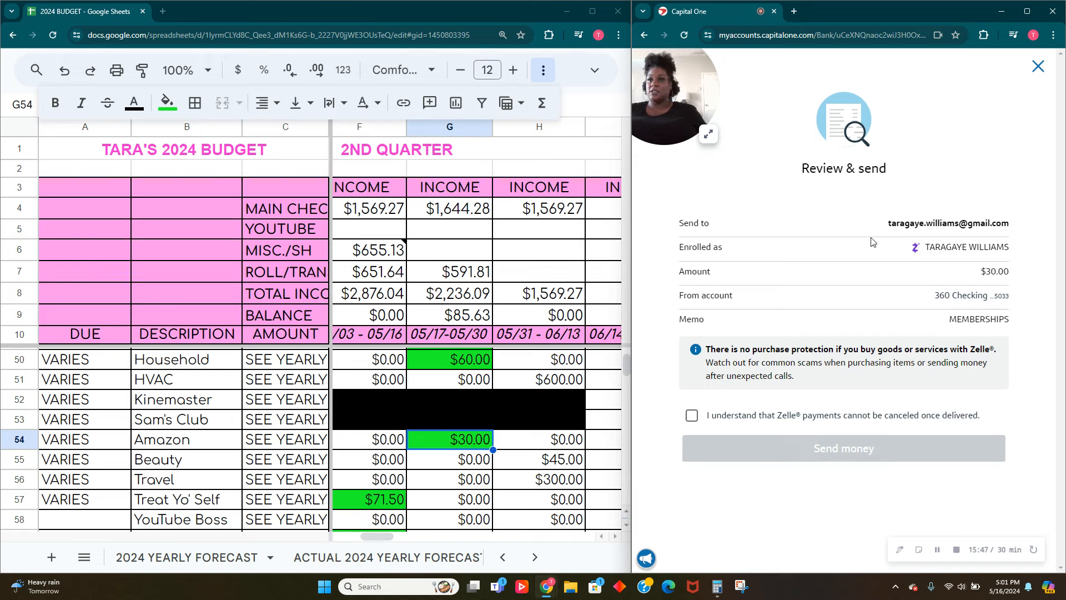
left_click(691, 416)
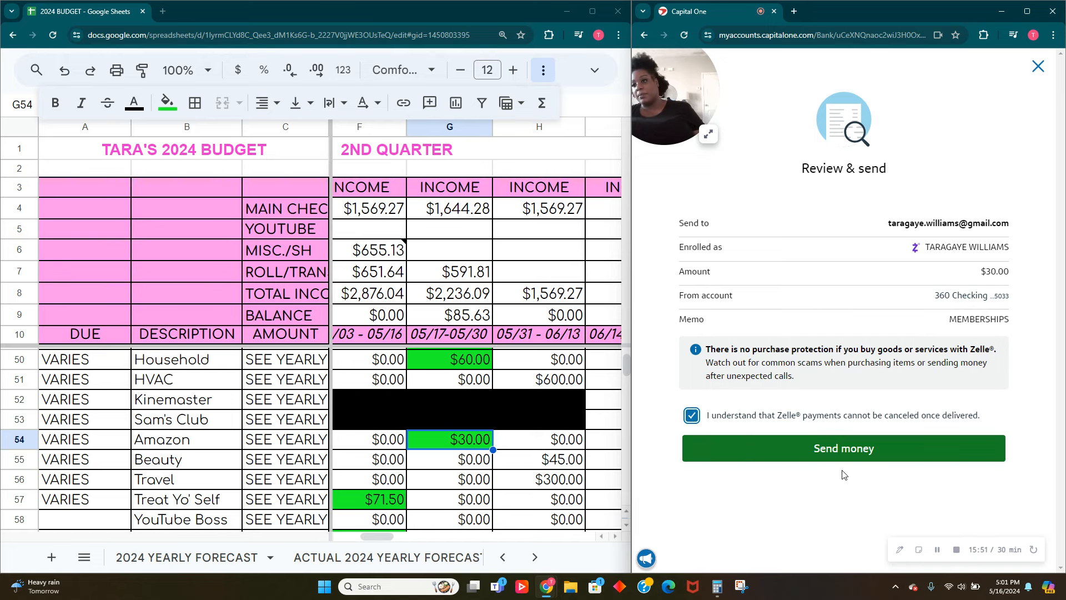
left_click(855, 457)
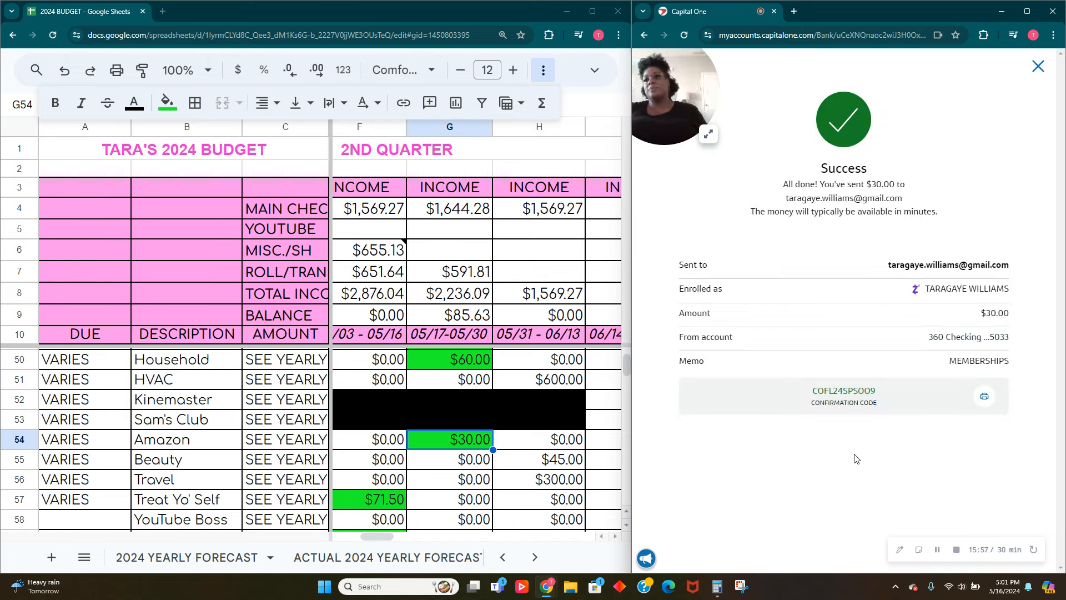
left_click(1038, 66)
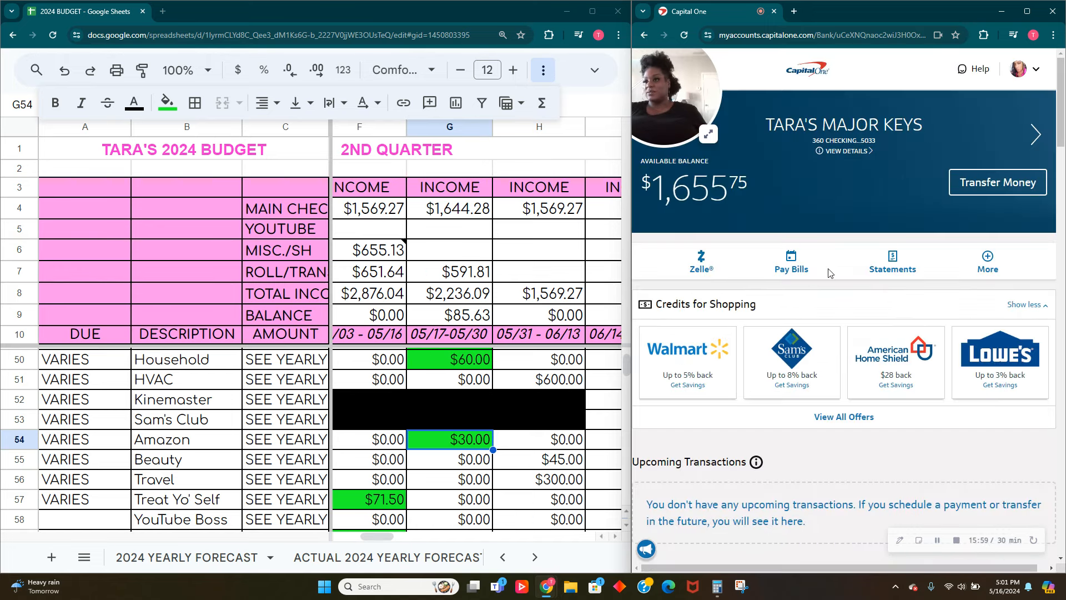
scroll(699, 419, "down", 5)
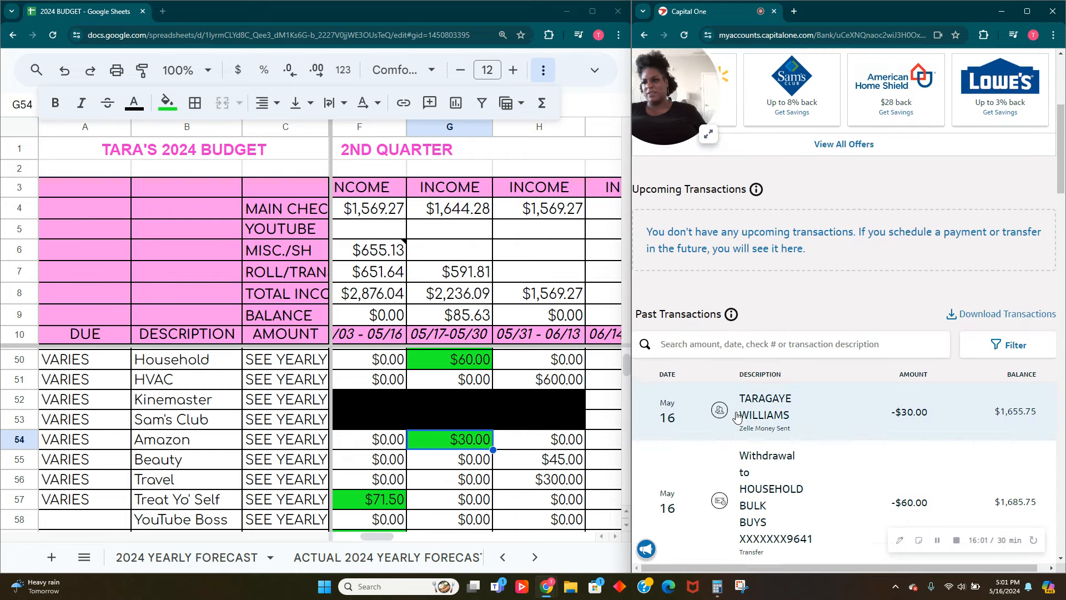
scroll(736, 417, "up", 5)
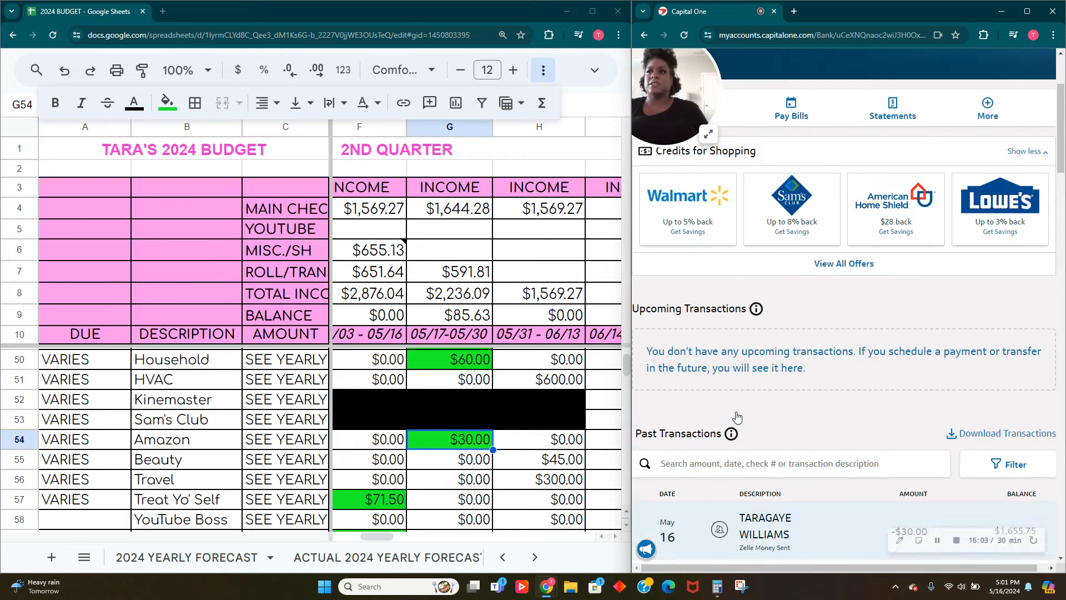
Check the 05/17-05/30 amounts in the budget sheet from the Beauty row down to the Navey Fed savings row
left_click(450, 469)
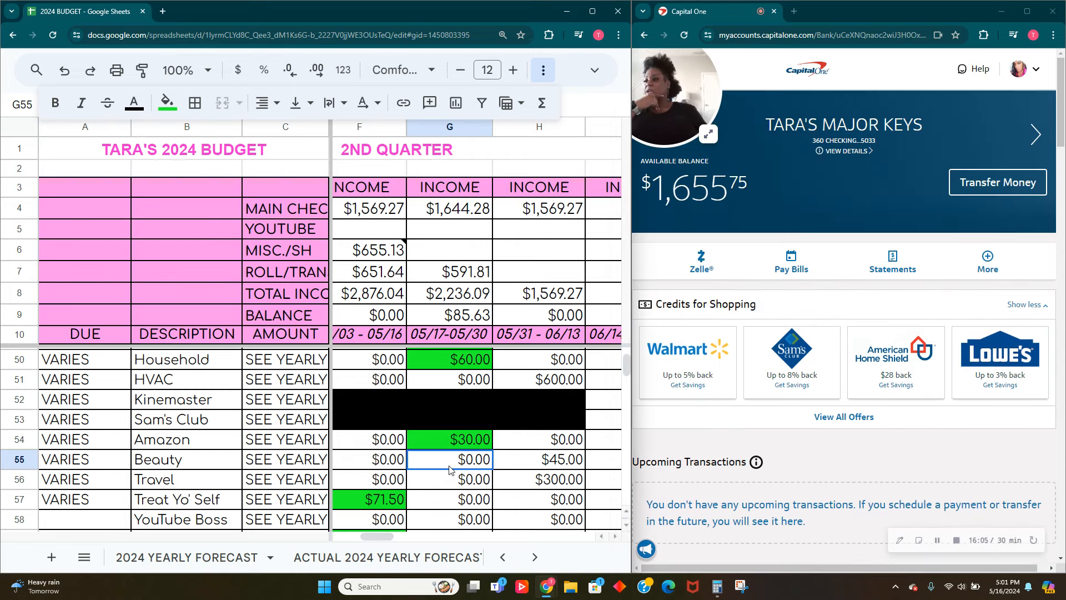
key("Down")
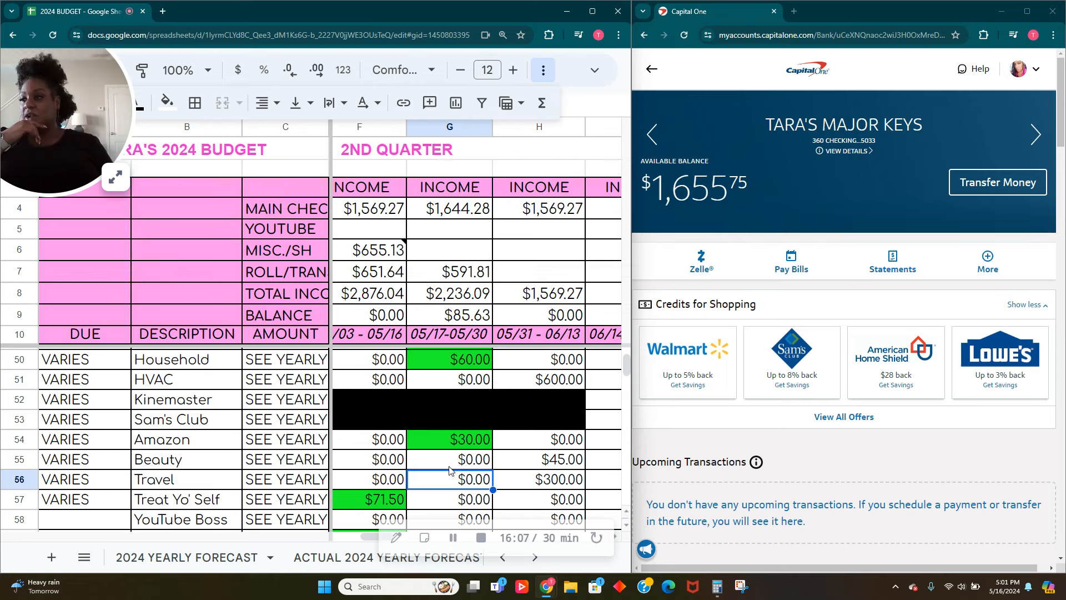
scroll(450, 470, "down", 1)
left_click(454, 448)
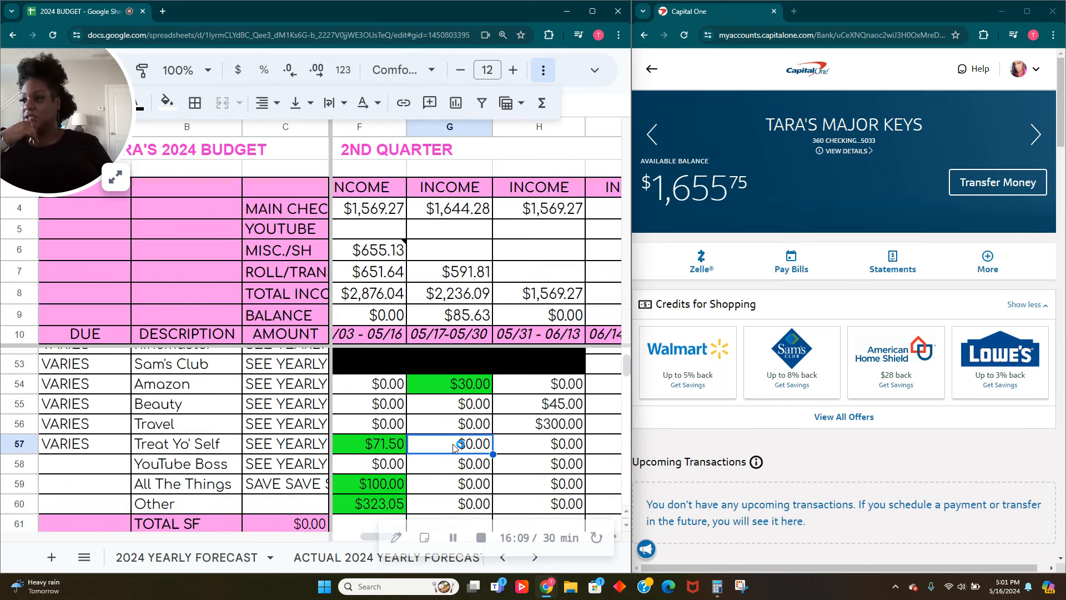
left_click(454, 471)
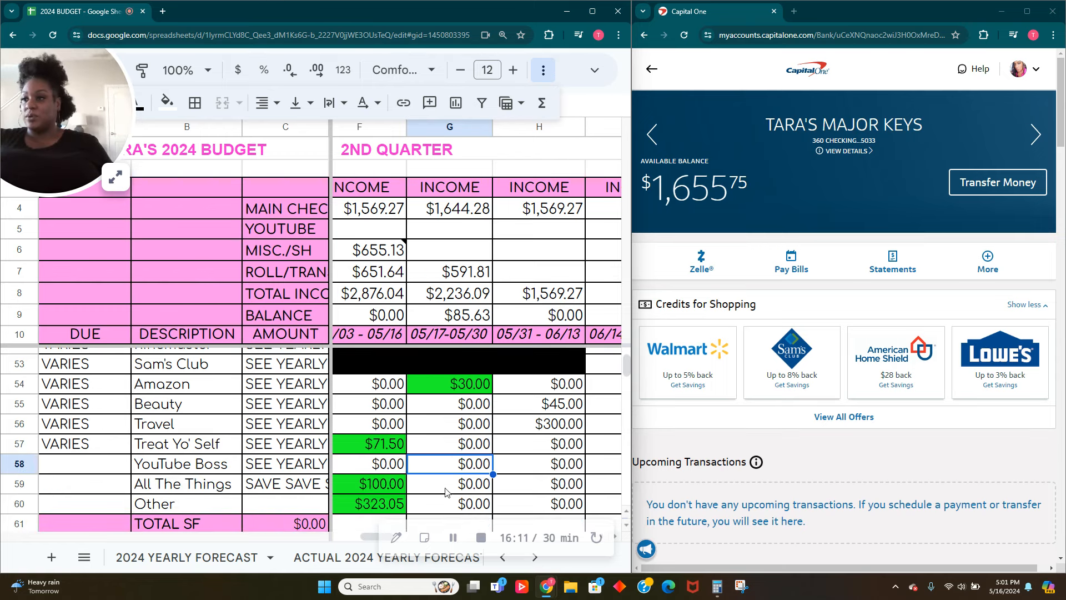
left_click(446, 489)
scroll(452, 508, "down", 2)
left_click(477, 394)
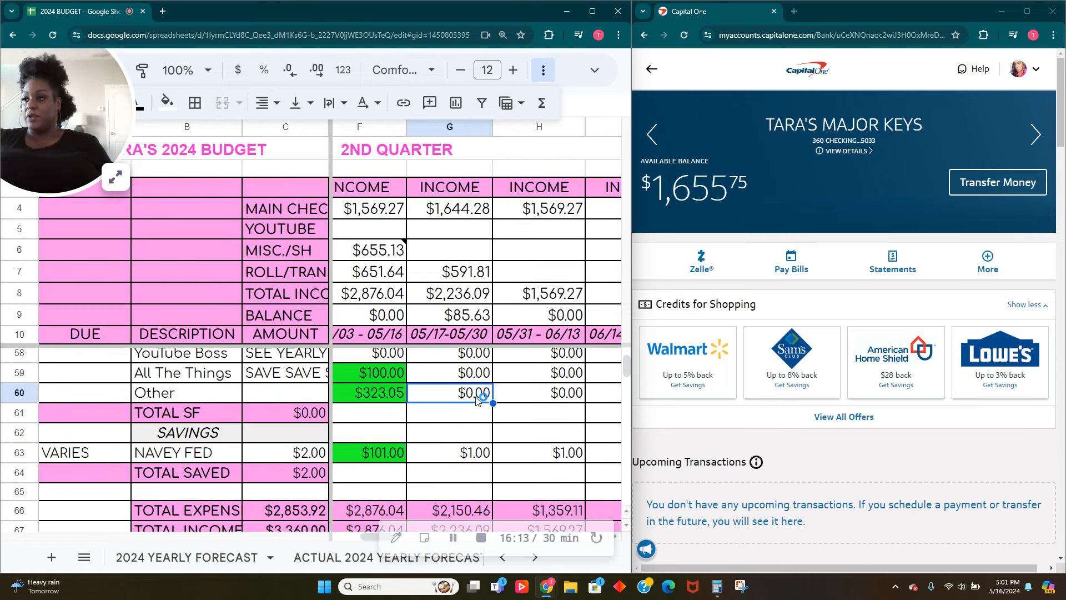
left_click(482, 438)
left_click(467, 459)
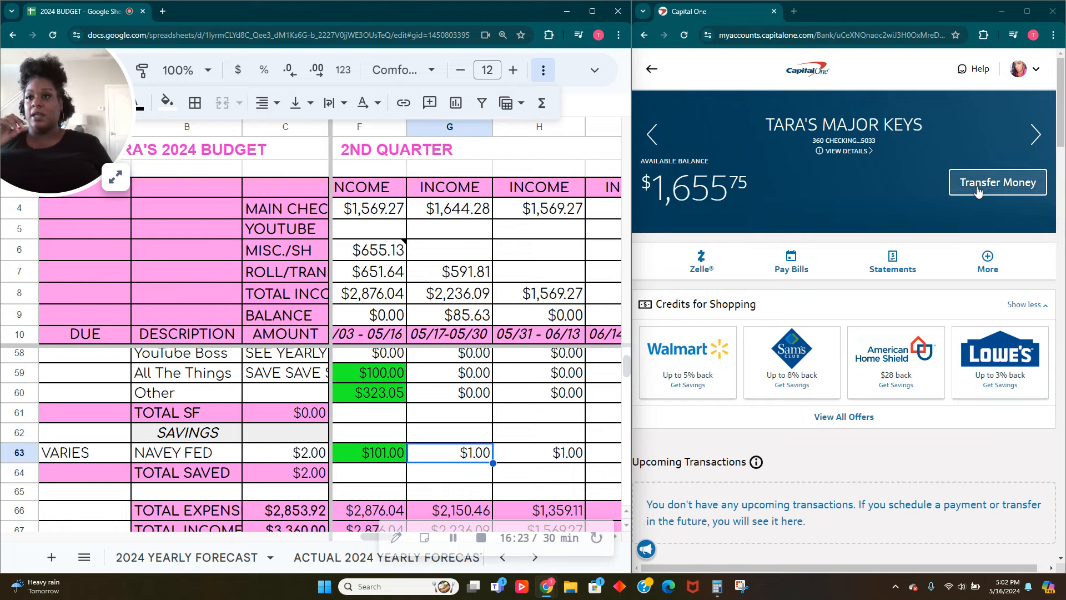
Start a one-time transfer from the main checking account with Navy Federal Credit Union as the destination
left_click(899, 188)
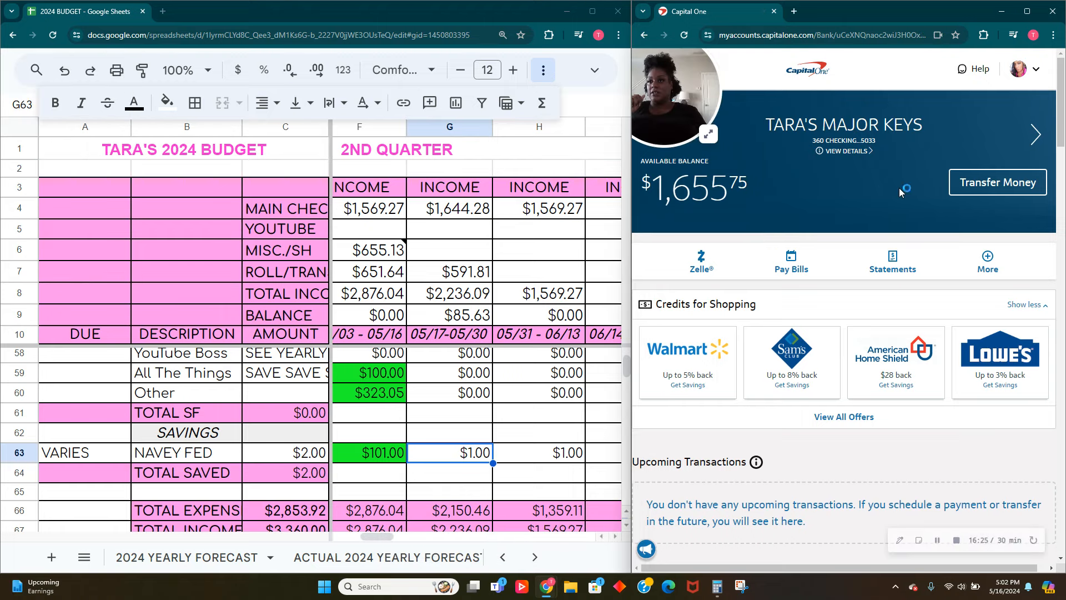
left_click(841, 245)
left_click(837, 252)
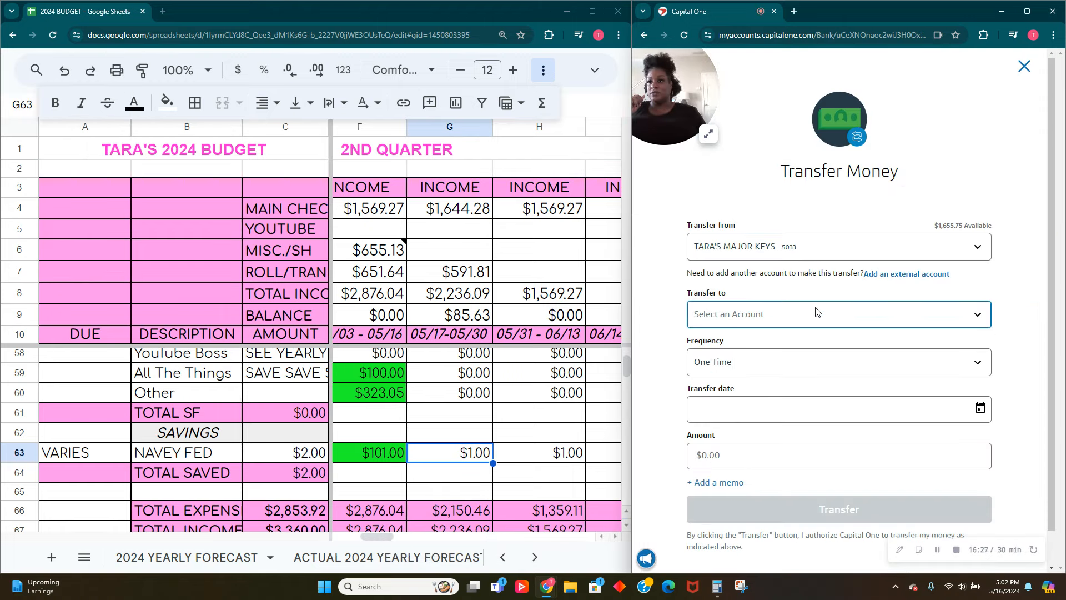
left_click(817, 313)
scroll(725, 369, "down", 3)
scroll(726, 370, "down", 2)
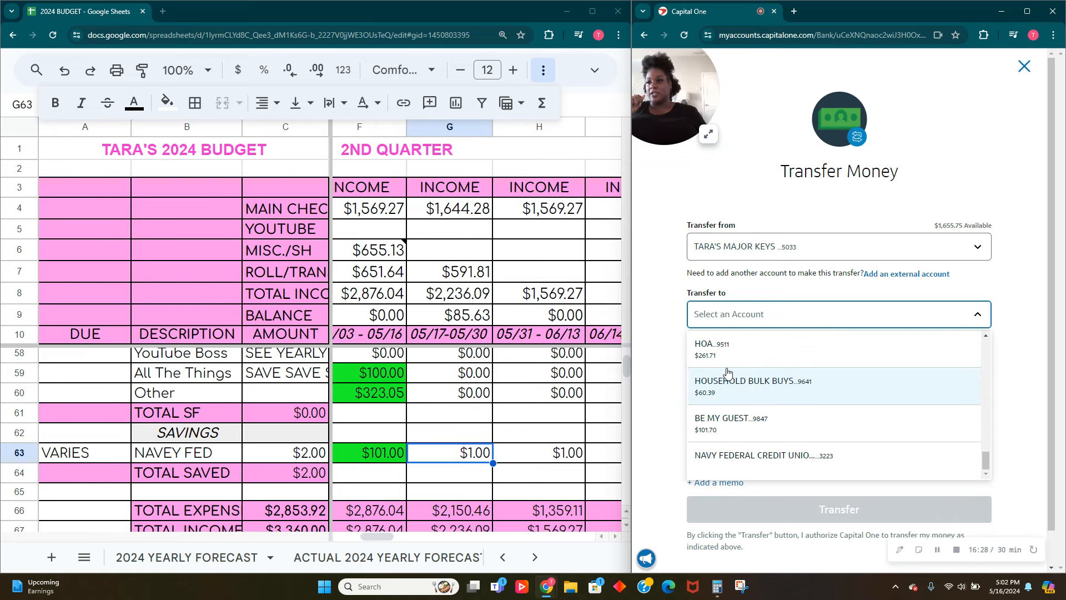
left_click(737, 456)
Set the transfer amount to $1.00, add the memo NAVY FED and submit the transfer
left_click(719, 465)
type("1.00")
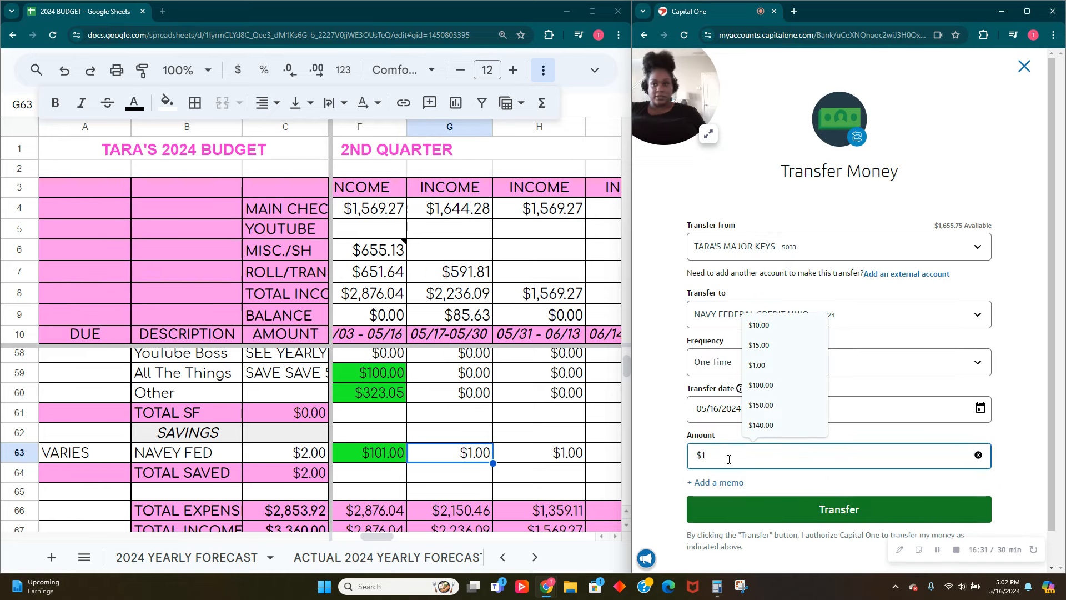
left_click(702, 482)
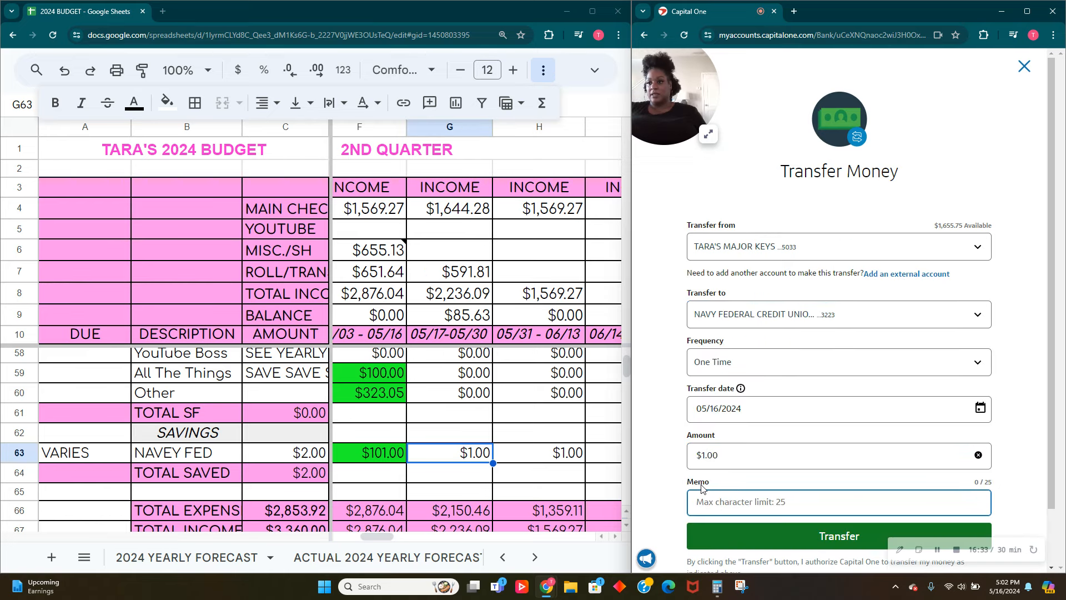
type("NAVY")
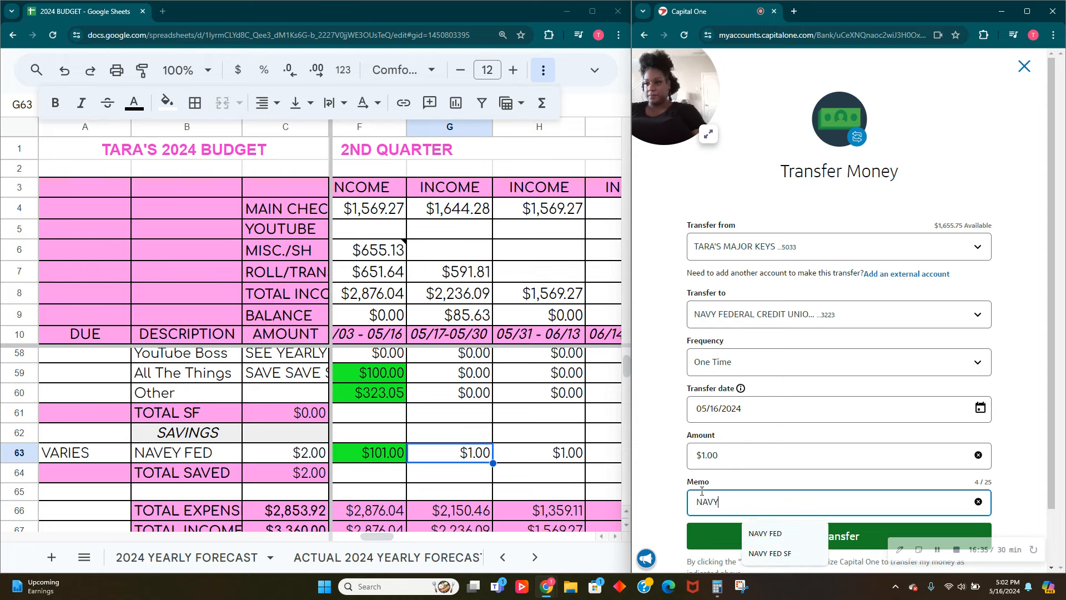
left_click(761, 533)
left_click(748, 538)
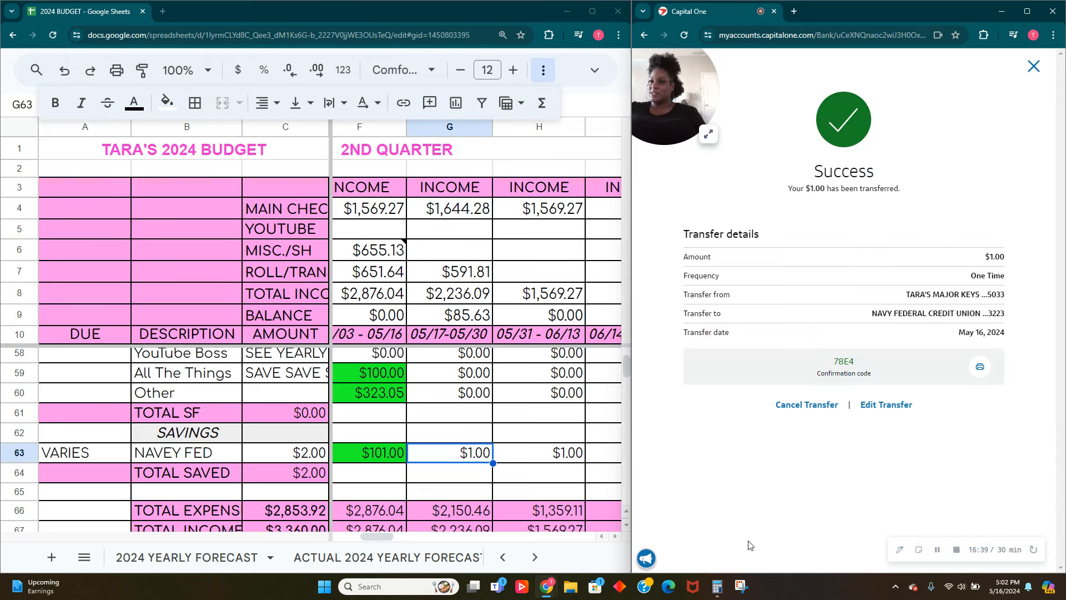
Fill the 05/17-05/30 Navey Fed amount with light orange and close the bank's transfer confirmation
left_click(167, 102)
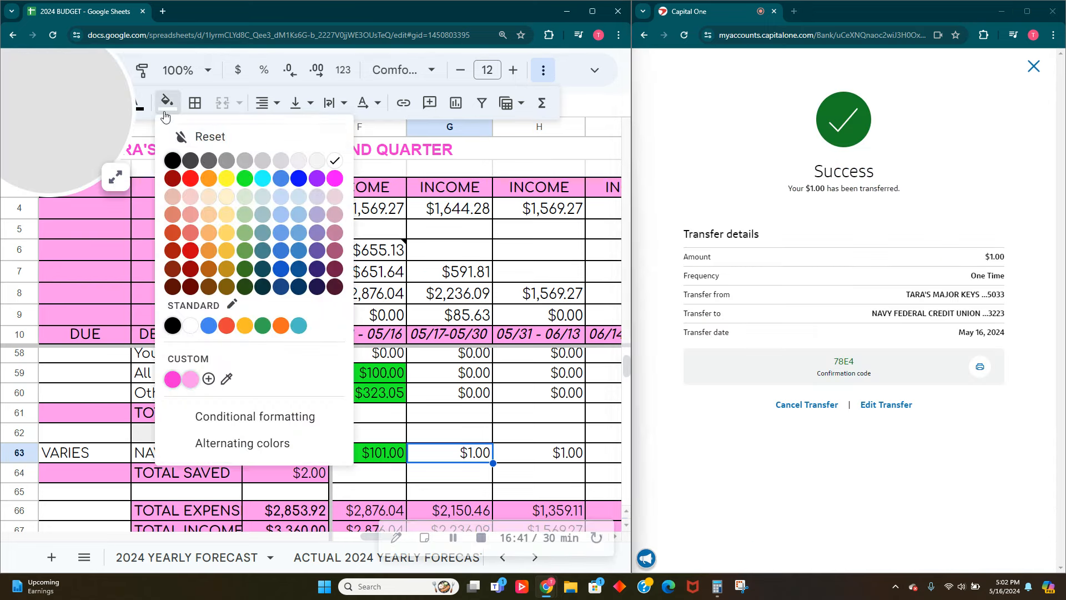
left_click(214, 201)
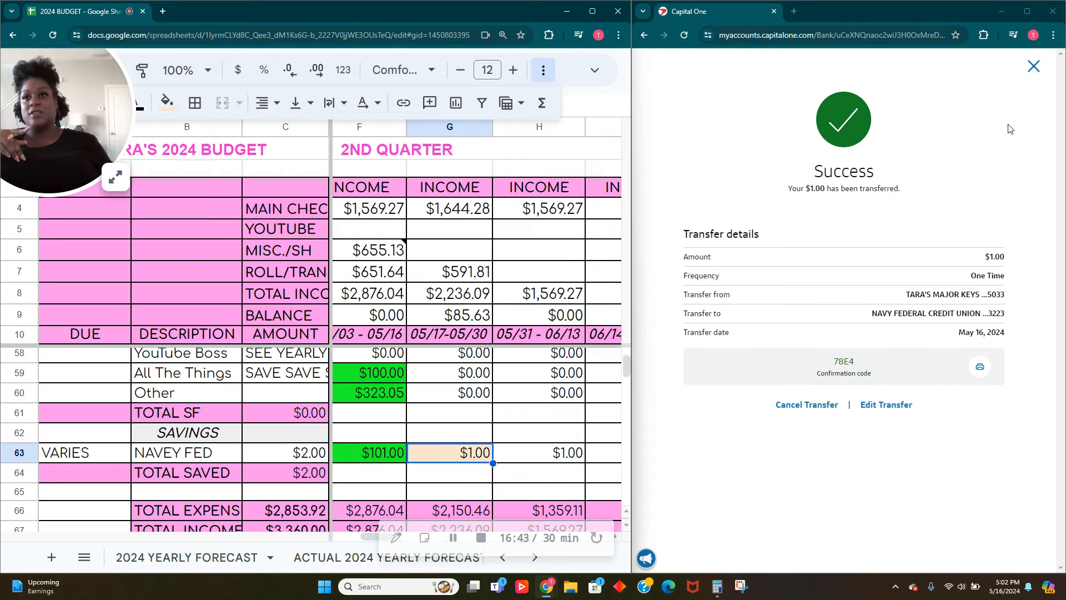
left_click(1034, 66)
Select the 05/17-05/30 Buffer/Roll cell in the budget sheet and calculate 85.63 - 50 in the Calculator
scroll(516, 371, "down", 1)
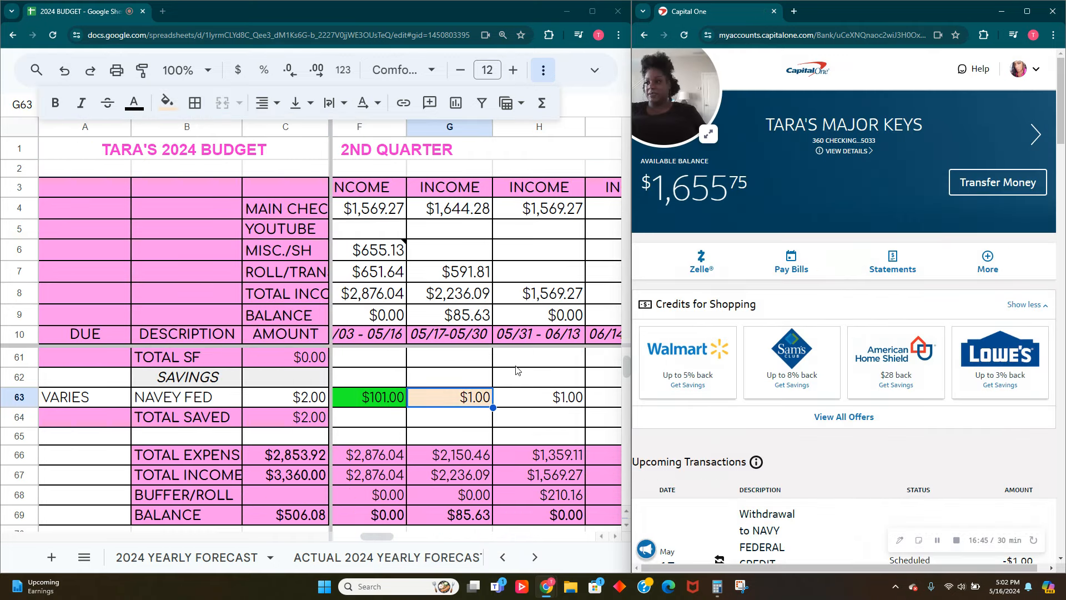
scroll(481, 387, "down", 1)
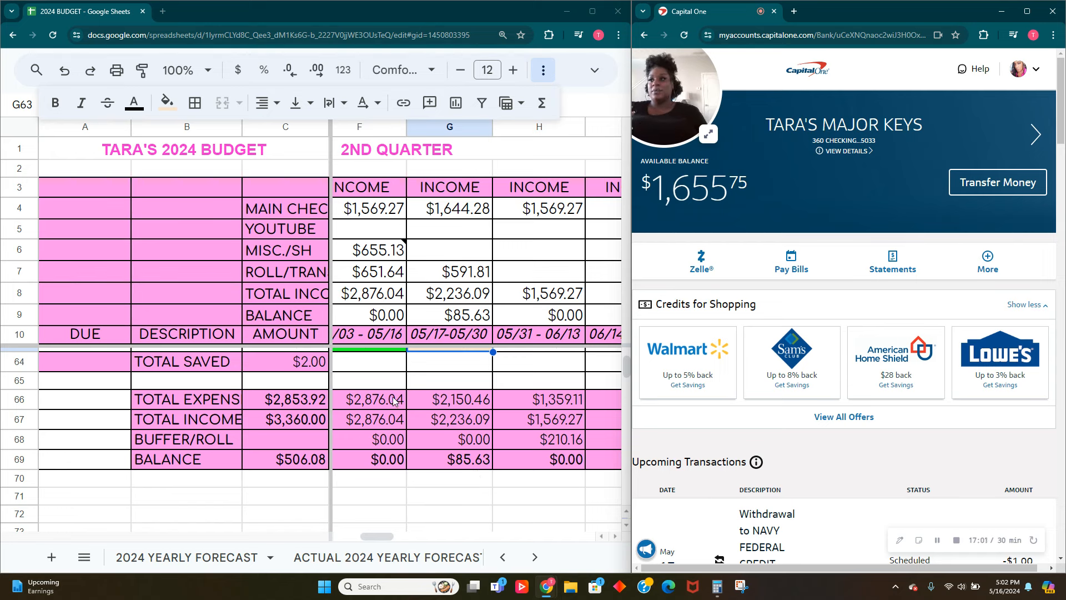
left_click(437, 435)
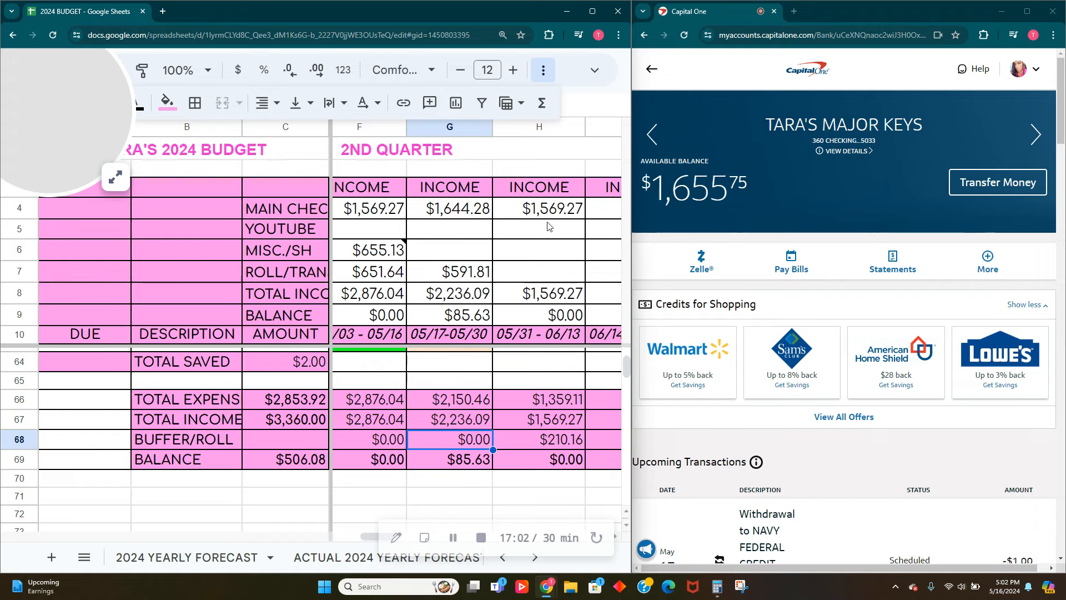
left_click(113, 182)
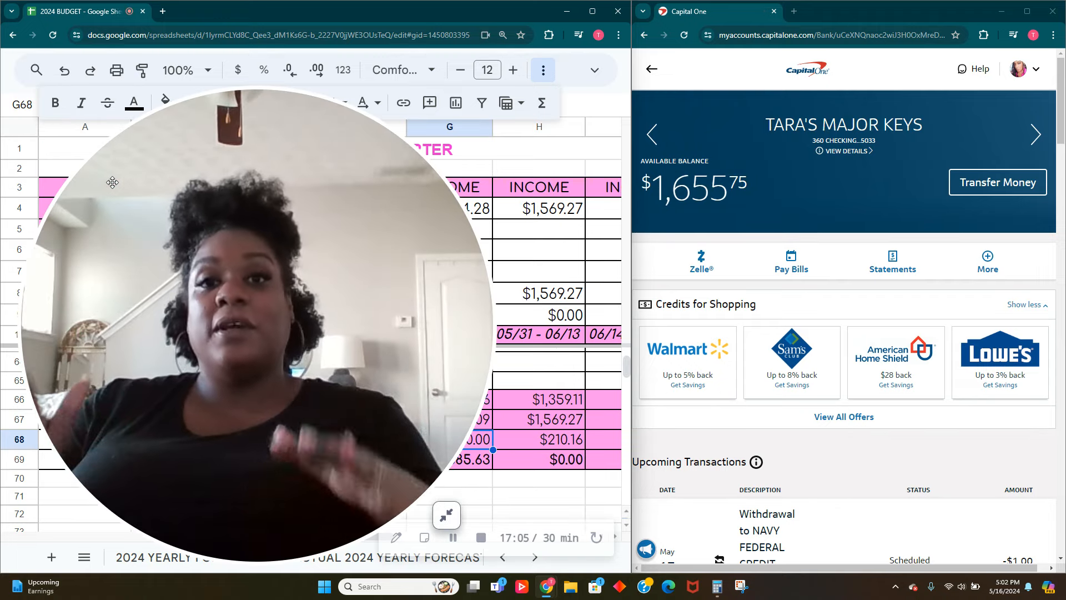
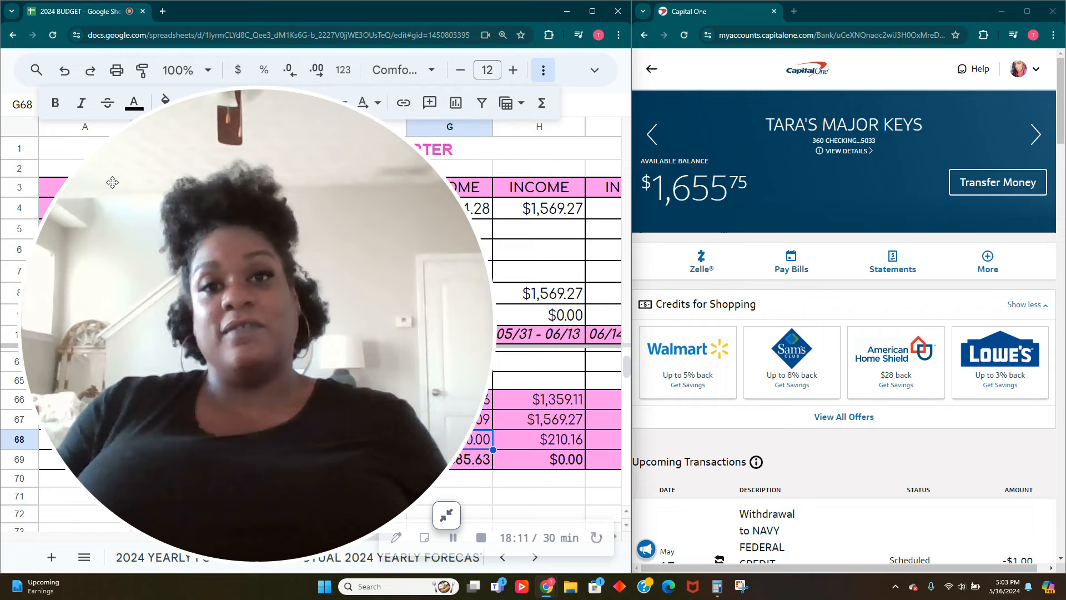
left_click(446, 515)
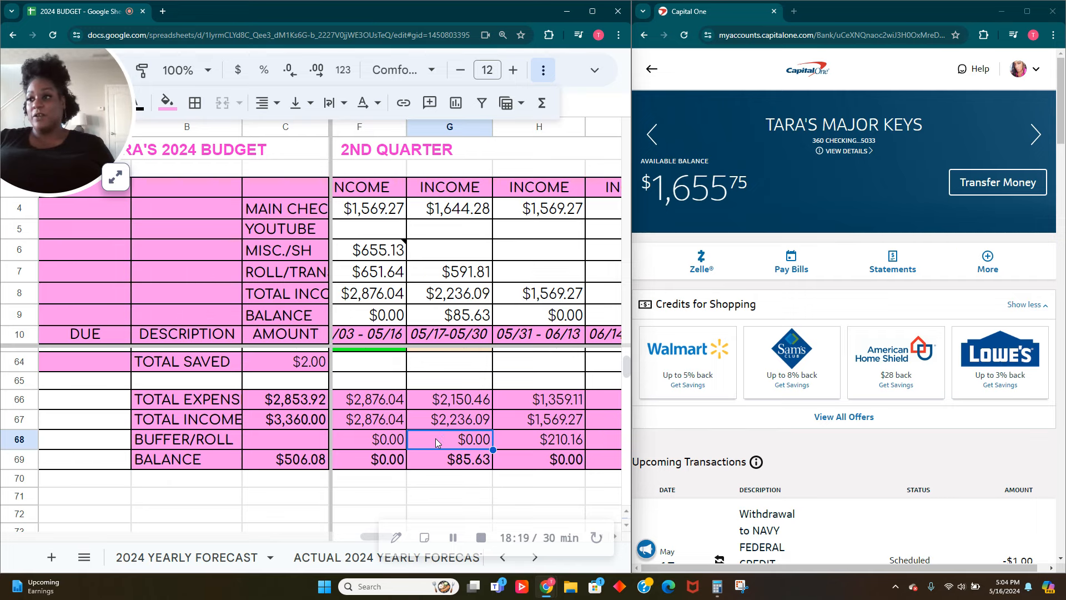
left_click(717, 586)
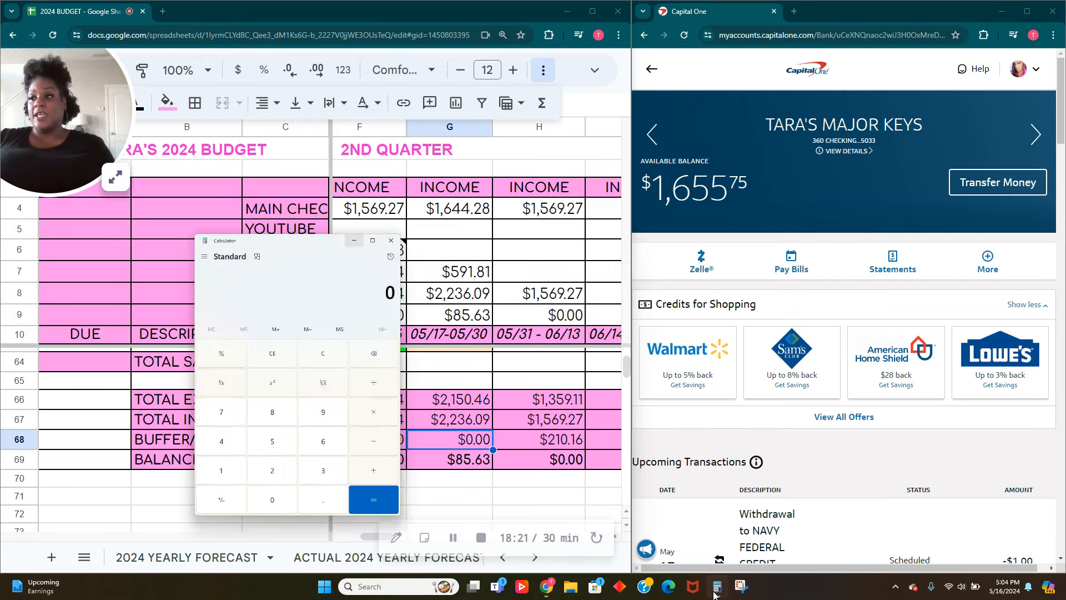
type("85.6")
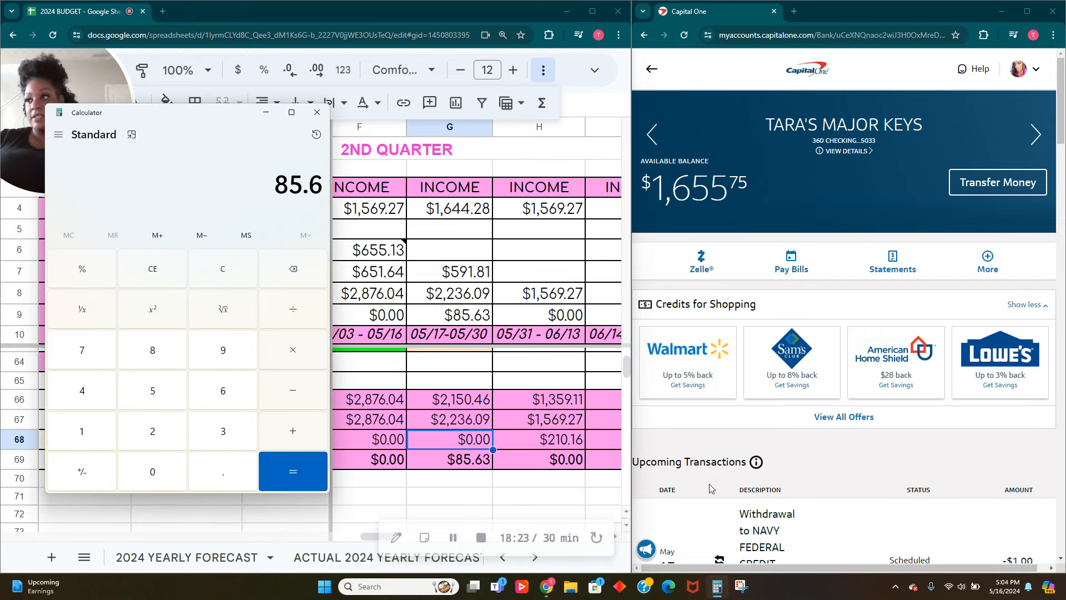
type("3 - 50")
key("Return")
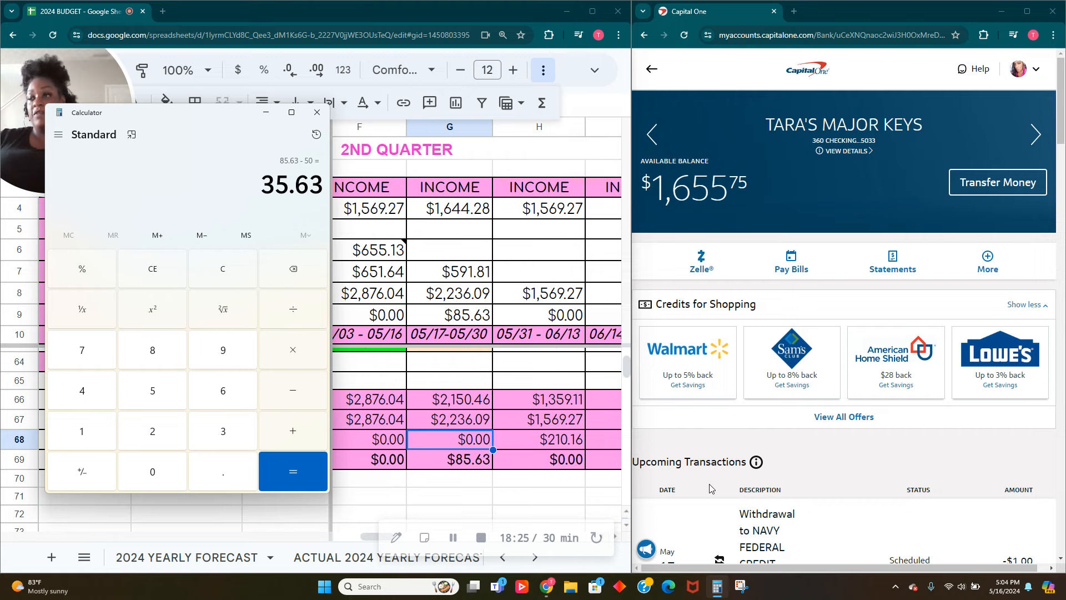
Start a one-time transfer from the main checking account with the MY HUMBLE HOME account as the destination
left_click(1011, 196)
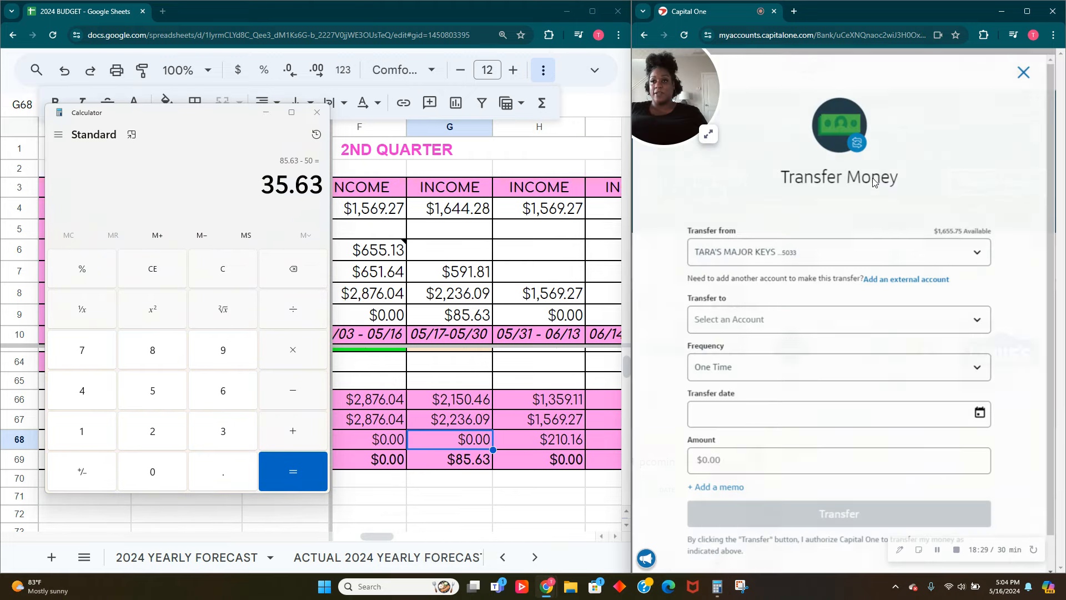
left_click(854, 321)
scroll(811, 404, "down", 2)
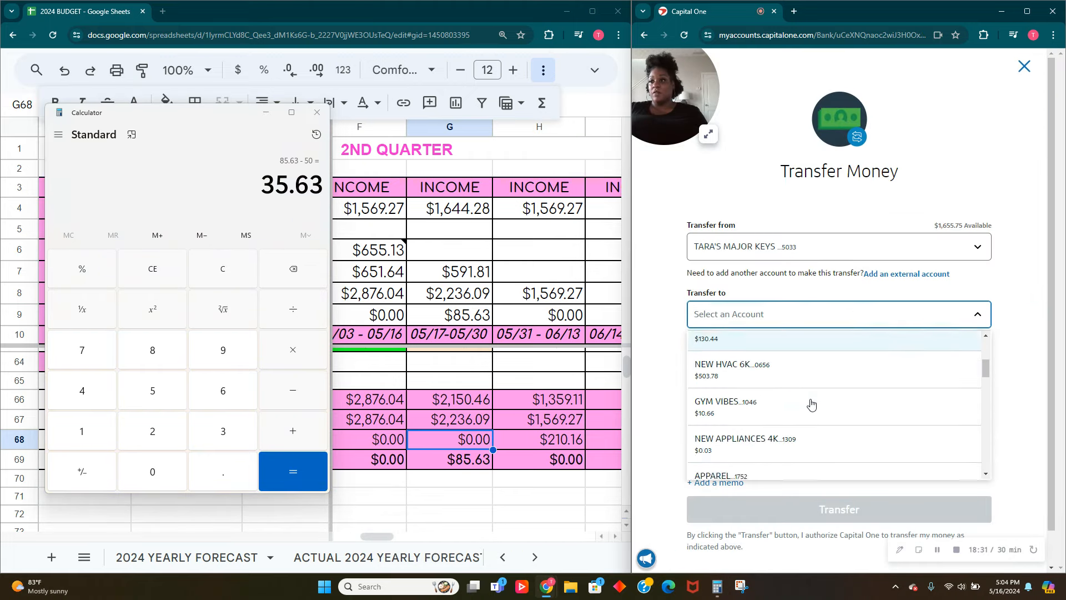
scroll(811, 404, "up", 1)
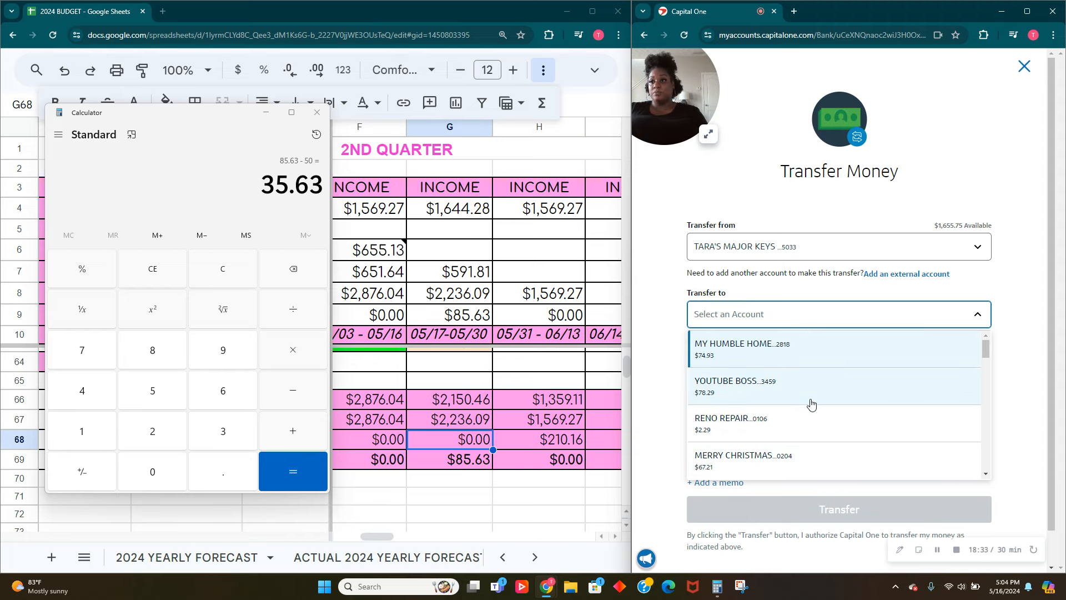
left_click(825, 355)
Set the transfer amount to $50.00, add the memo PATIO PROJECT and submit the transfer
left_click(771, 454)
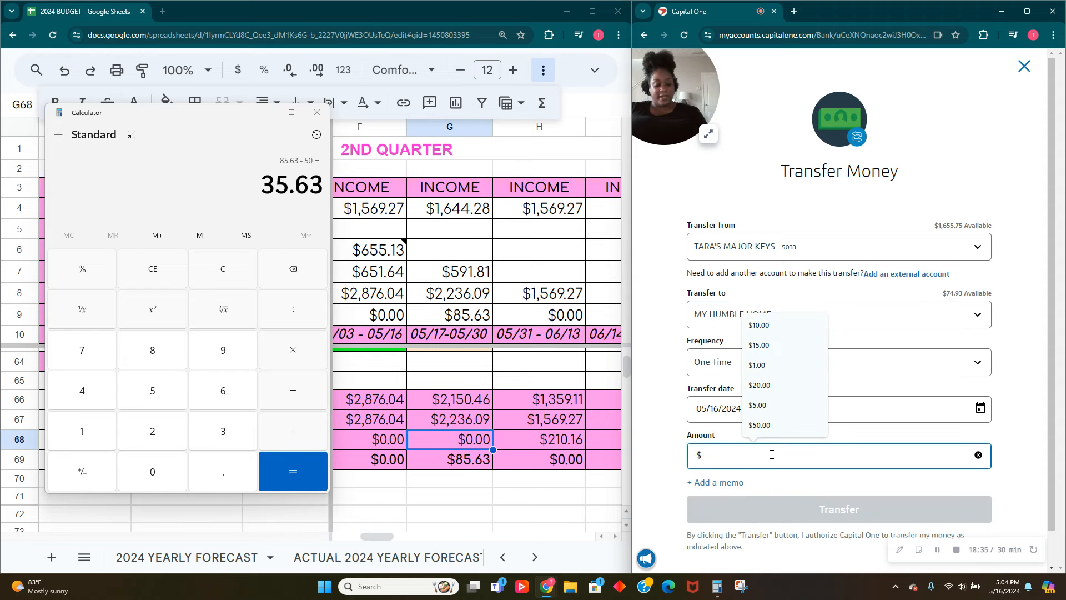
type("50.0")
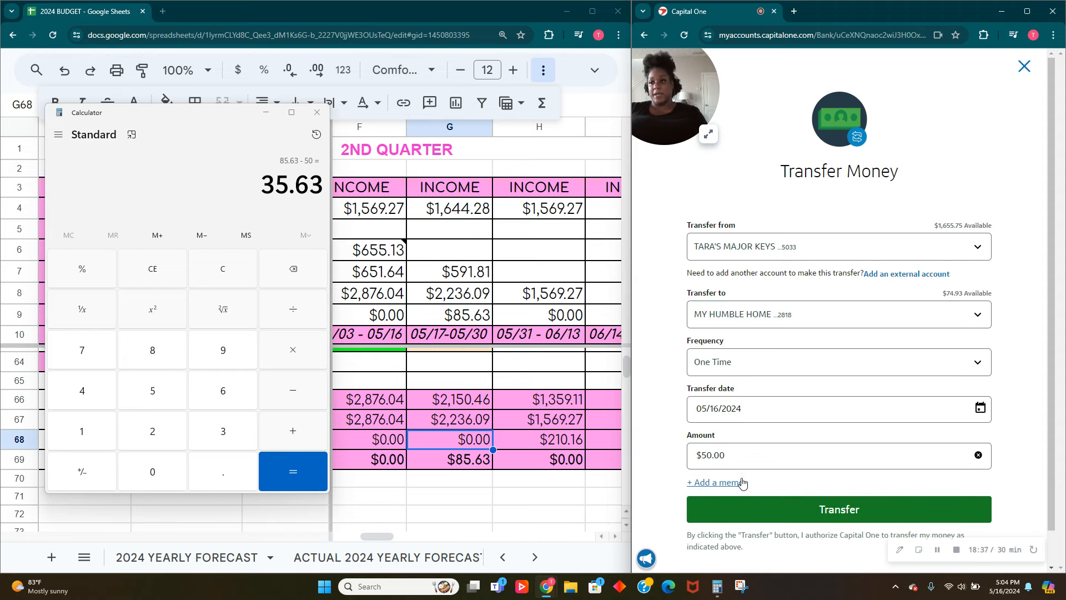
left_click(738, 482)
type("PAT")
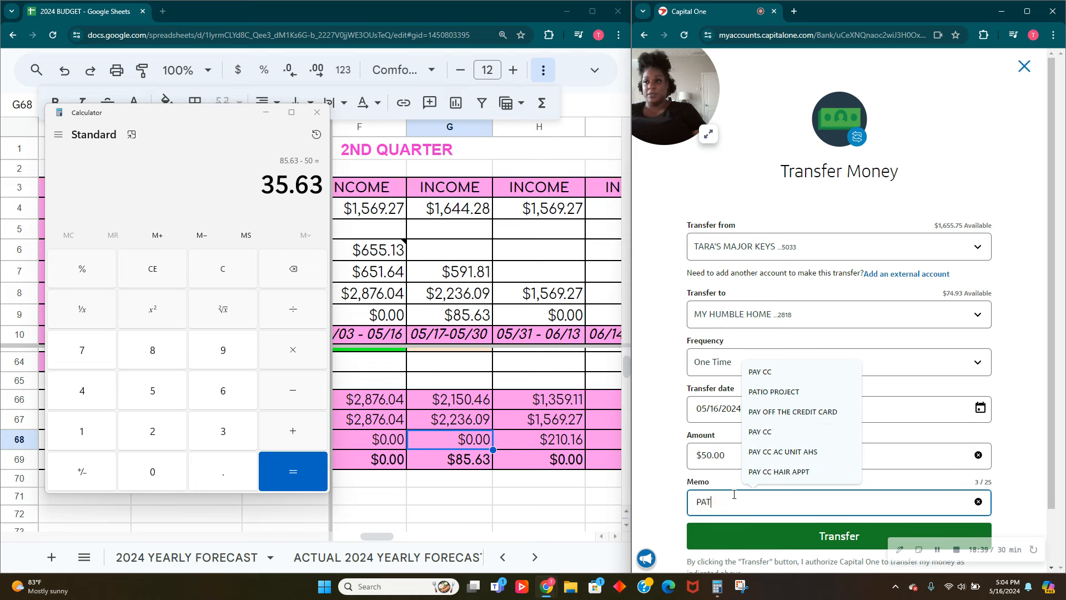
left_click(805, 542)
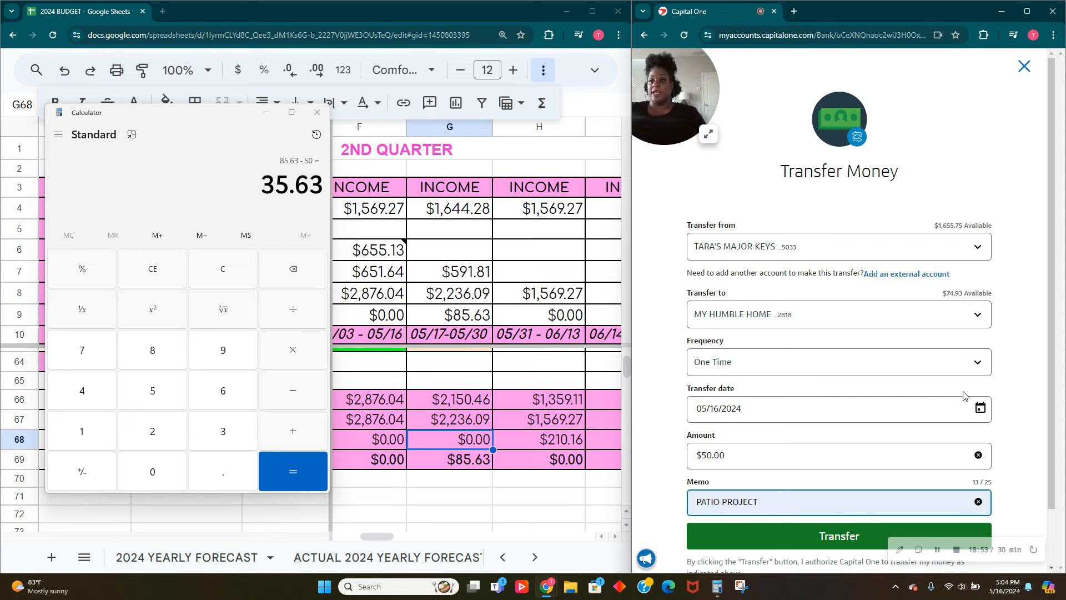
left_click(835, 537)
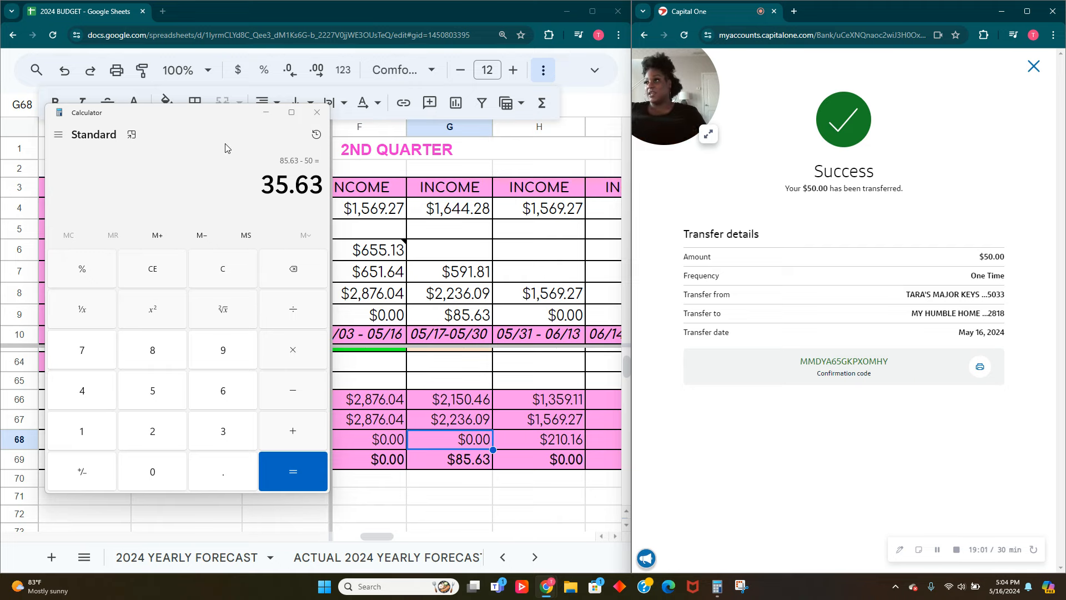
Move the Calculator off the budget sheet and set the 05/17-05/30 amount for the Other sinking fund to $50.00
left_click_drag(223, 125, 986, 146)
scroll(465, 383, "up", 3)
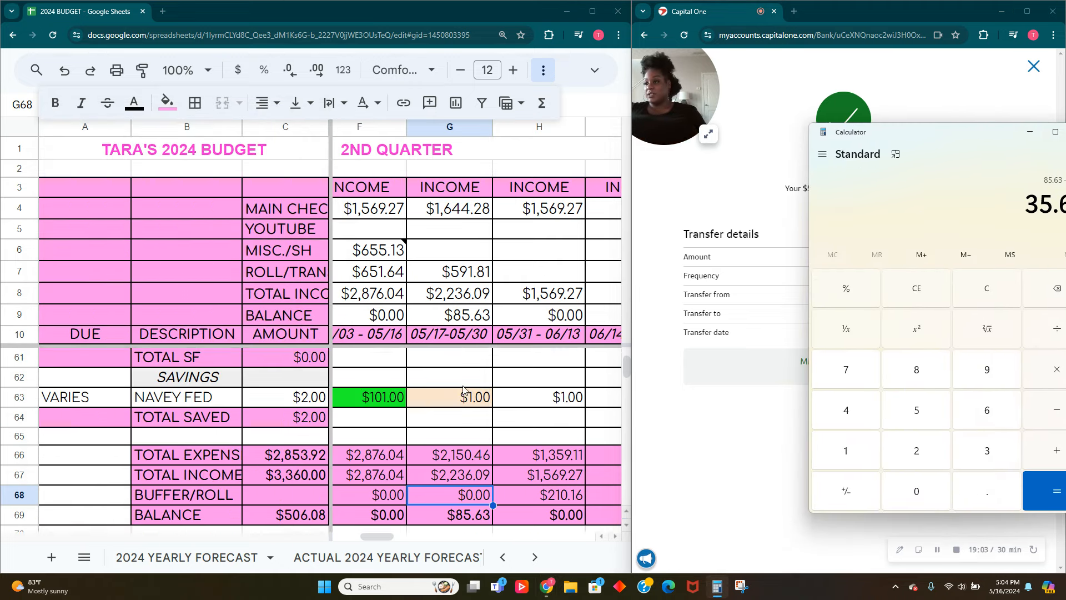
scroll(465, 389, "up", 6)
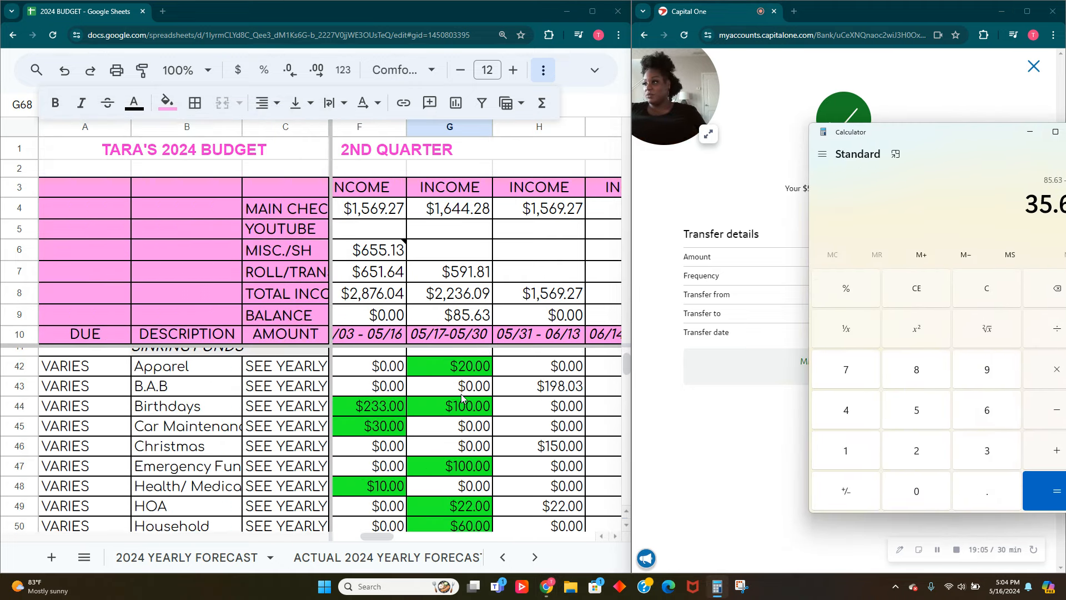
scroll(461, 400, "down", 5)
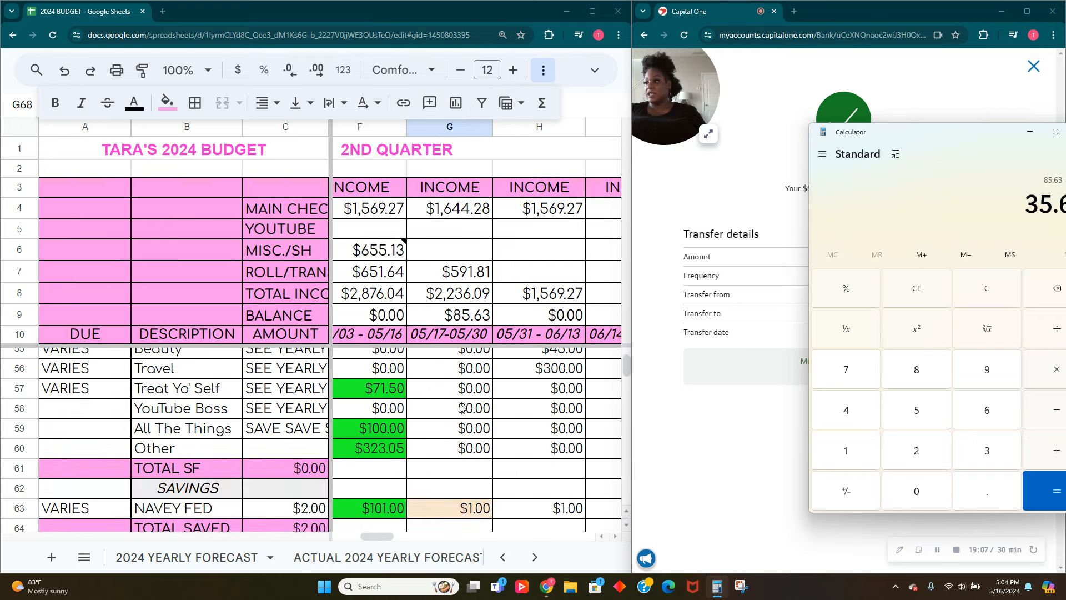
left_click(468, 455)
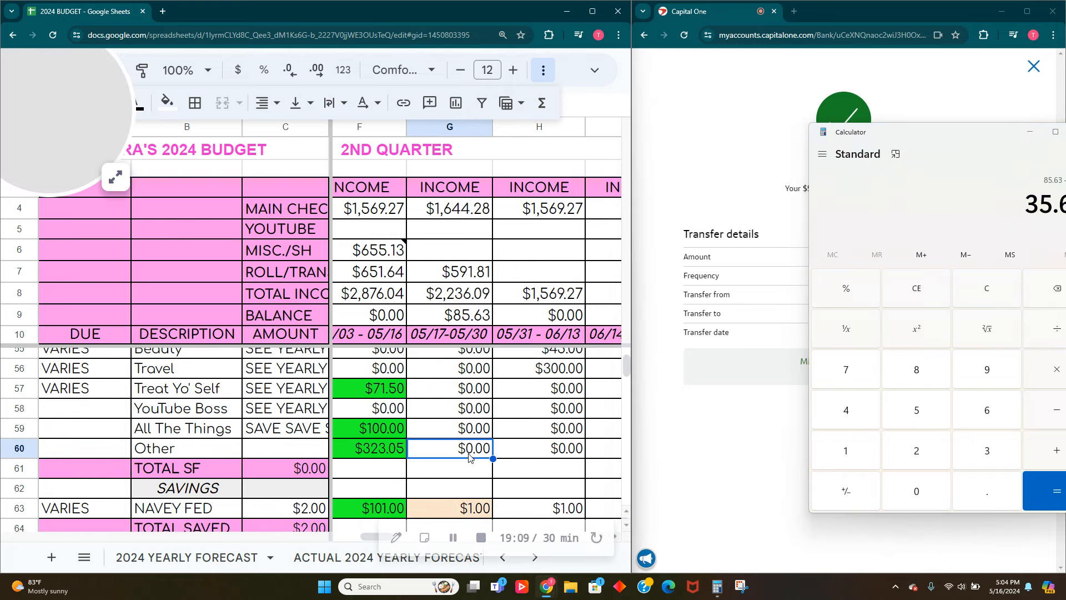
type("=5")
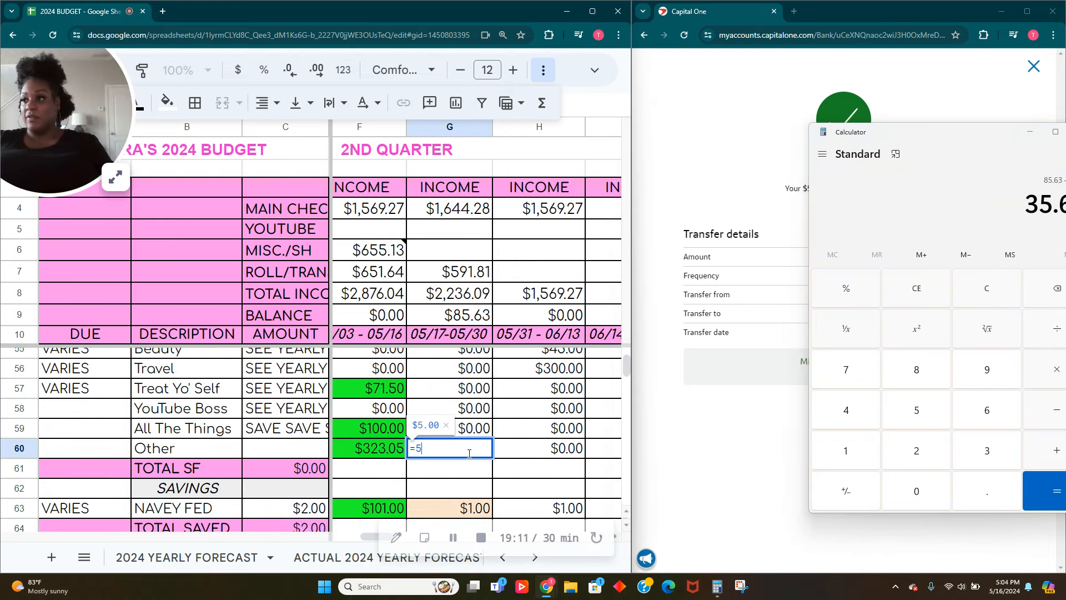
type("00")
key("Tab")
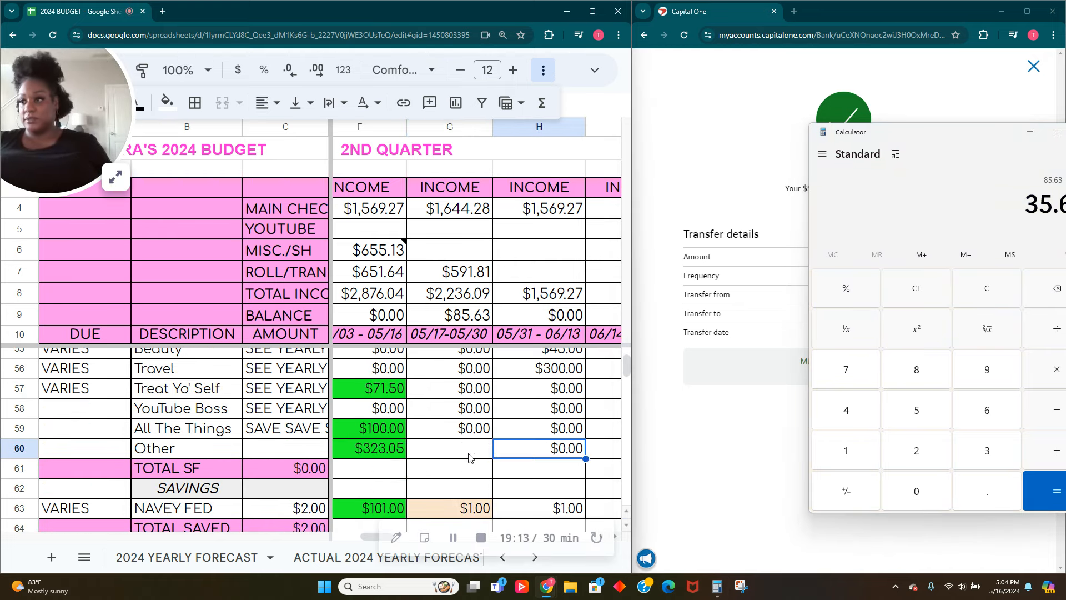
Fill the 05/17-05/30 amount of the Other sinking fund with bright green
left_click(469, 455)
left_click(167, 103)
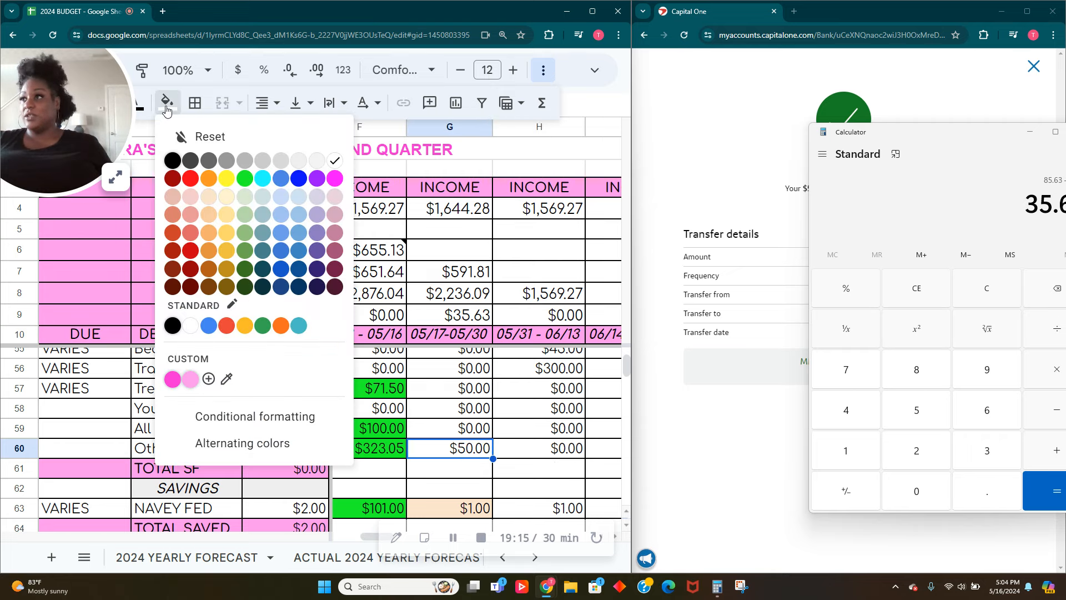
left_click(242, 179)
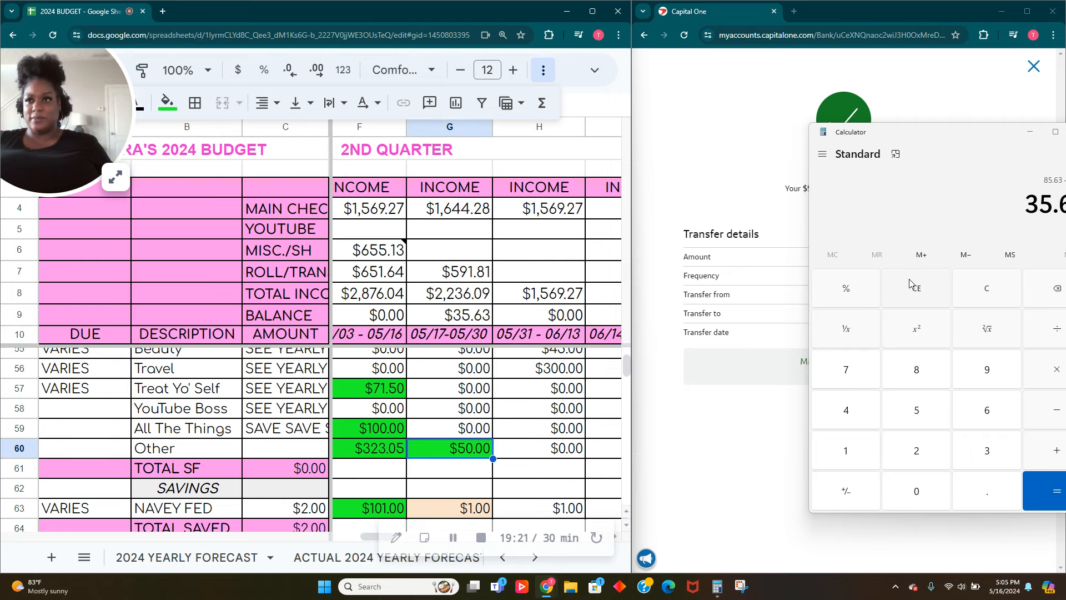
Bring the Calculator fully into view and set the 05/17-05/30 Buffer/Roll amount to 35.63
left_click(888, 158)
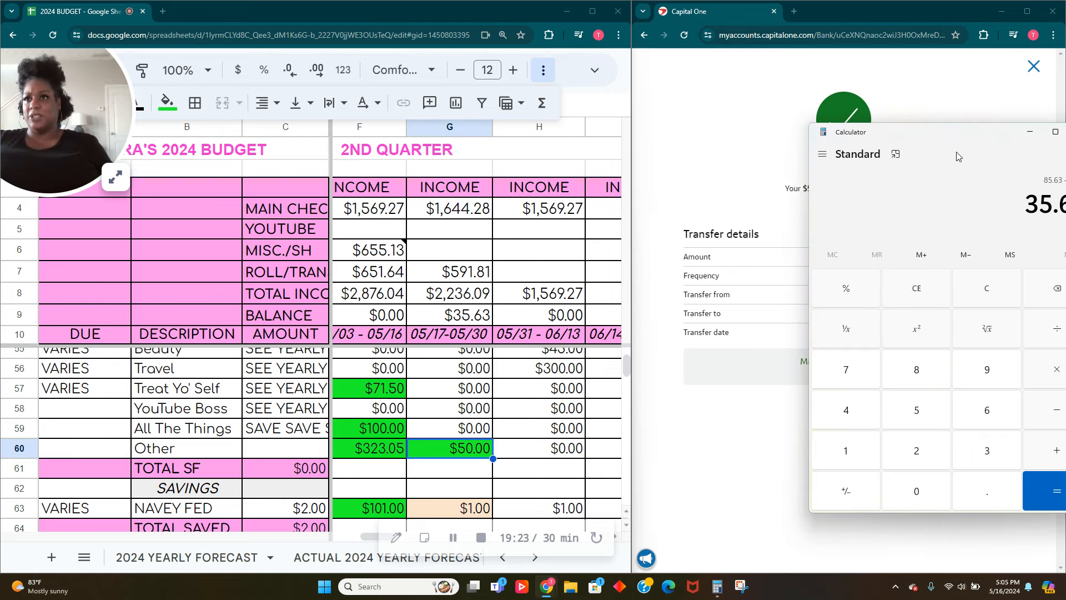
left_click_drag(893, 145, 773, 115)
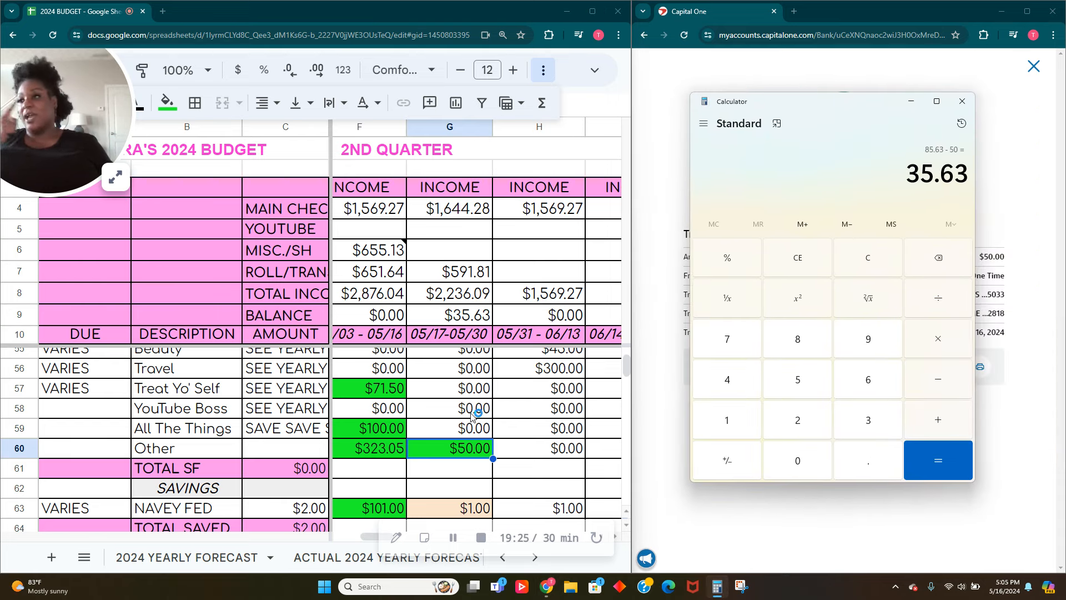
scroll(471, 417, "down", 2)
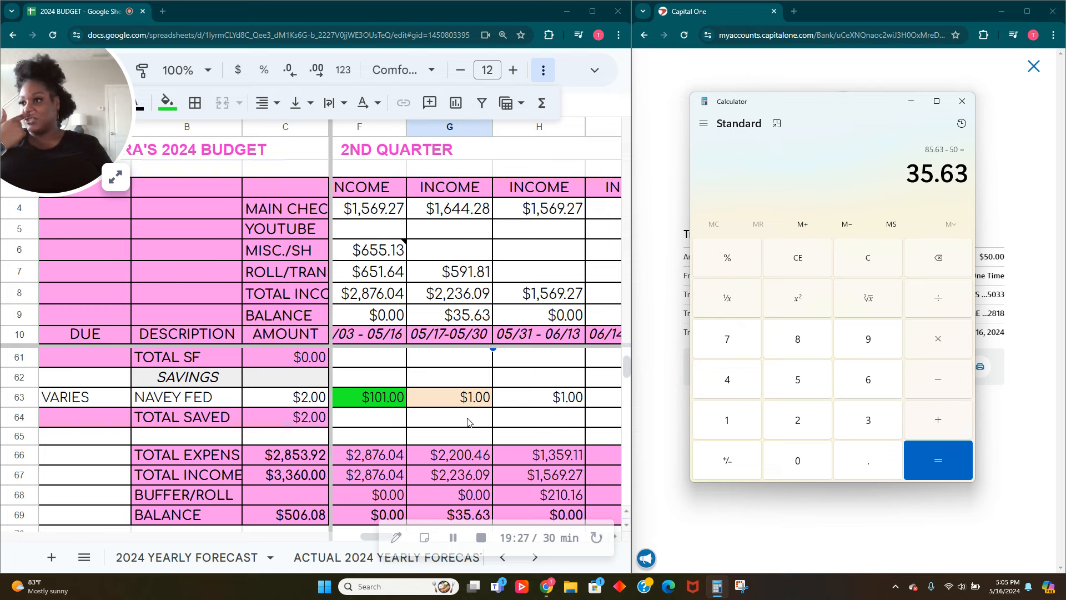
scroll(467, 422, "down", 1)
left_click(471, 447)
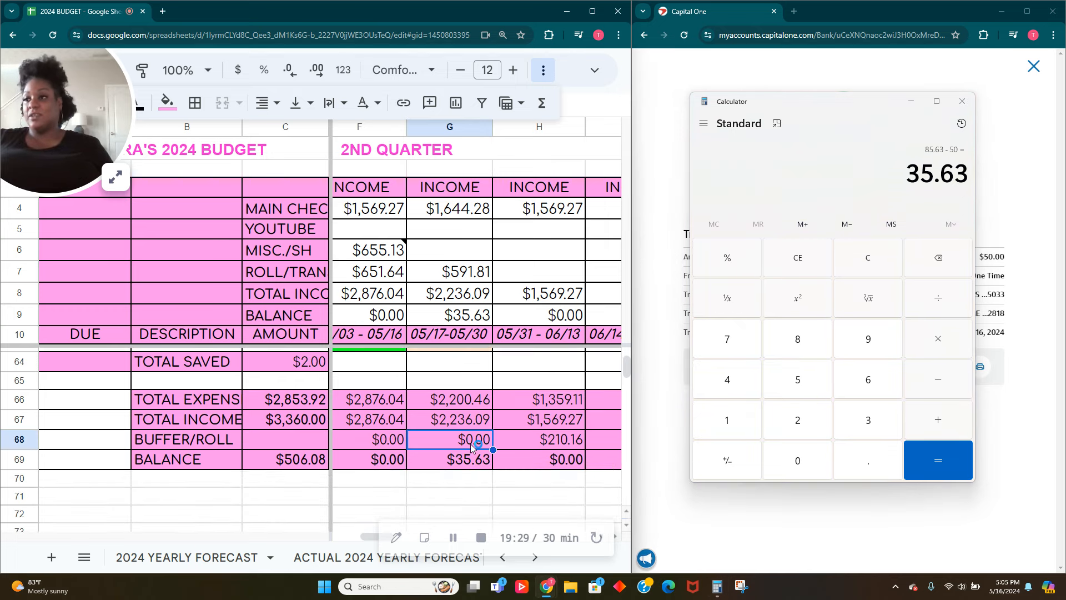
type("35.63")
key("Tab")
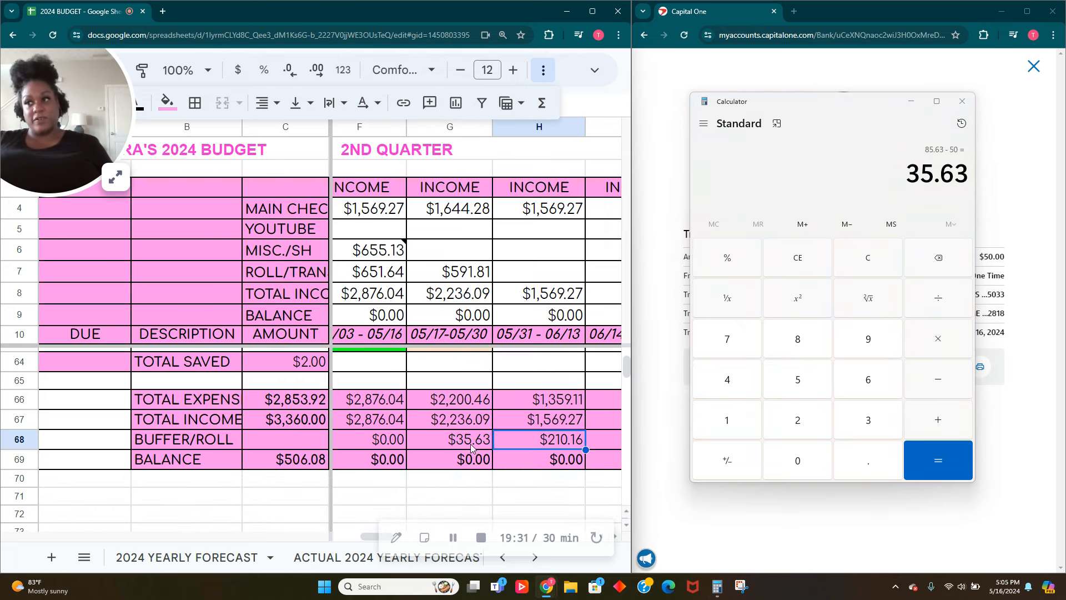
Fill the 05/17-05/30 Buffer/Roll amount with light yellow
left_click(471, 445)
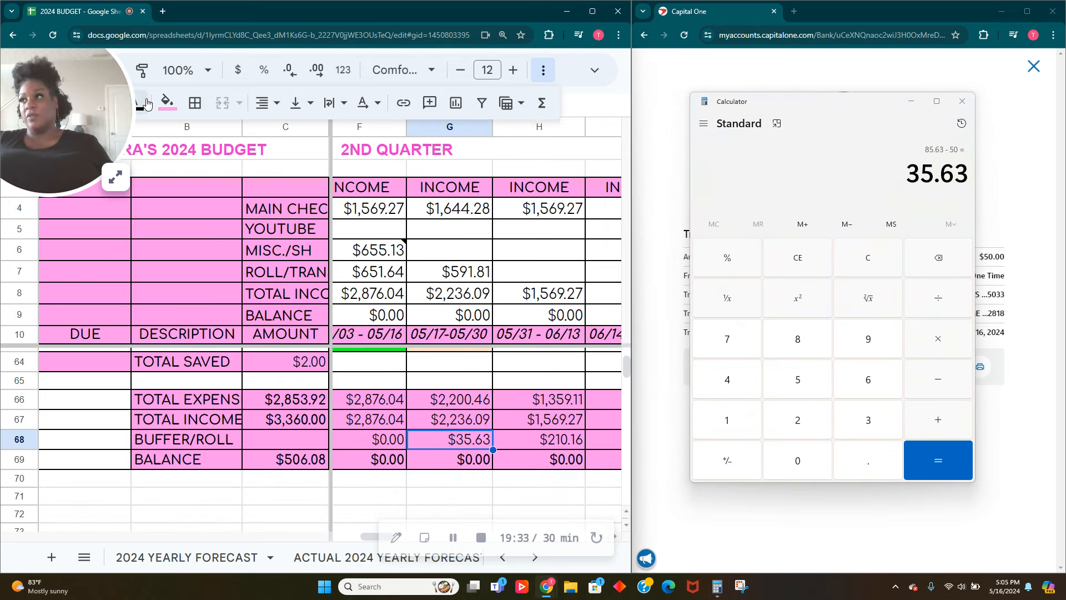
left_click(166, 103)
left_click(228, 196)
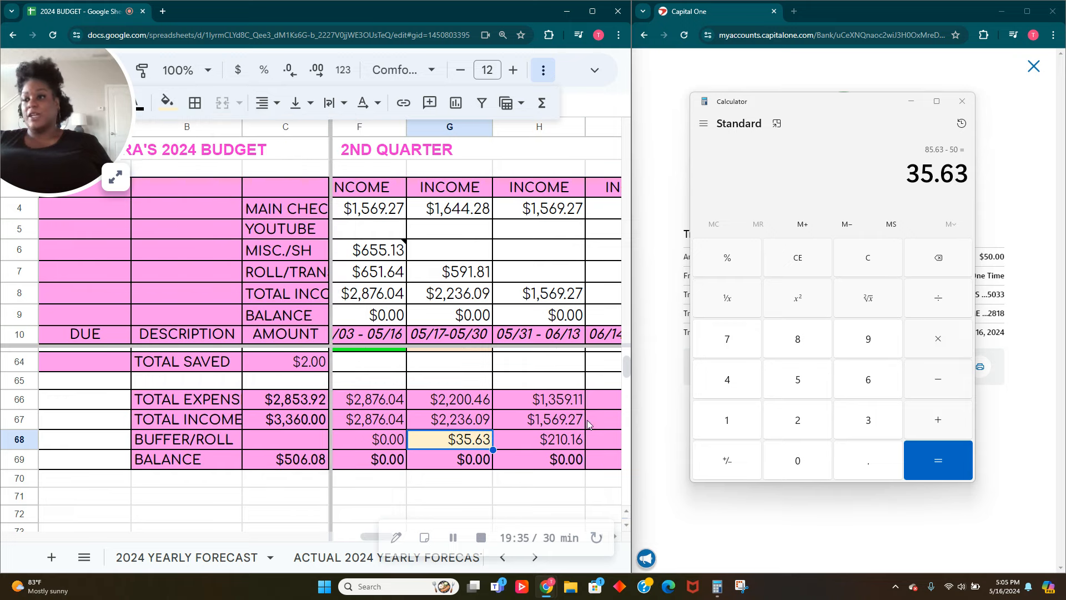
Clear and minimize the Calculator, and close the bank's transfer confirmation to return to the checking account
left_click(854, 266)
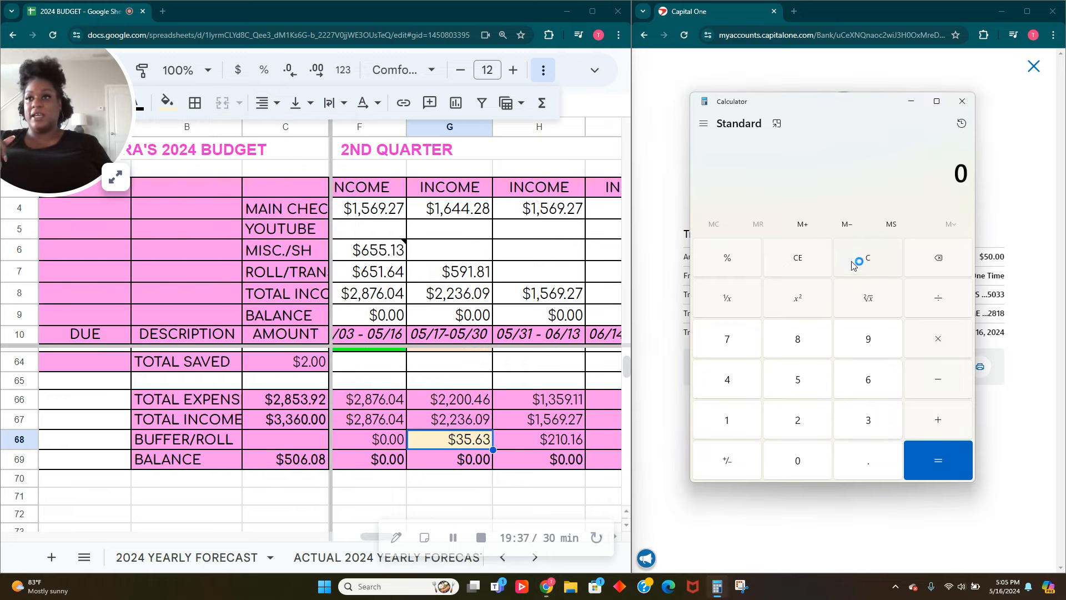
left_click(909, 103)
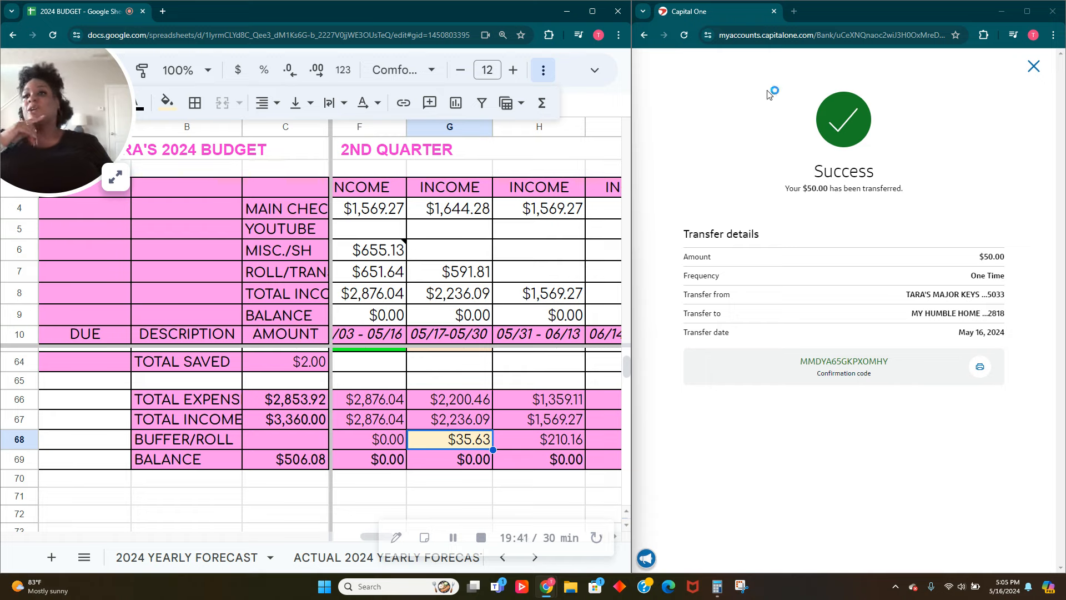
left_click(1027, 71)
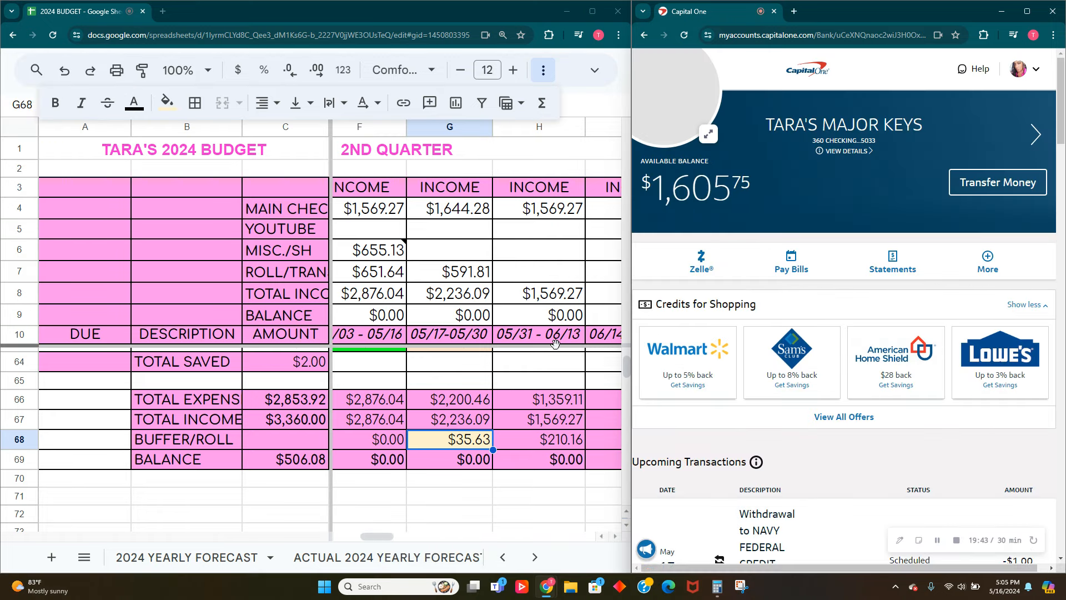
left_click(489, 515)
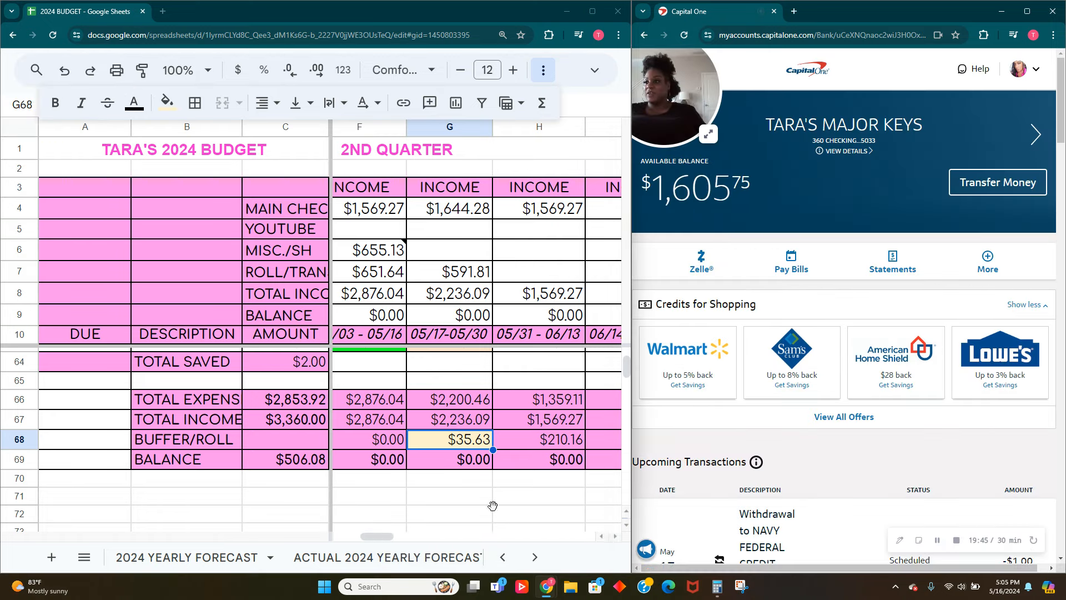
On the Calculator, add the 05/17-05/30 Mortgage 1183.62, Internet 80 and Car Pymt 233.5
scroll(498, 511, "up", 12)
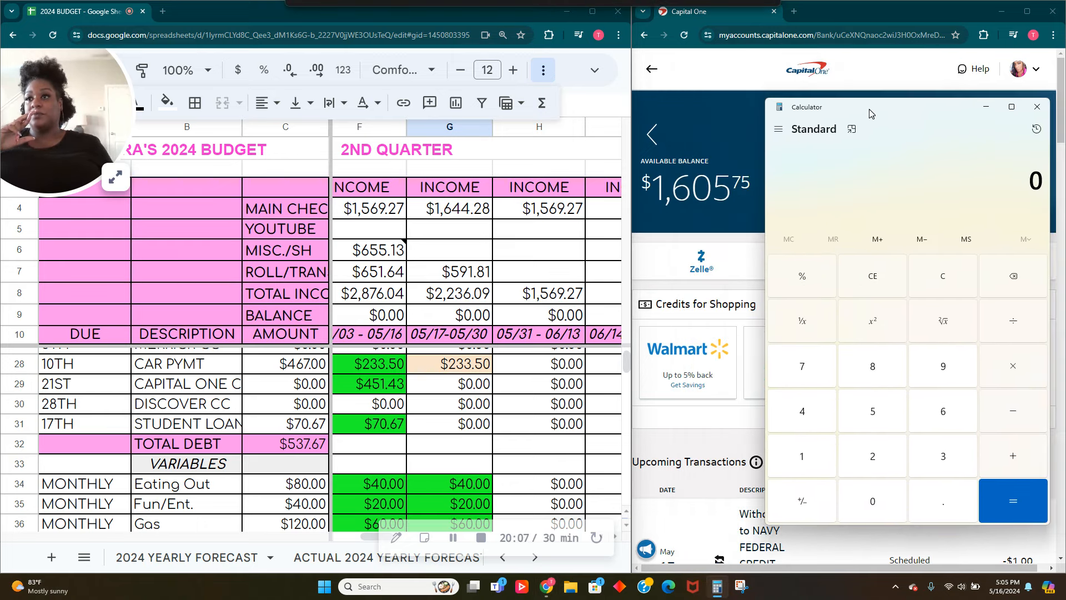
scroll(445, 427, "up", 6)
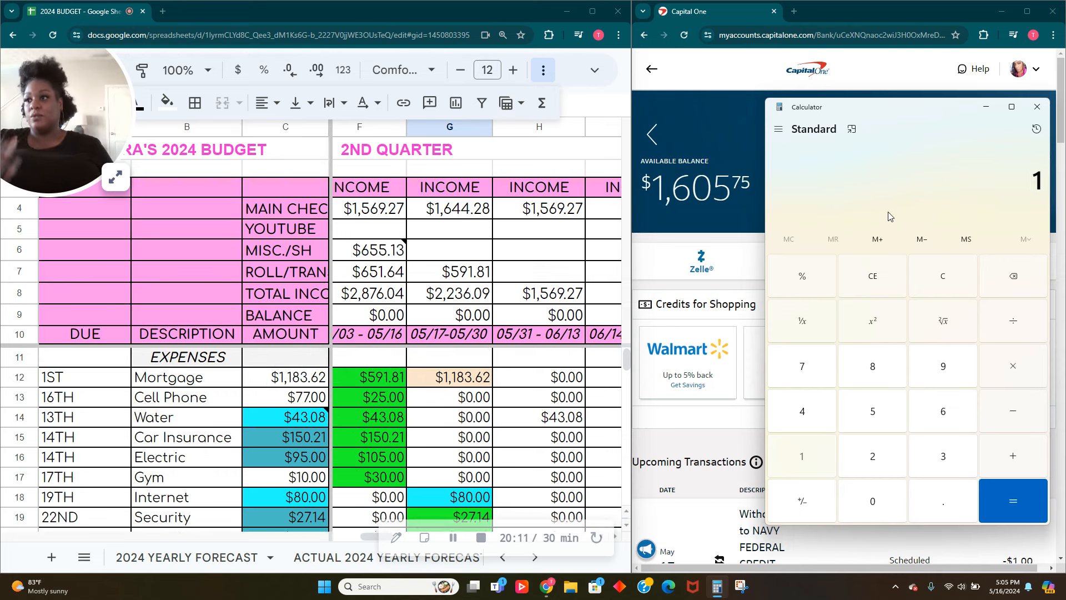
type("3.62")
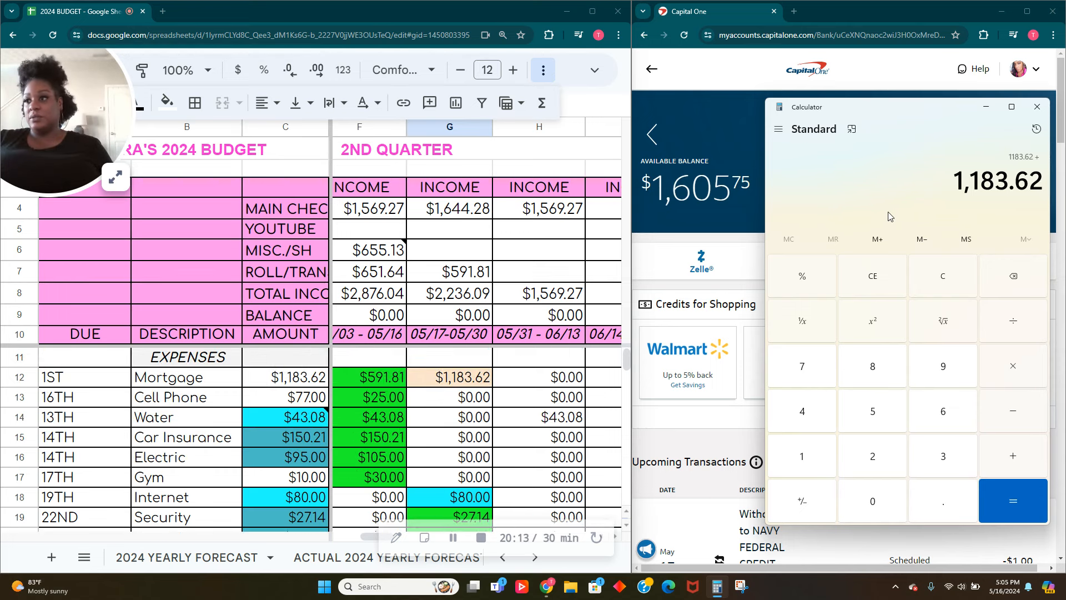
scroll(462, 436, "down", 3)
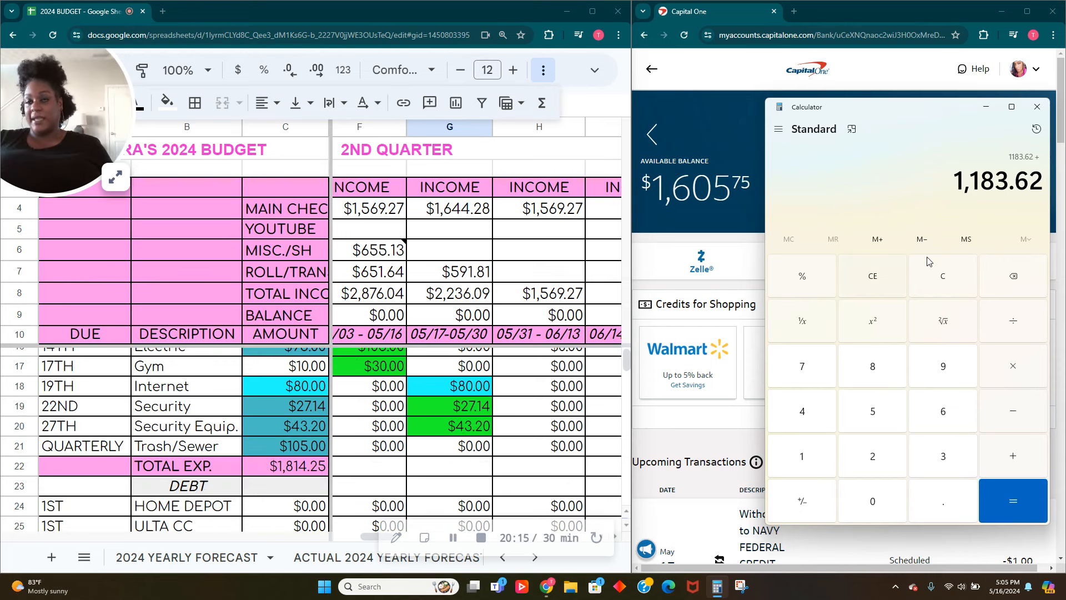
type("8")
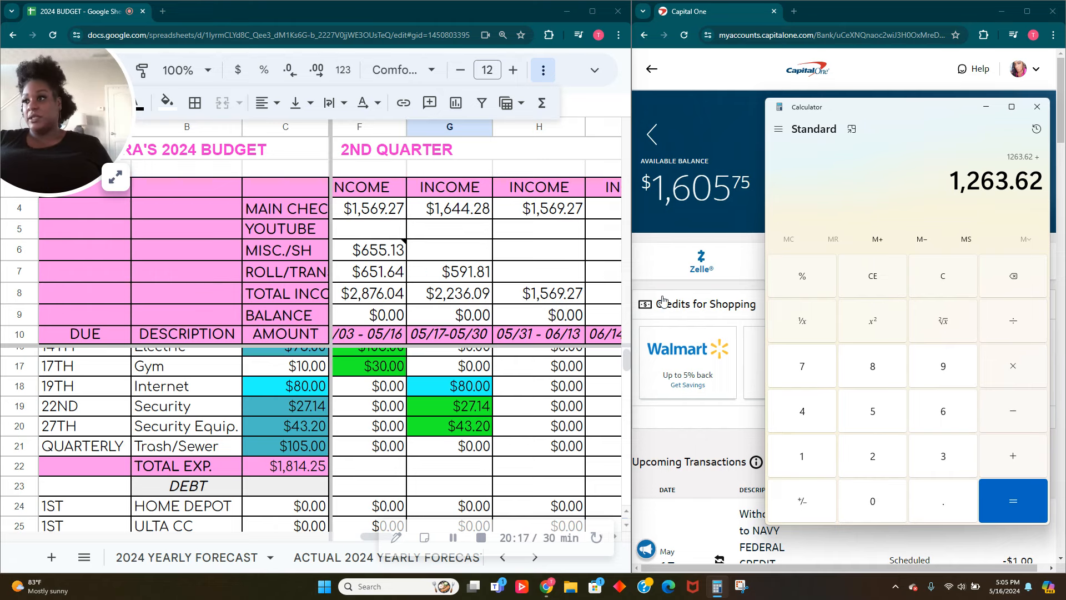
scroll(465, 411, "down", 4)
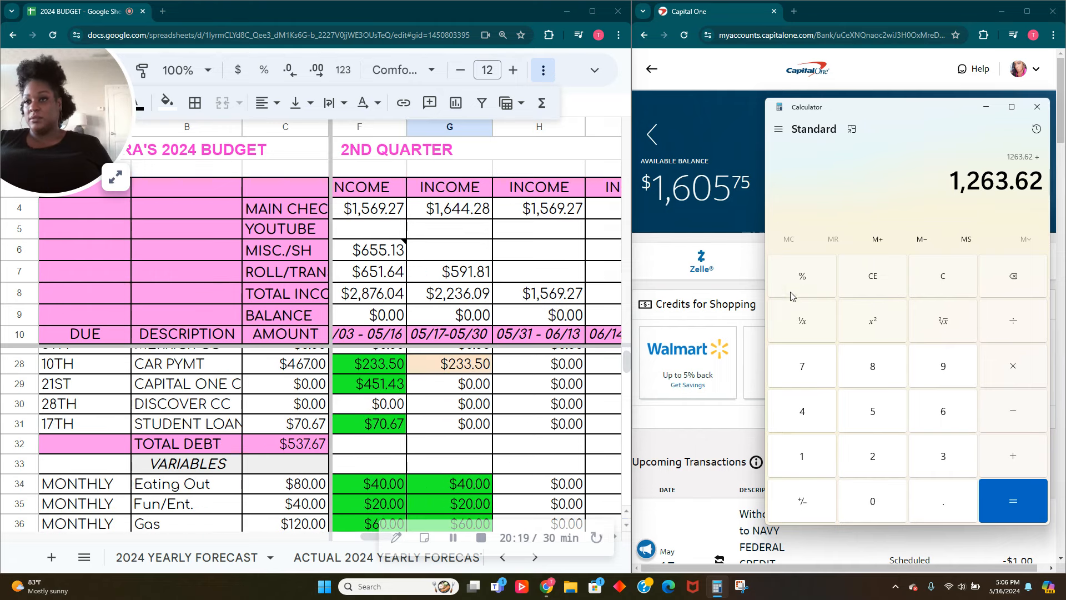
type("233.5+")
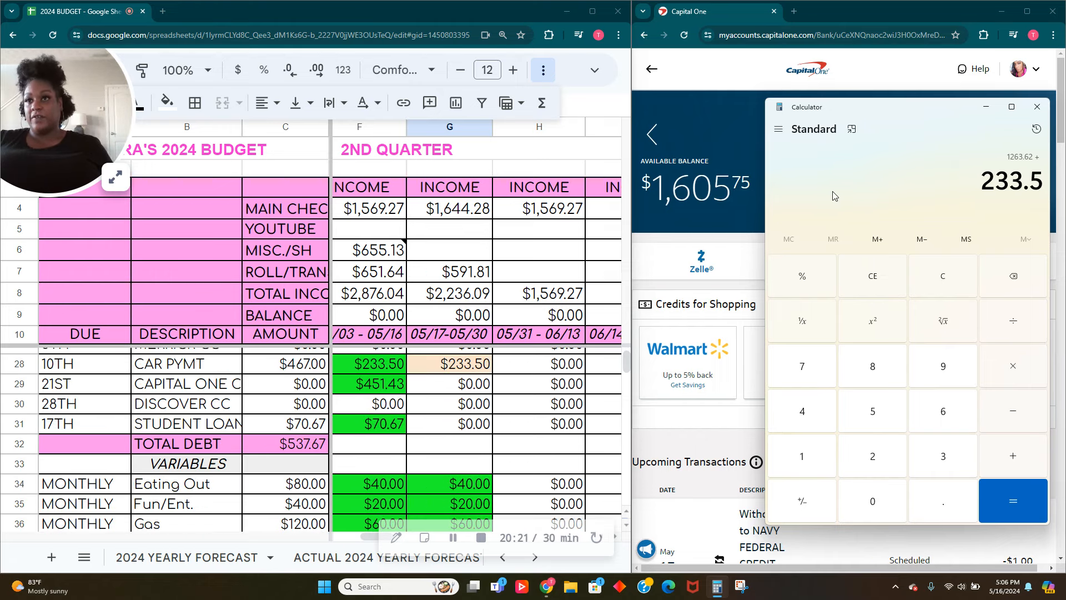
Add the 05/17-05/30 Navey Fed savings of 1 and the Buffer/Roll of 35.63 to the Calculator sum and total it
scroll(420, 419, "down", 7)
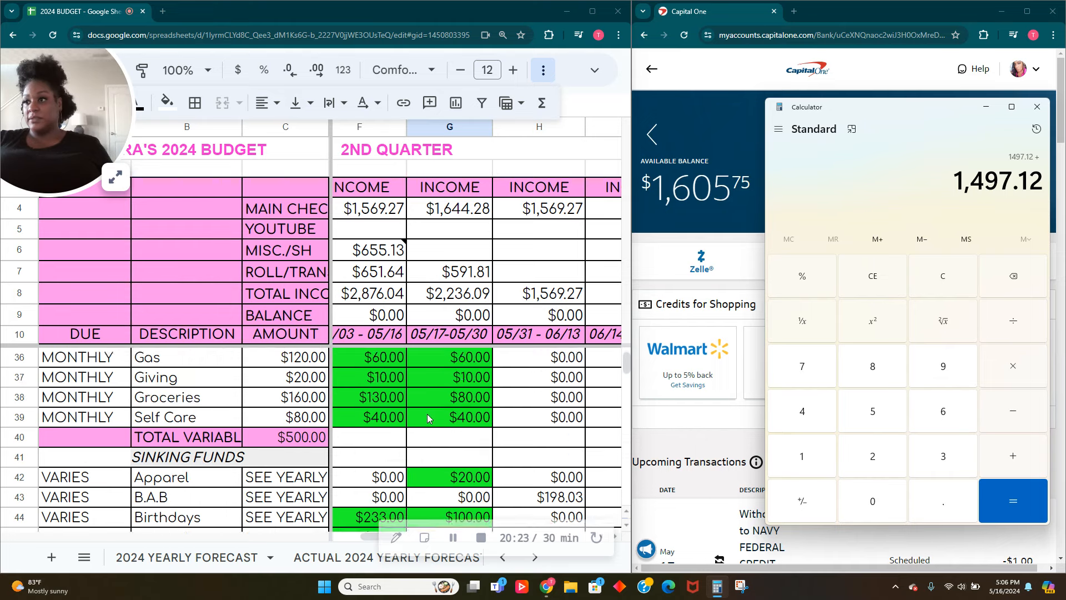
scroll(427, 416, "down", 4)
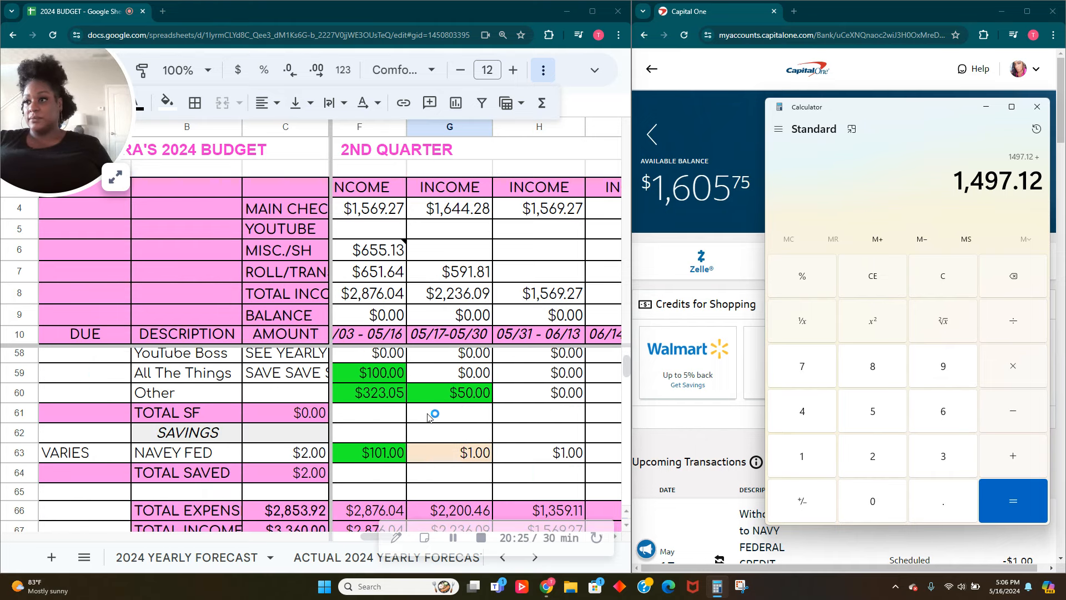
type("1+")
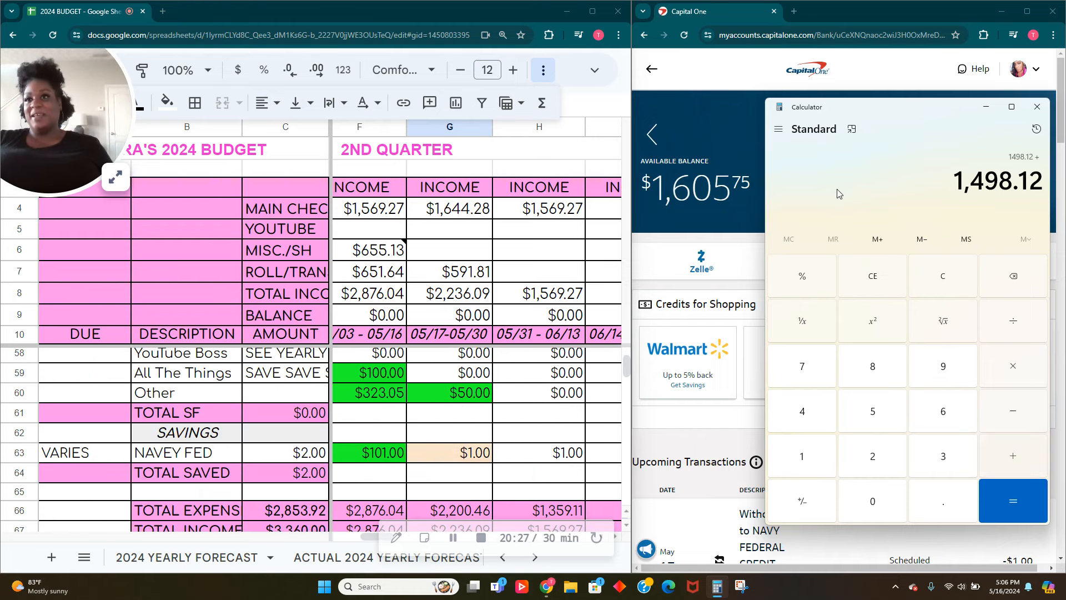
scroll(500, 392, "down", 2)
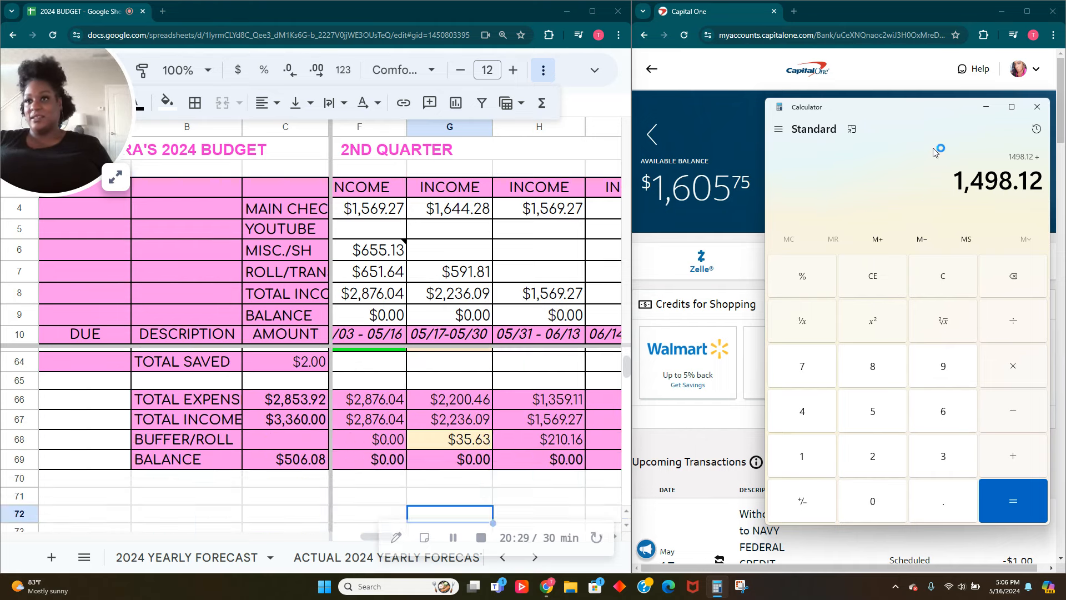
type("35.63=")
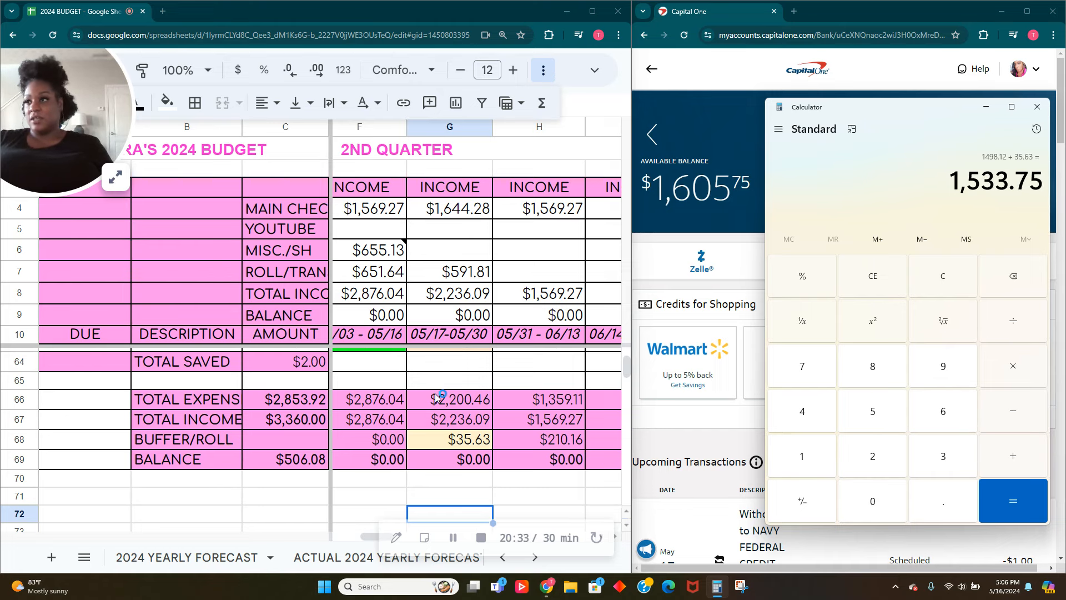
Review the 05/17-05/30 column from the savings back up to the expenses for amounts missing from the Calculator total
scroll(434, 397, "up", 1)
scroll(435, 397, "up", 4)
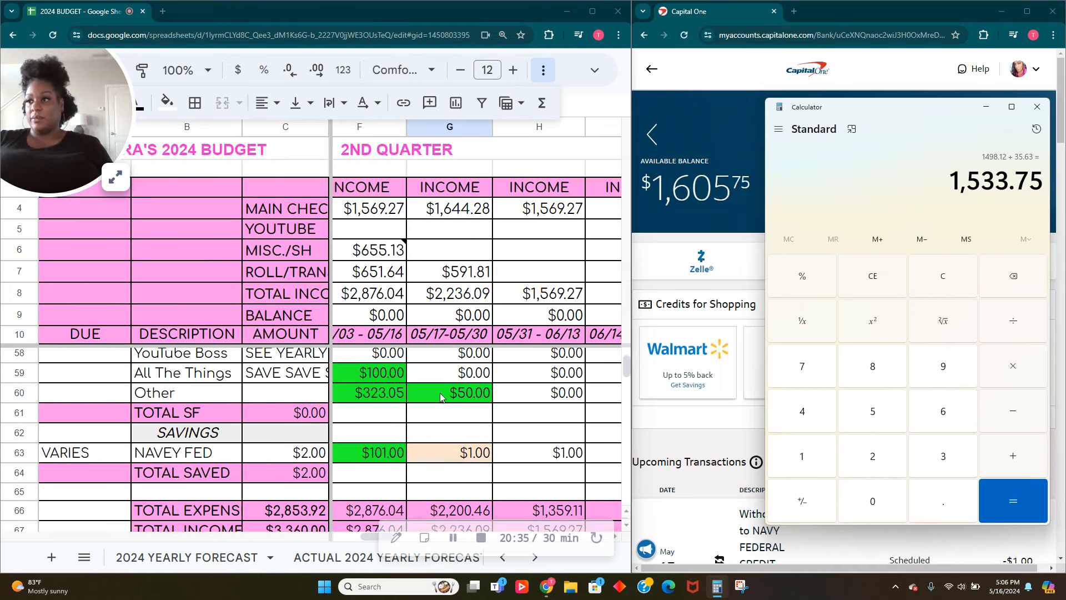
scroll(440, 397, "up", 4)
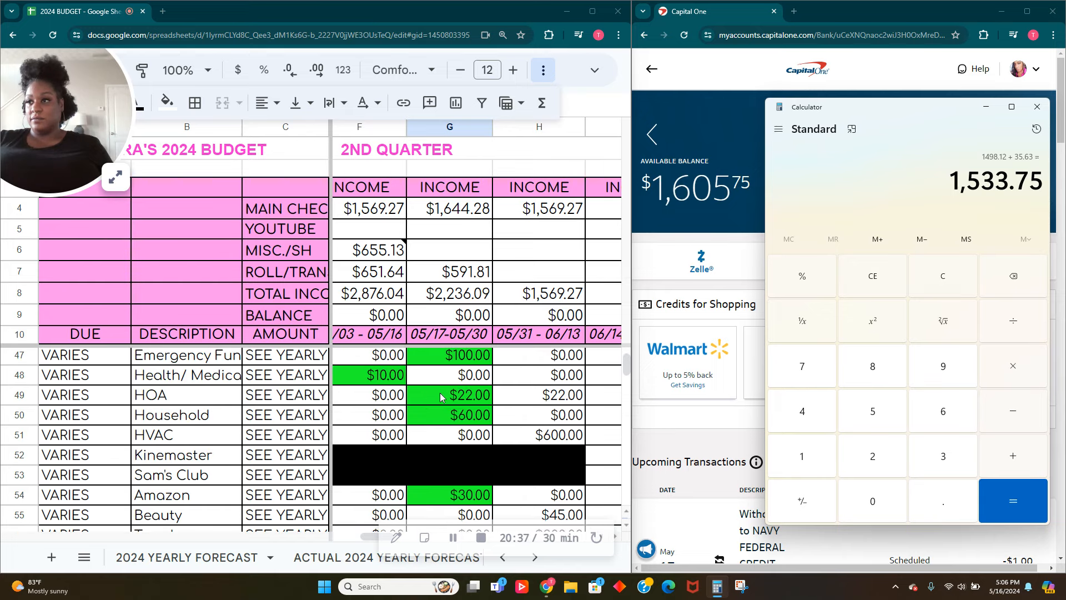
scroll(440, 397, "up", 6)
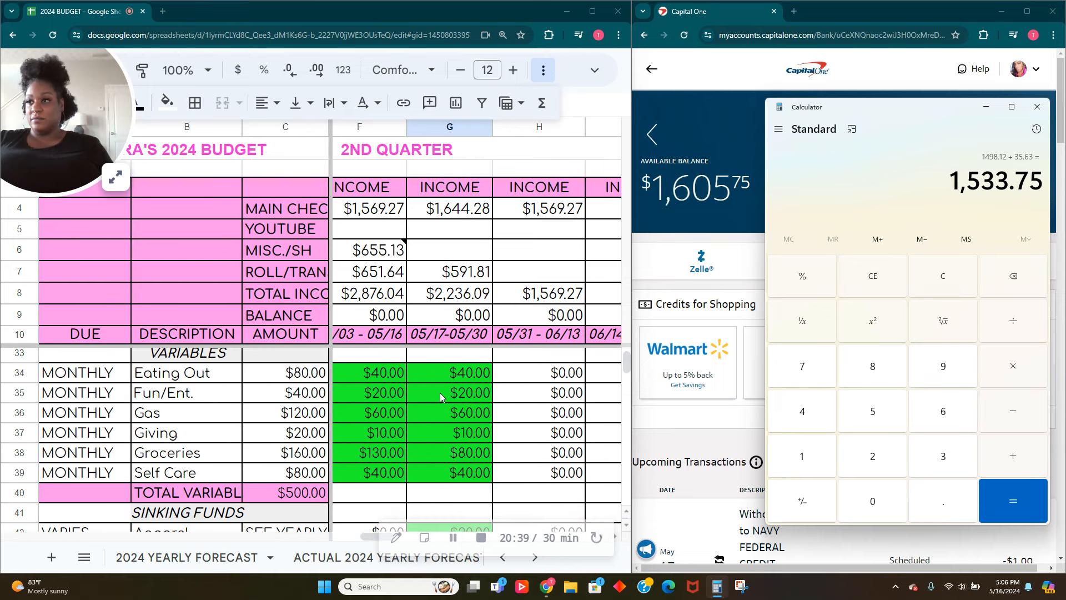
scroll(440, 397, "up", 3)
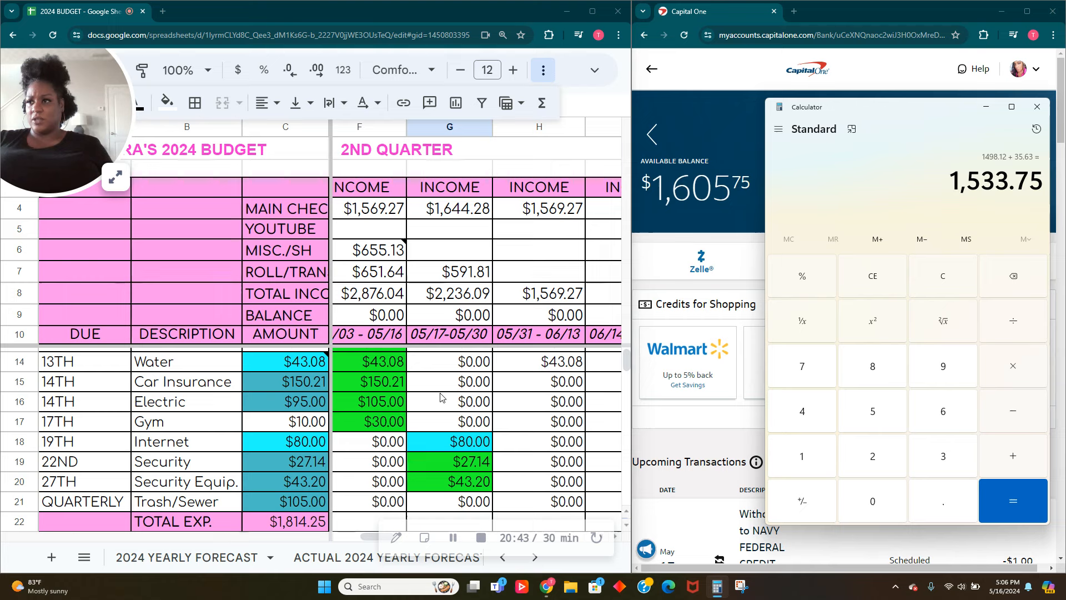
scroll(440, 397, "up", 1)
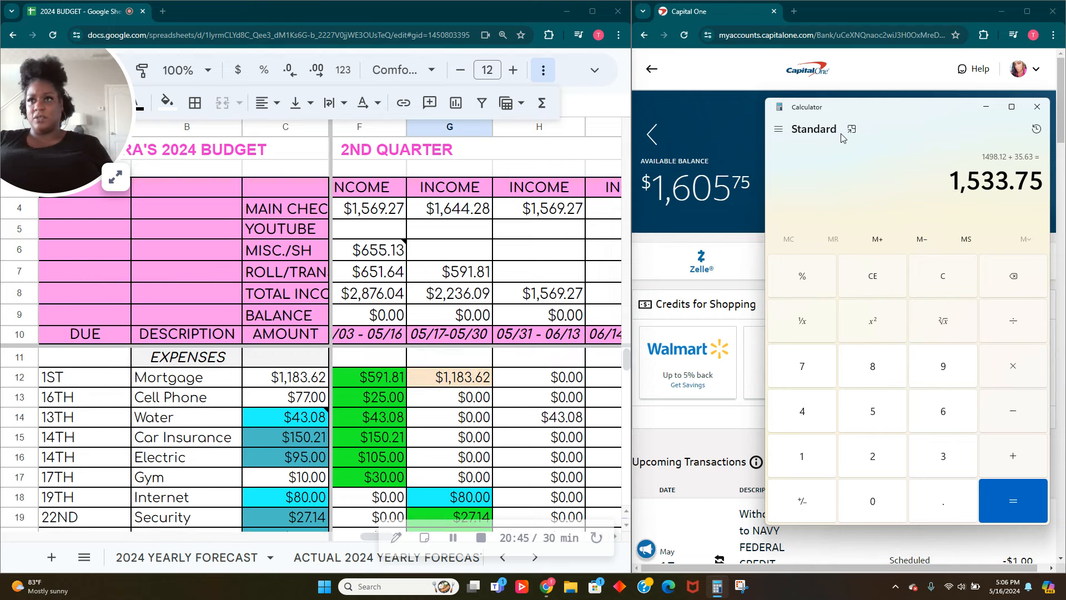
Find the Quicksilver card's in-process payment from checking and add its 72 to the Calculator total
left_click_drag(888, 114, 446, 87)
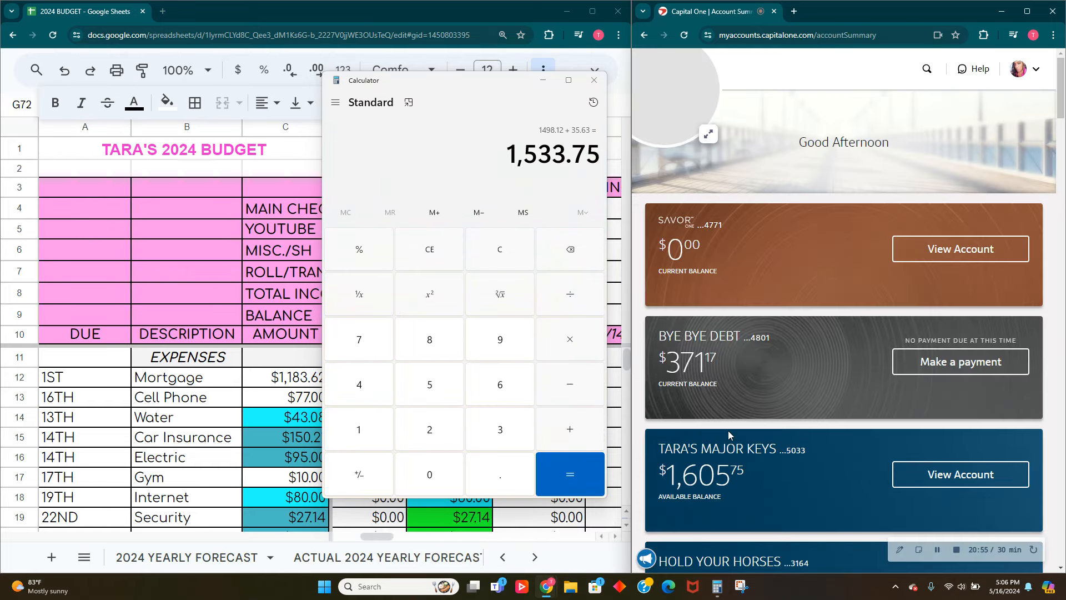
left_click(737, 375)
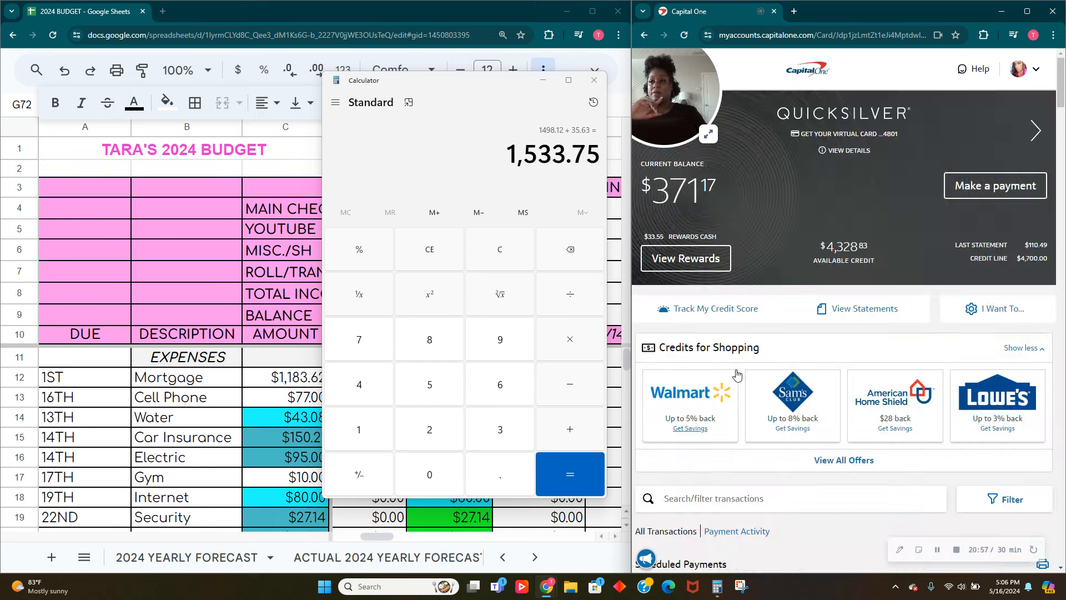
scroll(793, 338, "down", 7)
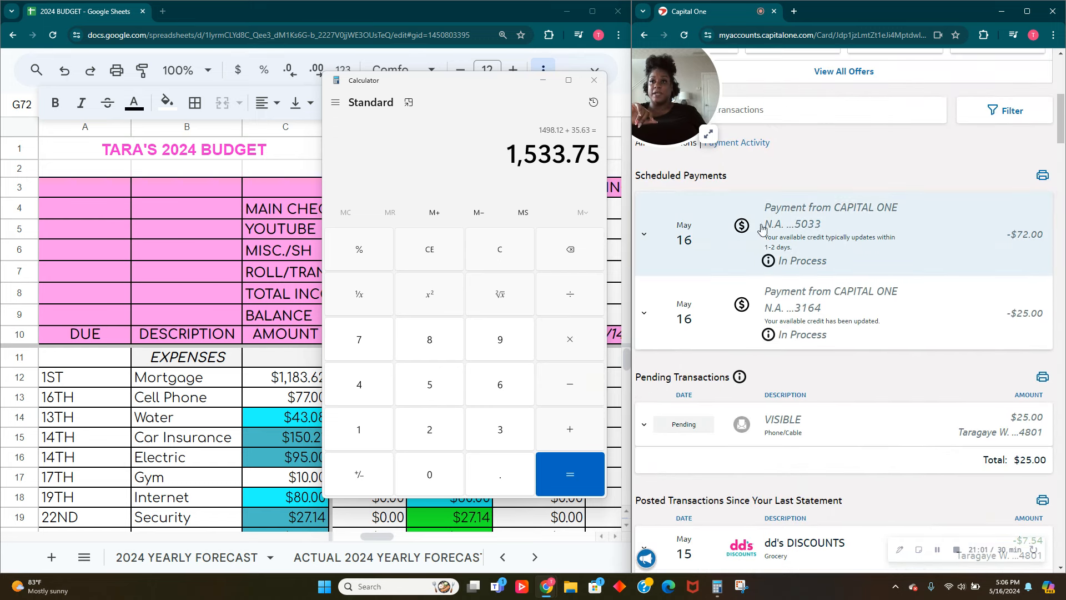
left_click(426, 150)
type("+72")
key("Return")
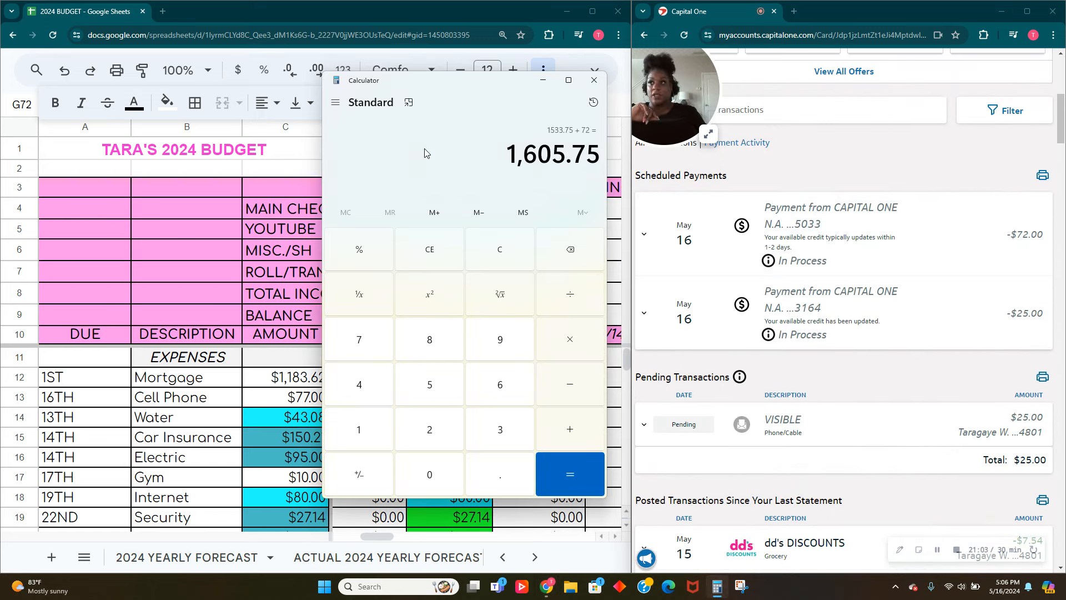
Return to the bank's account summary, reopen the checking account and compare its balance and upcoming transactions with the Calculator total
scroll(753, 142, "up", 10)
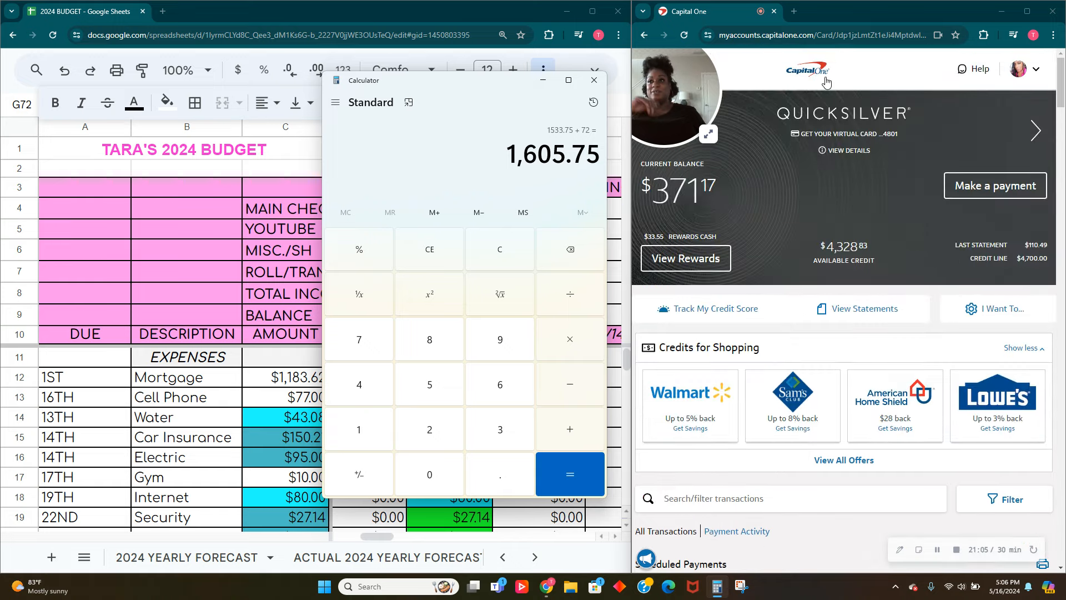
left_click(825, 82)
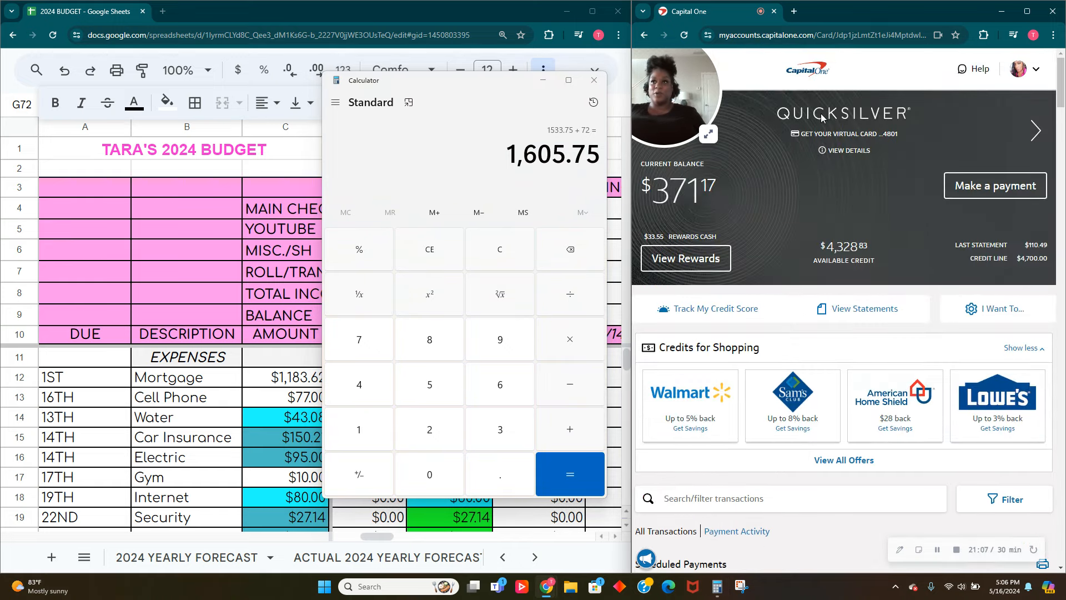
left_click(823, 71)
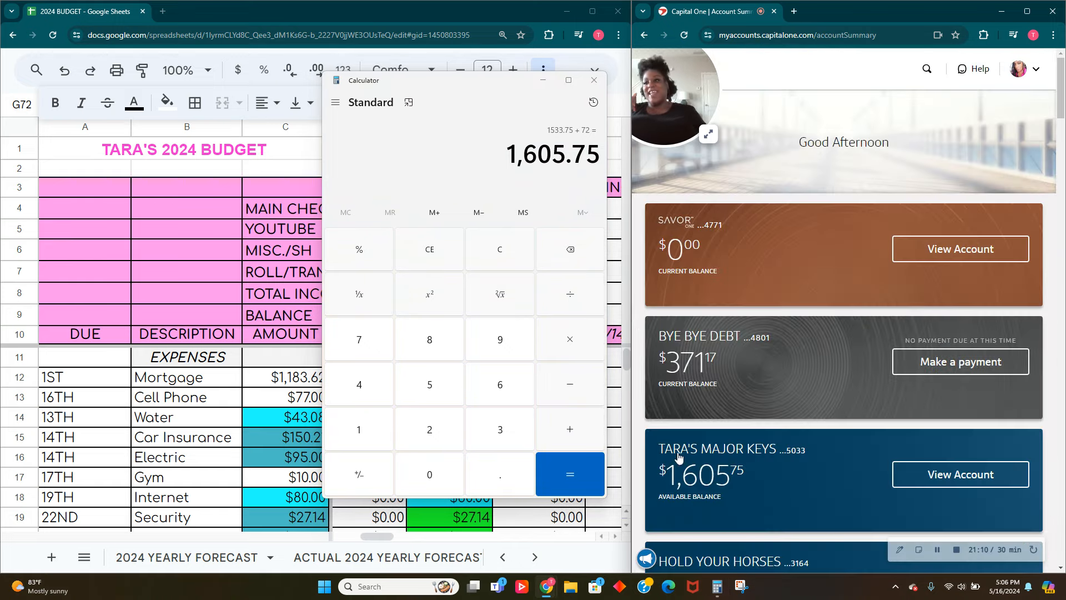
left_click(683, 454)
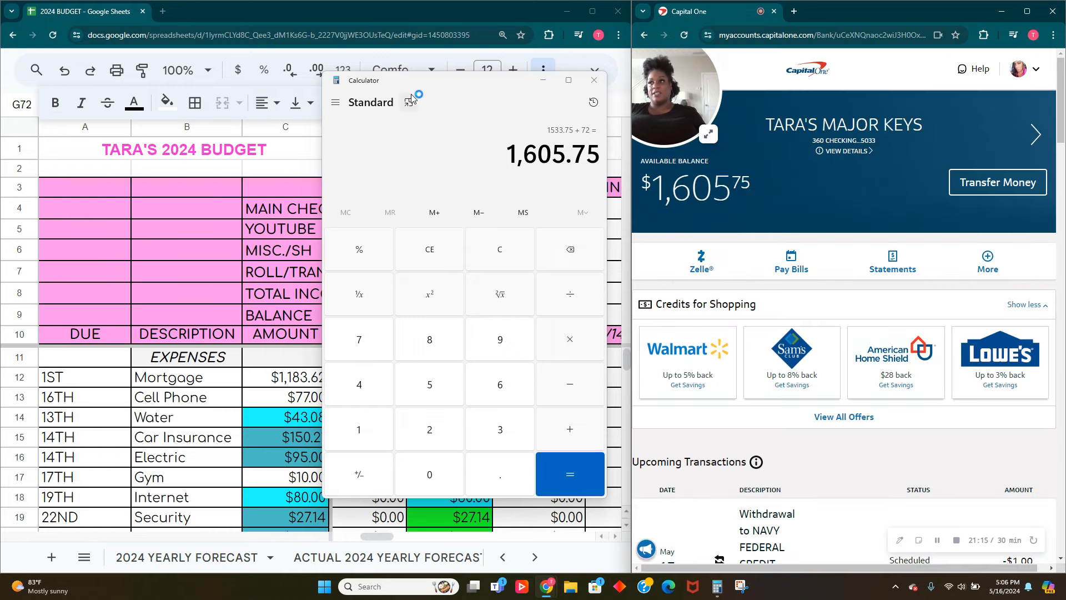
left_click(436, 101)
scroll(758, 303, "down", 4)
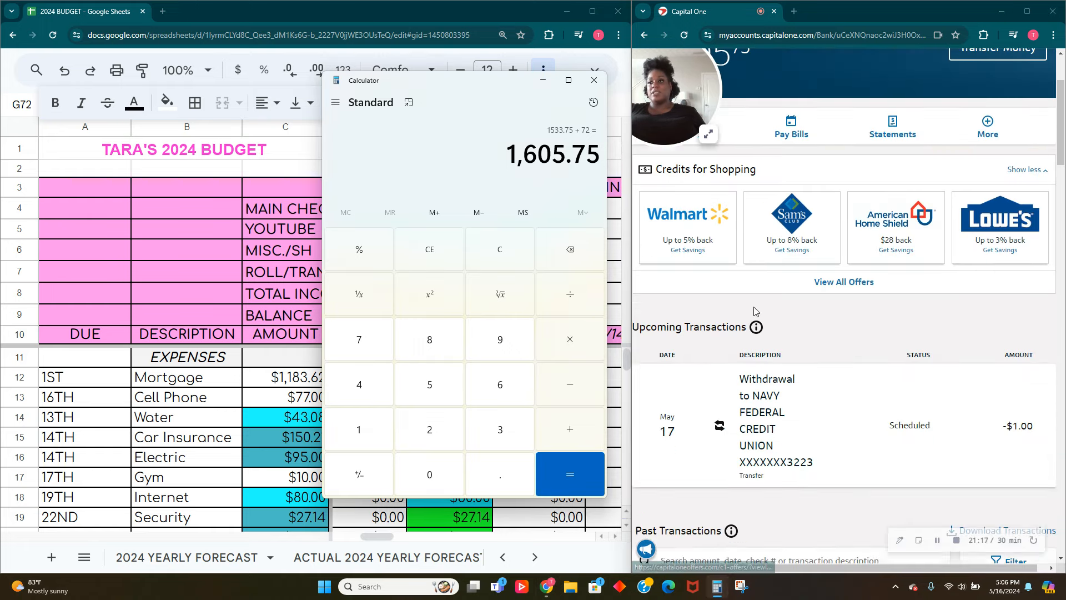
scroll(756, 308, "up", 2)
scroll(758, 305, "up", 3)
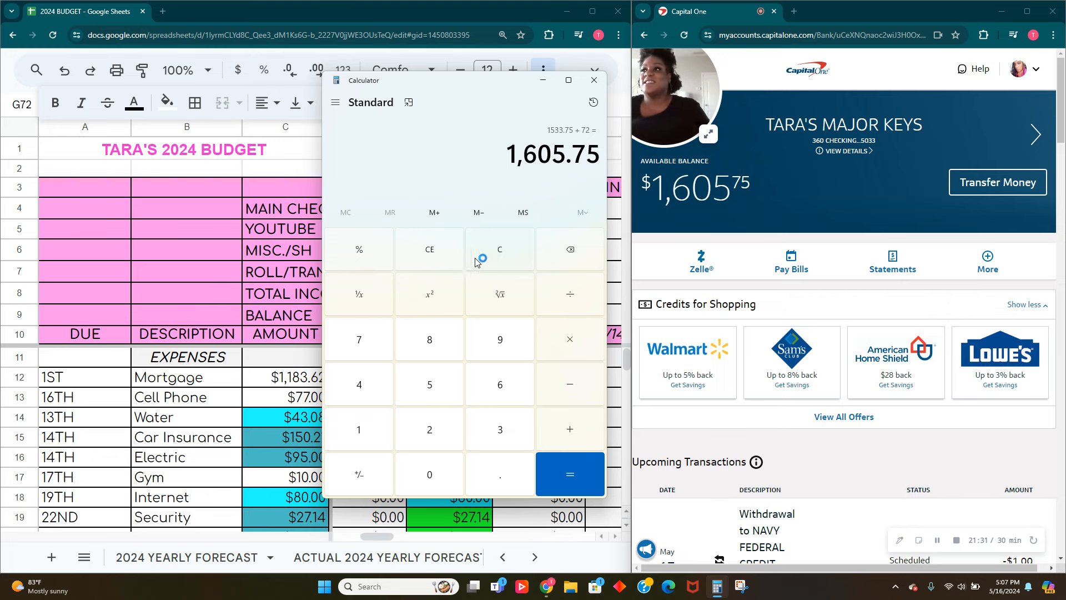
Clear and minimize the Calculator, and select the 05/17-05/30 YouTube income cell in the budget
left_click(522, 248)
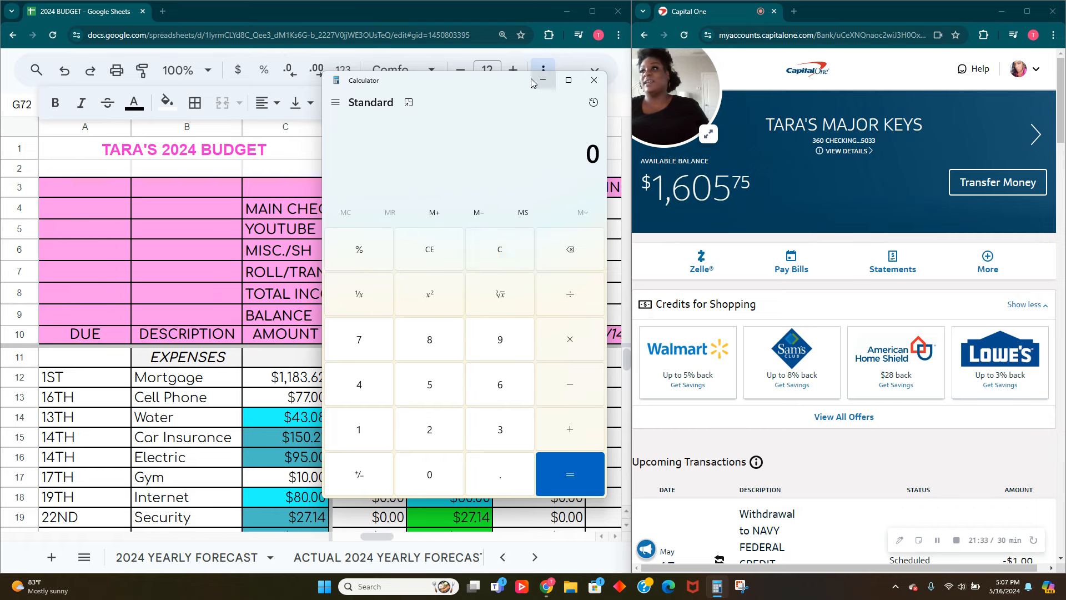
left_click(544, 80)
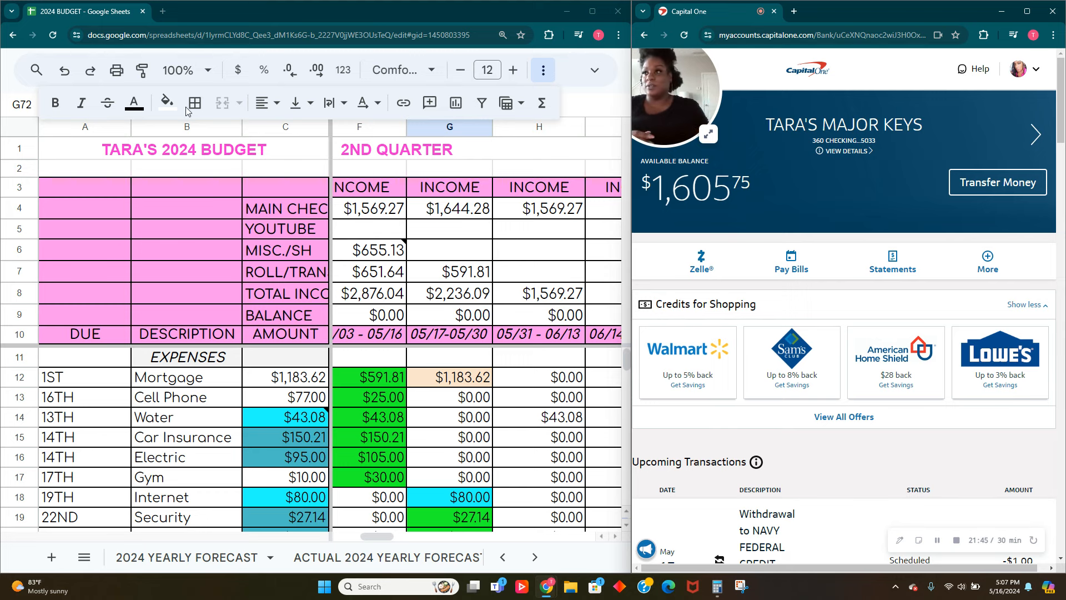
left_click(434, 239)
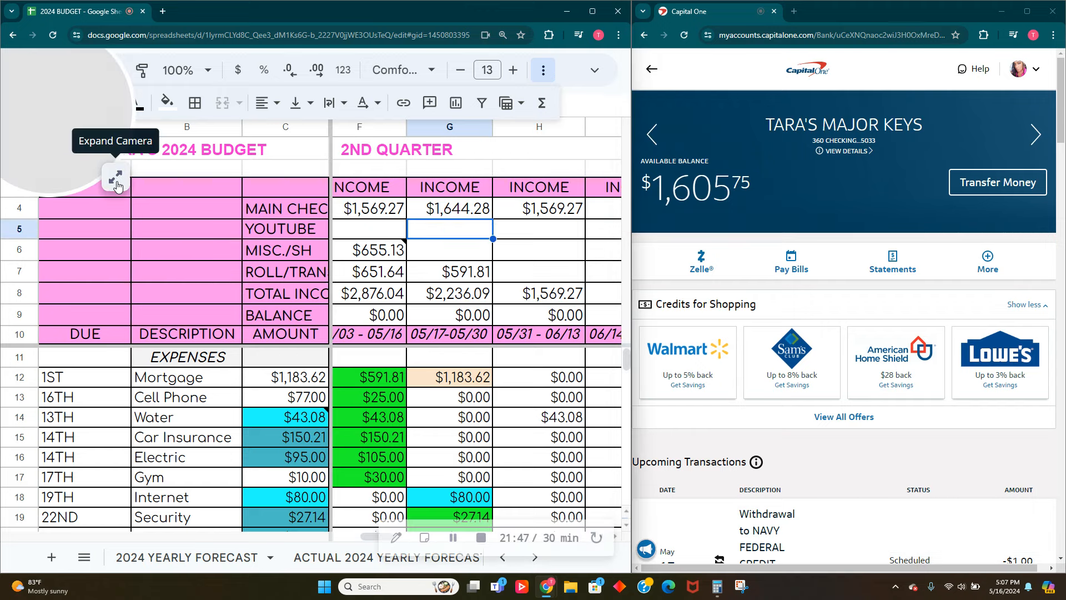
left_click(112, 167)
left_click_drag(134, 213, 213, 198)
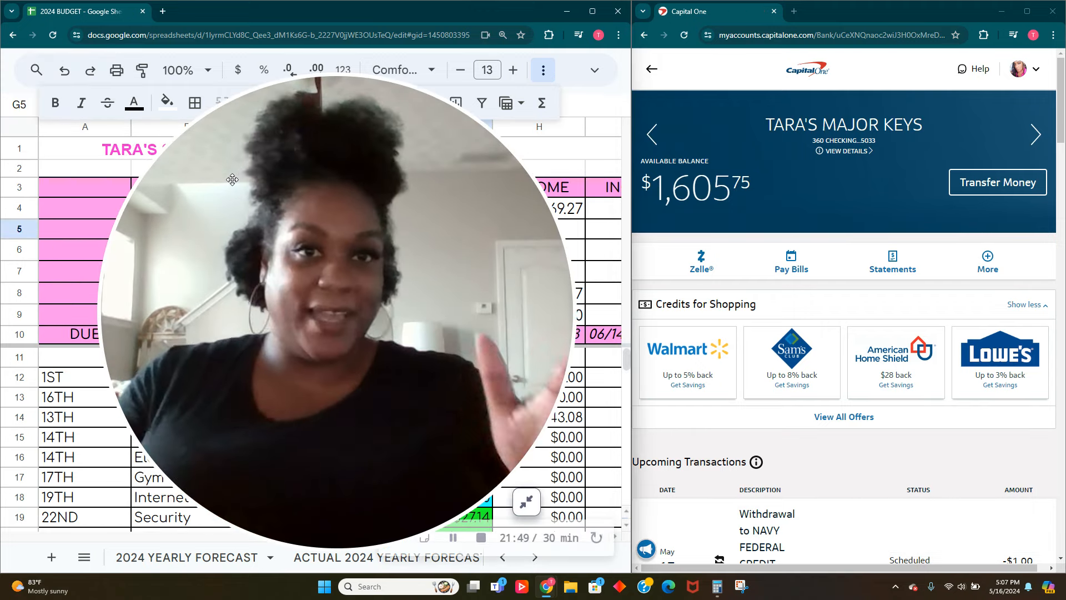